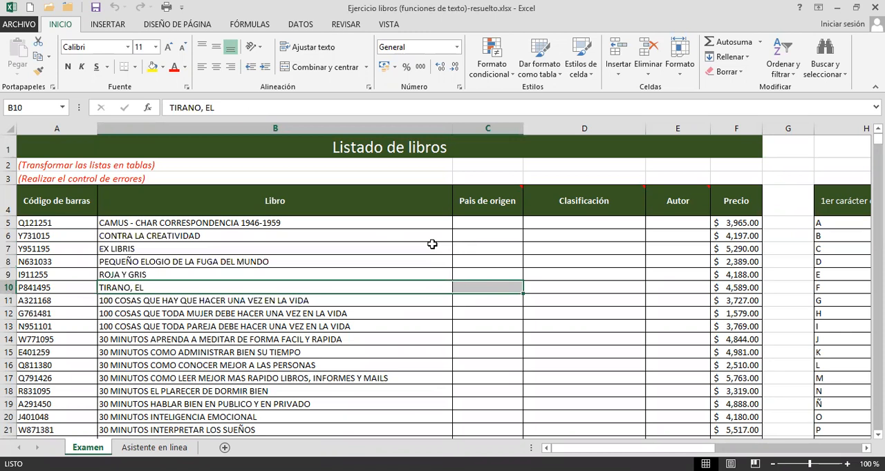
Examine the book list's title, its Código de barras, Libro and Precio columns, and the instruction notes in rows 2 and 3.
{"action": "left_click_drag", "start_coordinate": [456, 263], "coordinate": [471, 289]}
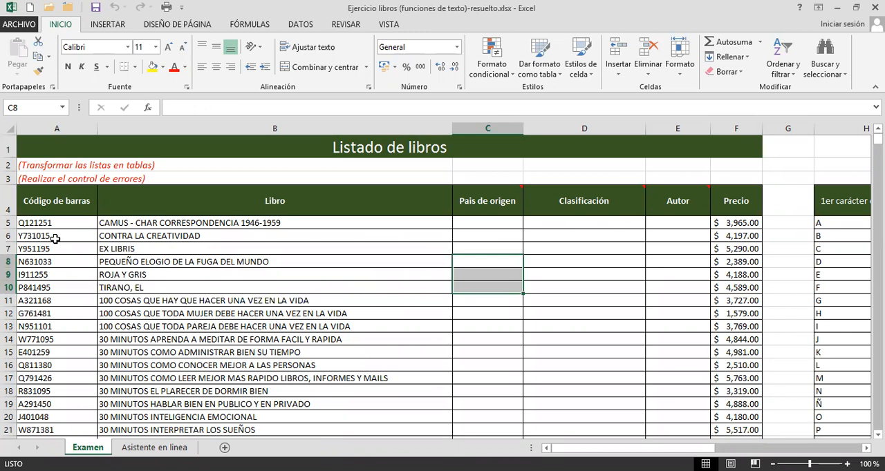
{"action": "left_click", "coordinate": [384, 147]}
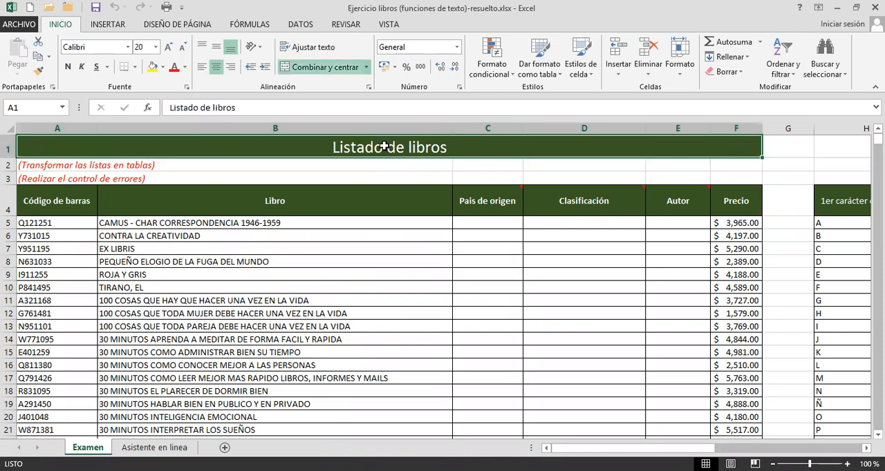
{"action": "left_click", "coordinate": [67, 201]}
{"action": "left_click_drag", "start_coordinate": [66, 223], "coordinate": [70, 262]}
{"action": "left_click_drag", "start_coordinate": [216, 222], "coordinate": [241, 306]}
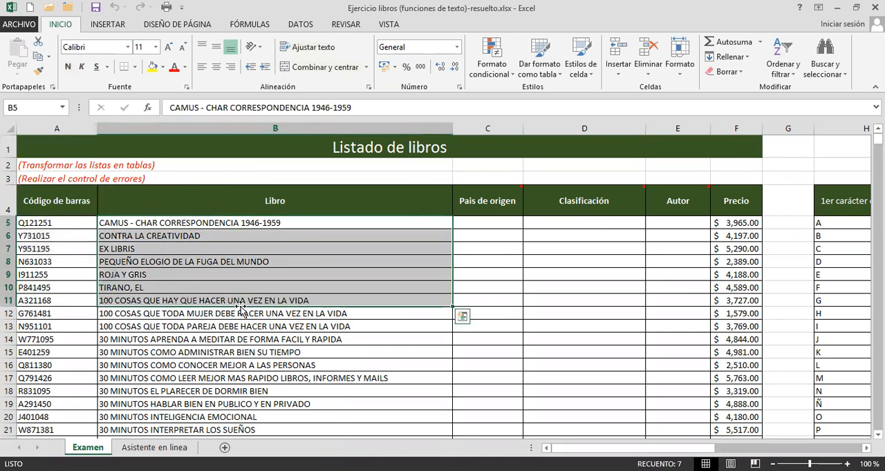
{"action": "left_click", "coordinate": [65, 224]}
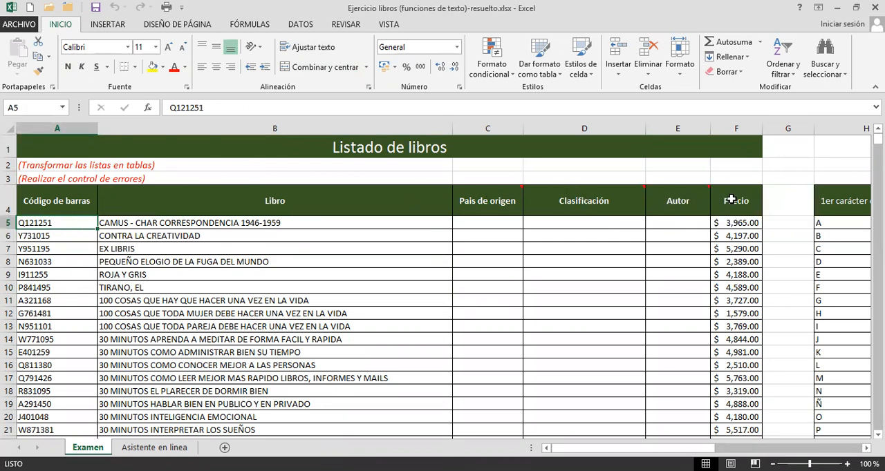
{"action": "left_click", "coordinate": [732, 221]}
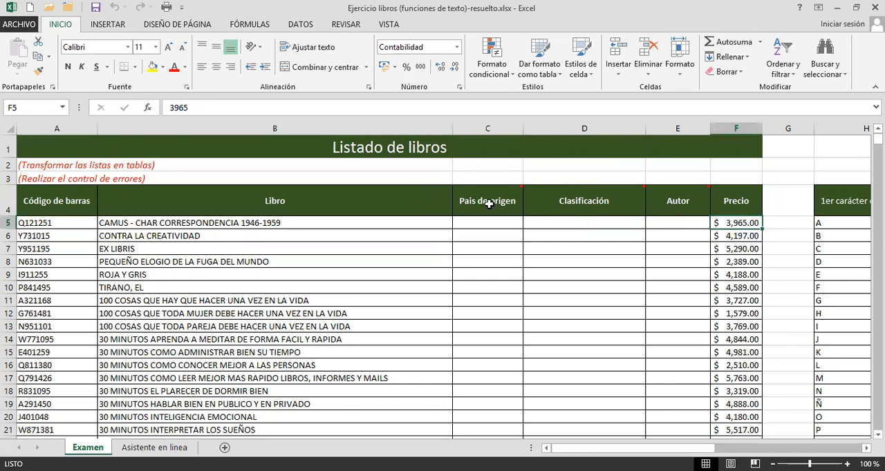
{"action": "mouse_move", "coordinate": [582, 201]}
{"action": "left_click", "coordinate": [340, 261]}
{"action": "left_click", "coordinate": [74, 167]}
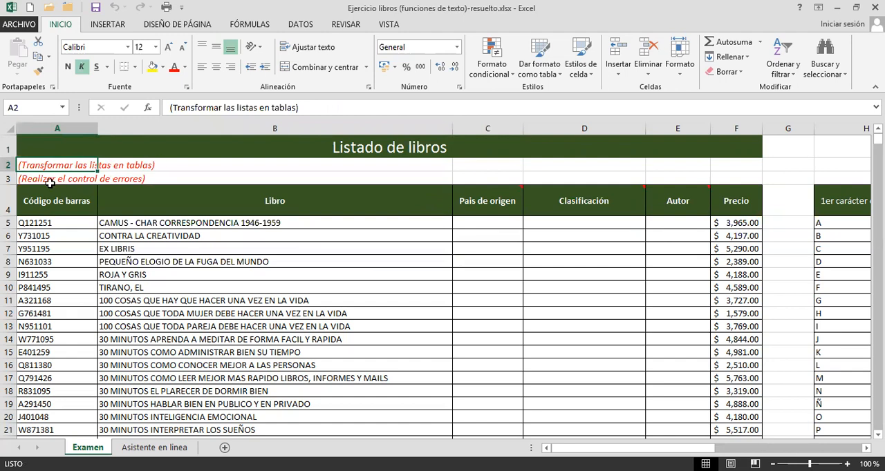
{"action": "left_click", "coordinate": [52, 184]}
{"action": "left_click", "coordinate": [76, 166]}
{"action": "left_click", "coordinate": [296, 273]}
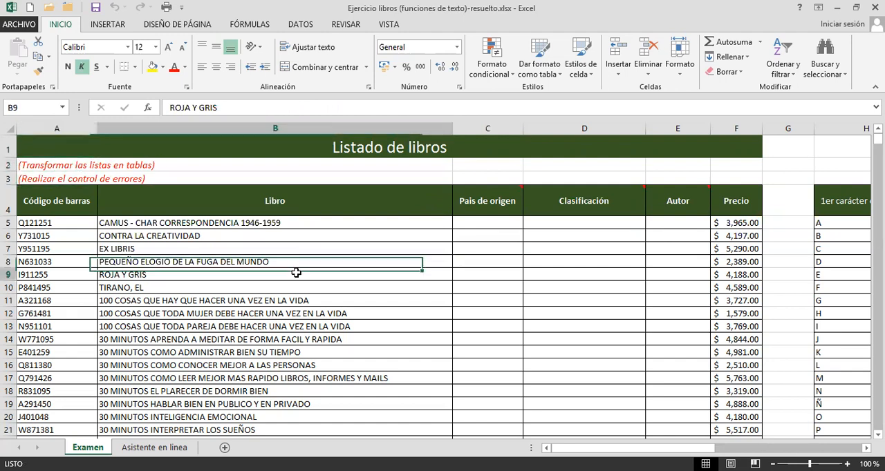
Examine the extent of the book list, from its header row down through the records below.
{"action": "scroll", "coordinate": [296, 273], "scroll_direction": "down", "scroll_amount": 2}
{"action": "scroll", "coordinate": [218, 243], "scroll_direction": "up", "scroll_amount": 2}
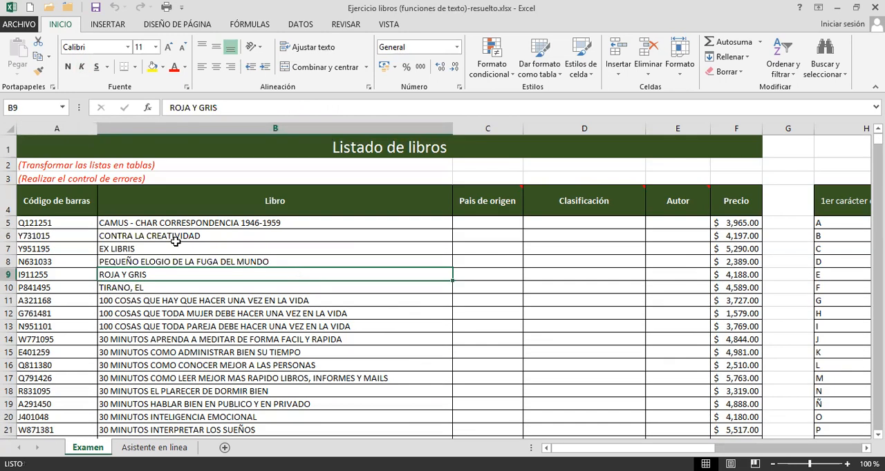
{"action": "left_click_drag", "start_coordinate": [68, 204], "coordinate": [607, 325]}
{"action": "scroll", "coordinate": [510, 300], "scroll_direction": "down", "scroll_amount": 15}
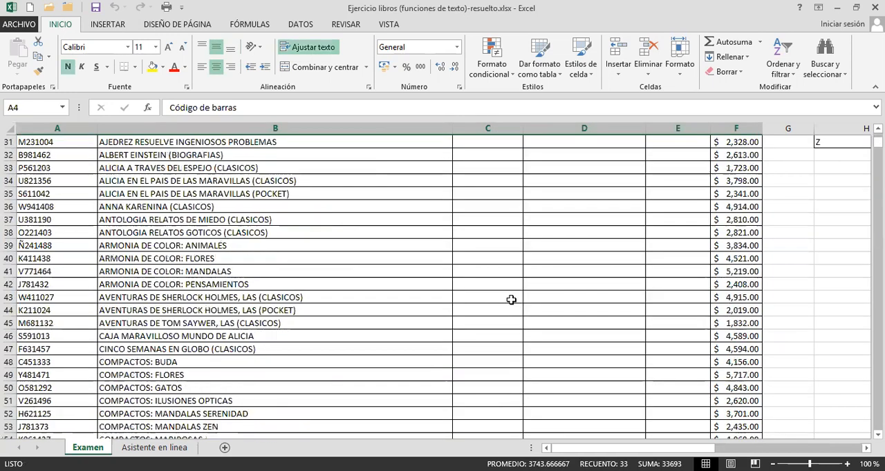
{"action": "scroll", "coordinate": [493, 305], "scroll_direction": "down", "scroll_amount": 16}
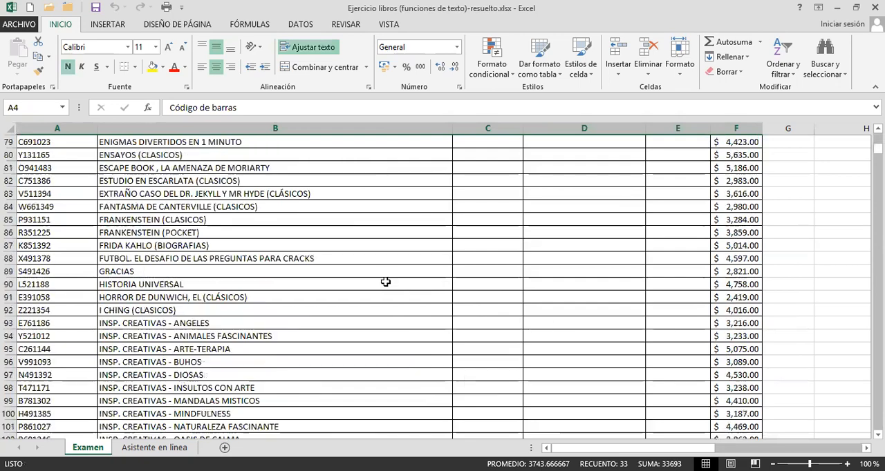
{"action": "left_click_drag", "start_coordinate": [878, 149], "coordinate": [833, 128]}
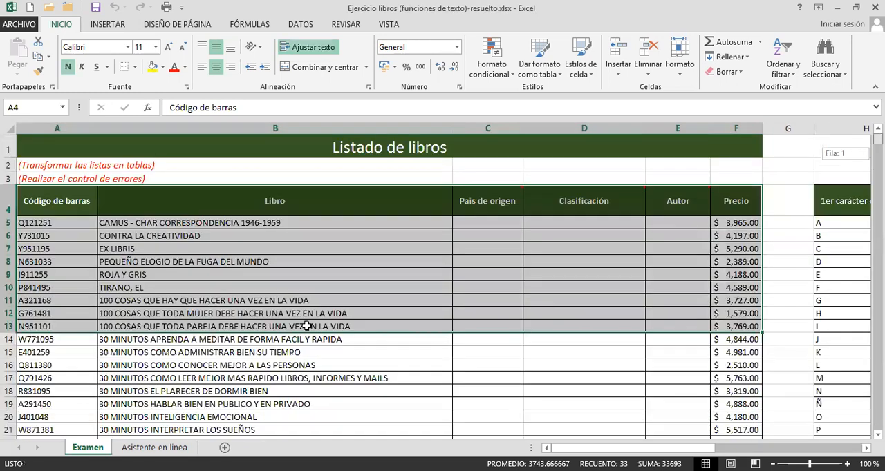
{"action": "left_click", "coordinate": [306, 327]}
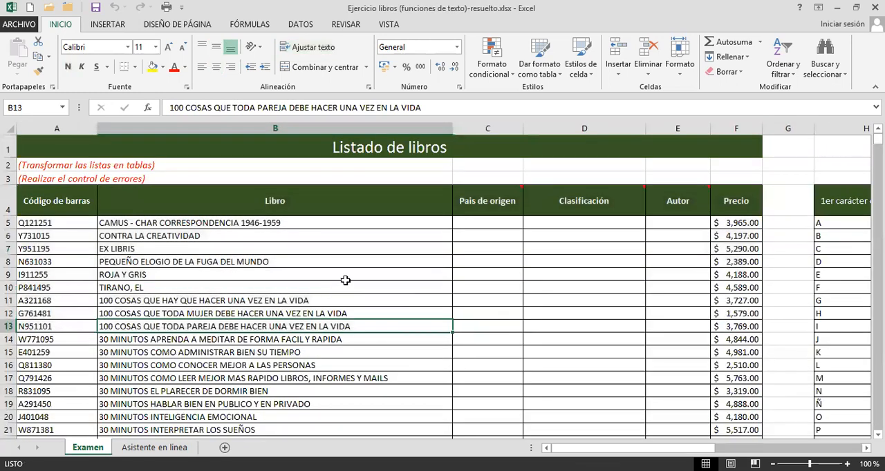
{"action": "left_click", "coordinate": [395, 286]}
{"action": "left_click", "coordinate": [495, 222]}
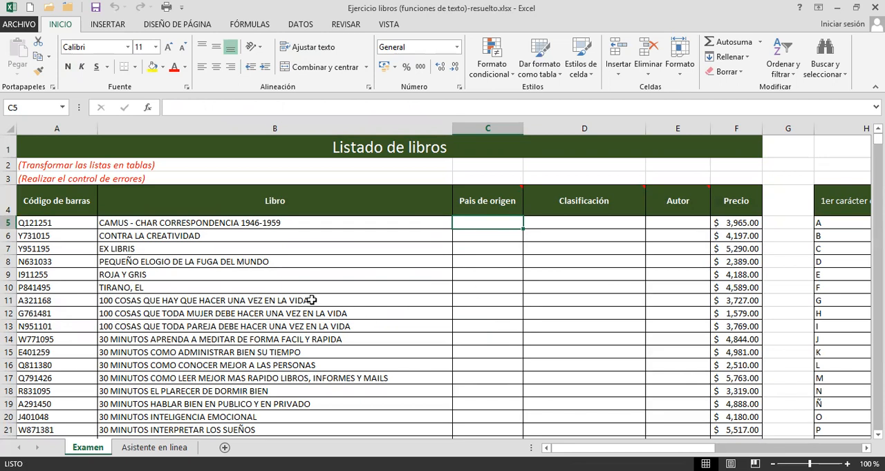
{"action": "left_click", "coordinate": [337, 273]}
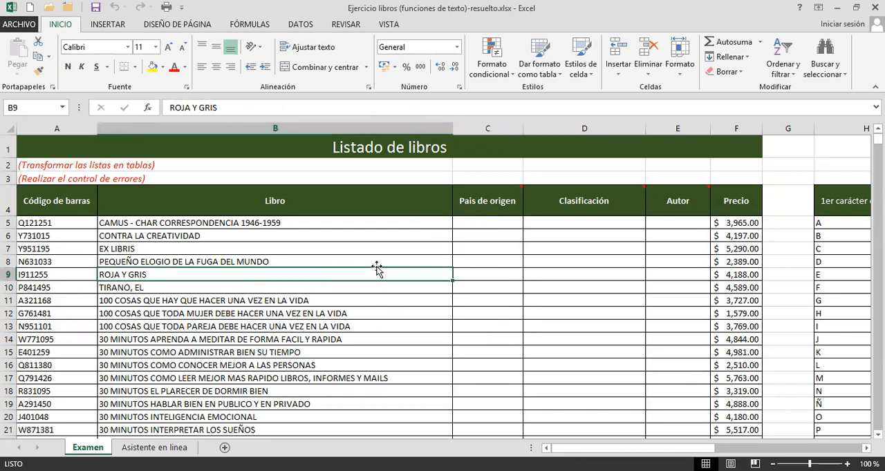
{"action": "left_click", "coordinate": [342, 248]}
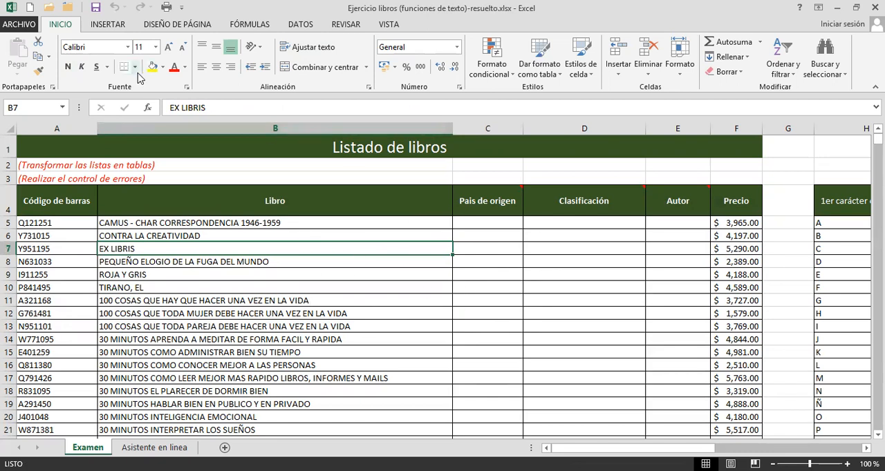
{"action": "left_click", "coordinate": [547, 74]}
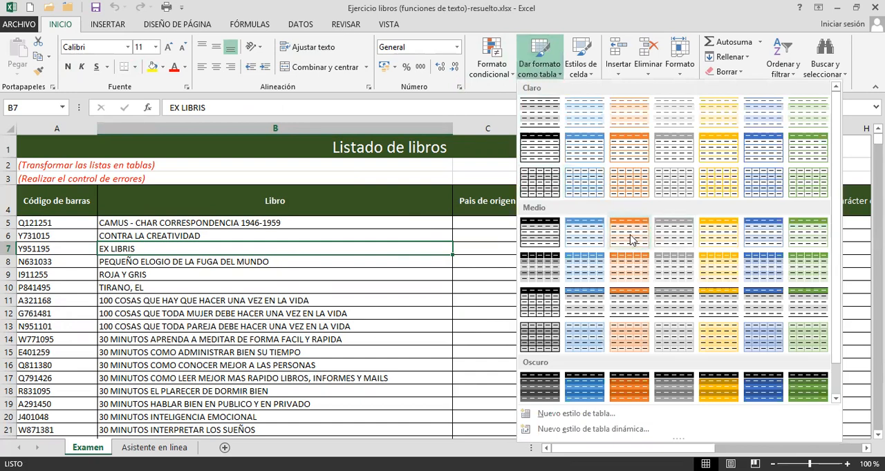
{"action": "left_click", "coordinate": [630, 235]}
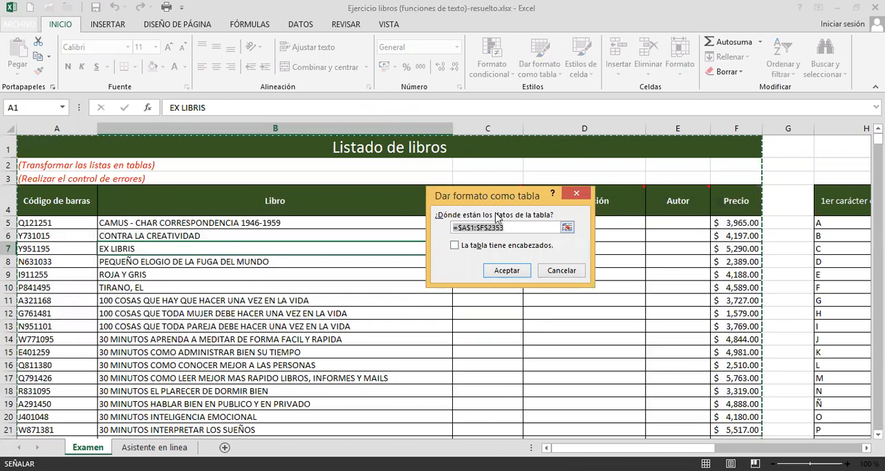
{"action": "left_click_drag", "start_coordinate": [493, 197], "coordinate": [495, 214]}
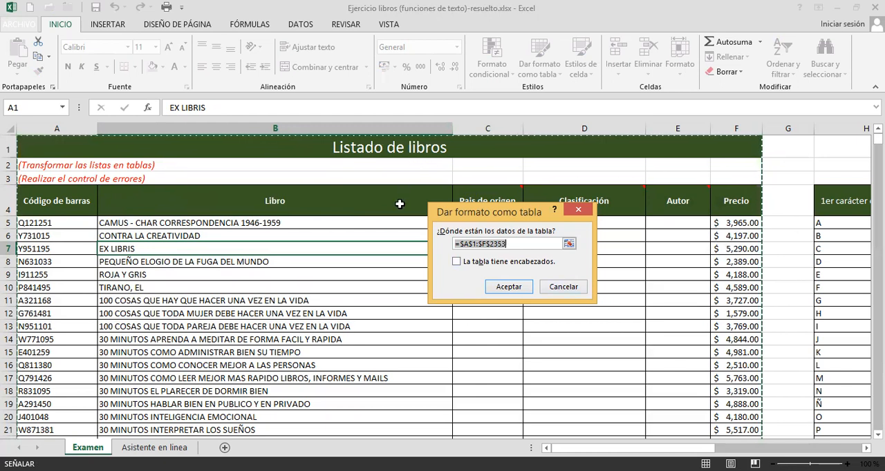
{"action": "left_click", "coordinate": [562, 287]}
Insert a row above the error-control note and move the note up into A3, leaving row 4 blank above the headers.
{"action": "left_click", "coordinate": [313, 261]}
{"action": "left_click_drag", "start_coordinate": [72, 203], "coordinate": [568, 322]}
{"action": "left_click", "coordinate": [70, 179]}
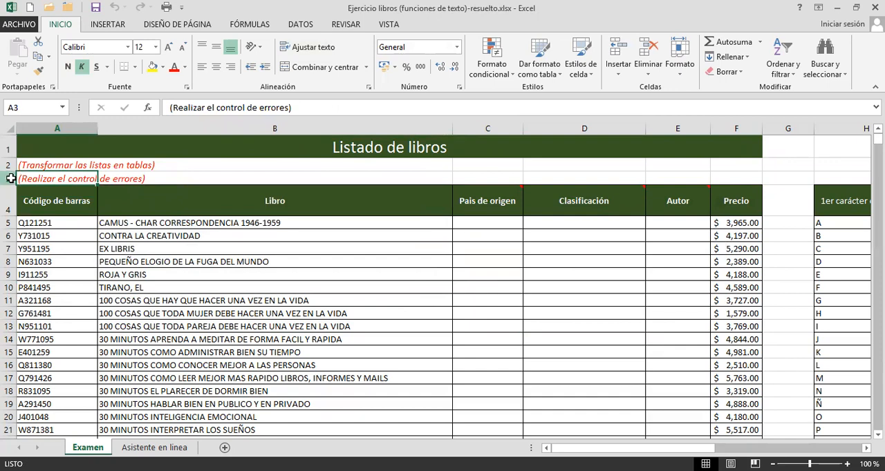
{"action": "left_click", "coordinate": [10, 178]}
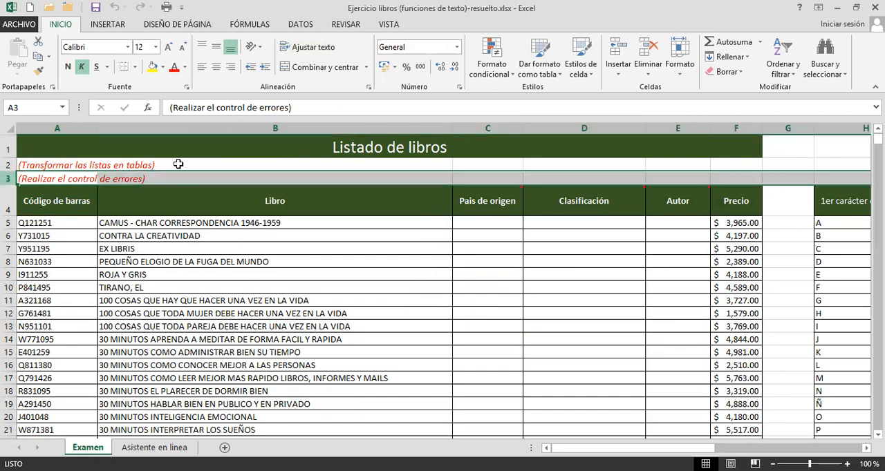
{"action": "left_click", "coordinate": [618, 50]}
{"action": "left_click", "coordinate": [83, 194]}
{"action": "left_click_drag", "start_coordinate": [76, 186], "coordinate": [78, 178]}
{"action": "left_click", "coordinate": [167, 275]}
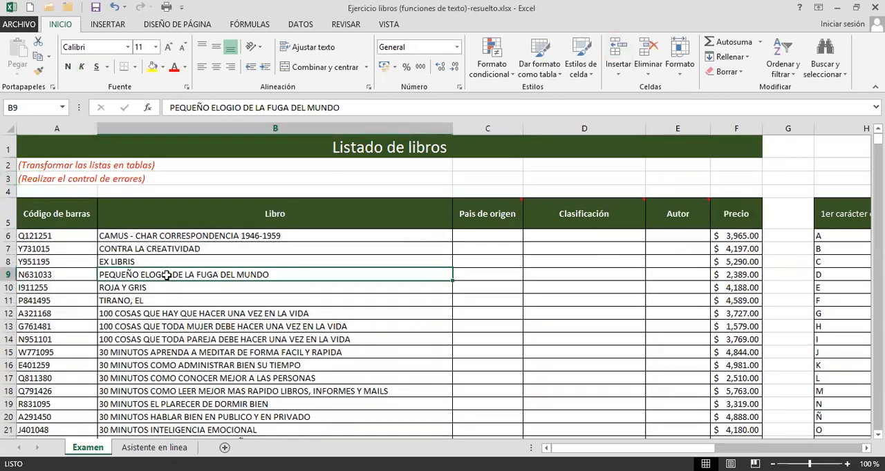
Examine how the blank row 4 separates the title and notes from the book list starting at A5.
{"action": "left_click_drag", "start_coordinate": [47, 150], "coordinate": [63, 176]}
{"action": "left_click_drag", "start_coordinate": [59, 215], "coordinate": [233, 253]}
{"action": "left_click", "coordinate": [422, 336]}
{"action": "left_click_drag", "start_coordinate": [58, 214], "coordinate": [740, 351]}
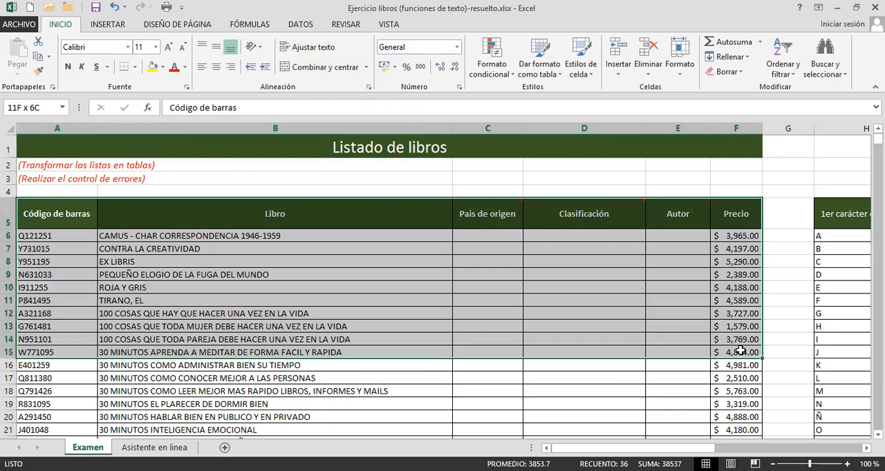
{"action": "left_click", "coordinate": [291, 287]}
{"action": "left_click_drag", "start_coordinate": [73, 205], "coordinate": [733, 360]}
{"action": "left_click", "coordinate": [60, 213]}
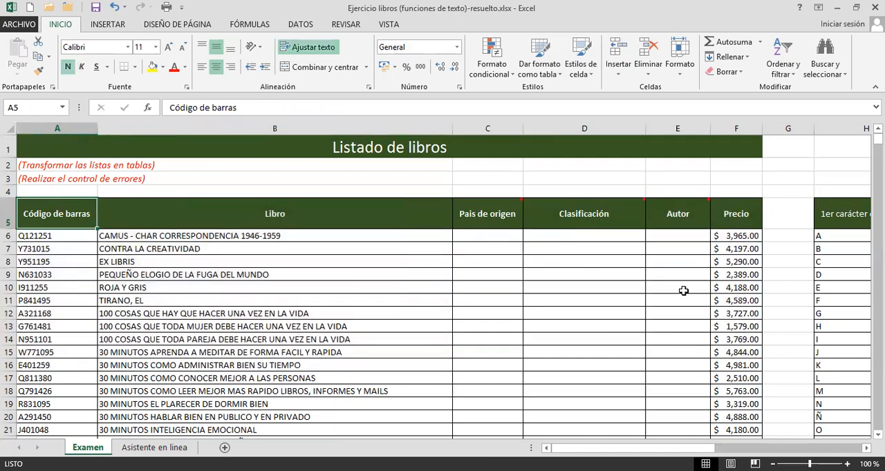
{"action": "left_click", "coordinate": [412, 287]}
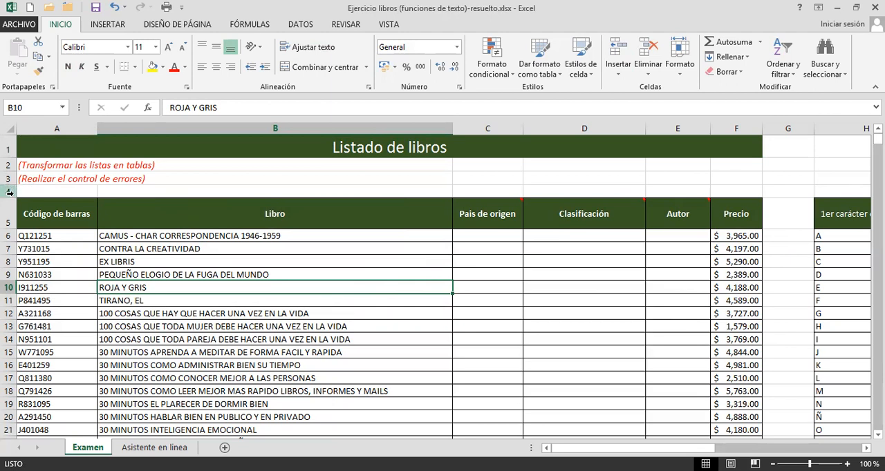
{"action": "left_click_drag", "start_coordinate": [19, 178], "coordinate": [79, 142]}
{"action": "left_click", "coordinate": [298, 266]}
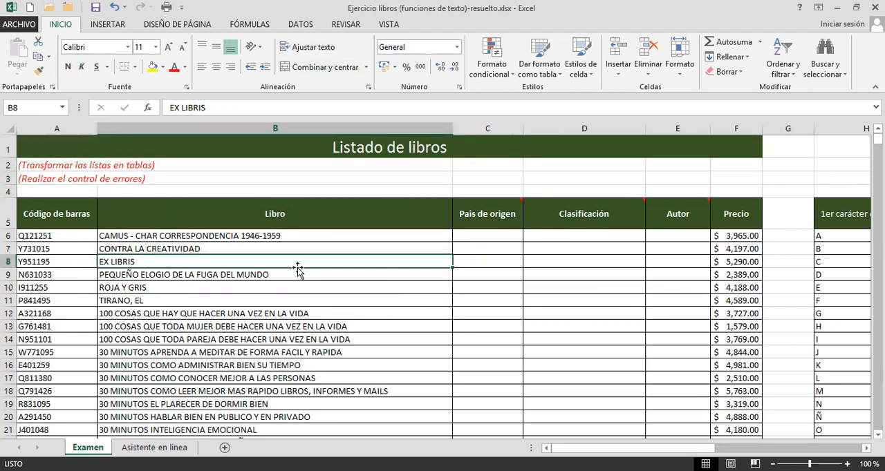
Format the book list A5:F2354 as a table with headers, using the style Estilo de tabla medio 3.
{"action": "left_click", "coordinate": [546, 69]}
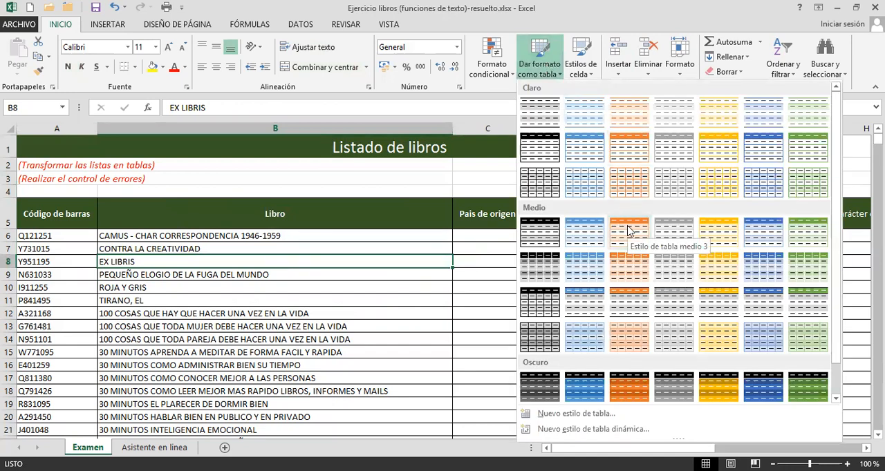
{"action": "left_click", "coordinate": [629, 232]}
{"action": "scroll", "coordinate": [57, 213], "scroll_direction": "up", "scroll_amount": 2}
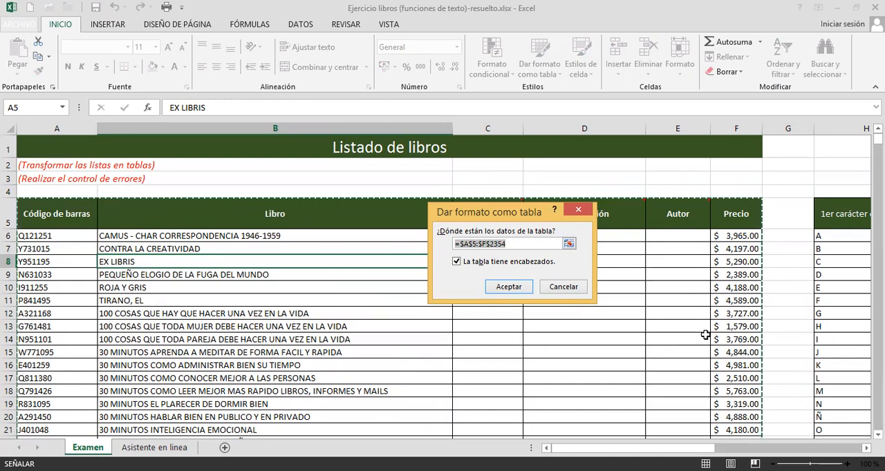
{"action": "scroll", "coordinate": [710, 339], "scroll_direction": "down", "scroll_amount": 2}
{"action": "scroll", "coordinate": [712, 337], "scroll_direction": "down", "scroll_amount": 6}
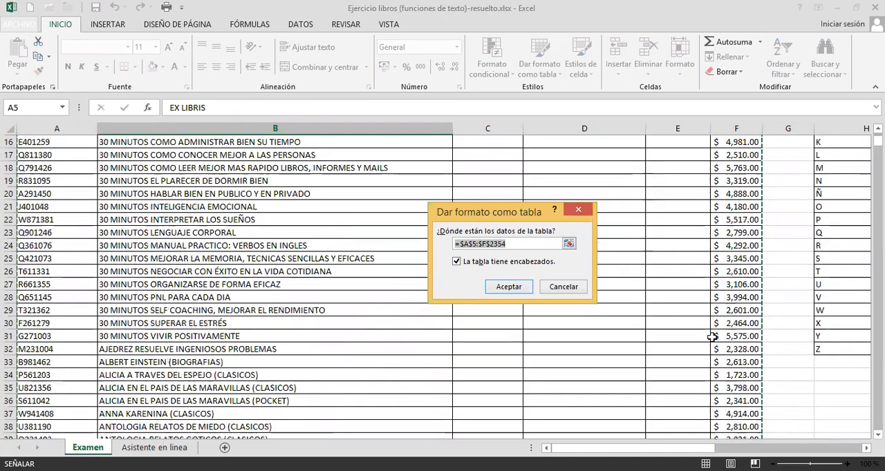
{"action": "scroll", "coordinate": [712, 336], "scroll_direction": "up", "scroll_amount": 8}
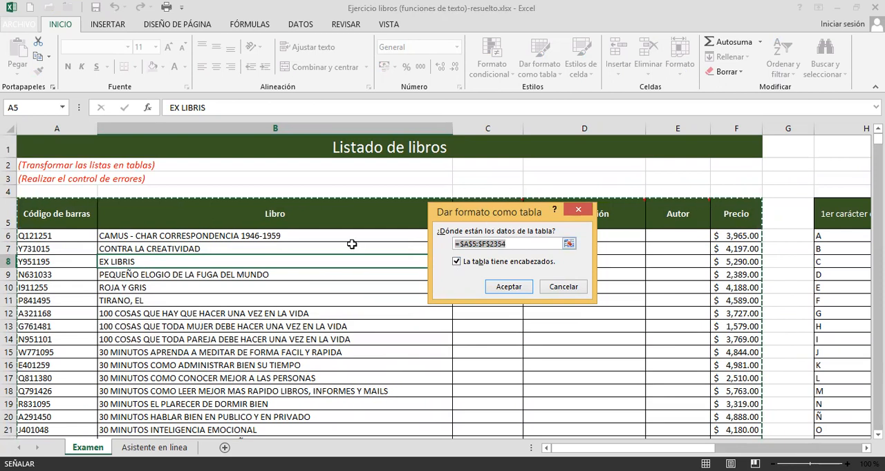
{"action": "left_click_drag", "start_coordinate": [473, 218], "coordinate": [468, 261]}
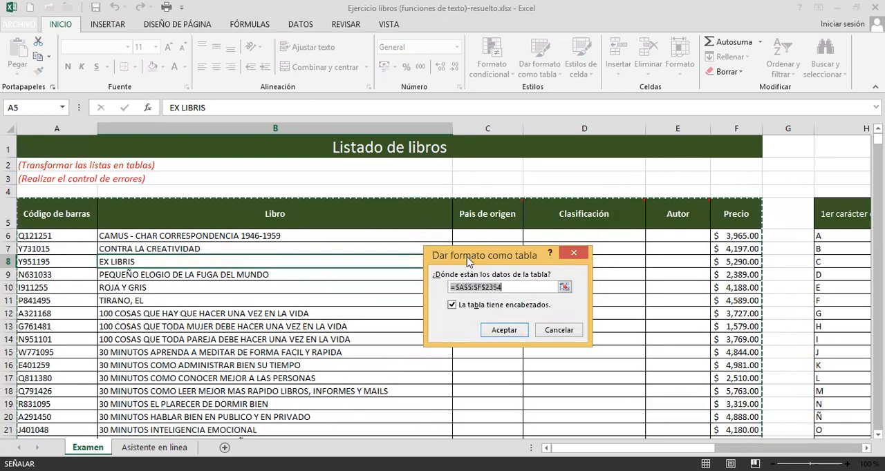
{"action": "left_click_drag", "start_coordinate": [468, 262], "coordinate": [479, 238]}
{"action": "left_click", "coordinate": [515, 307]}
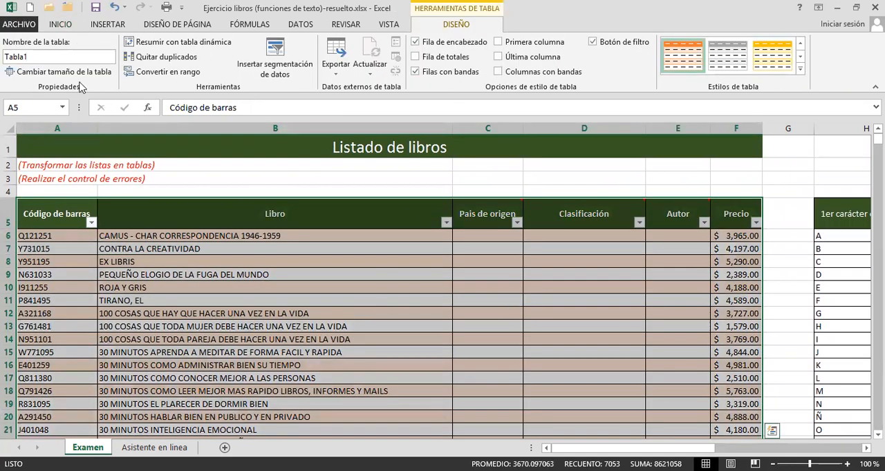
Try to replace the book table's default name with an empty name.
{"action": "left_click", "coordinate": [49, 56]}
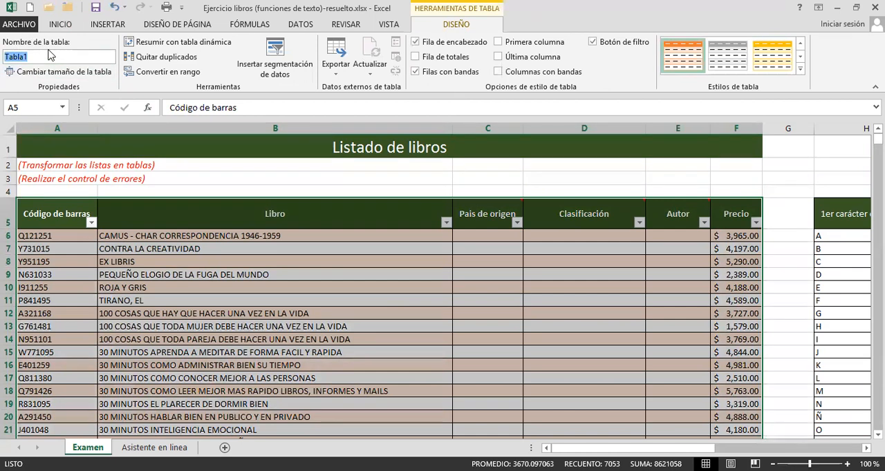
{"action": "key", "text": "BackSpace"}
{"action": "key", "text": "Return"}
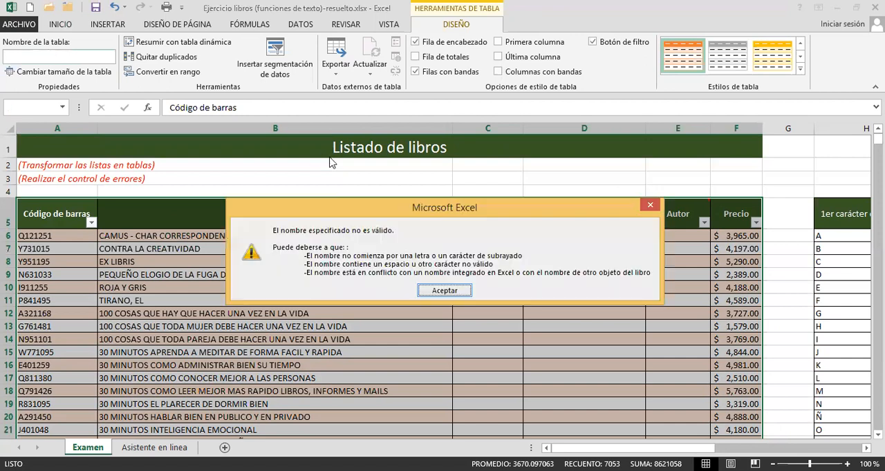
{"action": "left_click", "coordinate": [443, 291]}
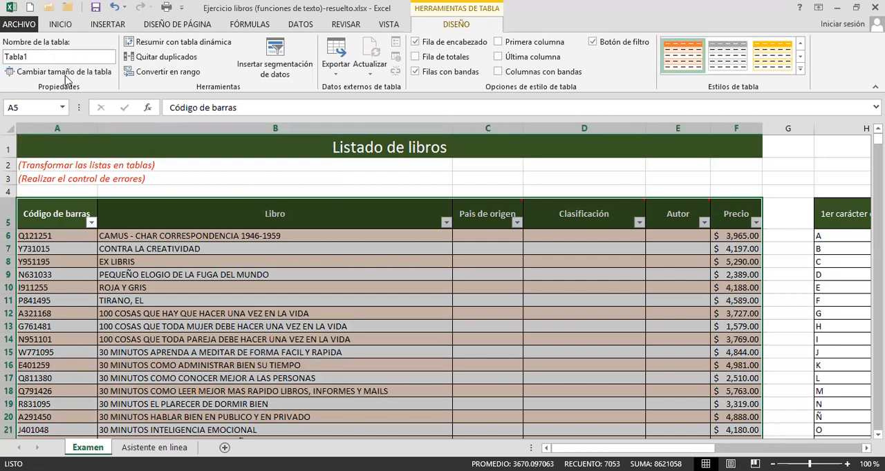
Rename the book table as ListadeLibros.
{"action": "left_click", "coordinate": [61, 59]}
{"action": "type", "text": "ListadeLibros"}
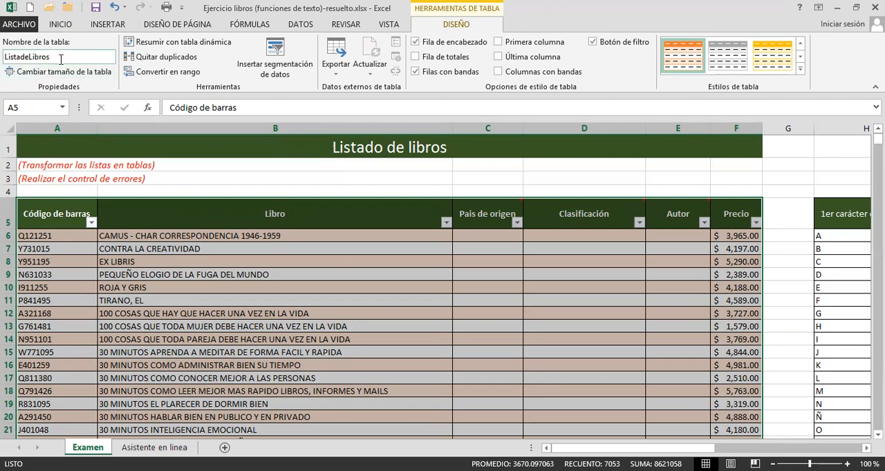
{"action": "left_click", "coordinate": [152, 247]}
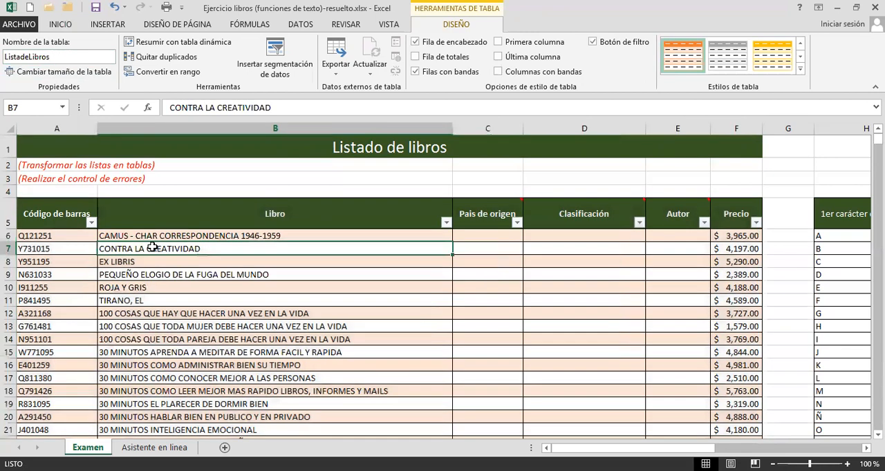
{"action": "left_click", "coordinate": [328, 300]}
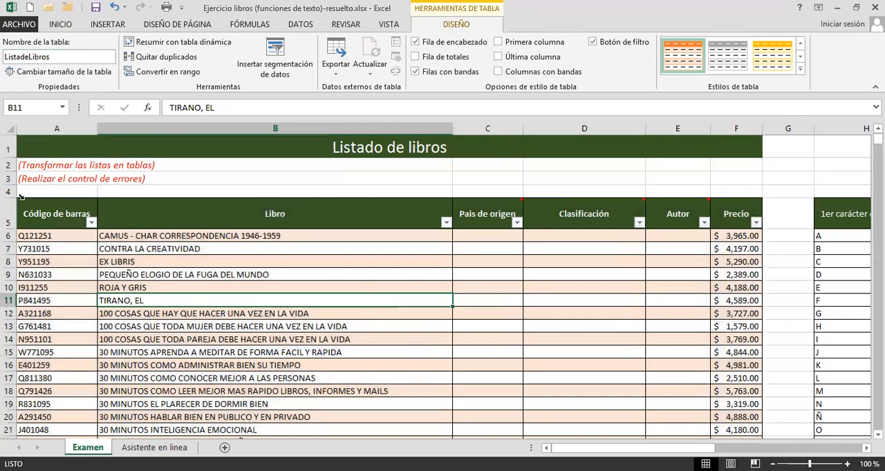
Examine the filter options of the Código de barras and Libro headers and the note on the Pais de origen header.
{"action": "left_click", "coordinate": [61, 253]}
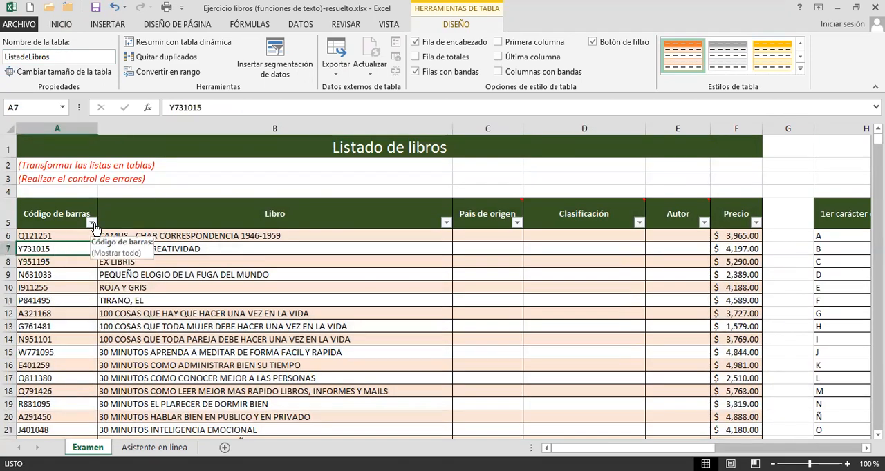
{"action": "left_click", "coordinate": [92, 224]}
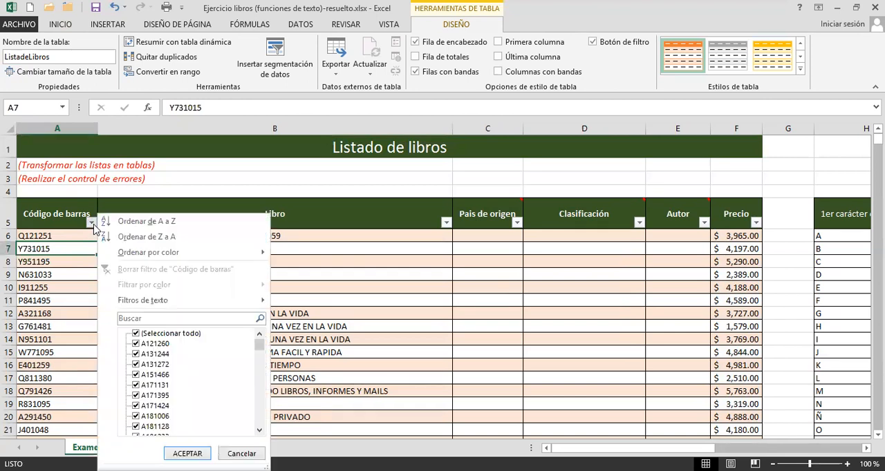
{"action": "left_click", "coordinate": [94, 225]}
{"action": "left_click", "coordinate": [448, 224]}
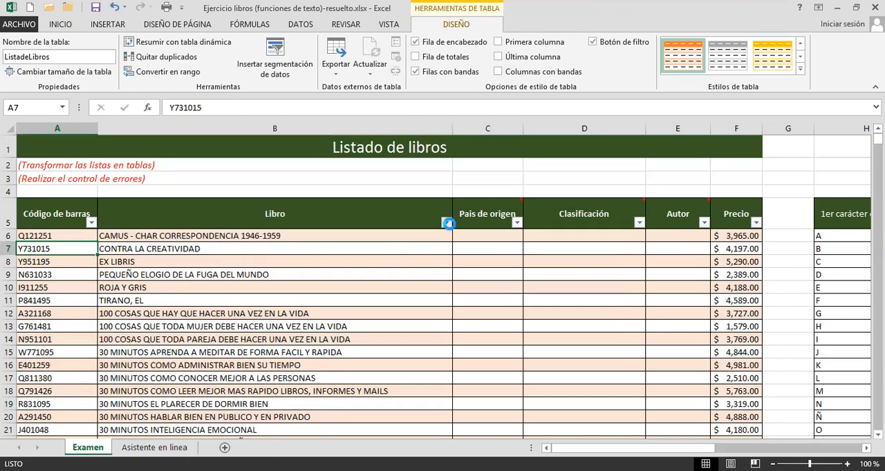
{"action": "left_click", "coordinate": [316, 283]}
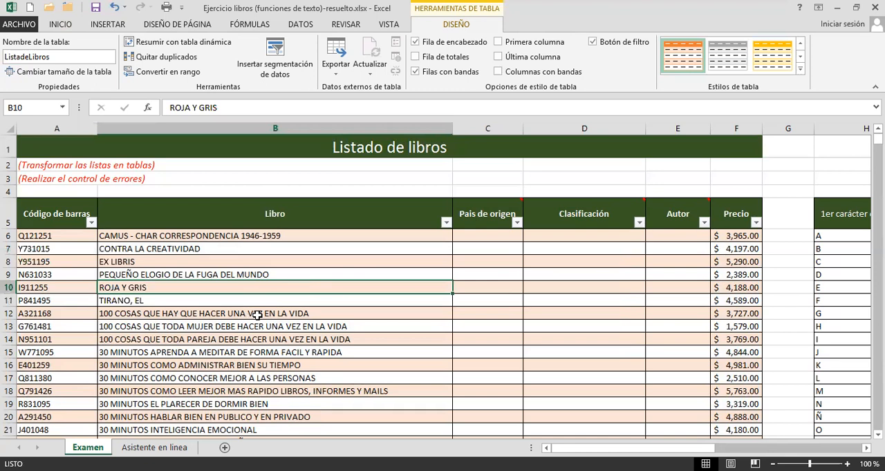
{"action": "left_click_drag", "start_coordinate": [151, 273], "coordinate": [352, 321]}
{"action": "left_click", "coordinate": [352, 262]}
{"action": "mouse_move", "coordinate": [495, 211]}
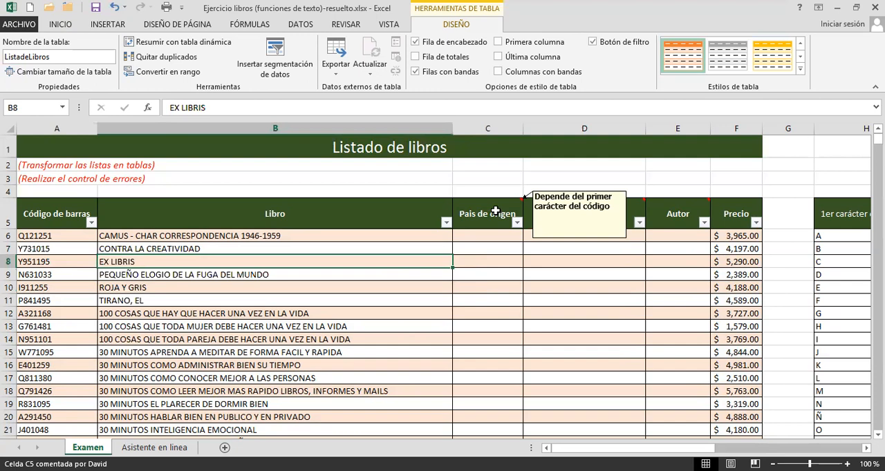
{"action": "left_click", "coordinate": [53, 233]}
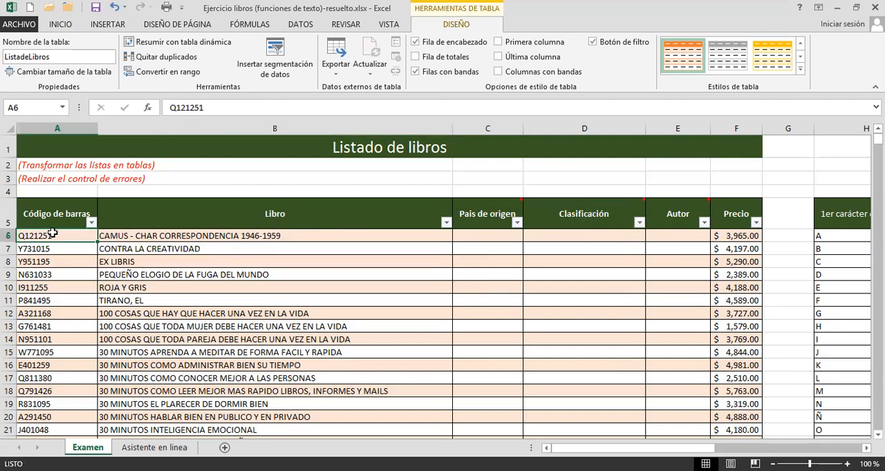
Narrow the Libro column so it just fits the long title in B18, and check that title for trailing spaces.
{"action": "scroll", "coordinate": [88, 256], "scroll_direction": "up", "scroll_amount": 3, "text": "ctrl"}
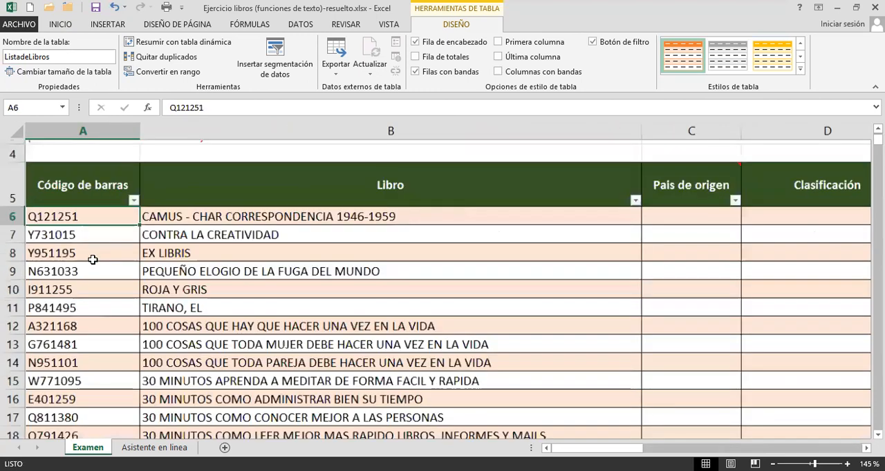
{"action": "left_click_drag", "start_coordinate": [658, 130], "coordinate": [570, 139]}
{"action": "scroll", "coordinate": [543, 237], "scroll_direction": "down", "scroll_amount": 1}
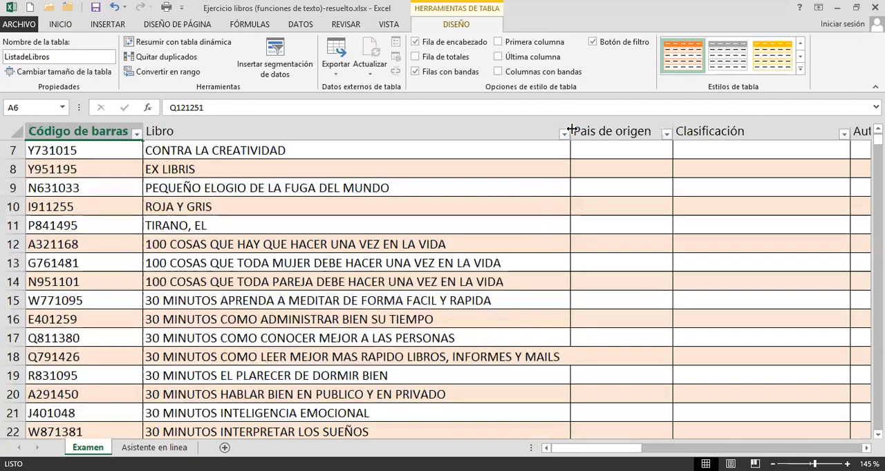
{"action": "left_click_drag", "start_coordinate": [571, 130], "coordinate": [580, 130]}
{"action": "left_click", "coordinate": [412, 358]}
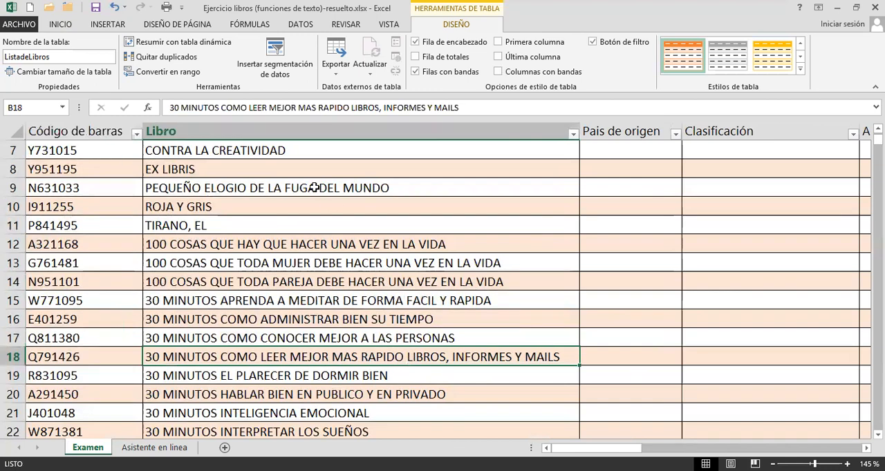
{"action": "left_click", "coordinate": [473, 109]}
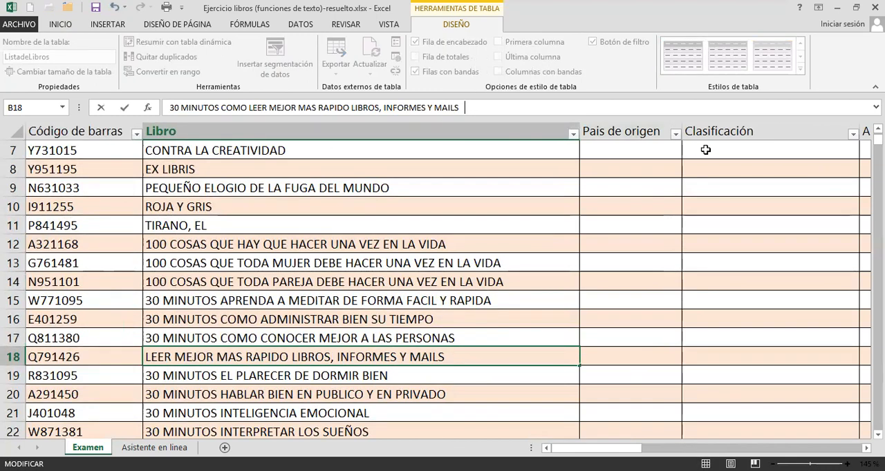
{"action": "key", "text": "Return"}
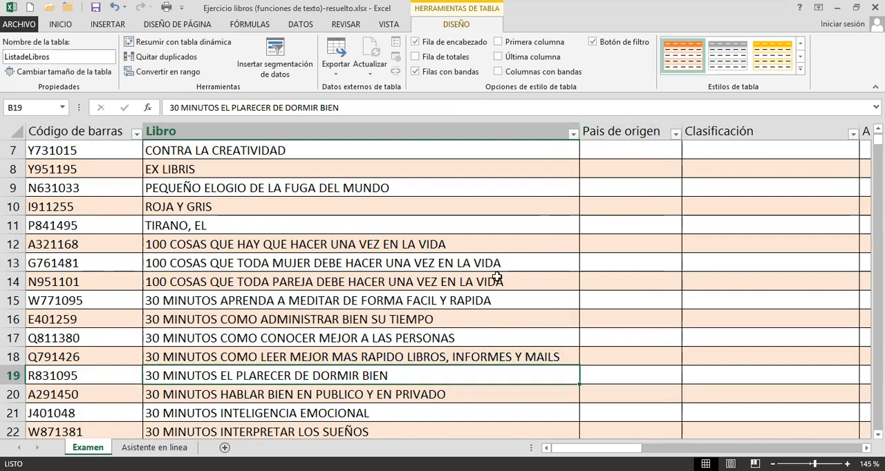
Examine the first character of the barcodes from A6 down and the note explaining how Pais de origen depends on it.
{"action": "scroll", "coordinate": [138, 320], "scroll_direction": "up", "scroll_amount": 2}
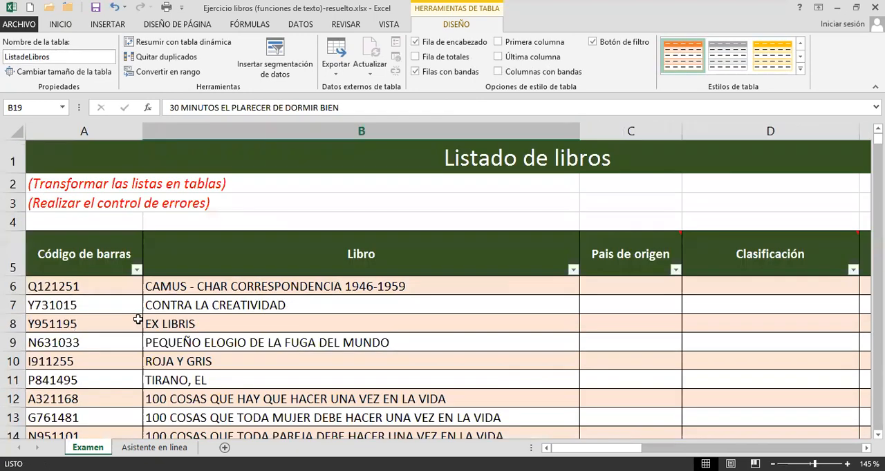
{"action": "left_click", "coordinate": [95, 286]}
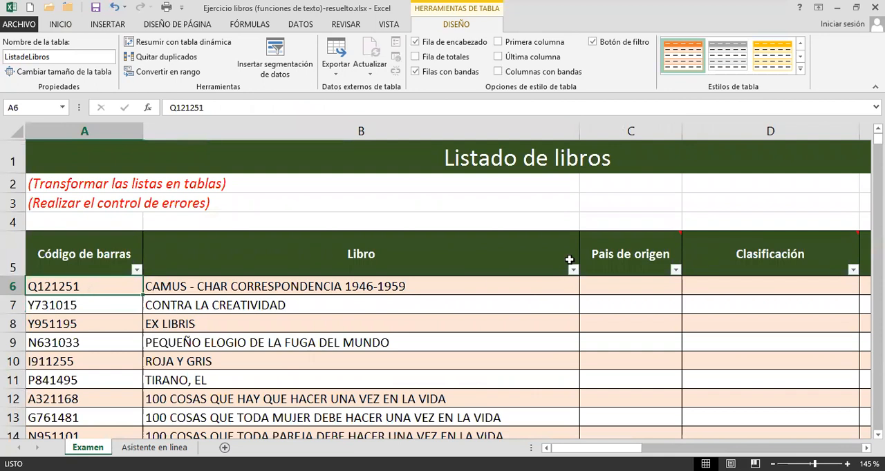
{"action": "mouse_move", "coordinate": [641, 245]}
{"action": "left_click", "coordinate": [74, 307]}
{"action": "left_click", "coordinate": [71, 290]}
{"action": "double_click", "coordinate": [72, 291]}
{"action": "left_click_drag", "start_coordinate": [36, 290], "coordinate": [28, 289]}
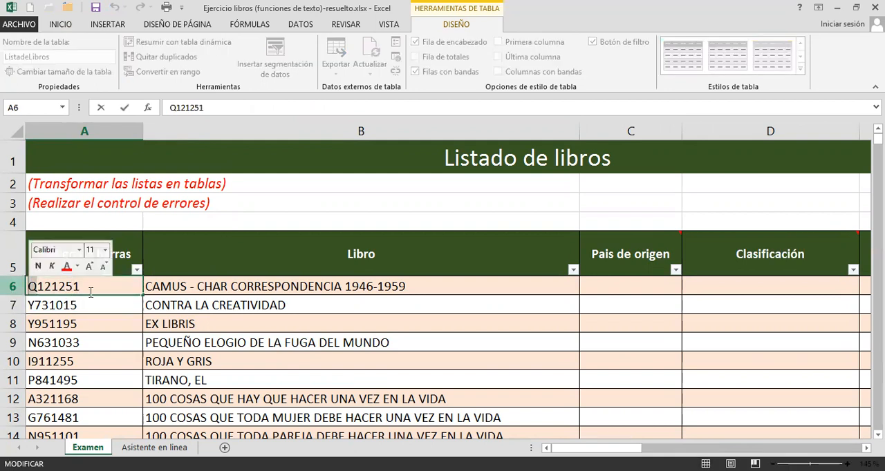
{"action": "key", "text": "Return"}
{"action": "key", "text": "Down"}
{"action": "key", "text": "Down"}
{"action": "key", "text": "Down"}
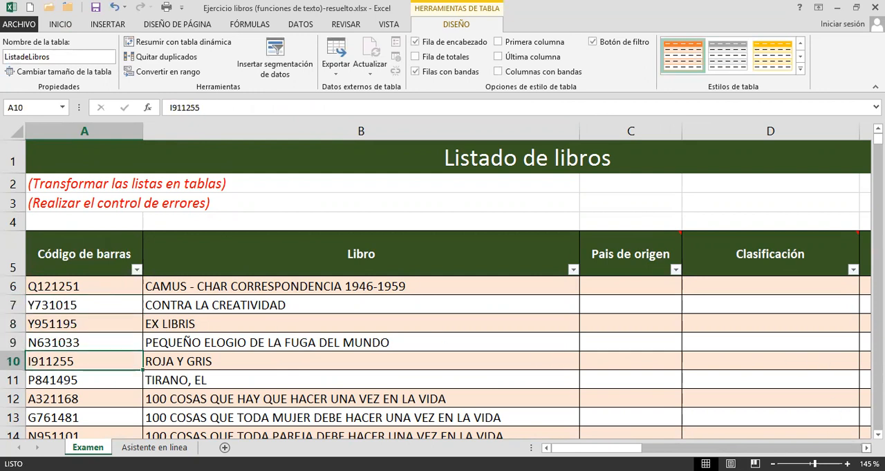
{"action": "mouse_move", "coordinate": [656, 258]}
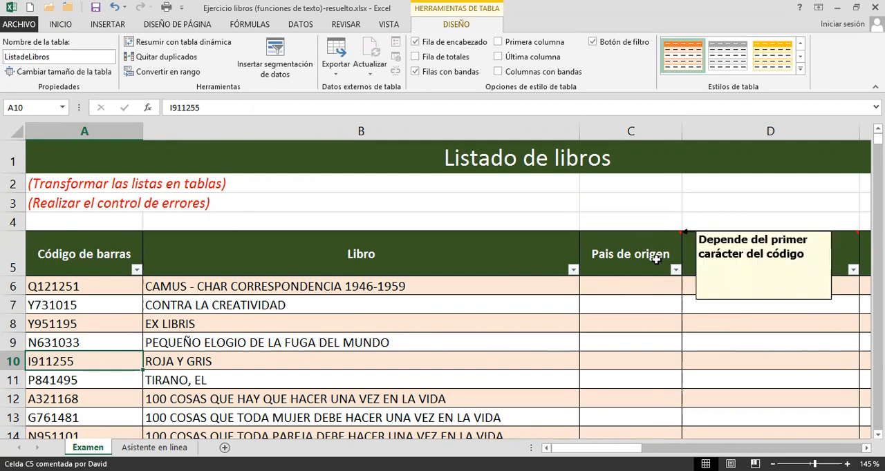
Narrow column H of the country lookup list so the header 1er carácter del código wraps onto two lines.
{"action": "scroll", "coordinate": [448, 282], "scroll_direction": "right", "scroll_amount": 5}
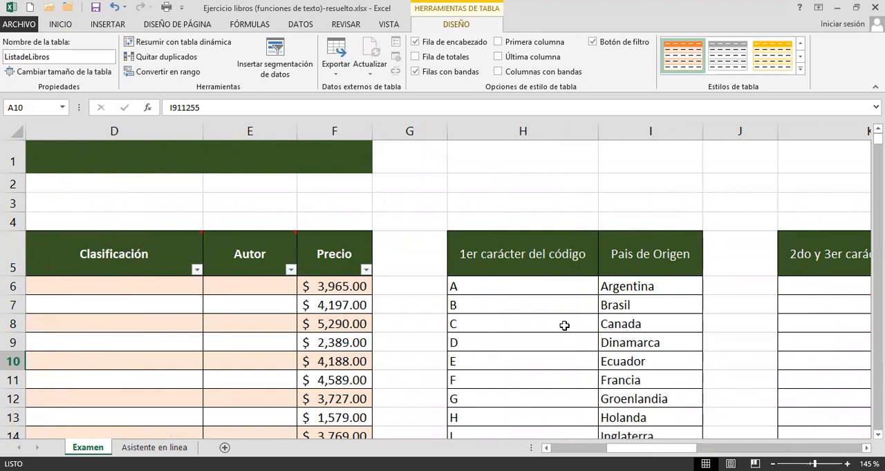
{"action": "scroll", "coordinate": [564, 326], "scroll_direction": "down", "scroll_amount": 2}
{"action": "scroll", "coordinate": [564, 326], "scroll_direction": "up", "scroll_amount": 2}
{"action": "left_click_drag", "start_coordinate": [602, 130], "coordinate": [533, 130]}
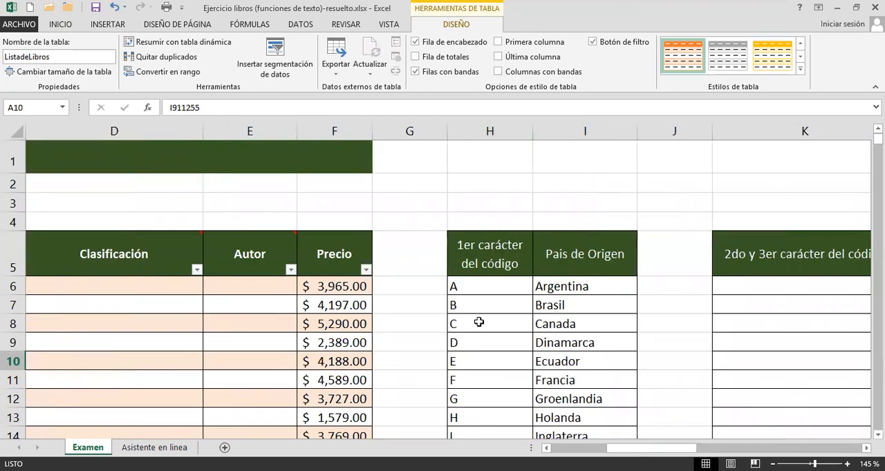
Examine the lookup list in columns H and I that matches each first code character to its Pais de Origen.
{"action": "left_click", "coordinate": [496, 290]}
{"action": "left_click_drag", "start_coordinate": [501, 285], "coordinate": [573, 307]}
{"action": "left_click", "coordinate": [496, 305]}
{"action": "left_click", "coordinate": [546, 304], "text": "shift"}
{"action": "scroll", "coordinate": [546, 315], "scroll_direction": "down", "scroll_amount": 4}
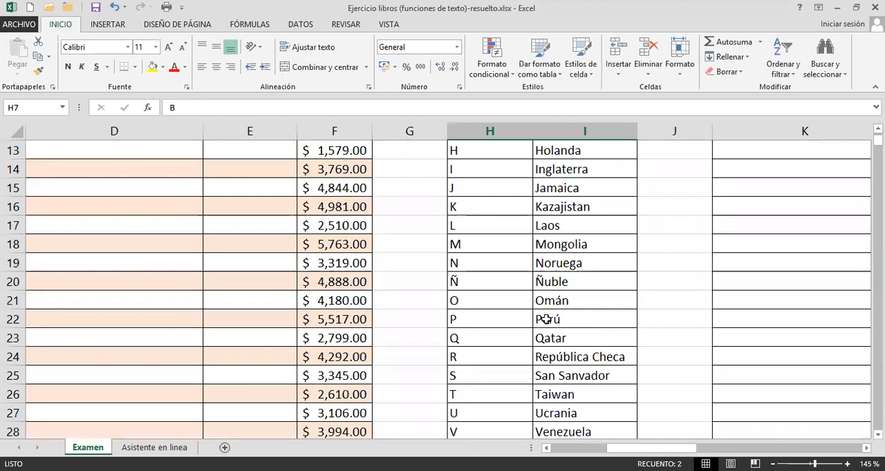
{"action": "scroll", "coordinate": [546, 320], "scroll_direction": "up", "scroll_amount": 3}
{"action": "left_click", "coordinate": [514, 306]}
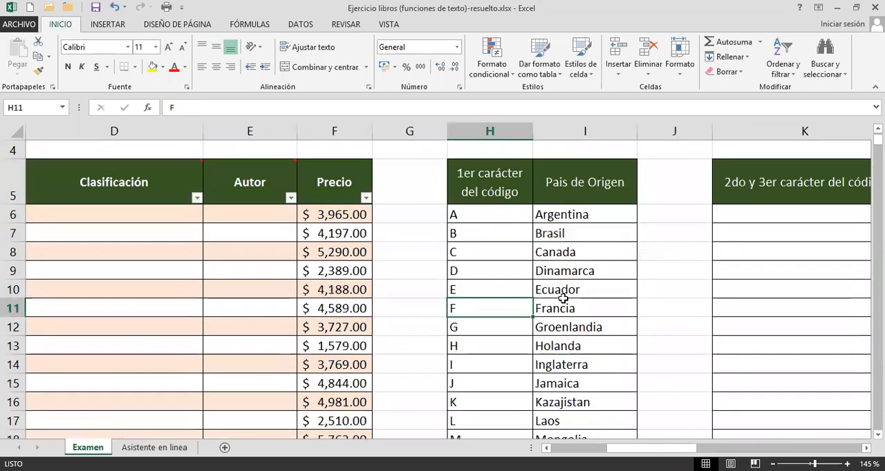
{"action": "left_click", "coordinate": [560, 304]}
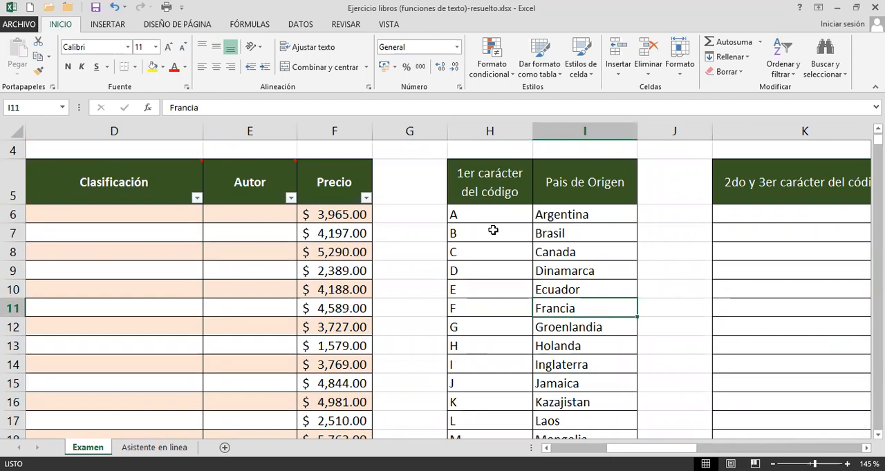
{"action": "left_click", "coordinate": [493, 231]}
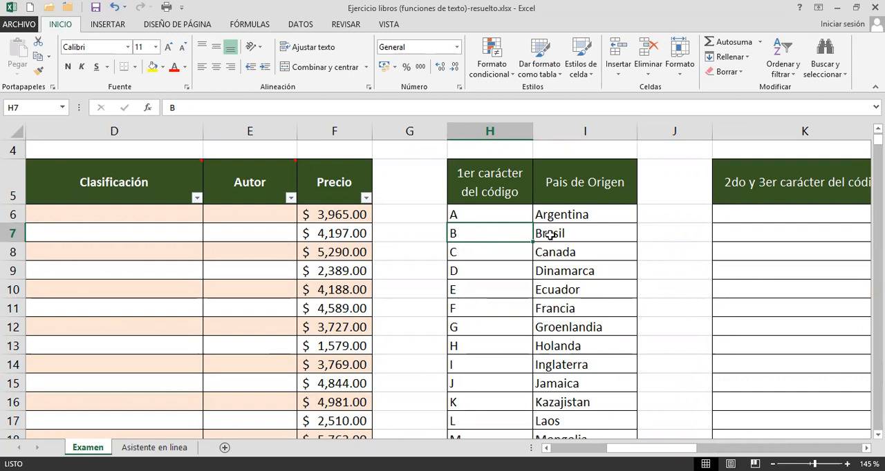
{"action": "left_click", "coordinate": [560, 256]}
{"action": "left_click", "coordinate": [505, 294]}
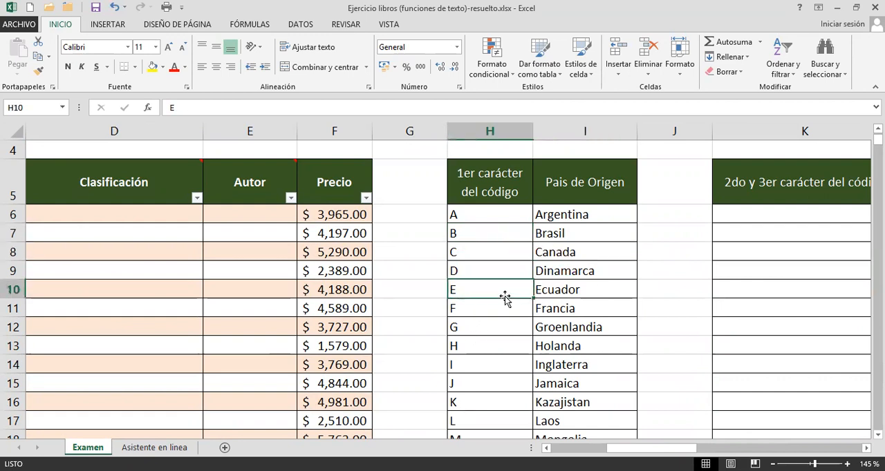
{"action": "left_click", "coordinate": [492, 217]}
{"action": "left_click_drag", "start_coordinate": [548, 225], "coordinate": [568, 356]}
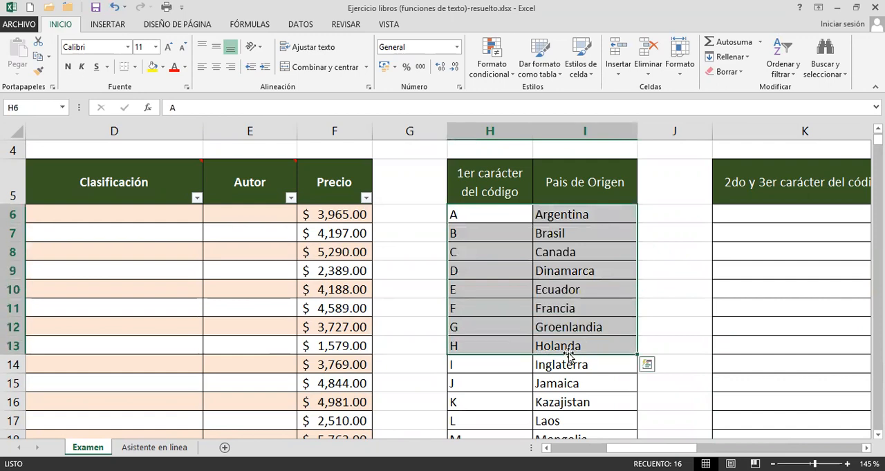
{"action": "scroll", "coordinate": [568, 356], "scroll_direction": "down", "scroll_amount": 3}
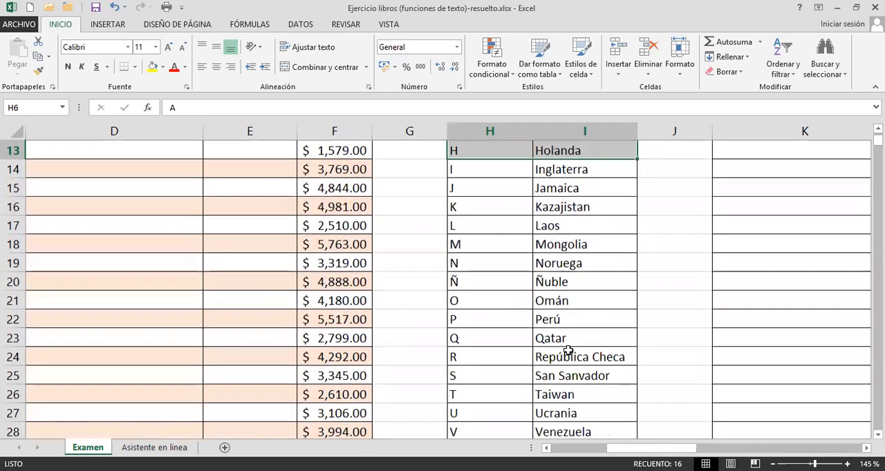
{"action": "scroll", "coordinate": [511, 298], "scroll_direction": "up", "scroll_amount": 3}
{"action": "left_click", "coordinate": [513, 291]}
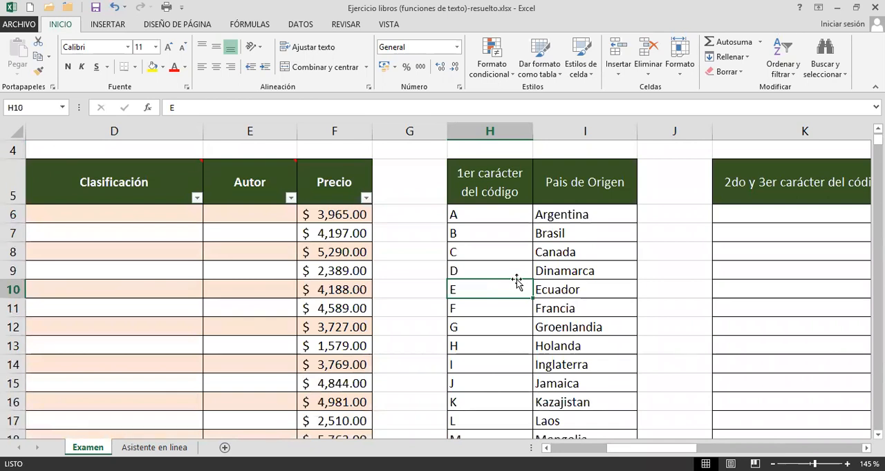
{"action": "left_click_drag", "start_coordinate": [477, 177], "coordinate": [554, 253]}
{"action": "left_click", "coordinate": [511, 284]}
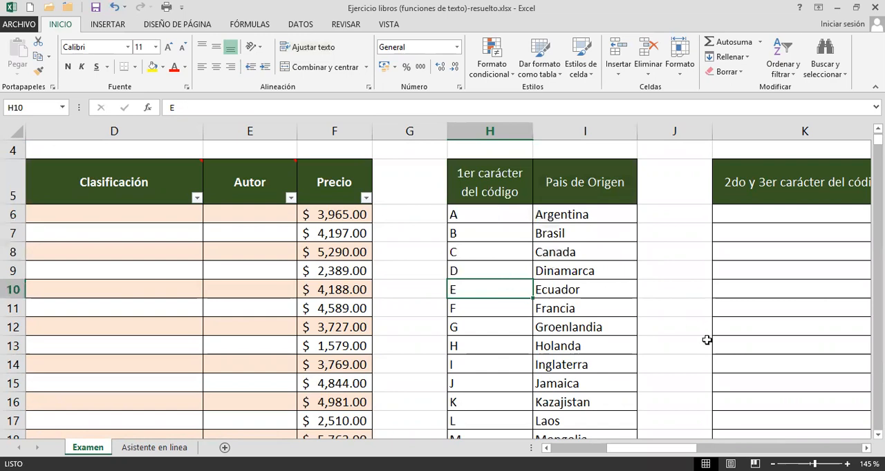
Fill the Pais de origen column from C6 with a formula that extracts the first barcode character: =IZQUIERDA([@[Código de barras]]).
{"action": "left_click_drag", "start_coordinate": [702, 450], "coordinate": [624, 446]}
{"action": "left_click", "coordinate": [601, 211]}
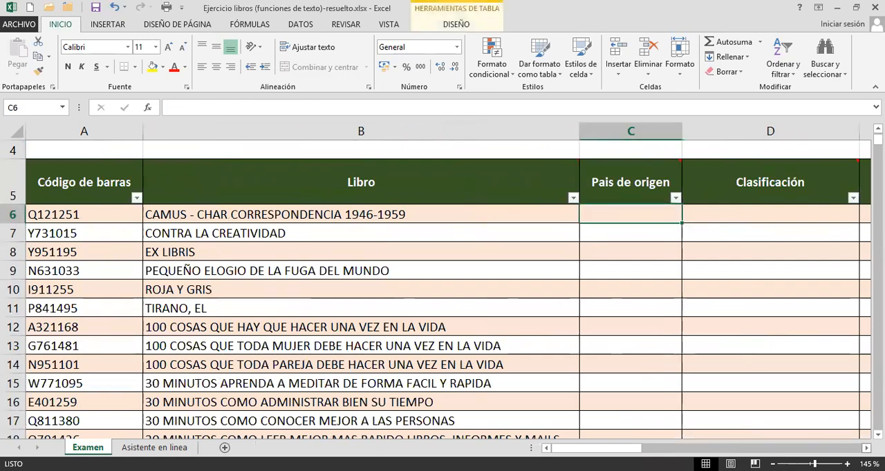
{"action": "left_click", "coordinate": [866, 449]}
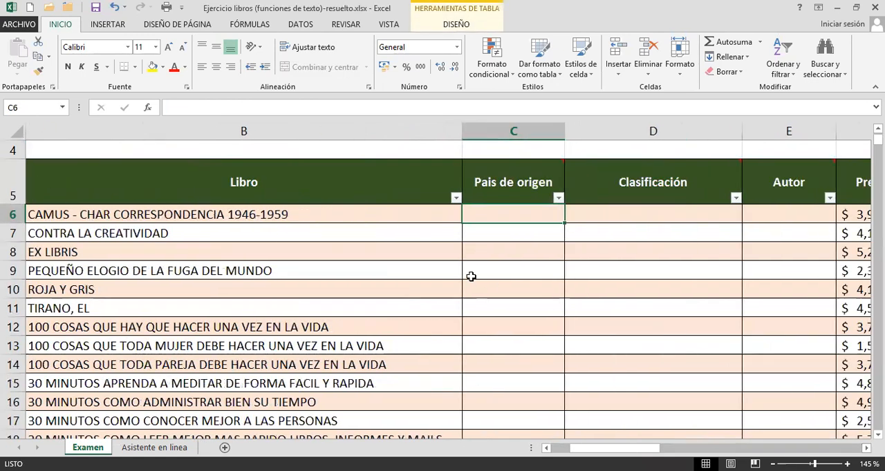
{"action": "scroll", "coordinate": [435, 274], "scroll_direction": "down", "scroll_amount": 1, "text": "ctrl"}
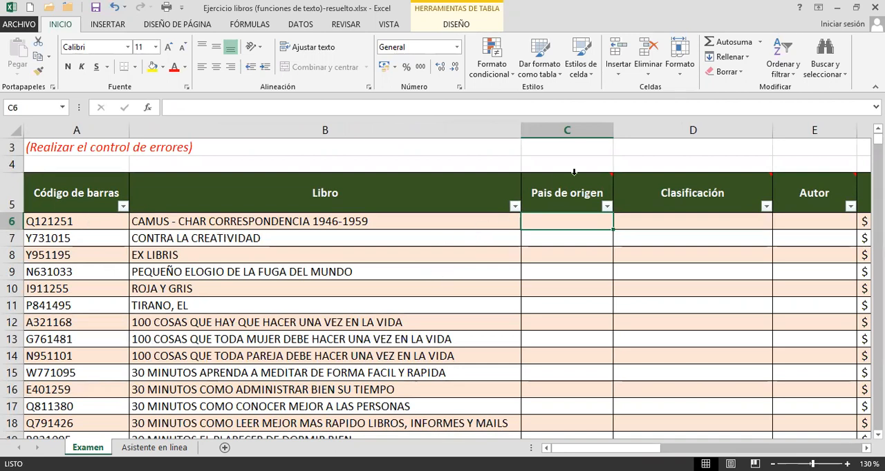
{"action": "mouse_move", "coordinate": [548, 193]}
{"action": "type", "text": "="}
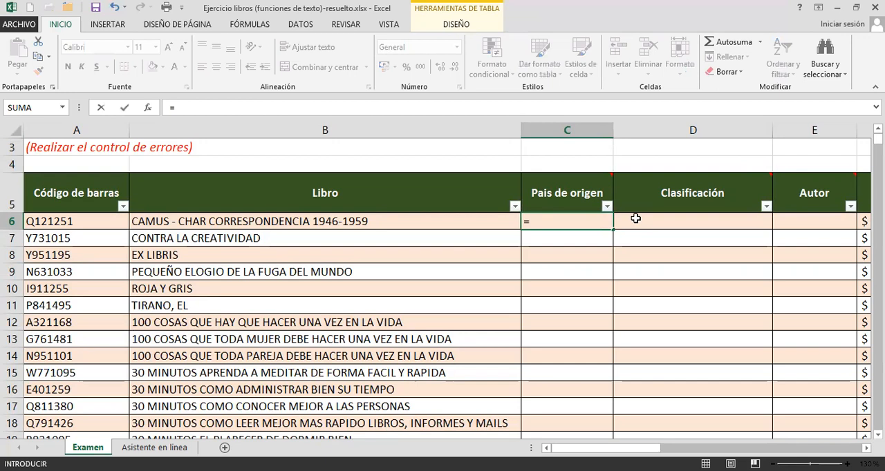
{"action": "type", "text": "IZQUIERDA("}
{"action": "left_click", "coordinate": [73, 220]}
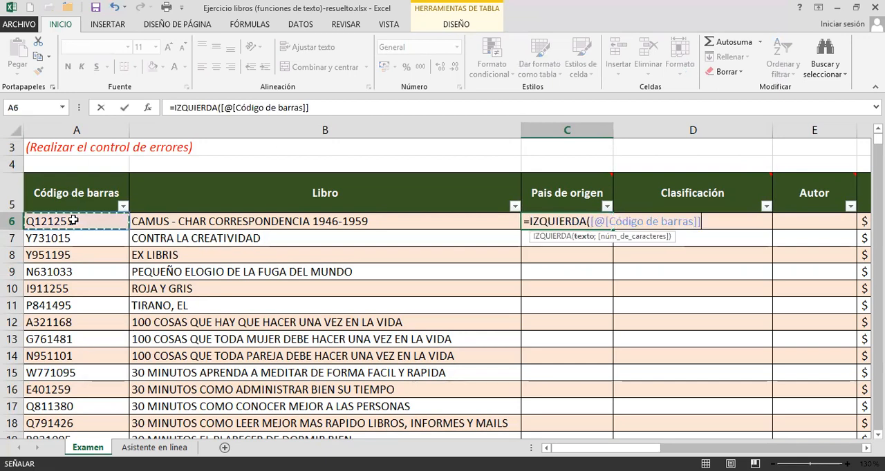
{"action": "type", "text": ")"}
{"action": "key", "text": "Return"}
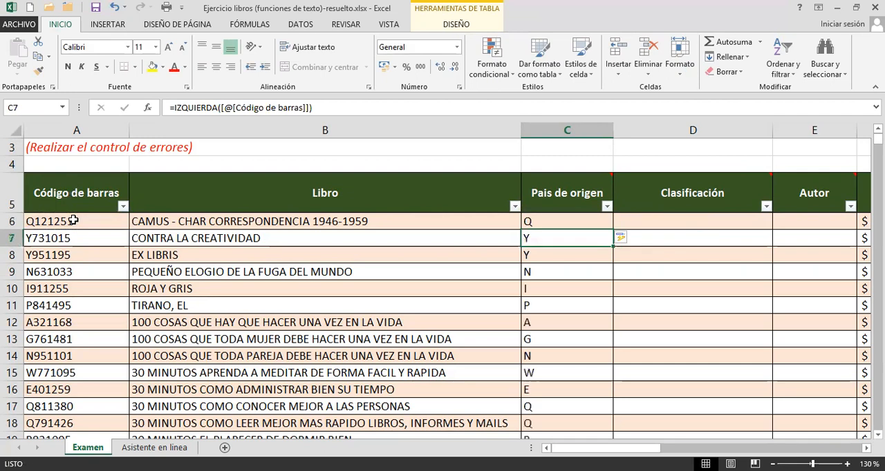
Review the IZQUIERDA formula in C6 and find the country matching its code letter Q in the lookup list in columns H and I.
{"action": "left_click", "coordinate": [531, 222]}
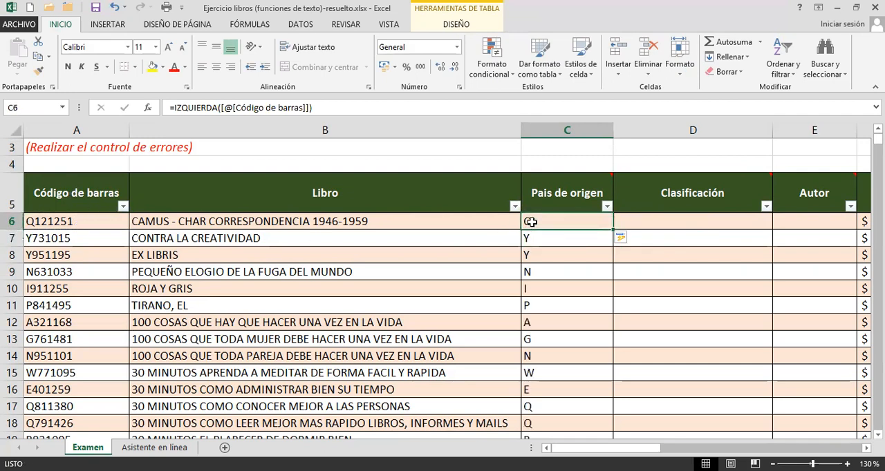
{"action": "double_click", "coordinate": [539, 221]}
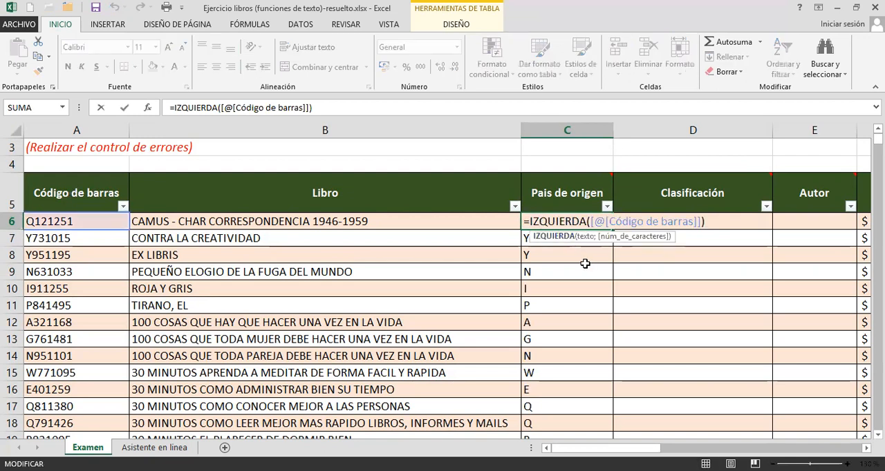
{"action": "key", "text": "Return"}
{"action": "left_click", "coordinate": [562, 219]}
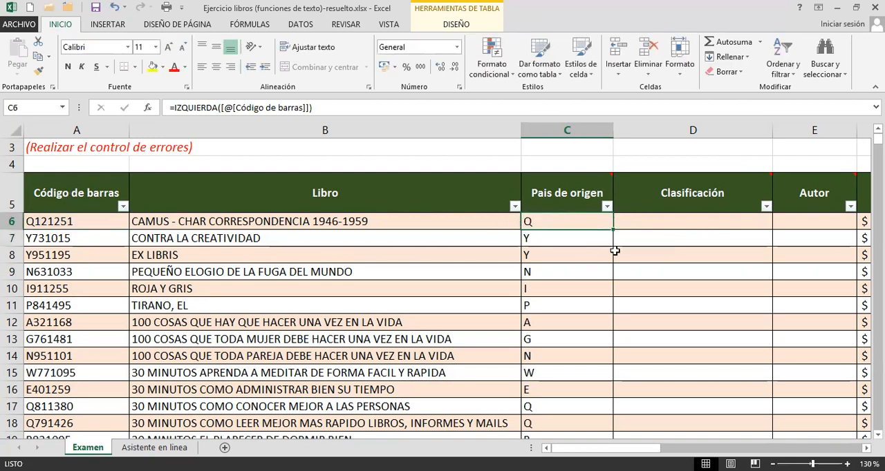
{"action": "scroll", "coordinate": [442, 290], "scroll_direction": "right", "scroll_amount": 1}
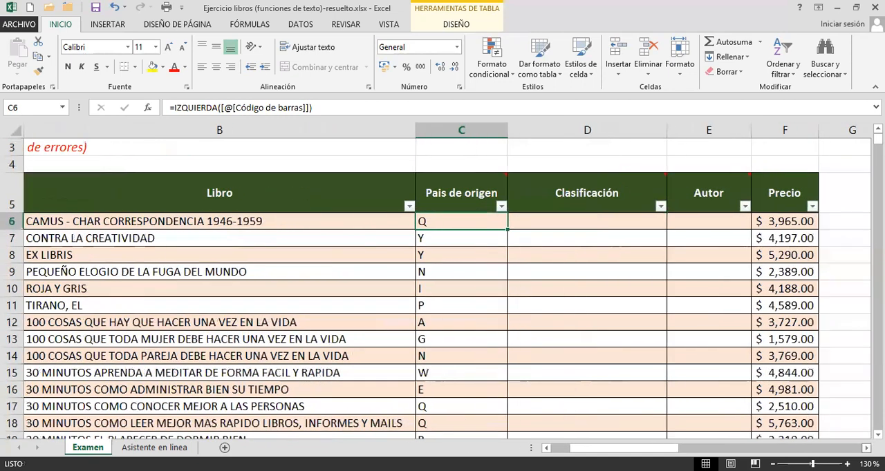
{"action": "scroll", "coordinate": [782, 397], "scroll_direction": "right", "scroll_amount": 3}
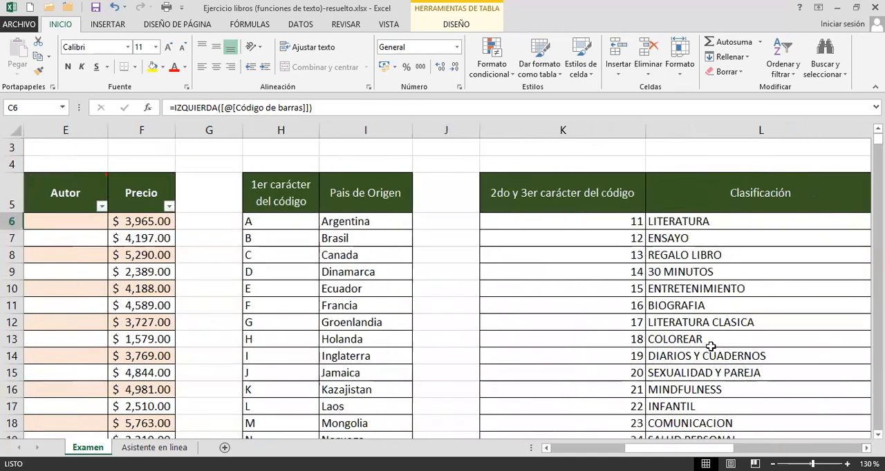
{"action": "left_click", "coordinate": [277, 274]}
{"action": "scroll", "coordinate": [275, 297], "scroll_direction": "down", "scroll_amount": 3}
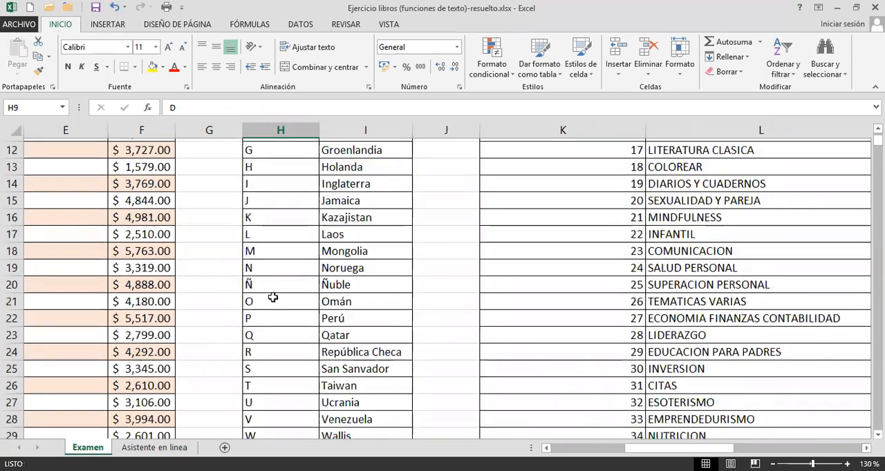
{"action": "left_click_drag", "start_coordinate": [265, 331], "coordinate": [339, 333]}
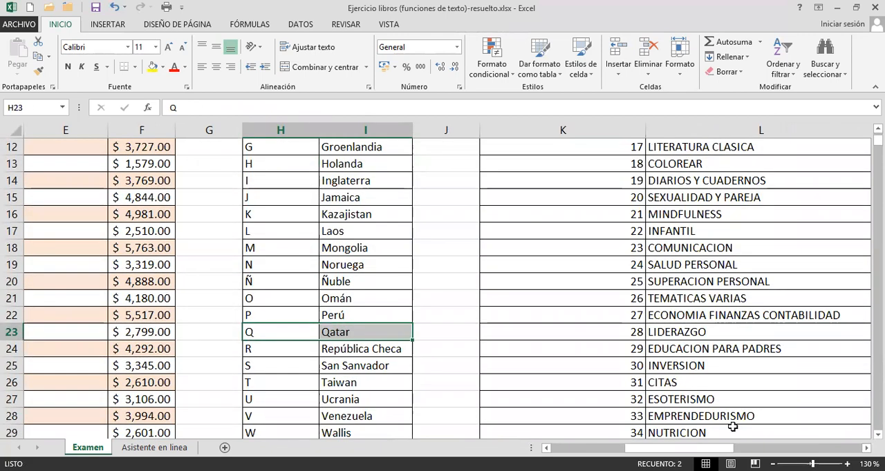
Wrap the IZQUIERDA expression in C6 in a BUSCARV function so that it becomes the lookup value.
{"action": "left_click_drag", "start_coordinate": [642, 448], "coordinate": [568, 450]}
{"action": "scroll", "coordinate": [546, 269], "scroll_direction": "up", "scroll_amount": 4}
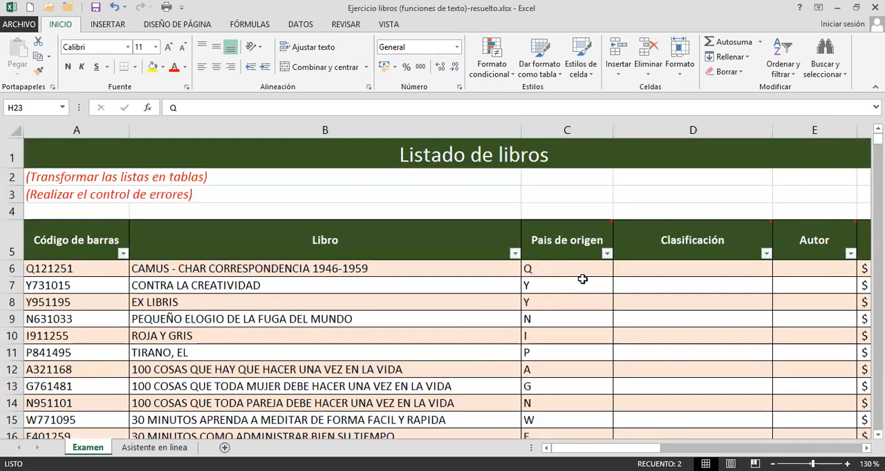
{"action": "scroll", "coordinate": [583, 280], "scroll_direction": "up", "scroll_amount": 1}
{"action": "scroll", "coordinate": [583, 279], "scroll_direction": "up", "scroll_amount": 1}
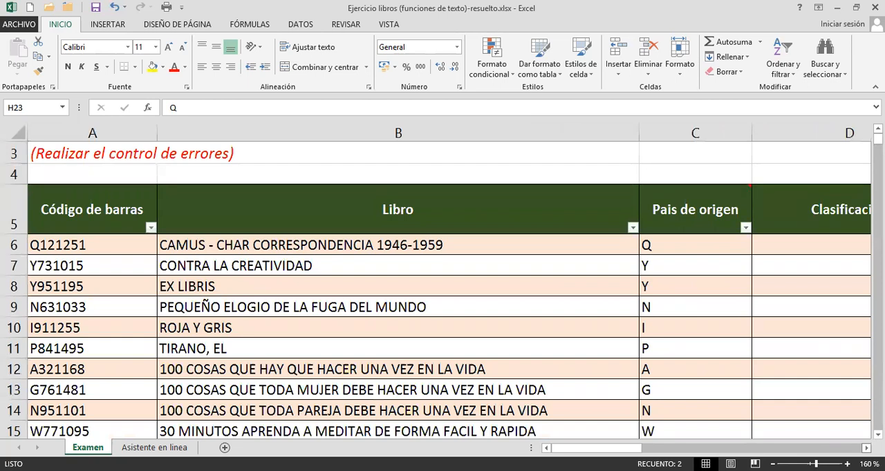
{"action": "scroll", "coordinate": [203, 232], "scroll_direction": "right", "scroll_amount": 5}
{"action": "left_click", "coordinate": [94, 247]}
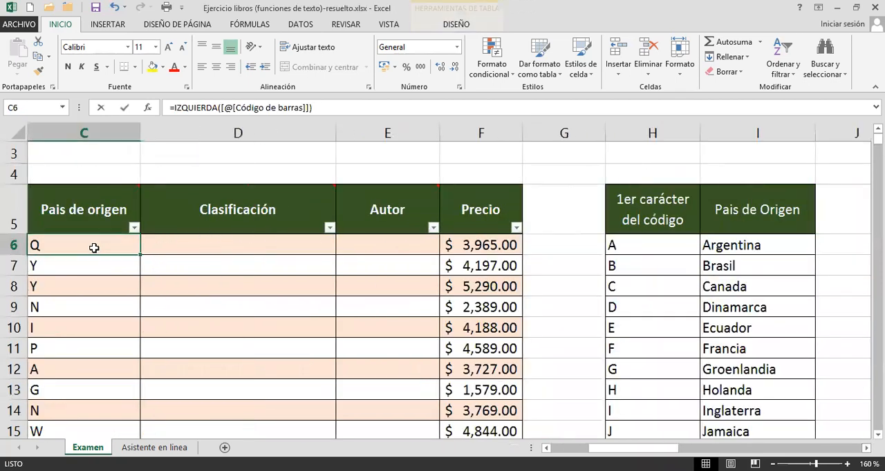
{"action": "double_click", "coordinate": [94, 248]}
{"action": "left_click", "coordinate": [37, 246]}
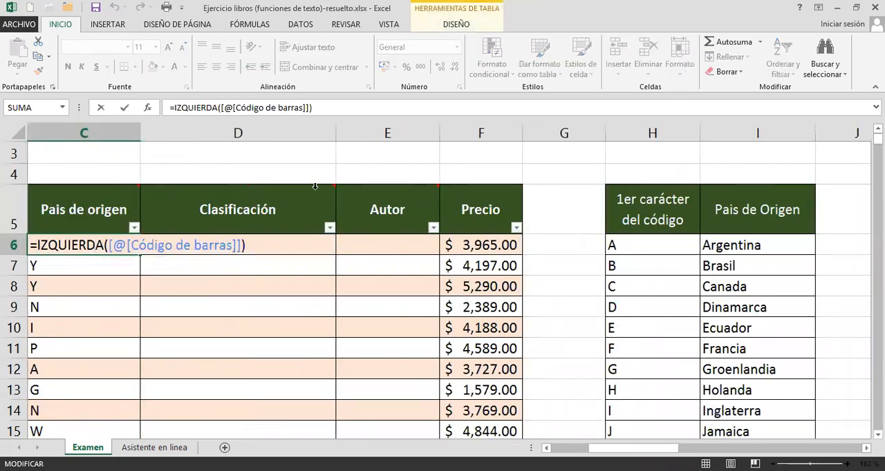
{"action": "type", "text": "bus"}
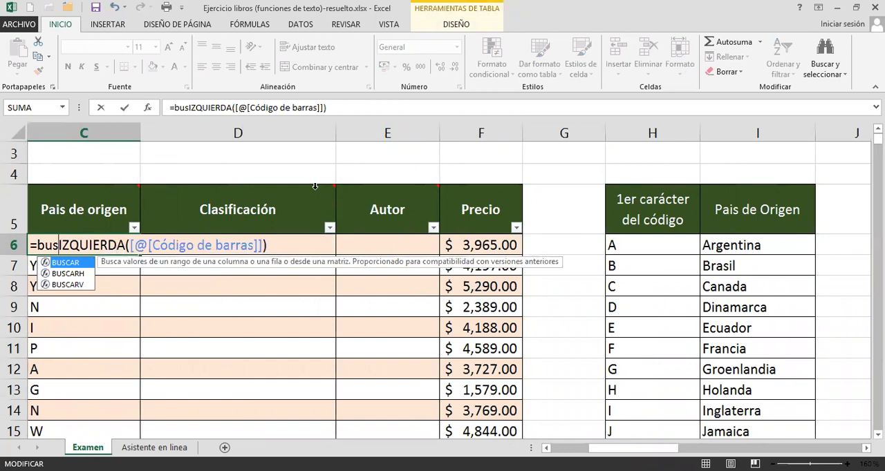
{"action": "key", "text": "Down"}
{"action": "key", "text": "Down"}
{"action": "key", "text": "Tab"}
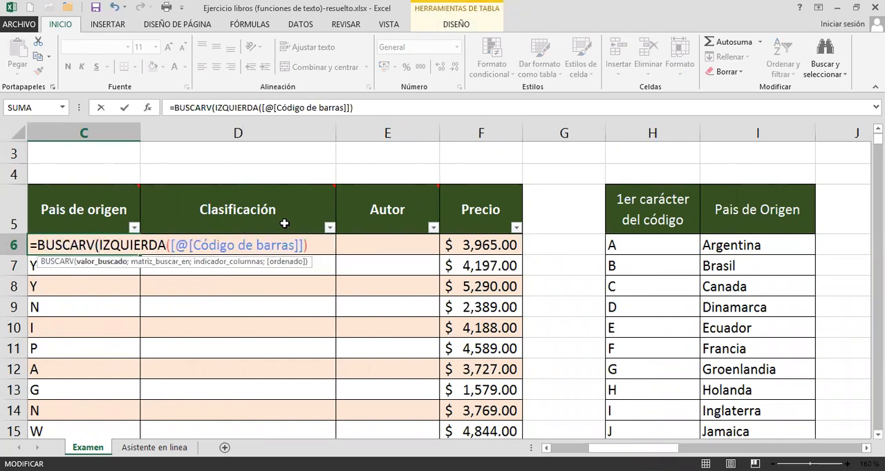
{"action": "type", "text": ";"}
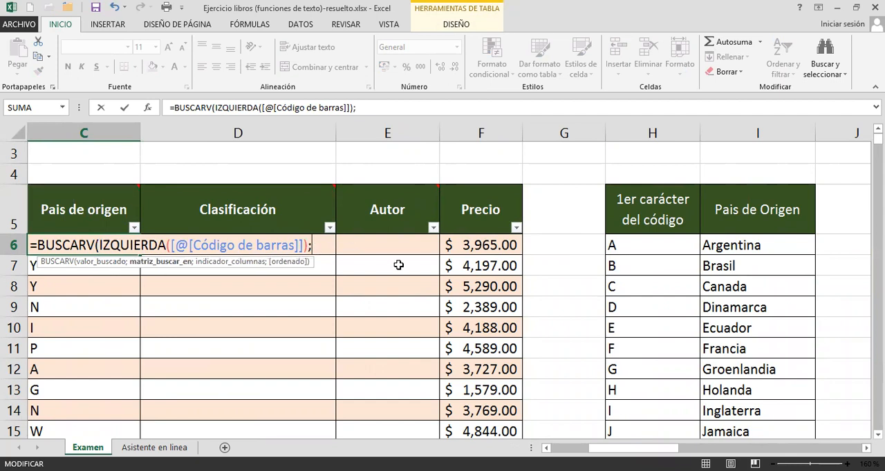
Give the country list H6:I32 as the BUSCARV search range.
{"action": "left_click_drag", "start_coordinate": [612, 245], "coordinate": [728, 248]}
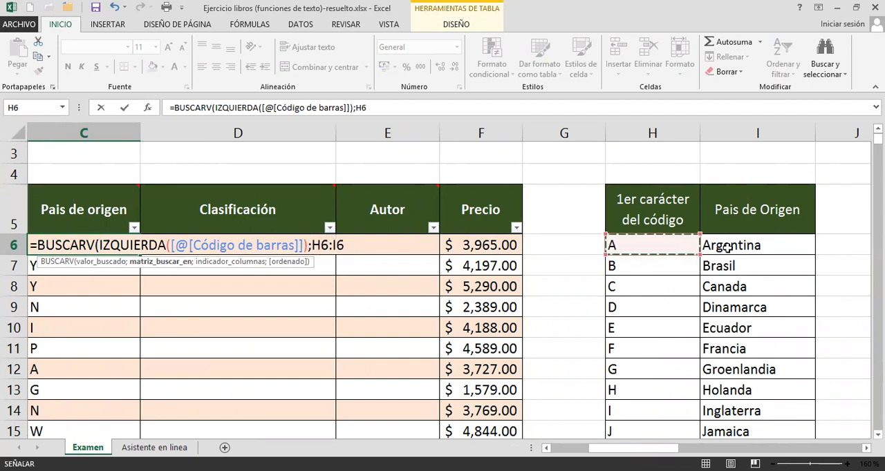
{"action": "left_click_drag", "start_coordinate": [757, 449], "coordinate": [756, 410]}
{"action": "scroll", "coordinate": [624, 289], "scroll_direction": "up", "scroll_amount": 4}
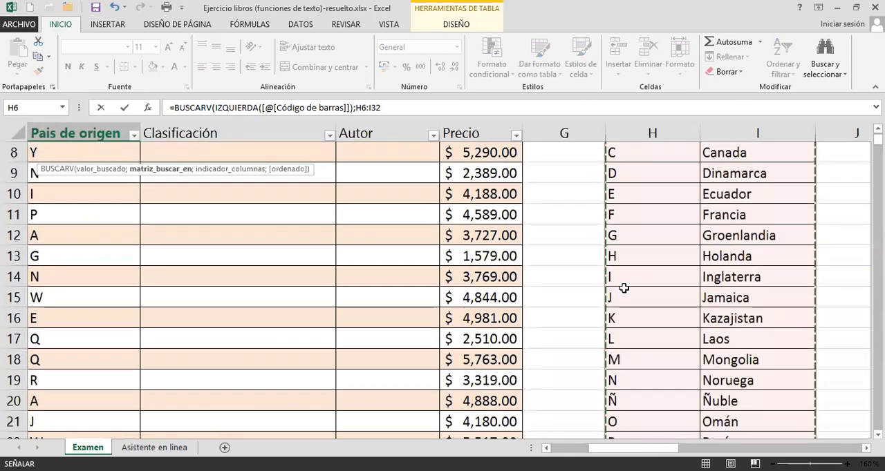
{"action": "scroll", "coordinate": [623, 288], "scroll_direction": "up", "scroll_amount": 3}
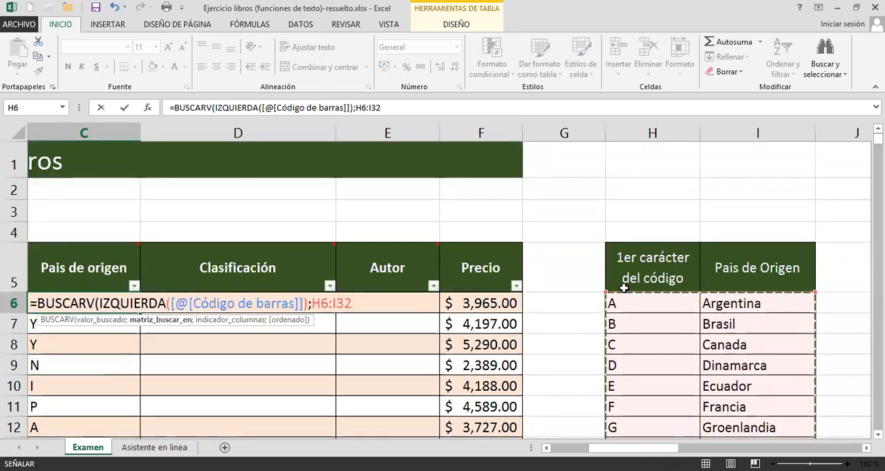
Complete the BUSCARV formula with column index 2 and FALSO for an exact match, and enter it.
{"action": "type", "text": ";"}
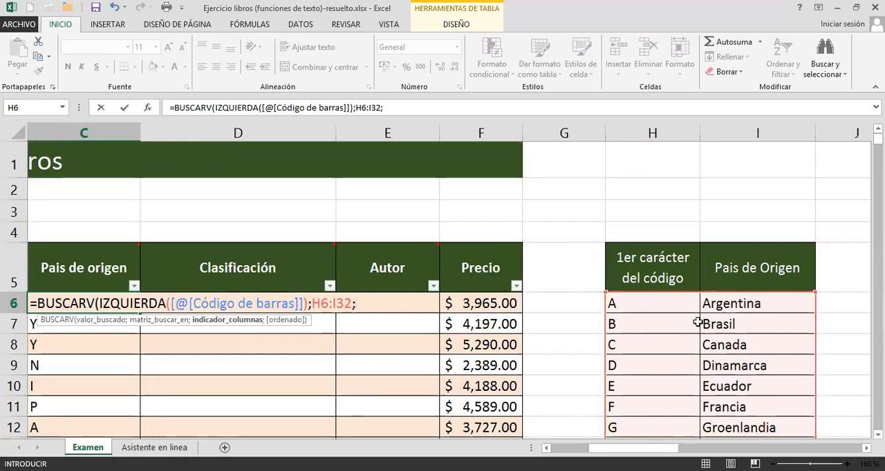
{"action": "type", "text": "2"}
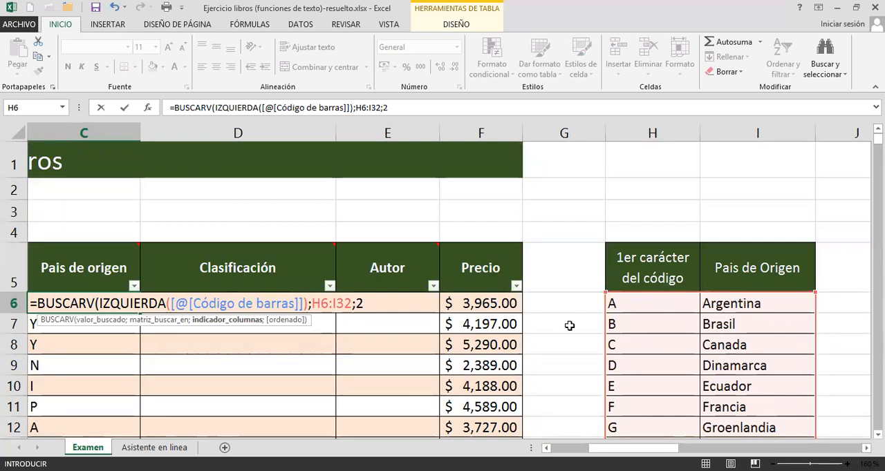
{"action": "type", "text": ";falso"}
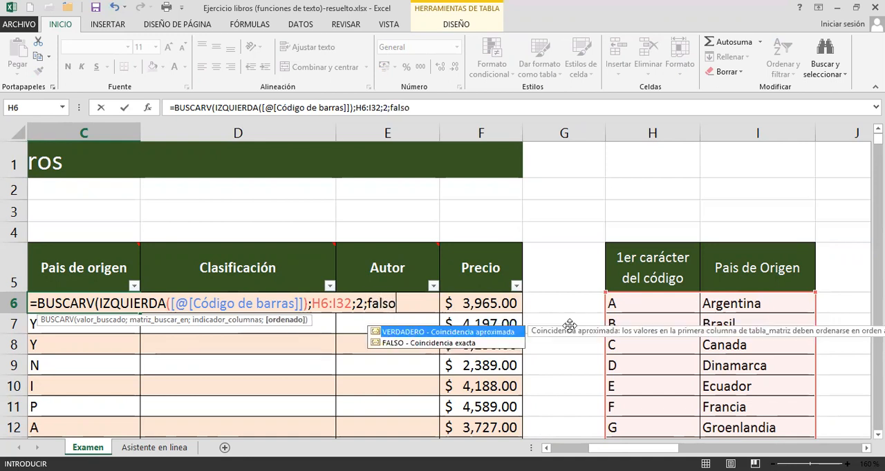
{"action": "type", "text": ")"}
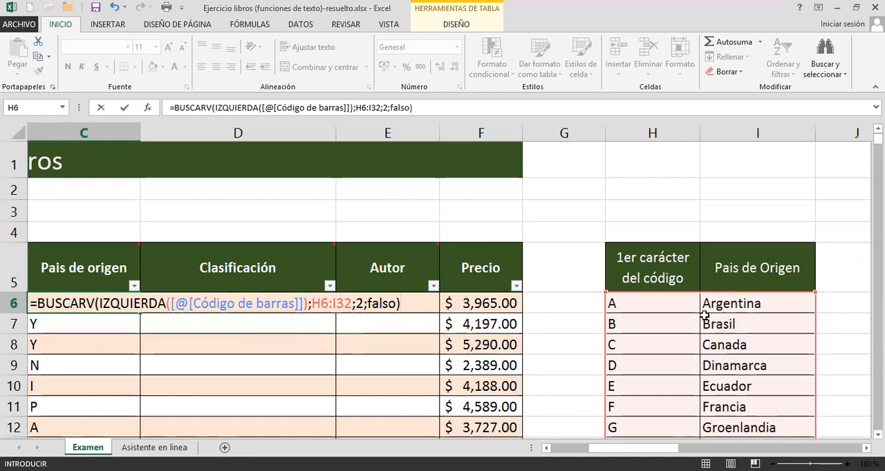
{"action": "scroll", "coordinate": [702, 317], "scroll_direction": "down", "scroll_amount": 1}
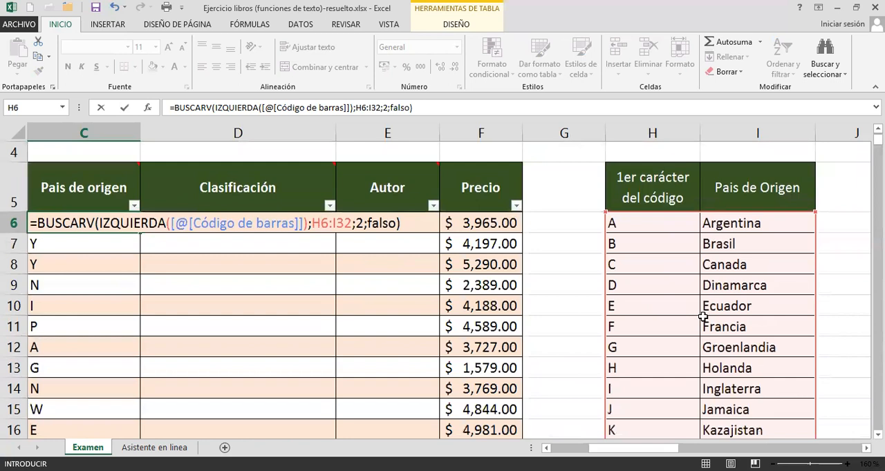
{"action": "scroll", "coordinate": [702, 316], "scroll_direction": "up", "scroll_amount": 1}
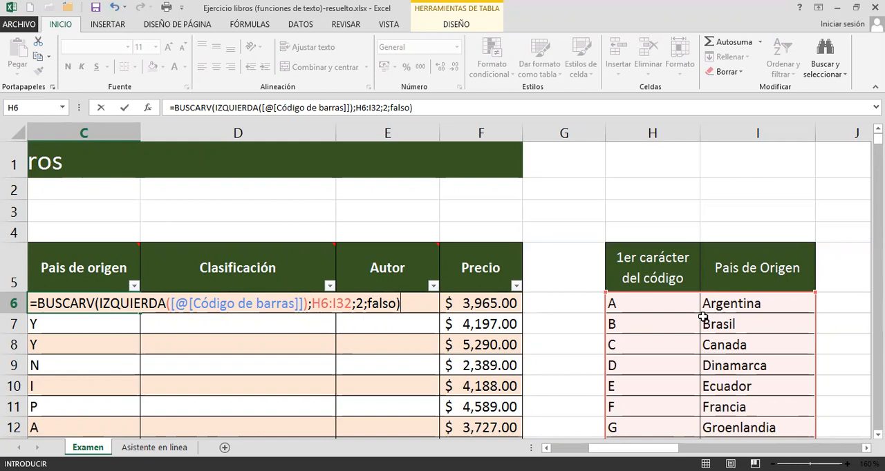
{"action": "key", "text": "Return"}
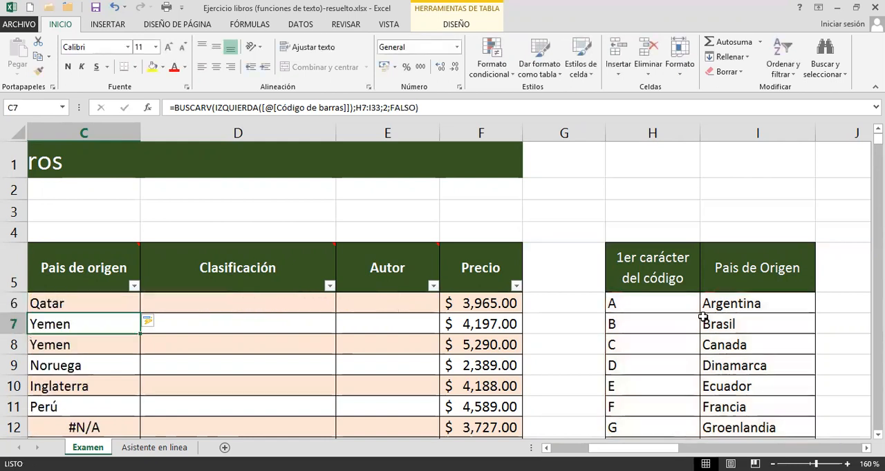
Examine the Pais de origen results down the table for errors and compare them with the barcodes in column A around row 58.
{"action": "left_click", "coordinate": [67, 303]}
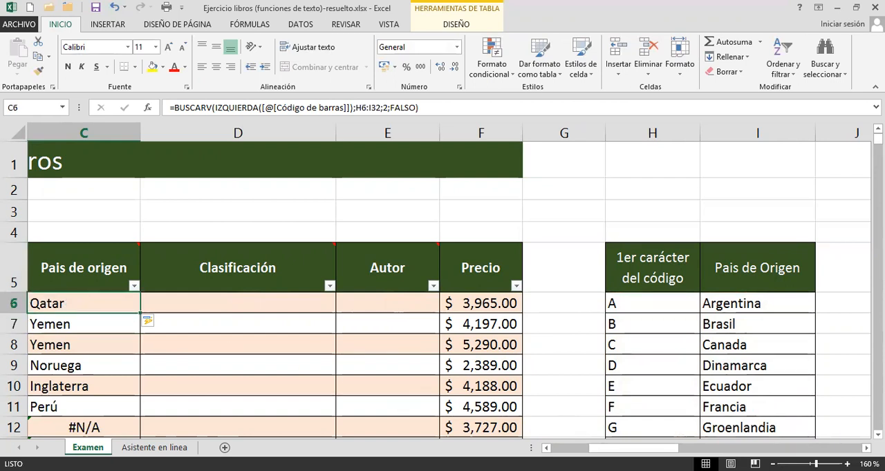
{"action": "left_click_drag", "start_coordinate": [629, 448], "coordinate": [610, 449]}
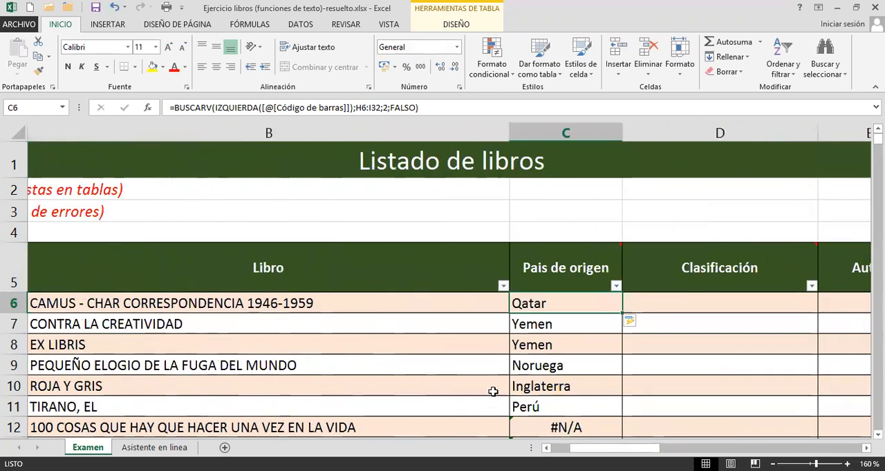
{"action": "scroll", "coordinate": [504, 380], "scroll_direction": "down", "scroll_amount": 2}
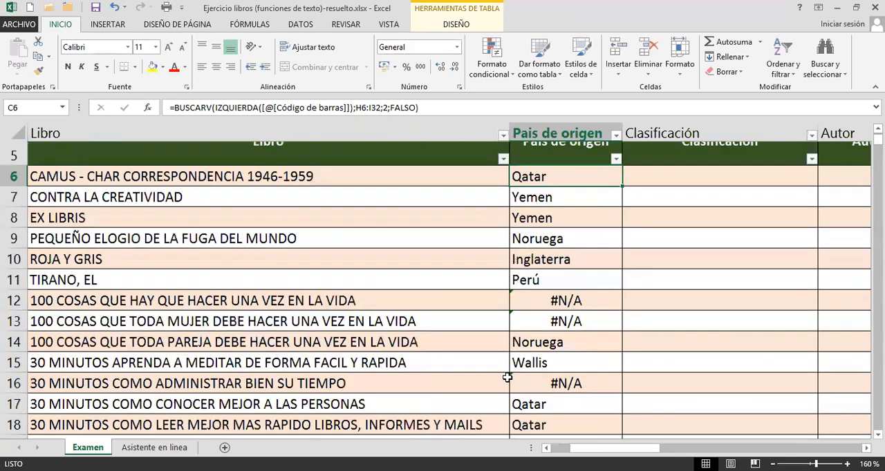
{"action": "scroll", "coordinate": [507, 379], "scroll_direction": "down", "scroll_amount": 2}
{"action": "scroll", "coordinate": [533, 349], "scroll_direction": "down", "scroll_amount": 3}
{"action": "left_click", "coordinate": [543, 336]}
{"action": "scroll", "coordinate": [543, 336], "scroll_direction": "down", "scroll_amount": 3}
{"action": "scroll", "coordinate": [546, 335], "scroll_direction": "down", "scroll_amount": 1}
{"action": "scroll", "coordinate": [549, 333], "scroll_direction": "down", "scroll_amount": 6}
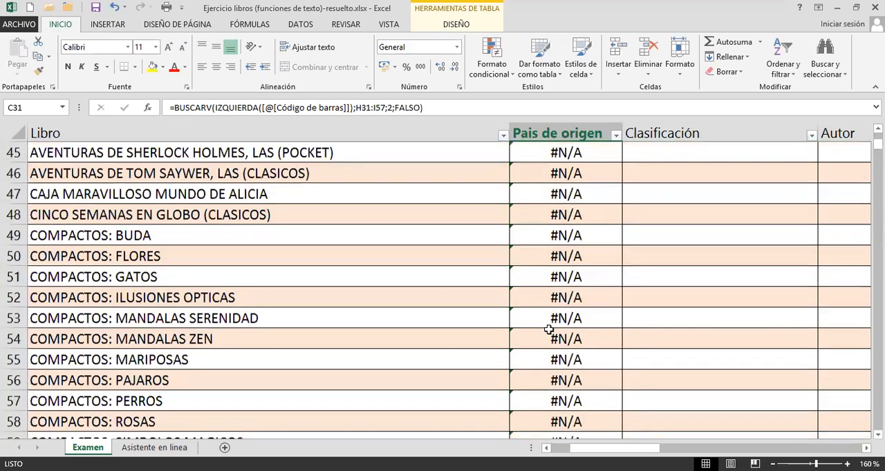
{"action": "left_click_drag", "start_coordinate": [620, 450], "coordinate": [602, 450]}
{"action": "left_click", "coordinate": [71, 339]}
{"action": "scroll", "coordinate": [71, 339], "scroll_direction": "down", "scroll_amount": 3}
{"action": "scroll", "coordinate": [83, 332], "scroll_direction": "up", "scroll_amount": 2}
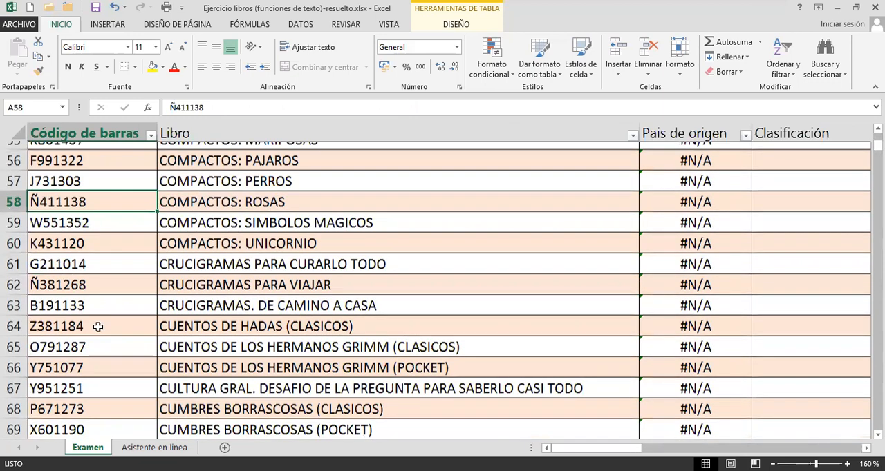
Inspect the BUSCARV search range in the Pais de origen formulas around row 58 and in C6.
{"action": "left_click", "coordinate": [716, 200]}
{"action": "scroll", "coordinate": [653, 301], "scroll_direction": "down", "scroll_amount": 1}
{"action": "scroll", "coordinate": [653, 300], "scroll_direction": "down", "scroll_amount": 9}
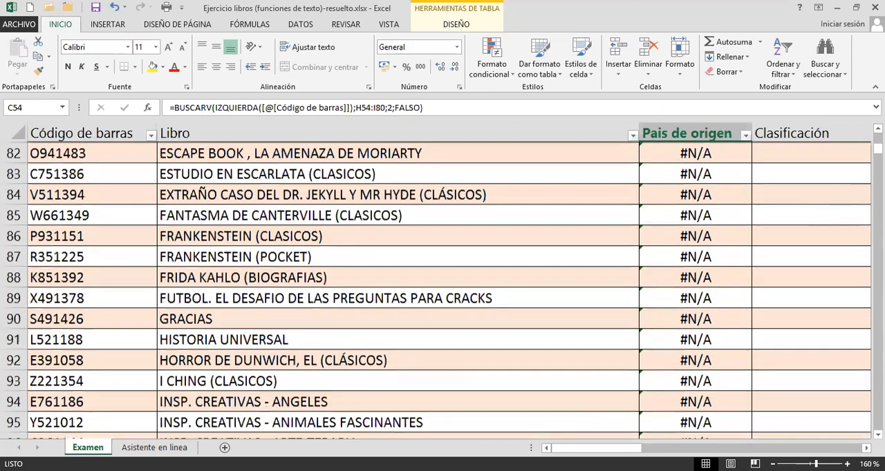
{"action": "left_click_drag", "start_coordinate": [878, 149], "coordinate": [878, 135]}
{"action": "left_click", "coordinate": [692, 305]}
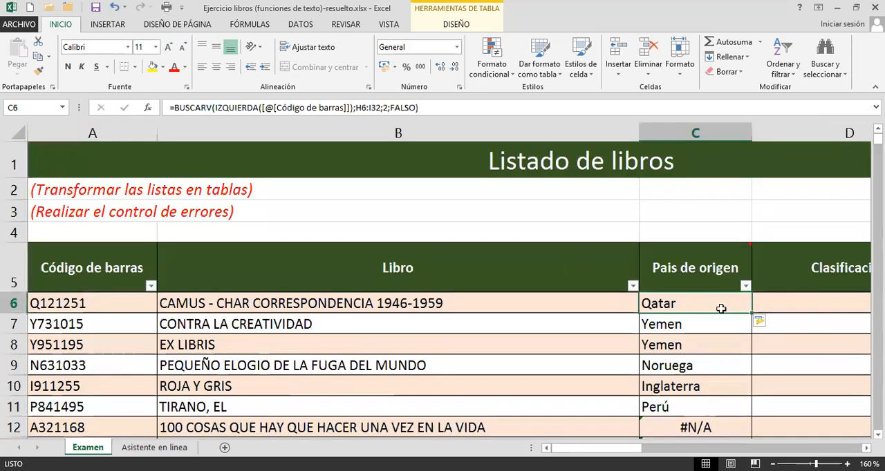
{"action": "left_click", "coordinate": [865, 448]}
{"action": "left_click", "coordinate": [865, 448]}
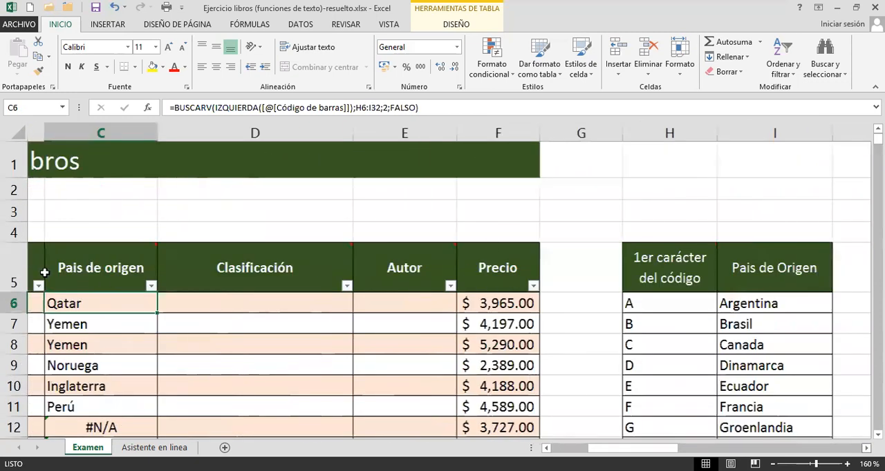
{"action": "double_click", "coordinate": [74, 306]}
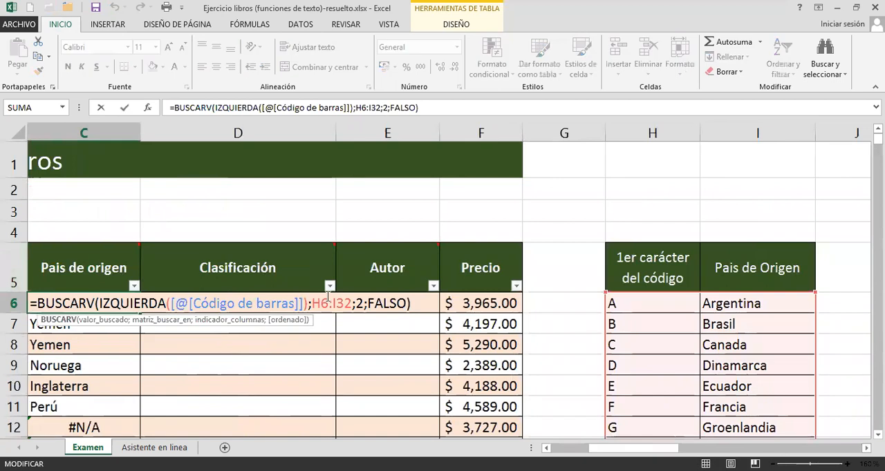
{"action": "left_click", "coordinate": [320, 304]}
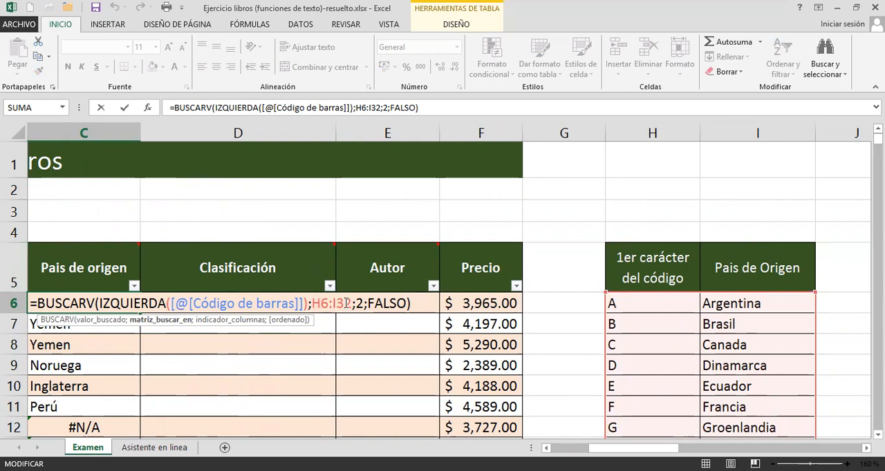
Inspect the search range in the C19 formula to compare it with the one in C6.
{"action": "key", "text": "Return"}
{"action": "key", "text": "Return"}
{"action": "key", "text": "Return"}
{"action": "key", "text": "Return"}
{"action": "key", "text": "Return"}
{"action": "key", "text": "Return"}
{"action": "key", "text": "Return"}
{"action": "key", "text": "Return"}
{"action": "key", "text": "Return"}
{"action": "key", "text": "Return"}
{"action": "key", "text": "Return"}
{"action": "key", "text": "Return"}
{"action": "key", "text": "Return"}
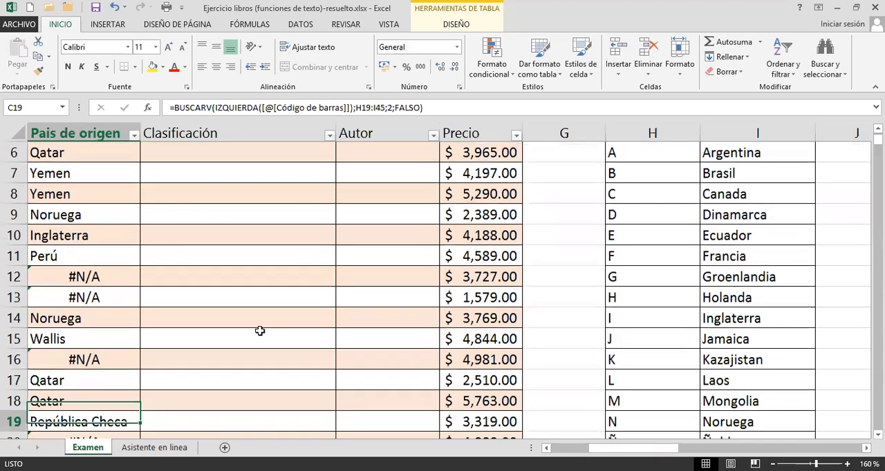
{"action": "double_click", "coordinate": [118, 420]}
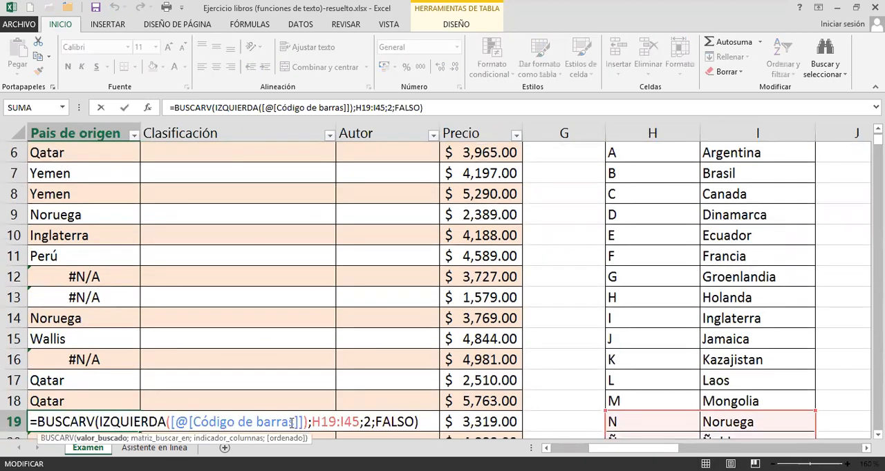
{"action": "left_click", "coordinate": [325, 421]}
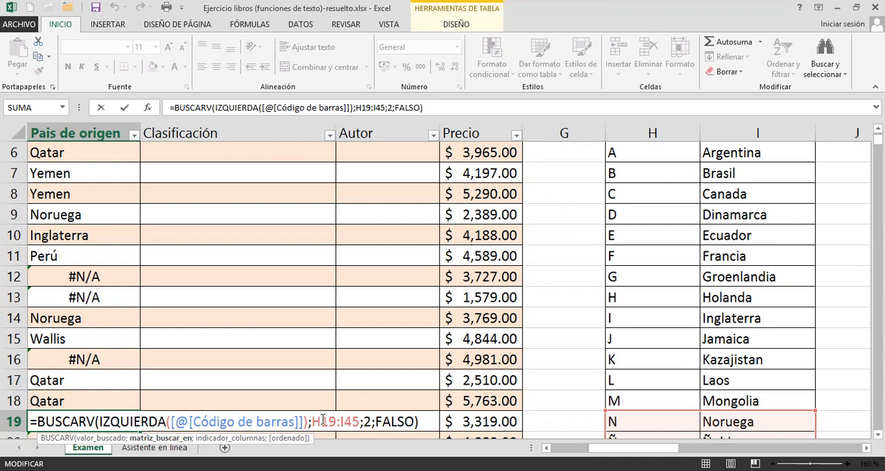
{"action": "key", "text": "Escape"}
{"action": "scroll", "coordinate": [262, 367], "scroll_direction": "up", "scroll_amount": 2}
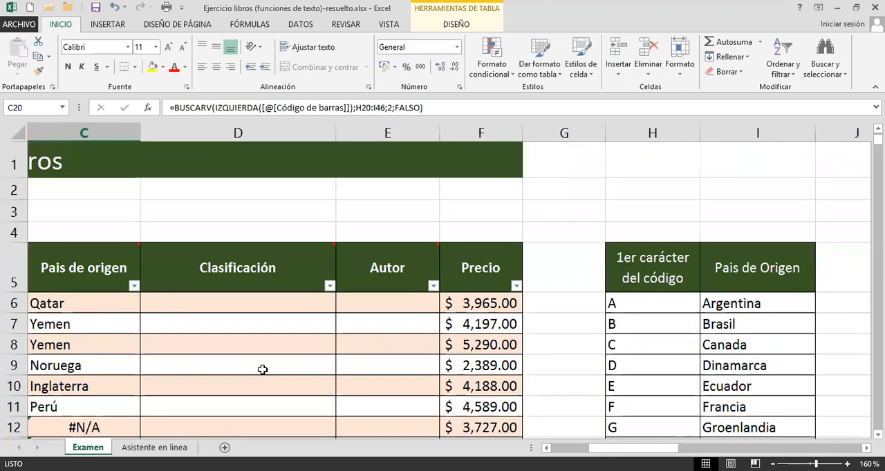
Lock the rows of the BUSCARV search range in C6 as H$6:I$32, enter the formula and check the Pais de origen results.
{"action": "left_click", "coordinate": [104, 298]}
{"action": "double_click", "coordinate": [104, 298]}
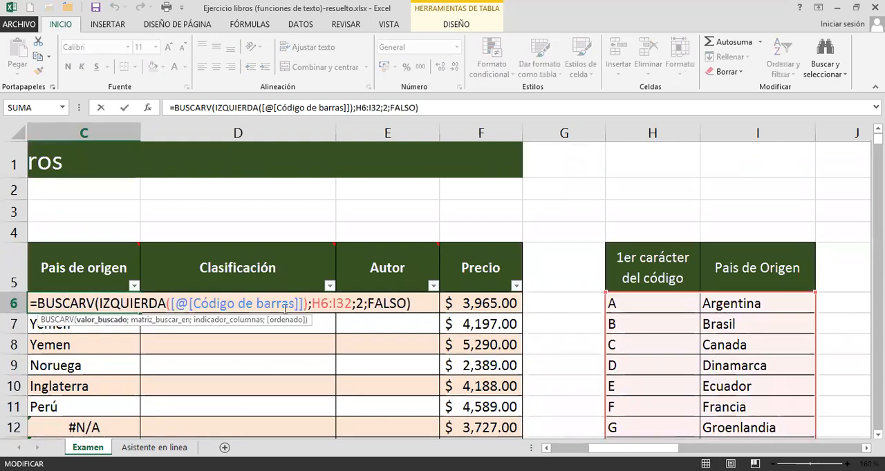
{"action": "left_click", "coordinate": [320, 305]}
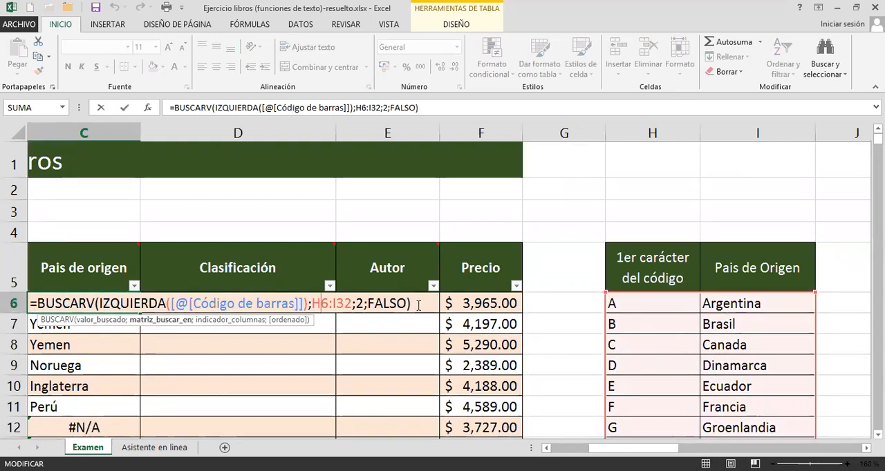
{"action": "type", "text": "$"}
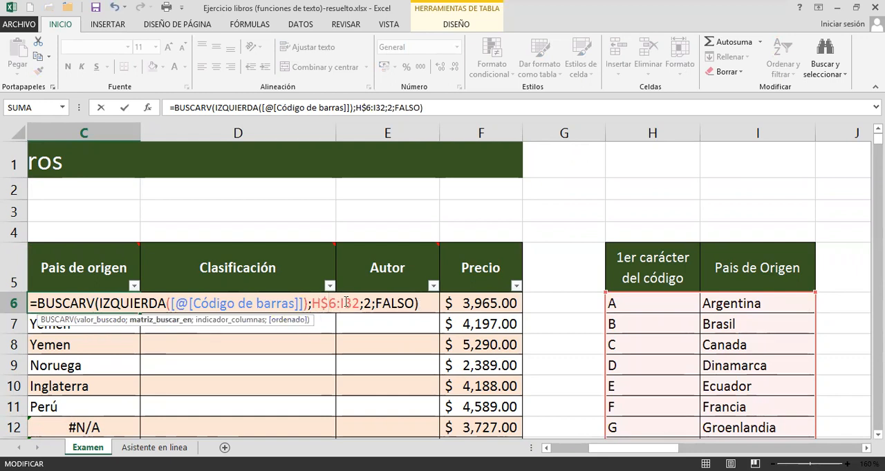
{"action": "mouse_move", "coordinate": [363, 284]}
{"action": "key", "text": "Right"}
{"action": "key", "text": "Right"}
{"action": "key", "text": "Right"}
{"action": "type", "text": "$"}
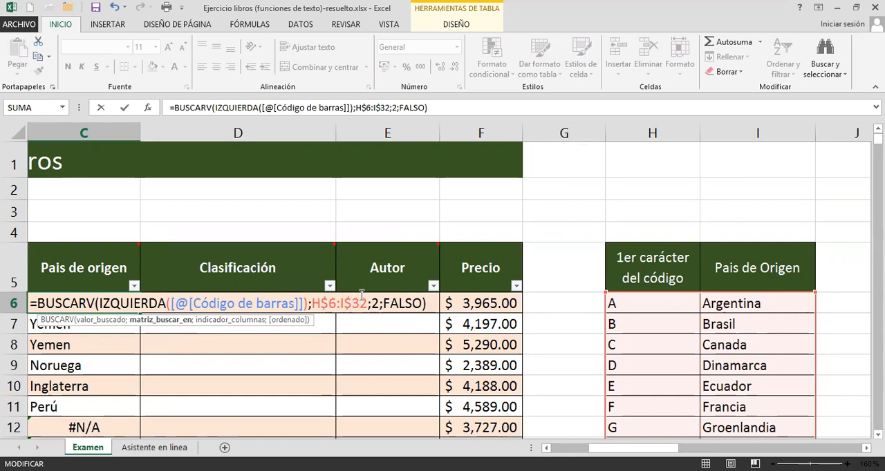
{"action": "key", "text": "Return"}
{"action": "scroll", "coordinate": [142, 326], "scroll_direction": "down", "scroll_amount": 2}
{"action": "scroll", "coordinate": [122, 330], "scroll_direction": "down", "scroll_amount": 1}
{"action": "scroll", "coordinate": [123, 330], "scroll_direction": "up", "scroll_amount": 3}
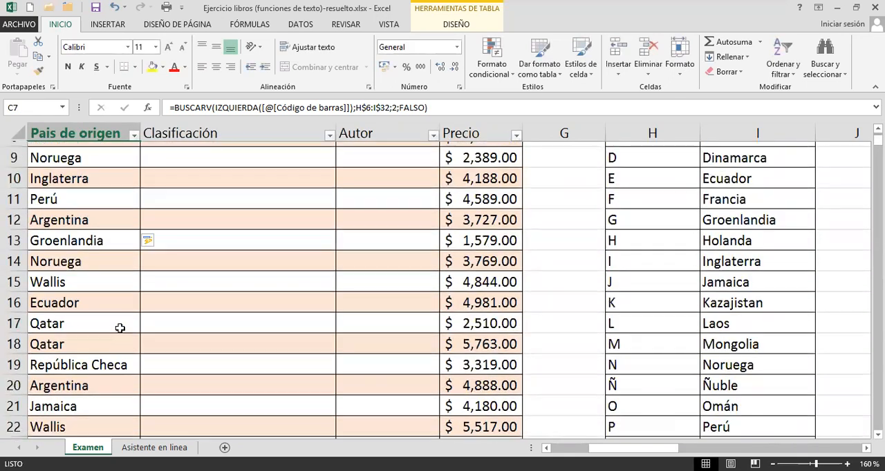
{"action": "left_click", "coordinate": [119, 302]}
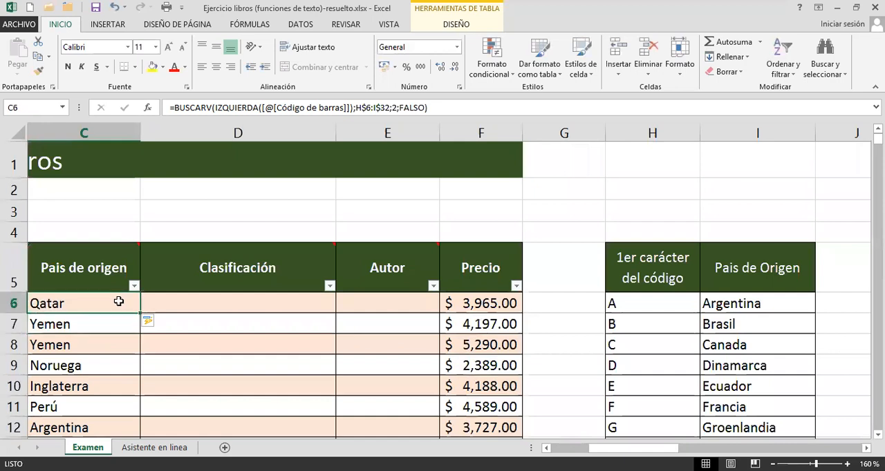
Convert the country list H5:I32 into a table with headers, using a grey Medio table style.
{"action": "left_click", "coordinate": [646, 309]}
{"action": "left_click_drag", "start_coordinate": [643, 305], "coordinate": [705, 302]}
{"action": "left_click", "coordinate": [652, 277]}
{"action": "left_click", "coordinate": [660, 342]}
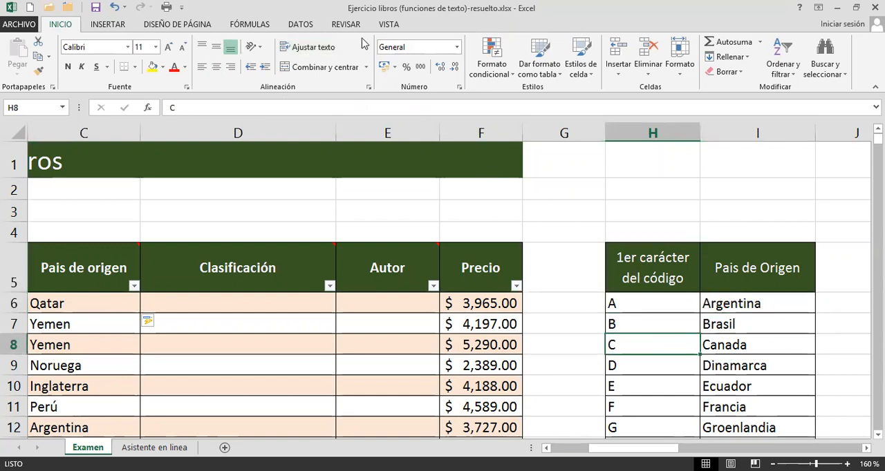
{"action": "left_click", "coordinate": [553, 62]}
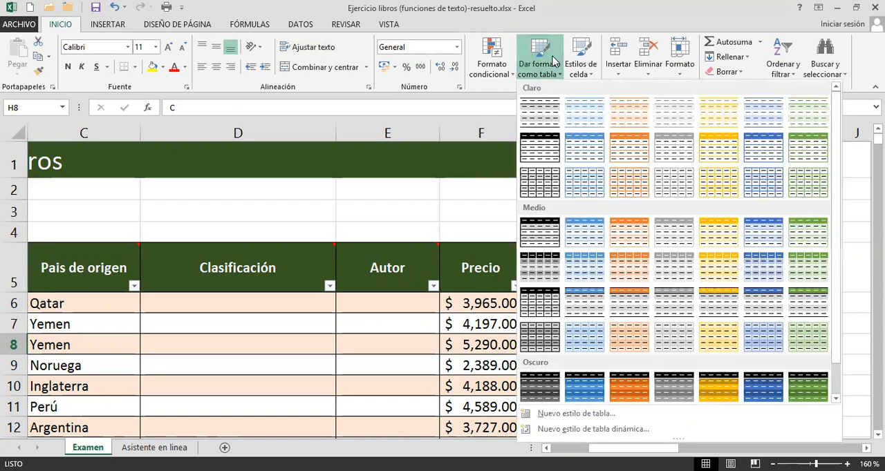
{"action": "left_click", "coordinate": [669, 230]}
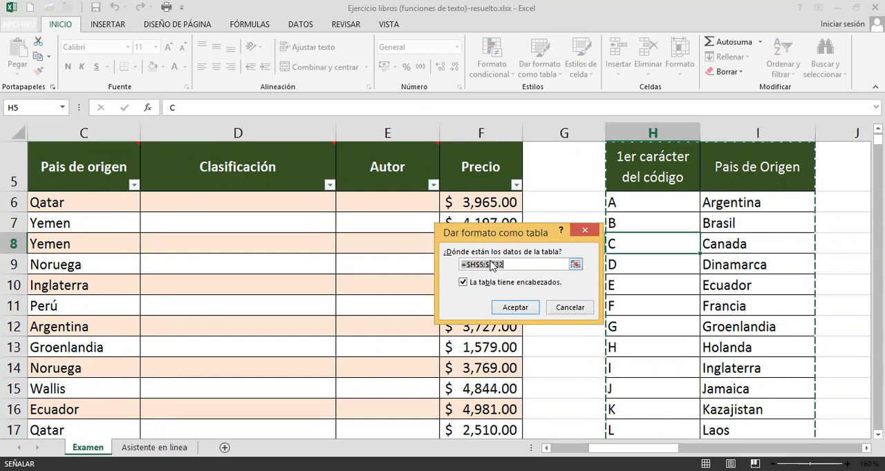
{"action": "scroll", "coordinate": [620, 266], "scroll_direction": "up", "scroll_amount": 1}
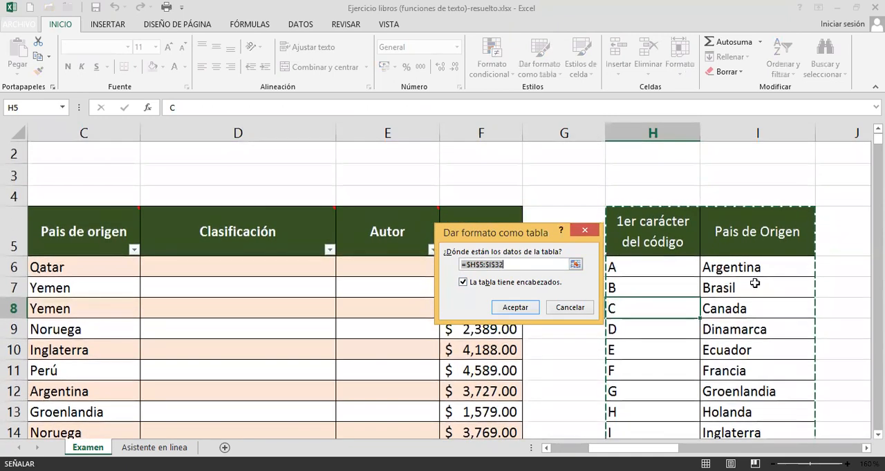
{"action": "scroll", "coordinate": [752, 311], "scroll_direction": "down", "scroll_amount": 7}
{"action": "scroll", "coordinate": [748, 377], "scroll_direction": "up", "scroll_amount": 5}
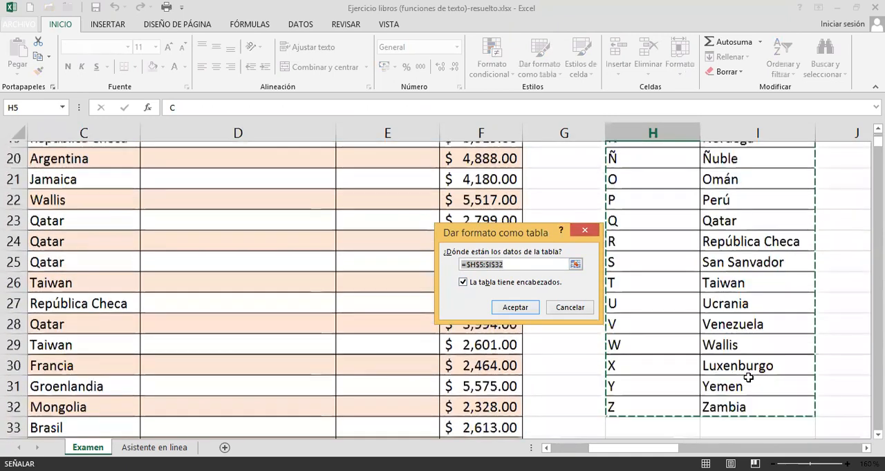
{"action": "scroll", "coordinate": [668, 349], "scroll_direction": "up", "scroll_amount": 2}
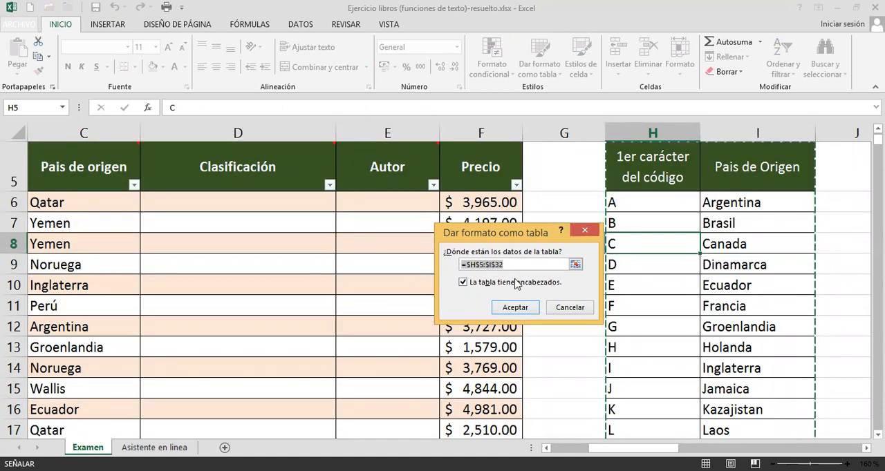
{"action": "left_click", "coordinate": [517, 308]}
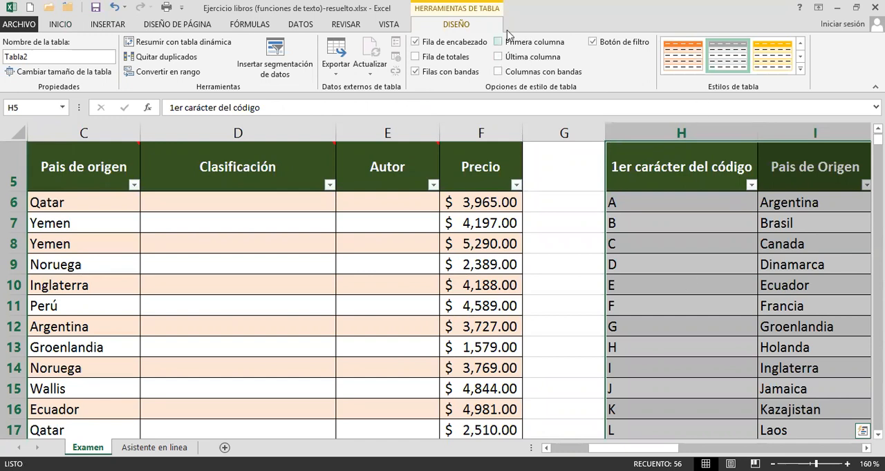
Name the new country table Paises.
{"action": "left_click", "coordinate": [97, 56]}
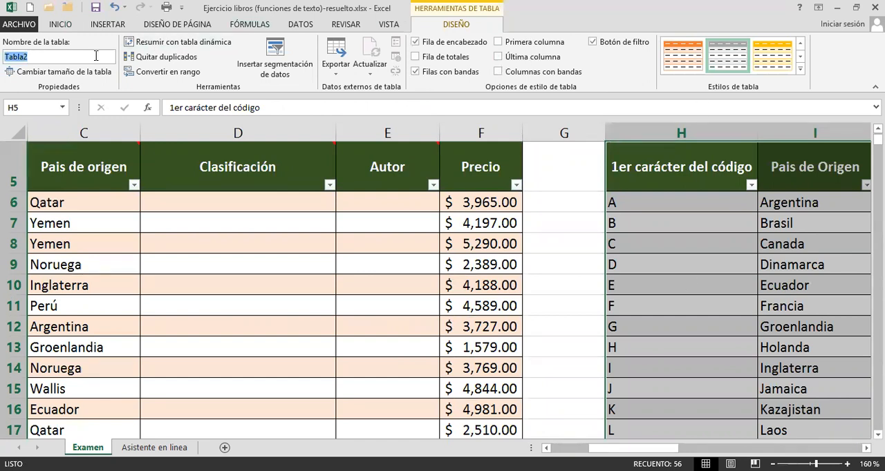
{"action": "key", "text": "BackSpace"}
Replace the H$6:I$32 search range in the C6 BUSCARV formula with the Paises table and enter it.
{"action": "left_click", "coordinate": [71, 198]}
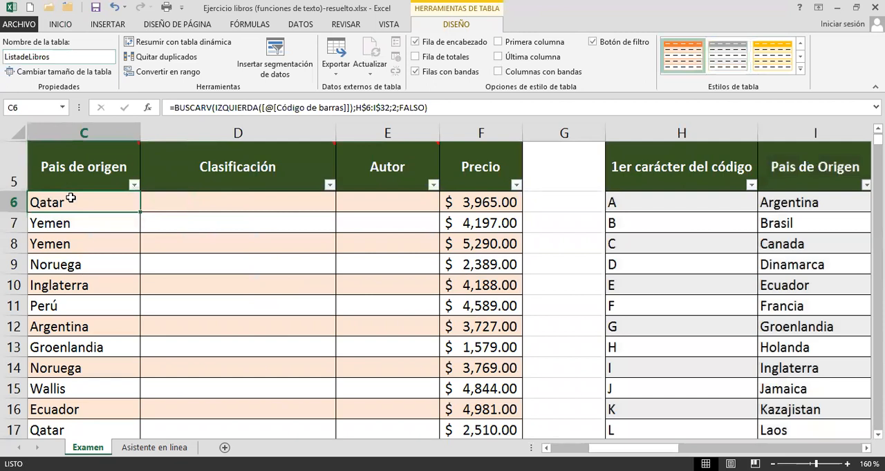
{"action": "double_click", "coordinate": [72, 199]}
{"action": "left_click_drag", "start_coordinate": [312, 203], "coordinate": [367, 203]}
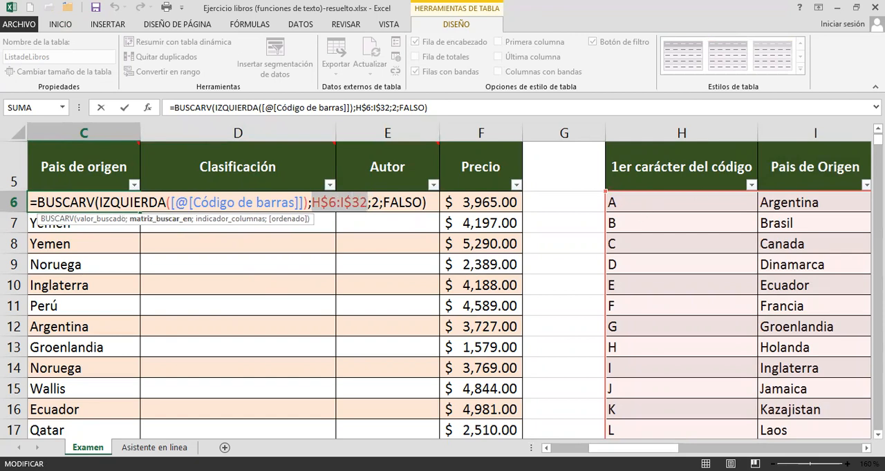
{"action": "key", "text": "BackSpace"}
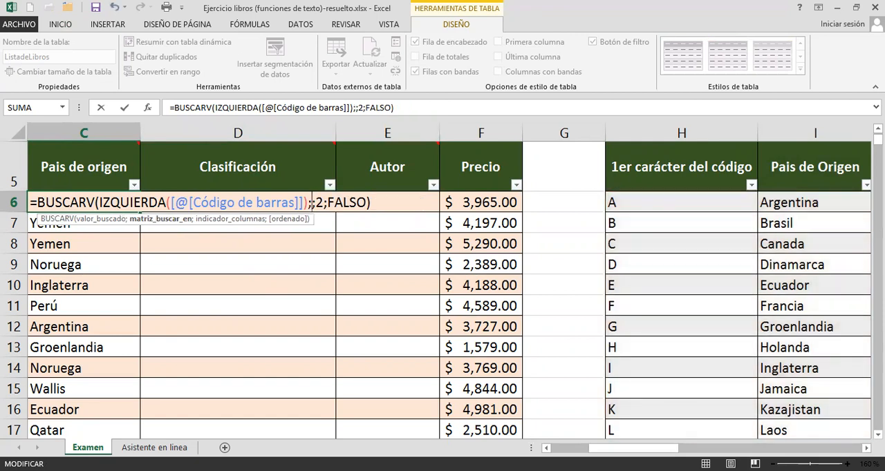
{"action": "type", "text": "pai"}
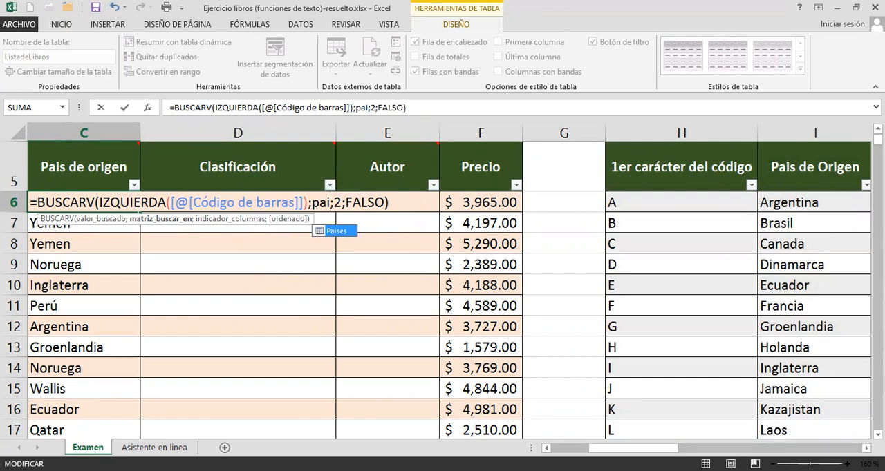
{"action": "key", "text": "Tab"}
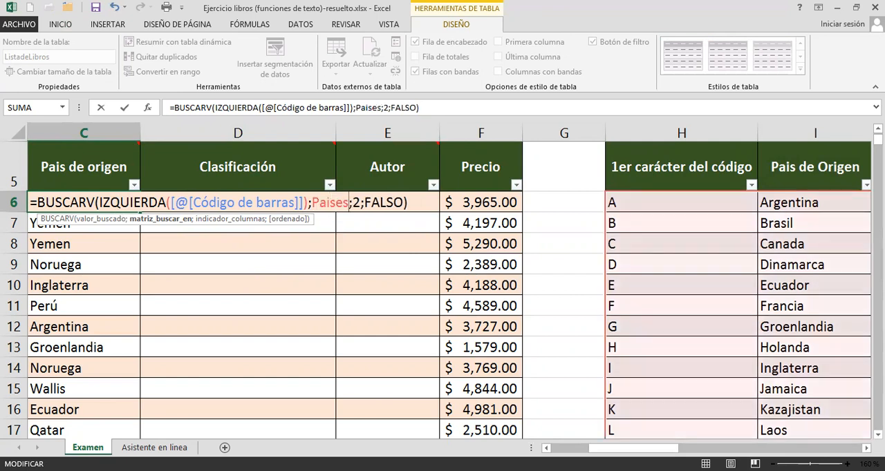
{"action": "key", "text": "Return"}
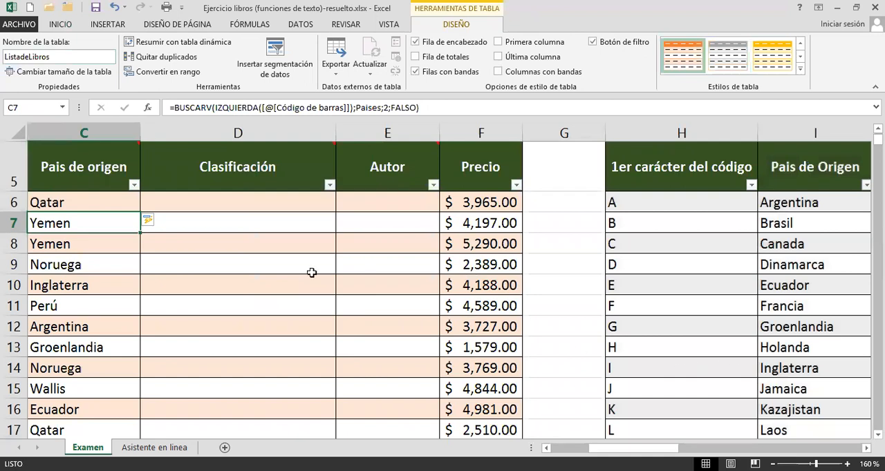
{"action": "left_click", "coordinate": [115, 205]}
{"action": "double_click", "coordinate": [115, 205]}
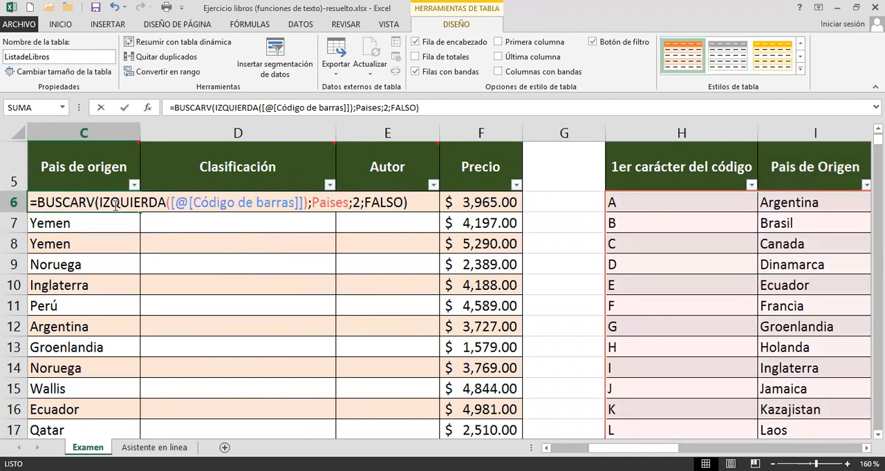
{"action": "key", "text": "Escape"}
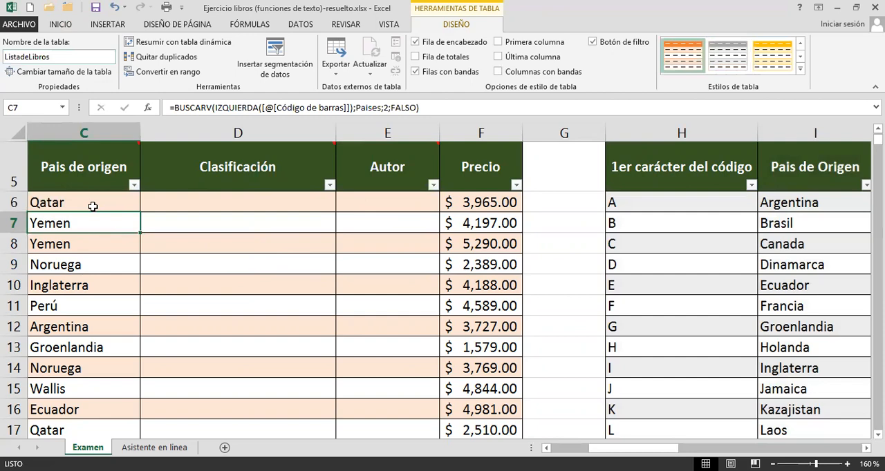
Wrap the C6 BUSCARV formula under Pais de origen in the ESERROR function and enter it.
{"action": "left_click_drag", "start_coordinate": [632, 448], "coordinate": [597, 448]}
{"action": "scroll", "coordinate": [151, 191], "scroll_direction": "up", "scroll_amount": 1}
{"action": "scroll", "coordinate": [65, 223], "scroll_direction": "up", "scroll_amount": 1}
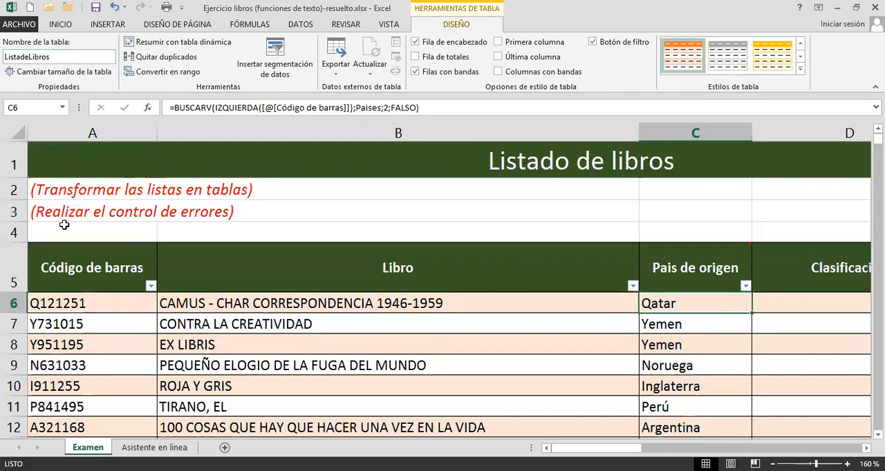
{"action": "scroll", "coordinate": [200, 300], "scroll_direction": "right", "scroll_amount": 3}
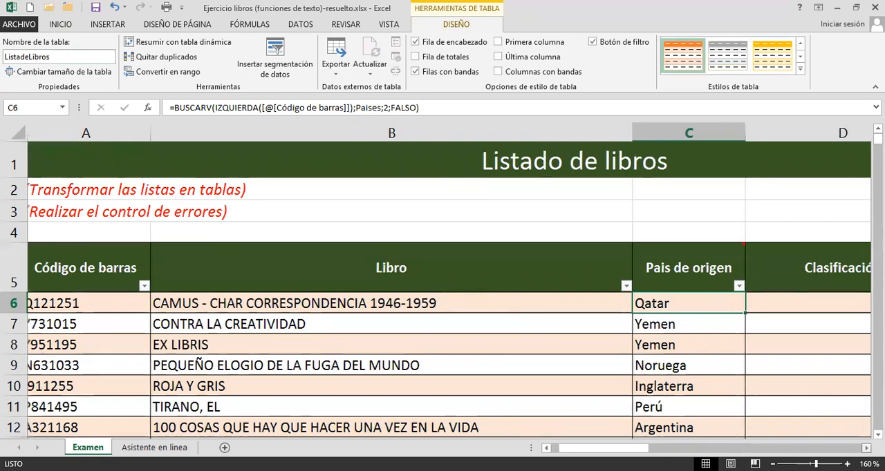
{"action": "mouse_move", "coordinate": [95, 292]}
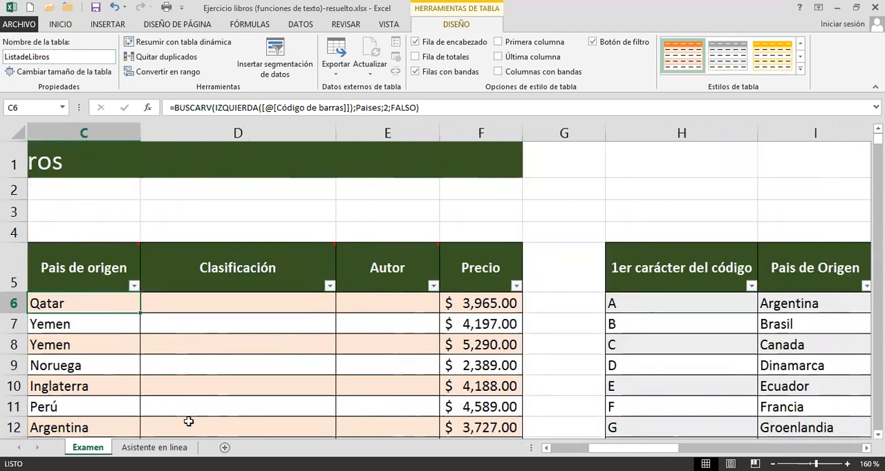
{"action": "double_click", "coordinate": [103, 305]}
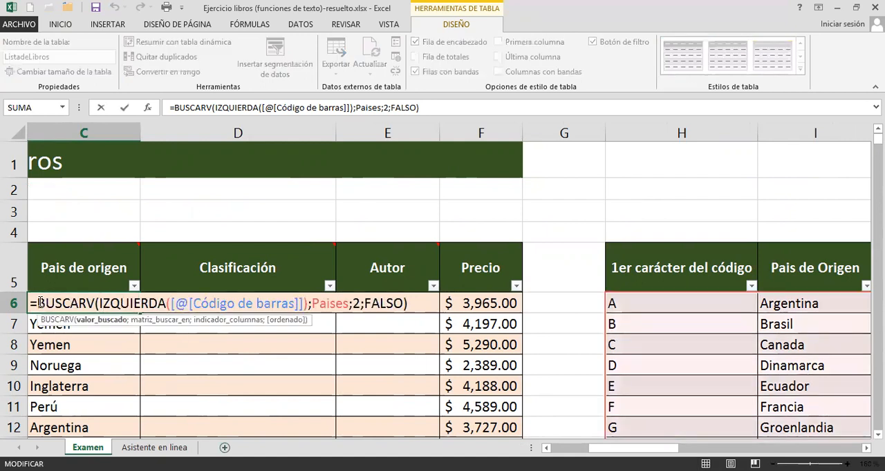
{"action": "left_click", "coordinate": [39, 302]}
{"action": "type", "text": "ese"}
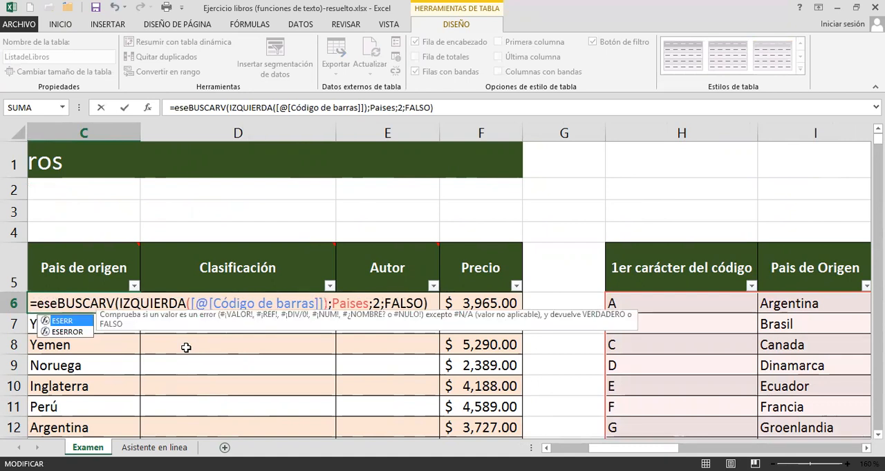
{"action": "key", "text": "Down"}
{"action": "key", "text": "Tab"}
{"action": "left_click", "coordinate": [475, 303]}
{"action": "type", "text": ")"}
{"action": "key", "text": "Return"}
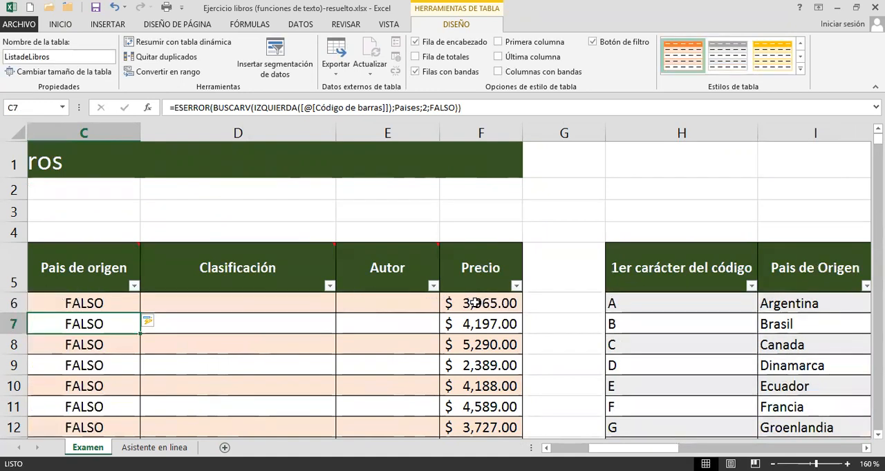
Examine the BUSCARV expression used as the ESERROR argument in C6, leaving the formula as it is.
{"action": "left_click", "coordinate": [64, 301]}
{"action": "double_click", "coordinate": [65, 301]}
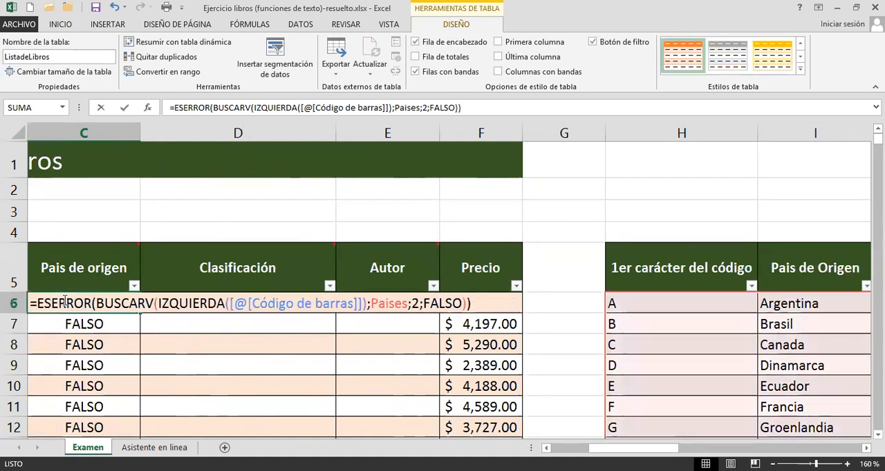
{"action": "left_click_drag", "start_coordinate": [94, 302], "coordinate": [464, 302]}
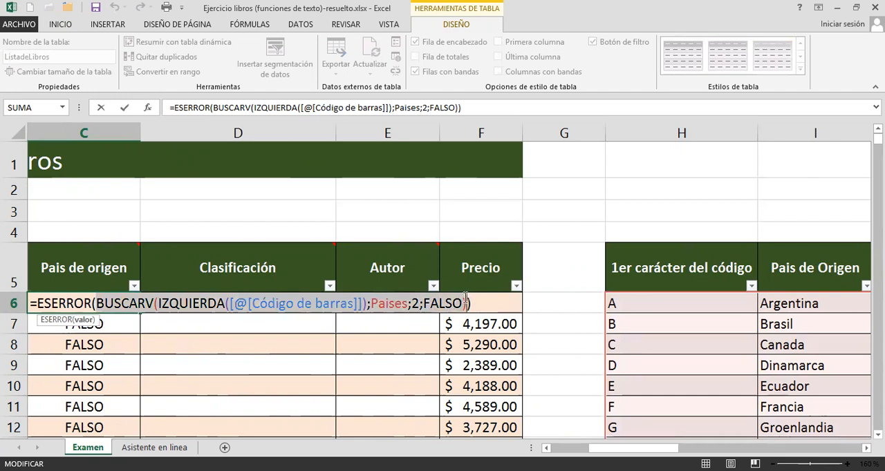
{"action": "key", "text": "Escape"}
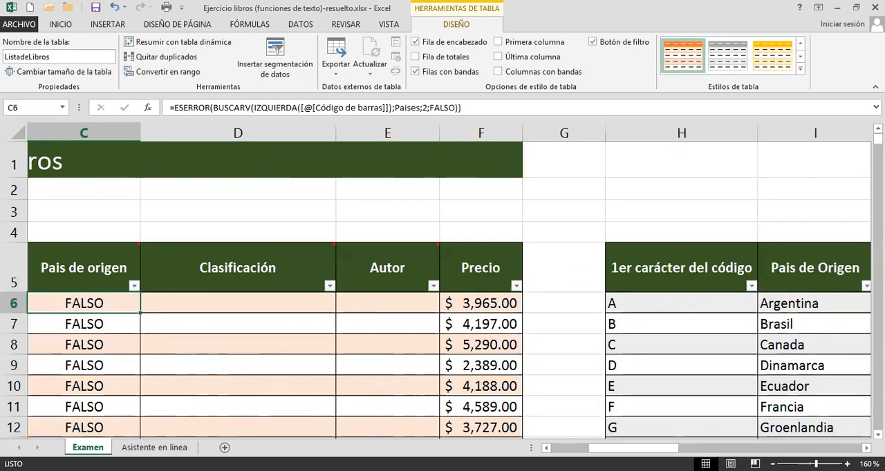
Change the barcode in A6 to 9121251 and check the ESERROR result in C6.
{"action": "left_click", "coordinate": [573, 448]}
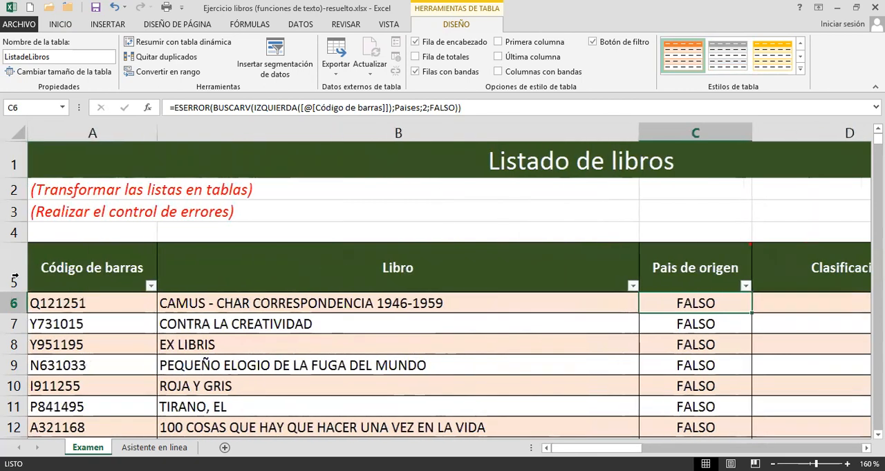
{"action": "left_click", "coordinate": [76, 305]}
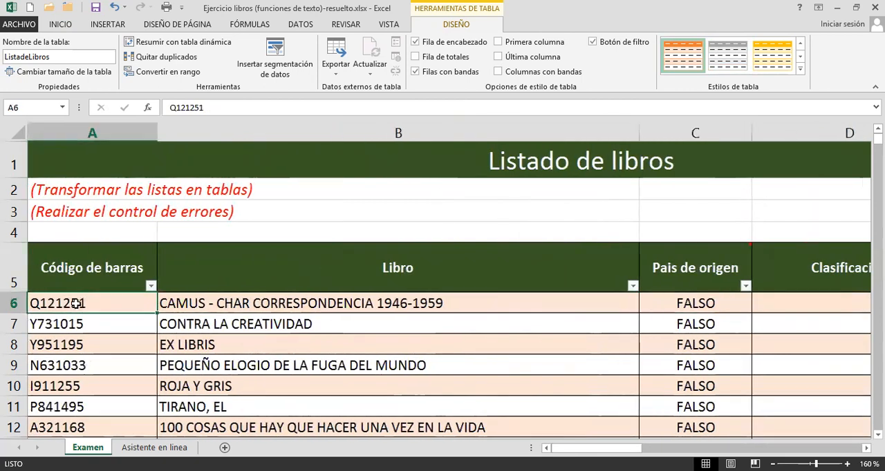
{"action": "left_click", "coordinate": [177, 107]}
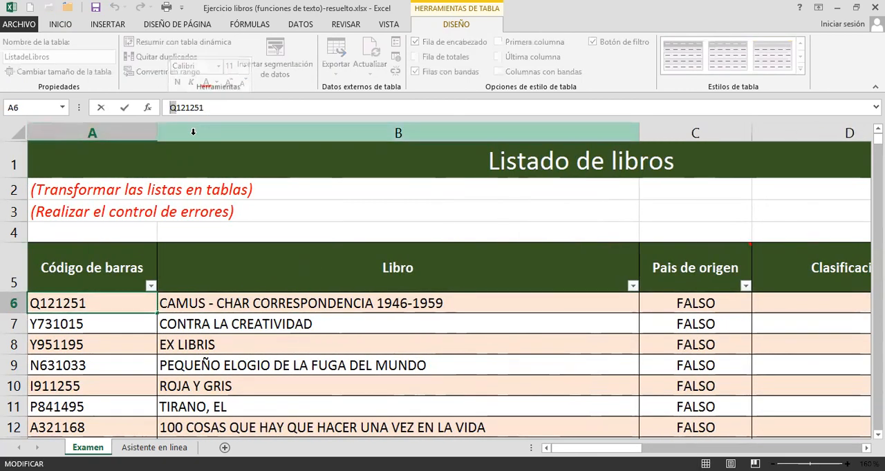
{"action": "type", "text": "9"}
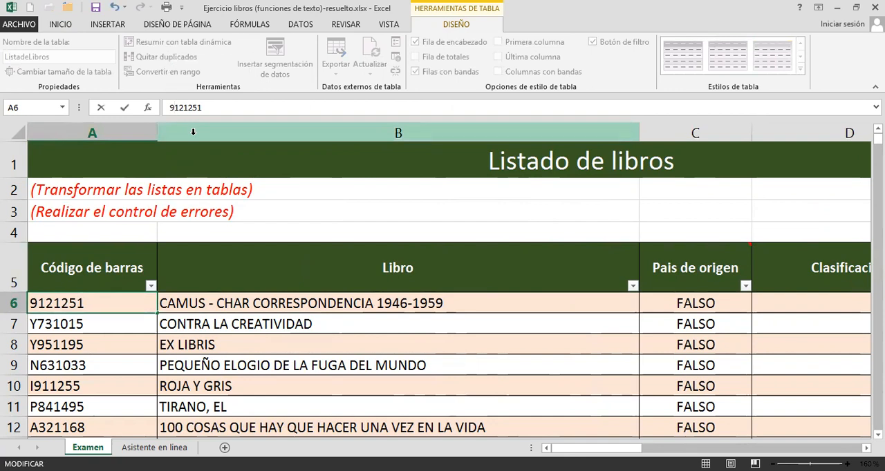
{"action": "key", "text": "Return"}
{"action": "left_click", "coordinate": [696, 311]}
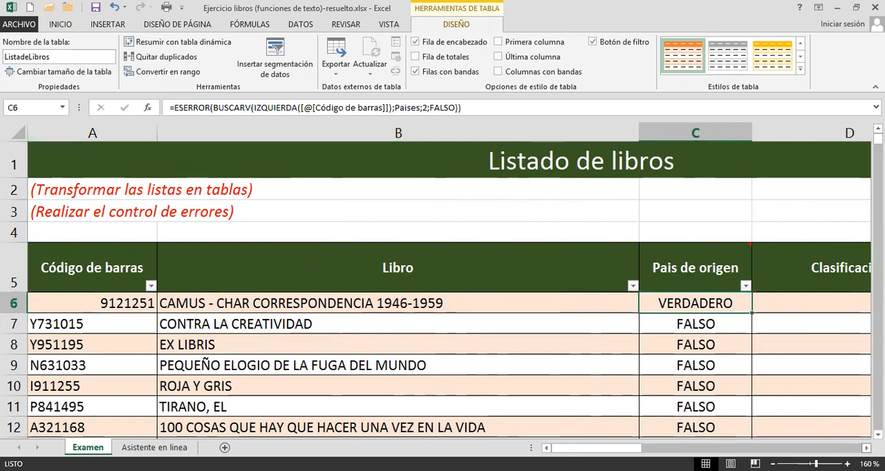
Restore the barcode in A6 to Q121251.
{"action": "left_click", "coordinate": [101, 303]}
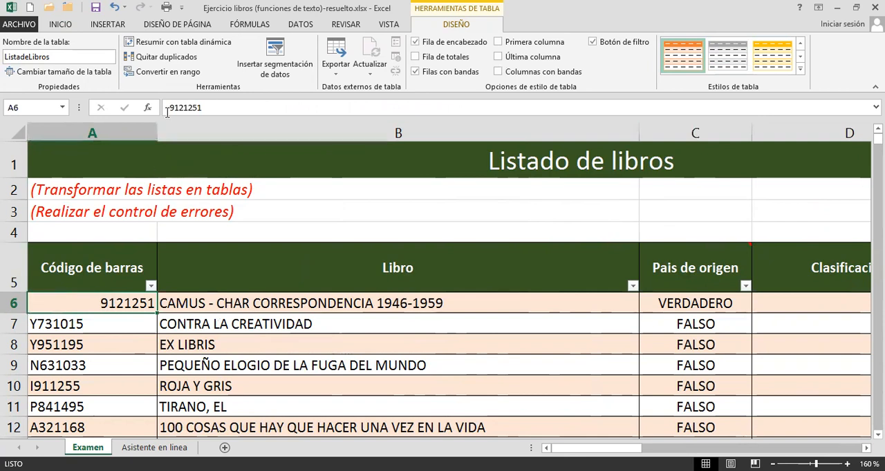
{"action": "double_click", "coordinate": [99, 303]}
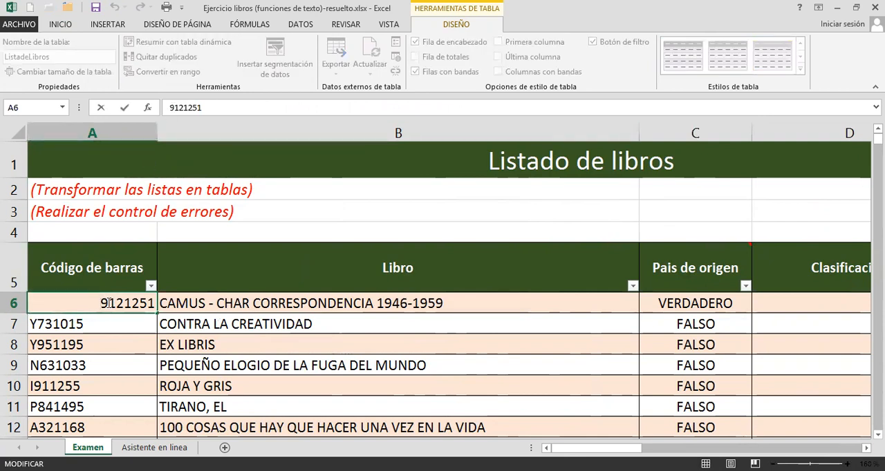
{"action": "left_click_drag", "start_coordinate": [109, 304], "coordinate": [100, 303]}
{"action": "type", "text": "q"}
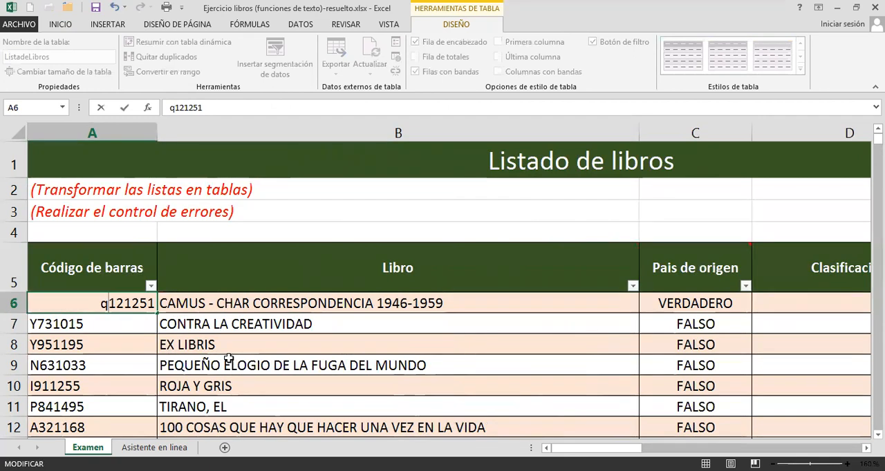
{"action": "key", "text": "BackSpace"}
{"action": "type", "text": "Q"}
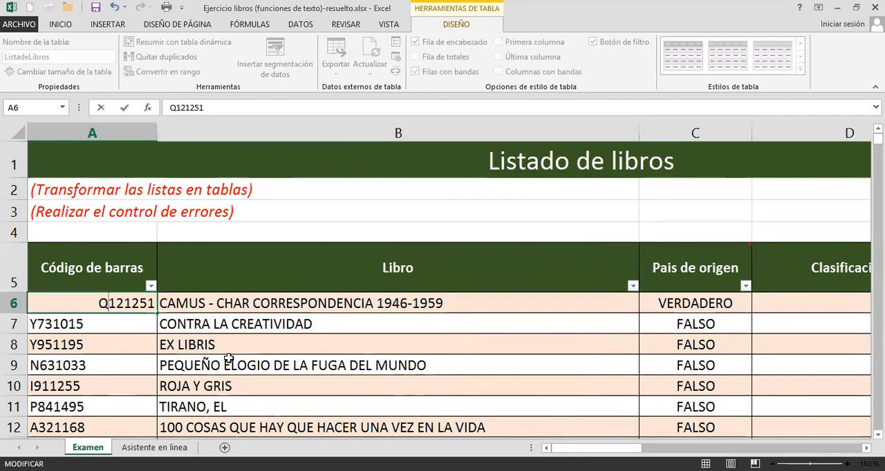
{"action": "key", "text": "Return"}
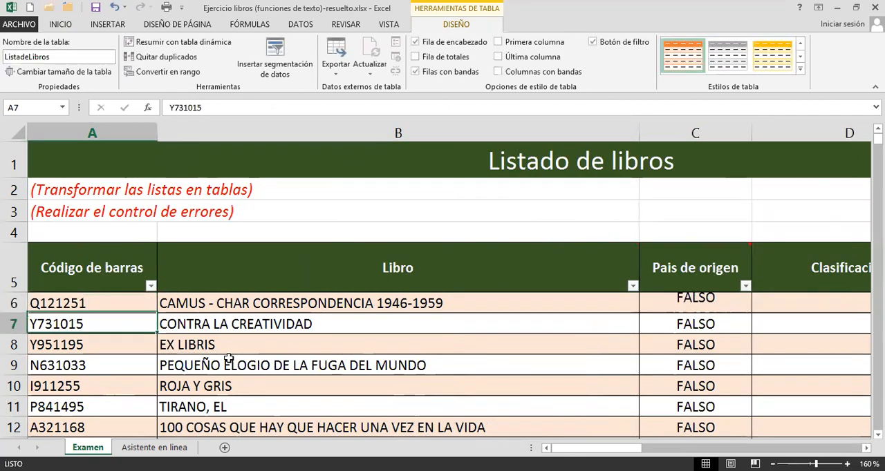
Nest the C6 ESERROR formula in a SI function, with ESERROR(...)=VERDADERO as its logical test.
{"action": "left_click", "coordinate": [689, 300]}
{"action": "scroll", "coordinate": [450, 336], "scroll_direction": "right", "scroll_amount": 5}
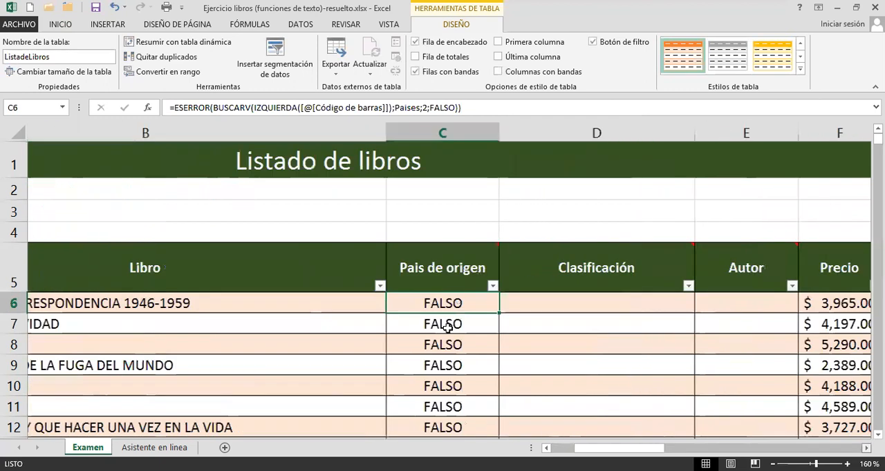
{"action": "double_click", "coordinate": [93, 304]}
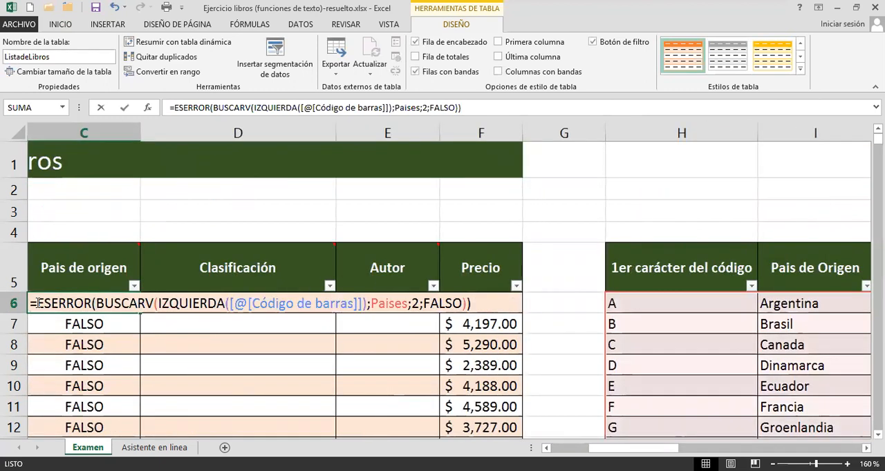
{"action": "type", "text": "si("}
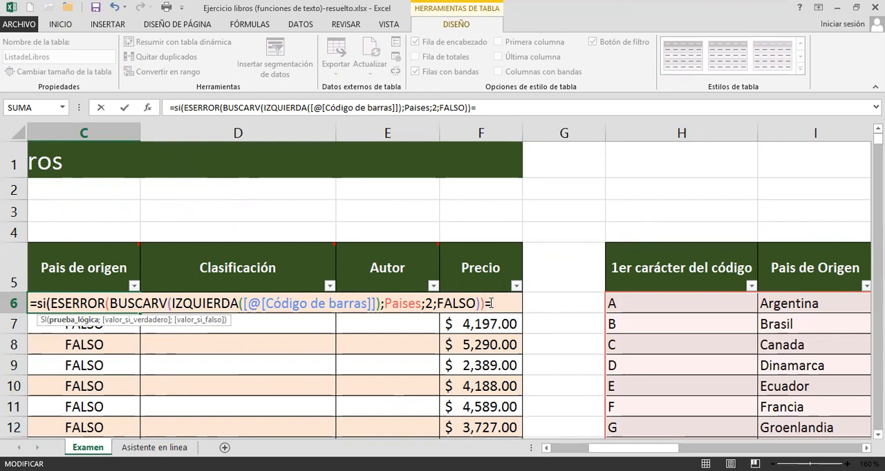
{"action": "type", "text": "VERDADERO;"}
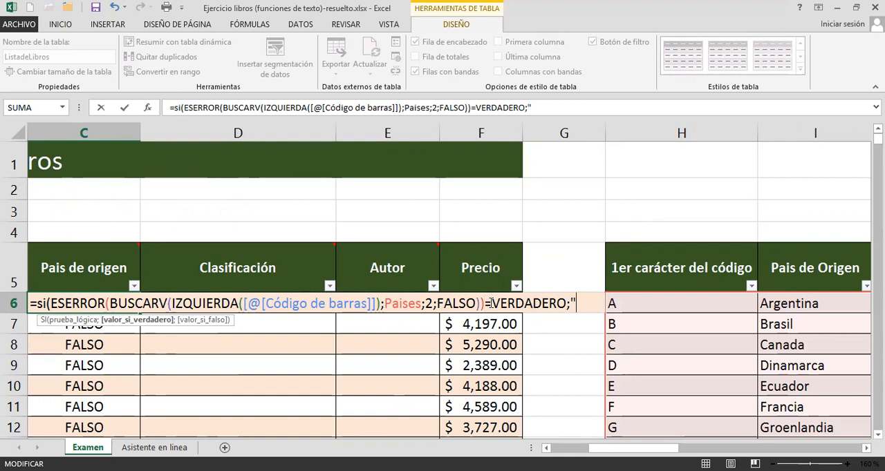
{"action": "type", "text": "\"Codigo"}
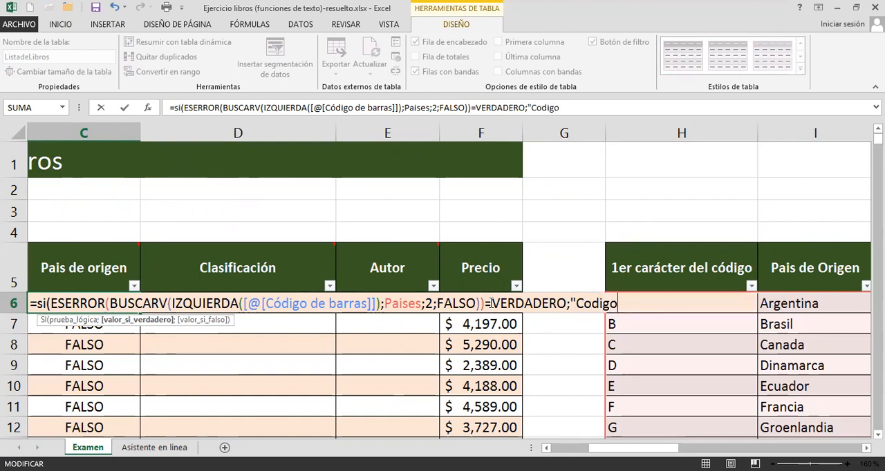
{"action": "type", "text": " in"}
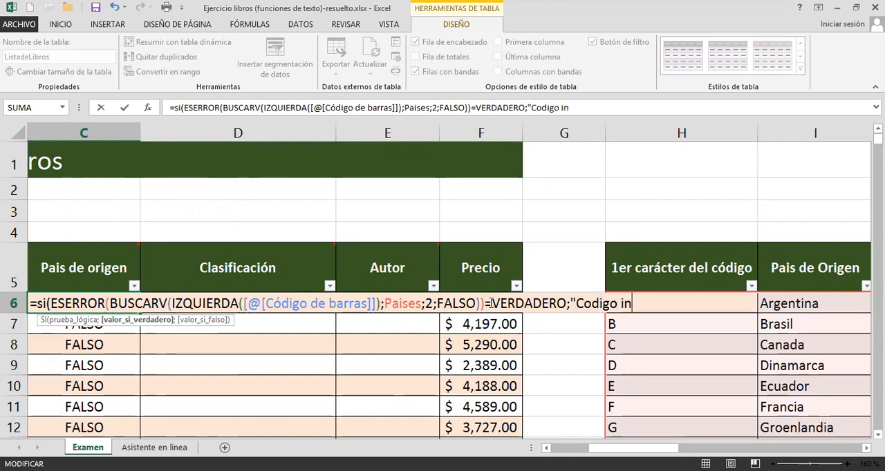
{"action": "type", "text": "existe"}
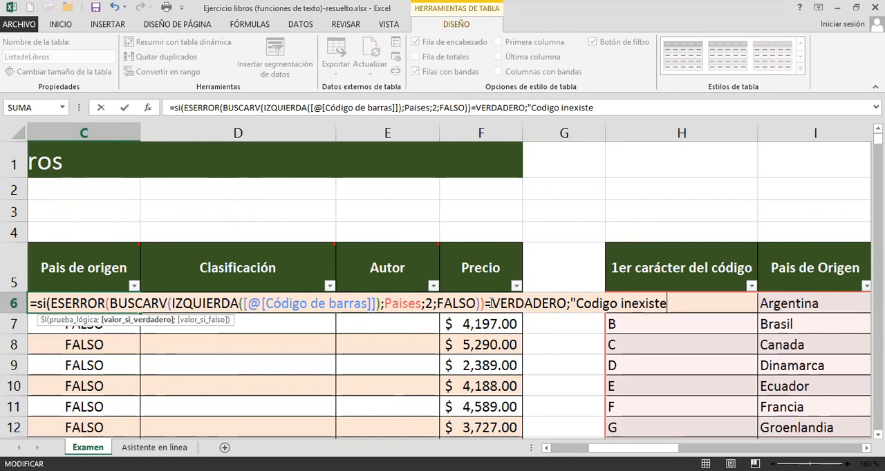
{"action": "type", "text": "nte"}
Add "Código inexistente" as the value if true in the C6 SI formula, followed by a semicolon.
{"action": "left_click", "coordinate": [589, 298]}
{"action": "key", "text": "Delete"}
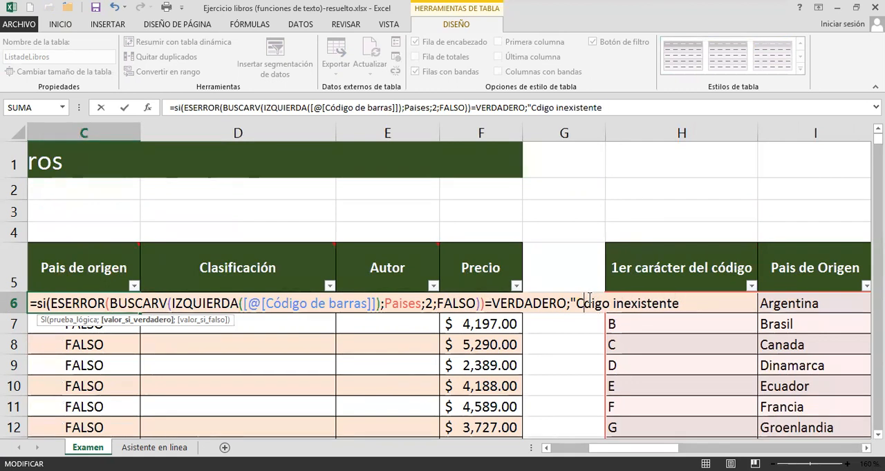
{"action": "type", "text": "ó"}
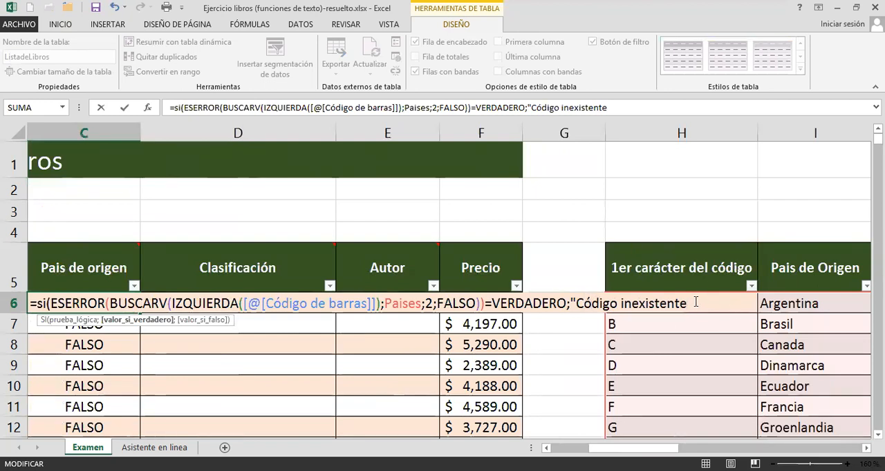
{"action": "type", "text": ";"}
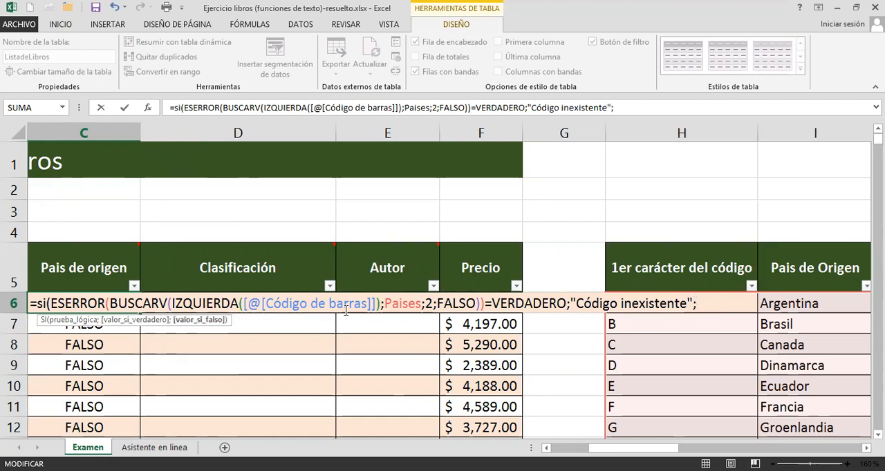
Move the BUSCARV expression out of ESERROR into the value-if-false argument of the C6 SI formula and close the parenthesis.
{"action": "left_click_drag", "start_coordinate": [108, 304], "coordinate": [479, 305]}
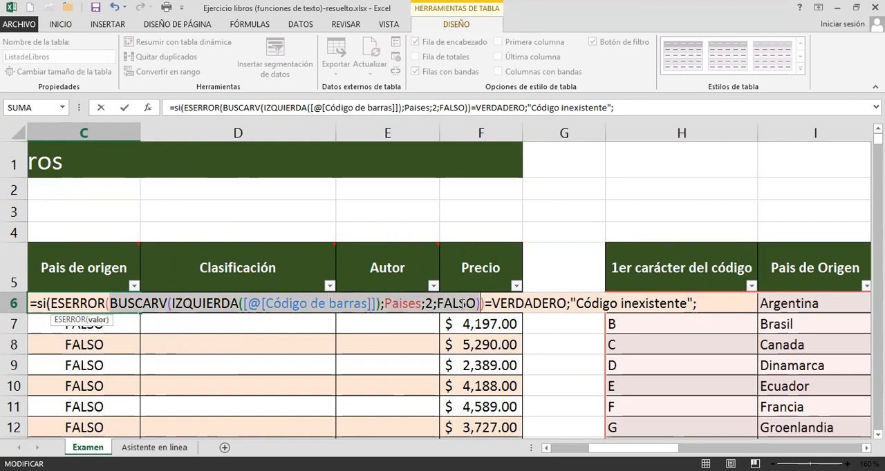
{"action": "right_click", "coordinate": [463, 306]}
{"action": "left_click", "coordinate": [493, 313]}
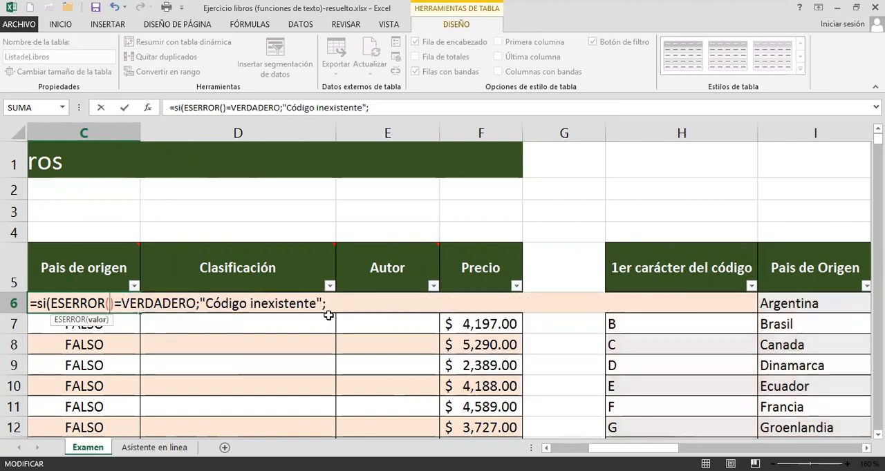
{"action": "left_click", "coordinate": [341, 302]}
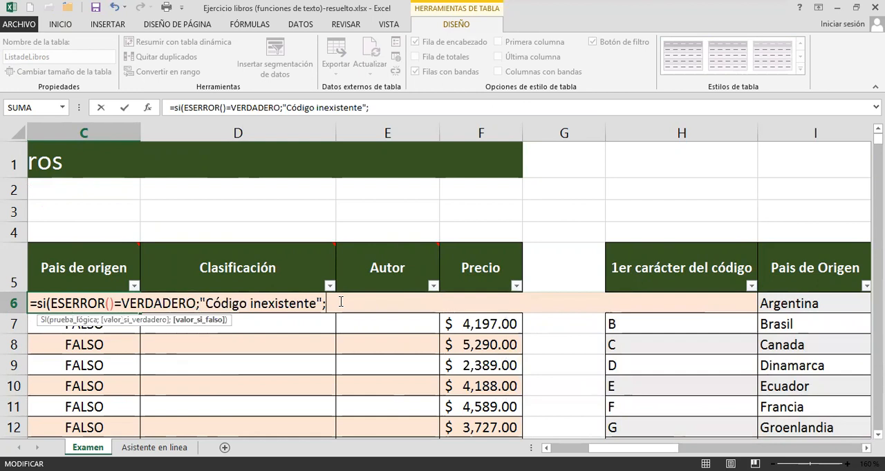
{"action": "right_click", "coordinate": [341, 302]}
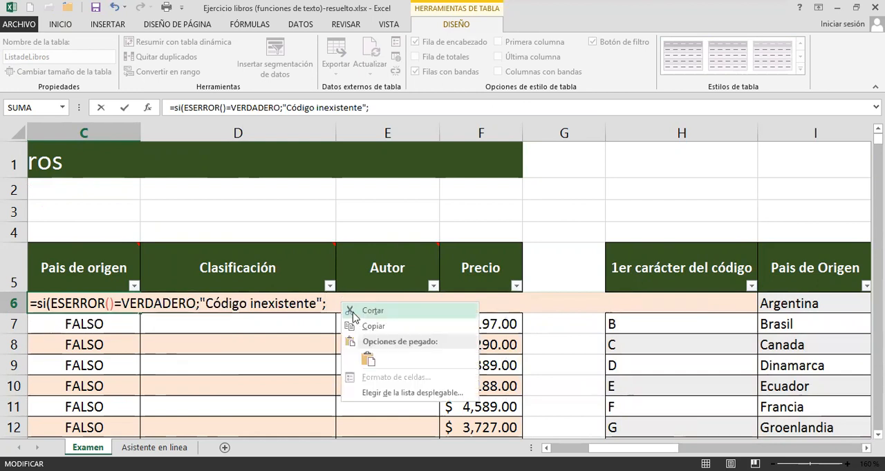
{"action": "left_click", "coordinate": [365, 358]}
{"action": "type", "text": ");Paises;2;FALSO))"}
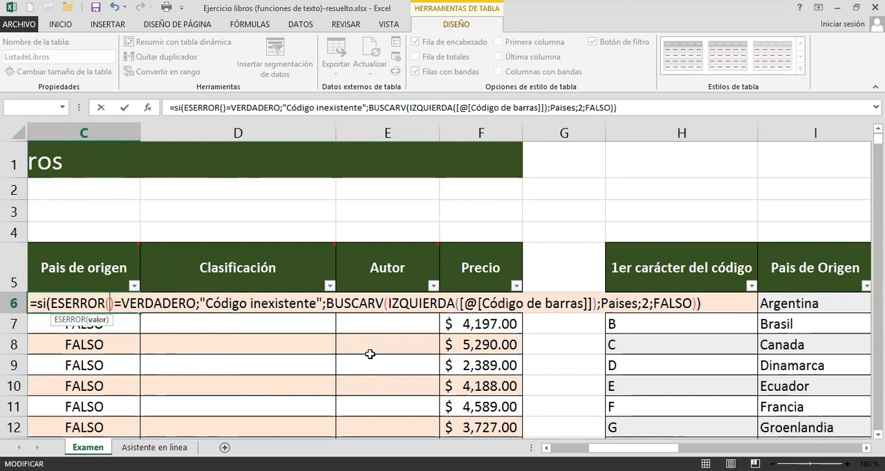
{"action": "left_click", "coordinate": [345, 307]}
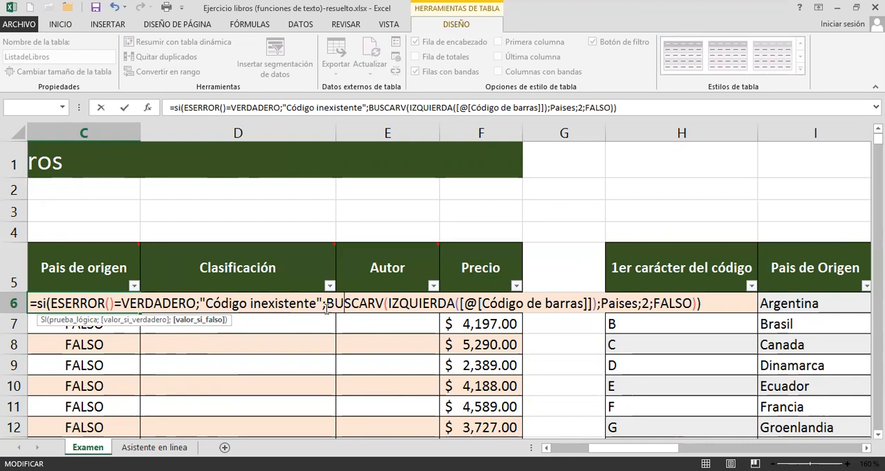
Insert a copy of the BUSCARV expression as the ESERROR argument in the C6 SI formula and confirm it.
{"action": "left_click_drag", "start_coordinate": [328, 307], "coordinate": [695, 304]}
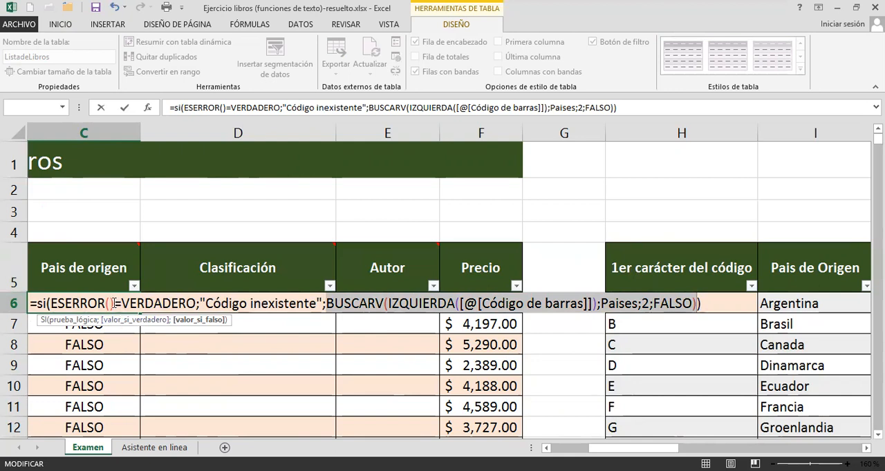
{"action": "left_click", "coordinate": [108, 303]}
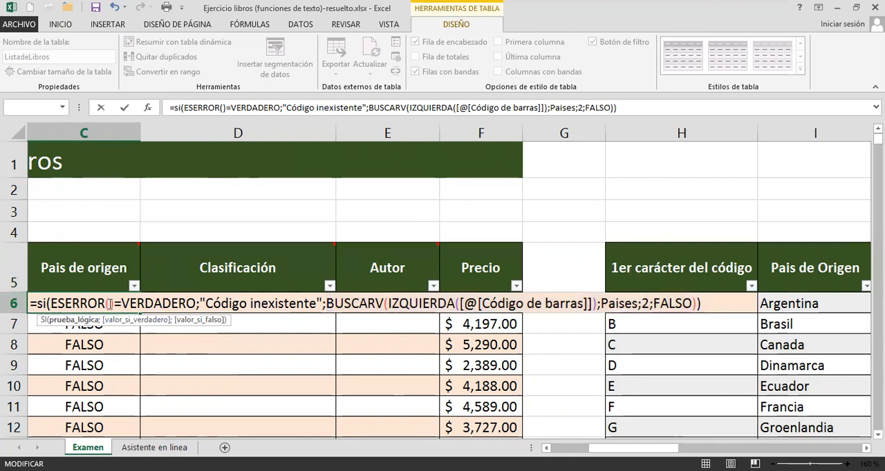
{"action": "key", "text": "ctrl+v"}
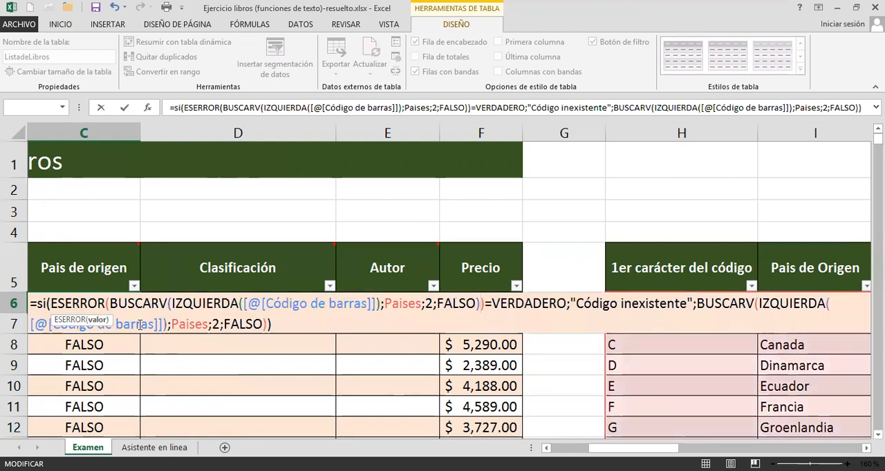
{"action": "key", "text": "Return"}
{"action": "double_click", "coordinate": [109, 304]}
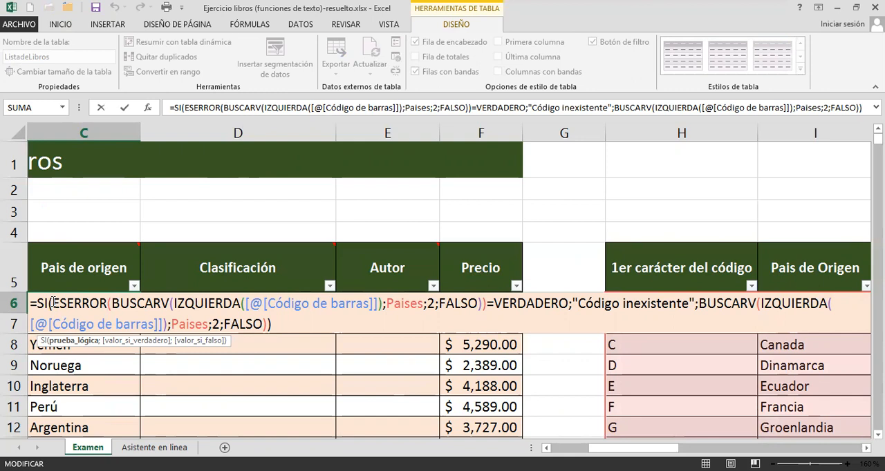
{"action": "key", "text": "ctrl+Return"}
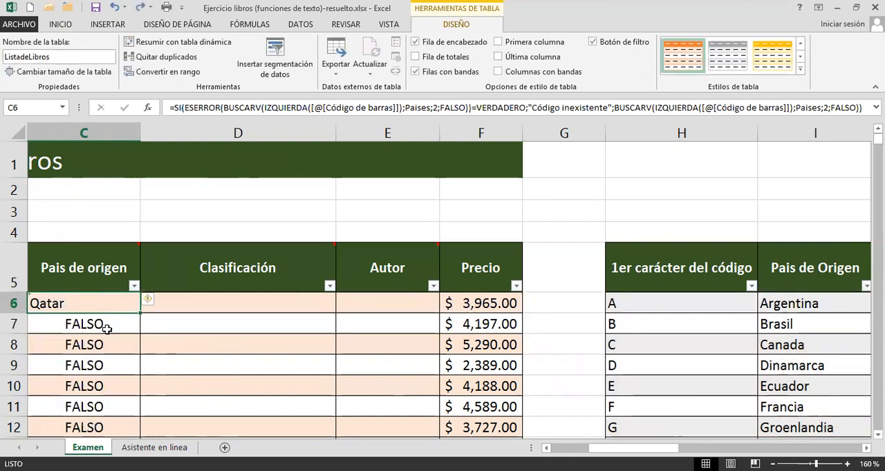
Undo the SI formula in C6 and select the BUSCARV expression inside its ESERROR formula.
{"action": "key", "text": "ctrl+z"}
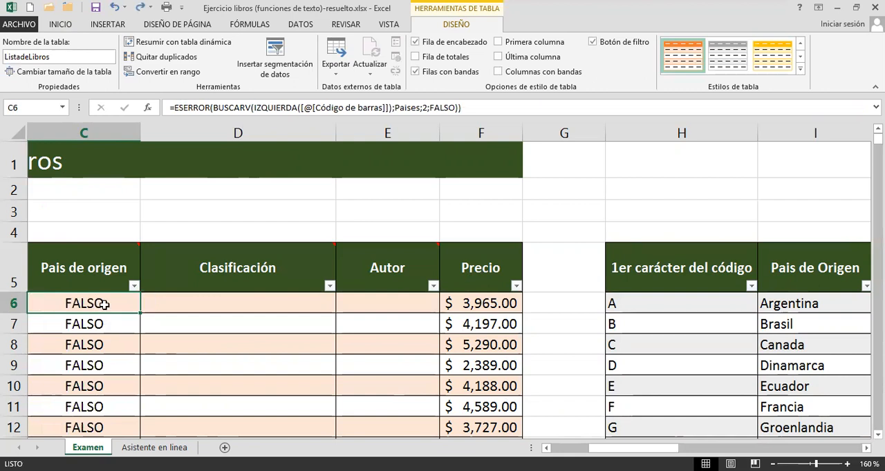
{"action": "double_click", "coordinate": [102, 304]}
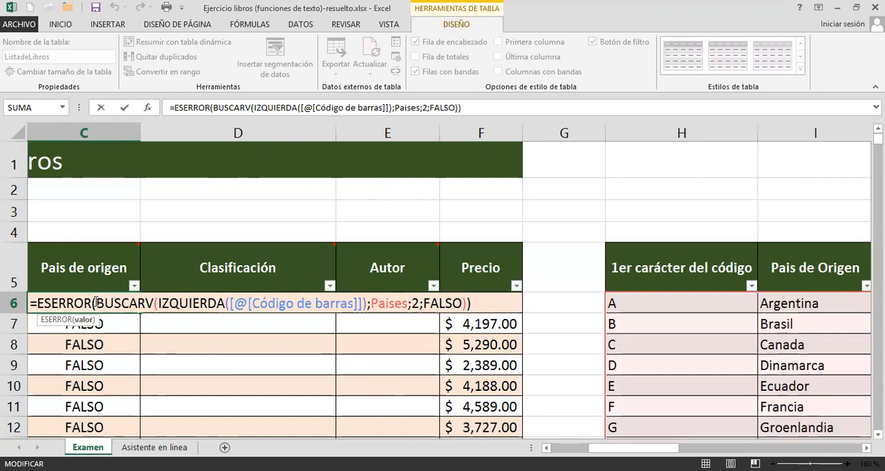
{"action": "left_click_drag", "start_coordinate": [97, 305], "coordinate": [466, 302]}
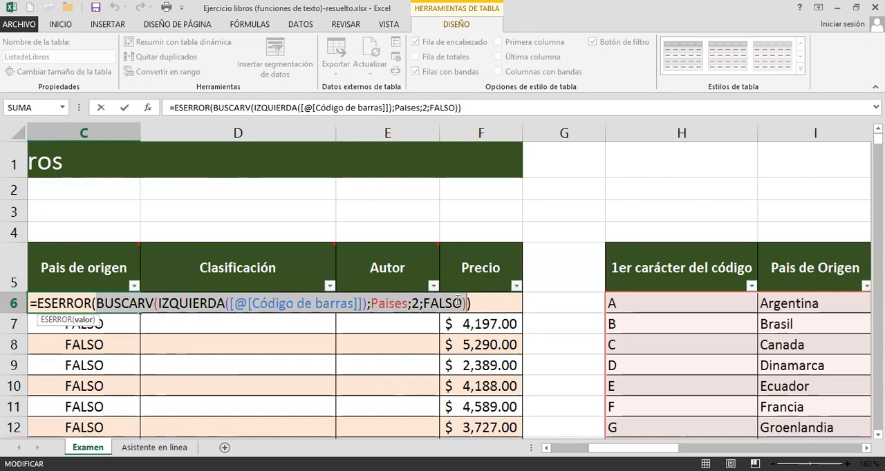
{"action": "key", "text": "Escape"}
Remove the ESERROR wrapper in C6, leaving =BUSCARV(IZQUIERDA([@[Código de barras]]);Paises;2;FALSO) for the Pais de origen column.
{"action": "double_click", "coordinate": [94, 305]}
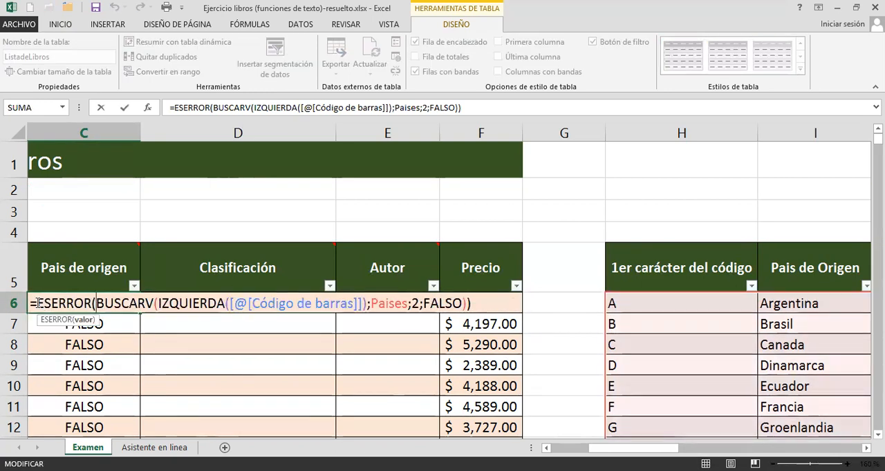
{"action": "mouse_move", "coordinate": [169, 289]}
{"action": "key", "text": "Delete"}
{"action": "key", "text": "Delete"}
{"action": "key", "text": "Delete"}
{"action": "key", "text": "Delete"}
{"action": "key", "text": "Delete"}
{"action": "key", "text": "Delete"}
{"action": "key", "text": "Delete"}
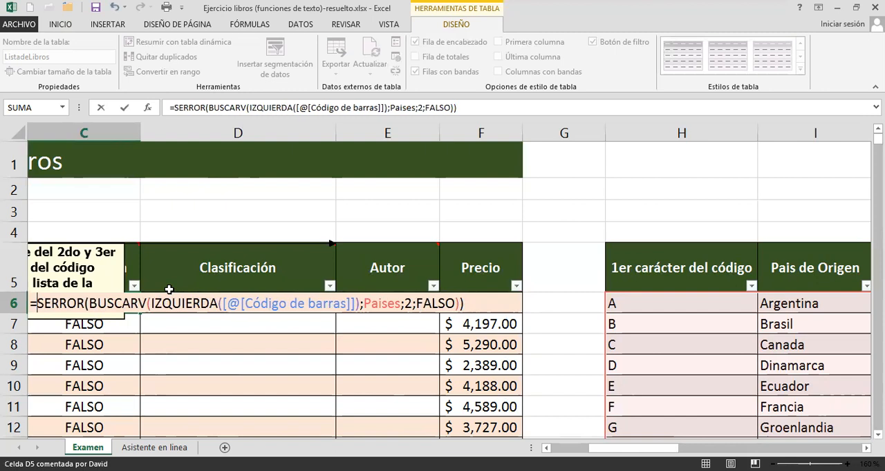
{"action": "key", "text": "Delete"}
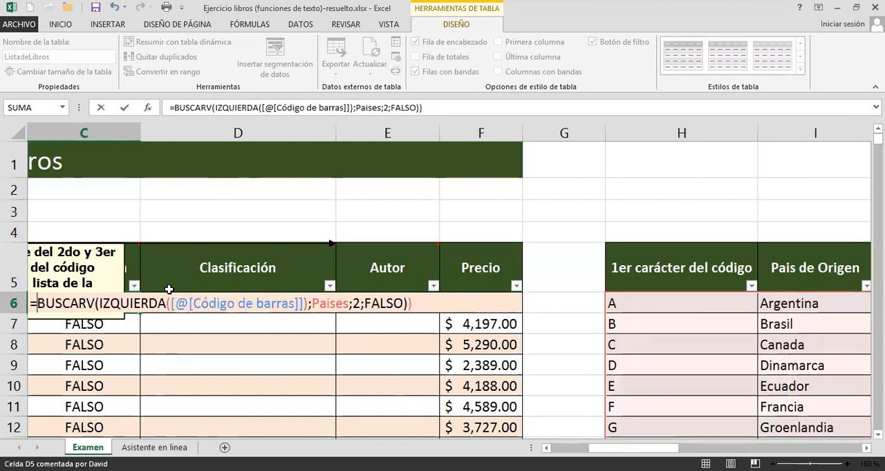
{"action": "left_click", "coordinate": [432, 305]}
{"action": "key", "text": "BackSpace"}
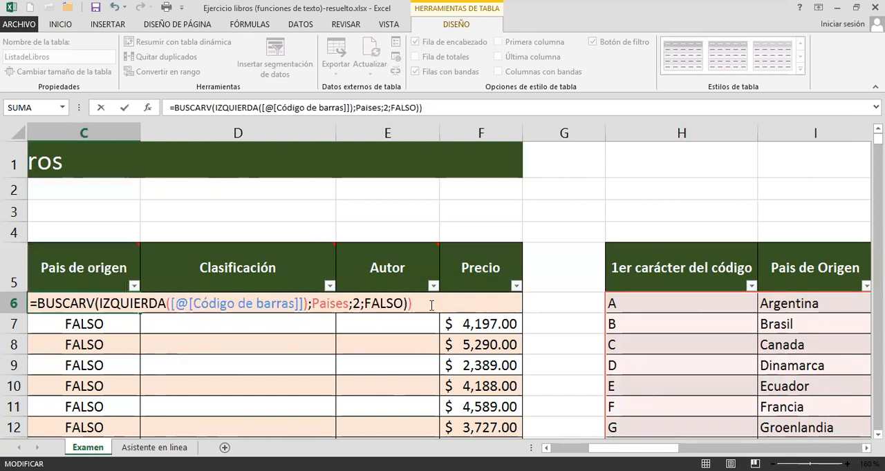
{"action": "key", "text": "Return"}
Highlight the complete BUSCARV expression in C6 for review, keeping the formula as it is.
{"action": "left_click", "coordinate": [90, 305]}
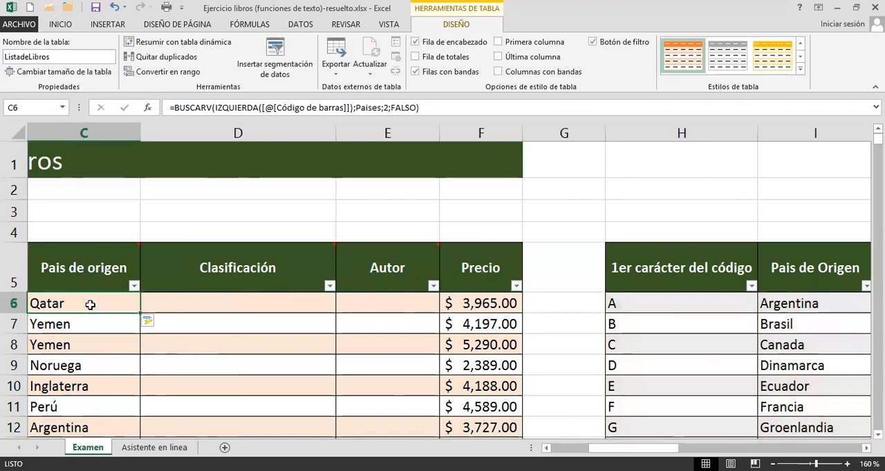
{"action": "double_click", "coordinate": [90, 305]}
{"action": "left_click_drag", "start_coordinate": [190, 309], "coordinate": [417, 316]}
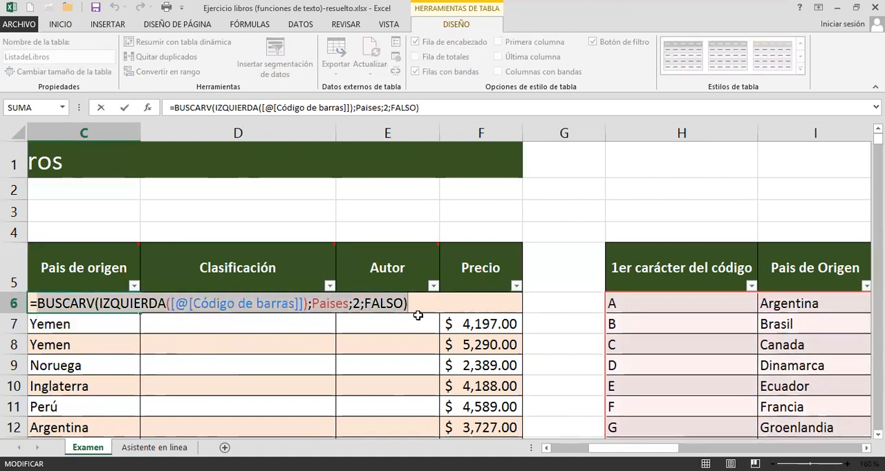
{"action": "key", "text": "Return"}
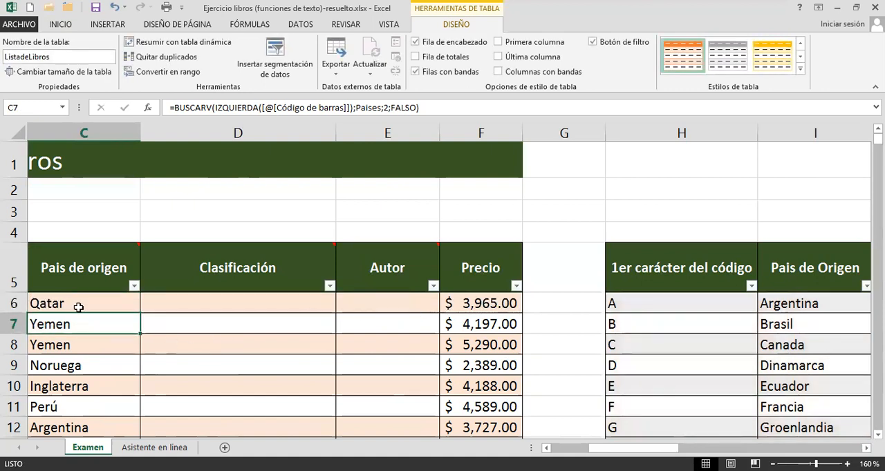
{"action": "left_click", "coordinate": [80, 306]}
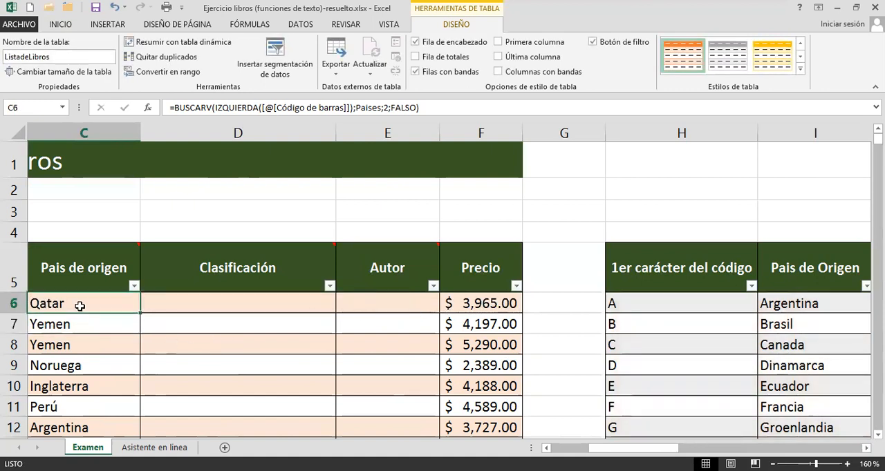
Add a new worksheet and begin the generic error-control pattern as plain text in A1 with si(eserror(X).
{"action": "left_click", "coordinate": [224, 447]}
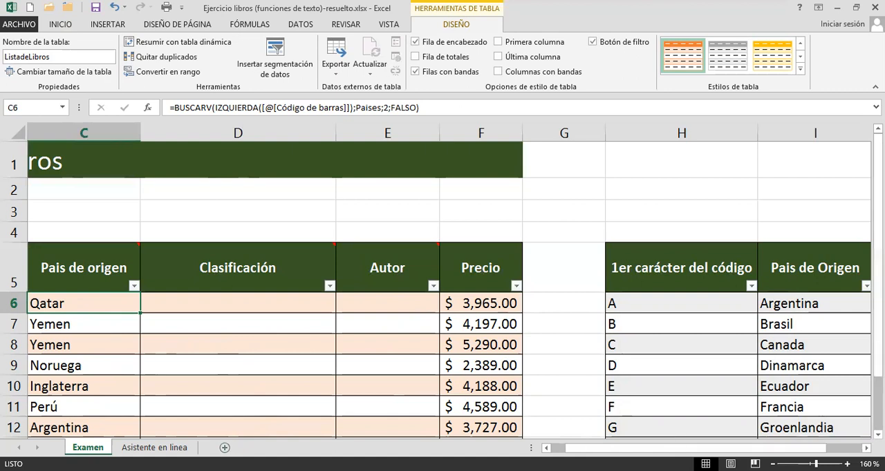
{"action": "scroll", "coordinate": [267, 362], "scroll_direction": "up", "scroll_amount": 4}
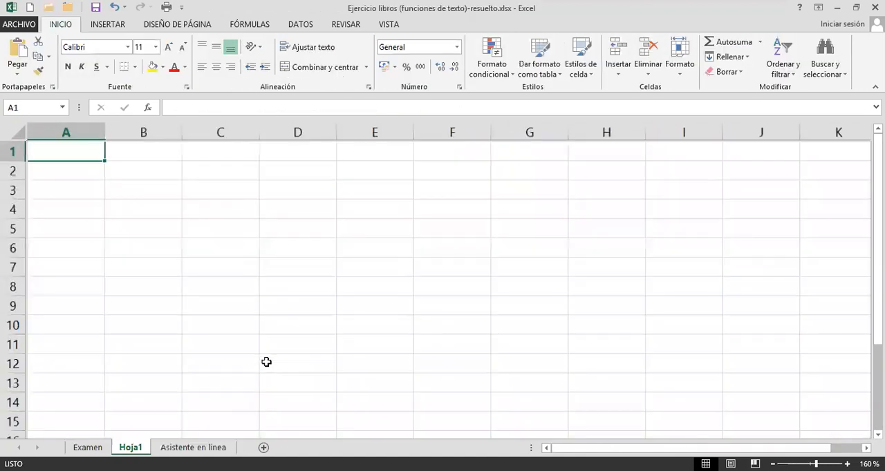
{"action": "scroll", "coordinate": [267, 363], "scroll_direction": "up", "scroll_amount": 2}
{"action": "type", "text": "="}
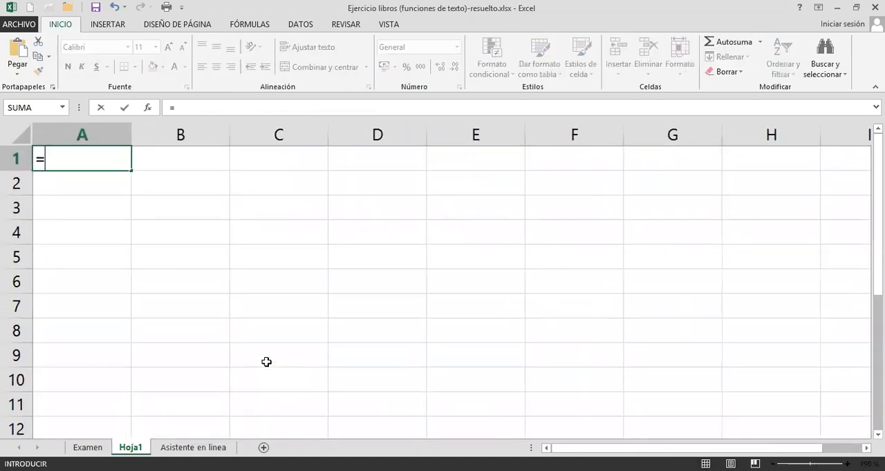
{"action": "type", "text": "s"}
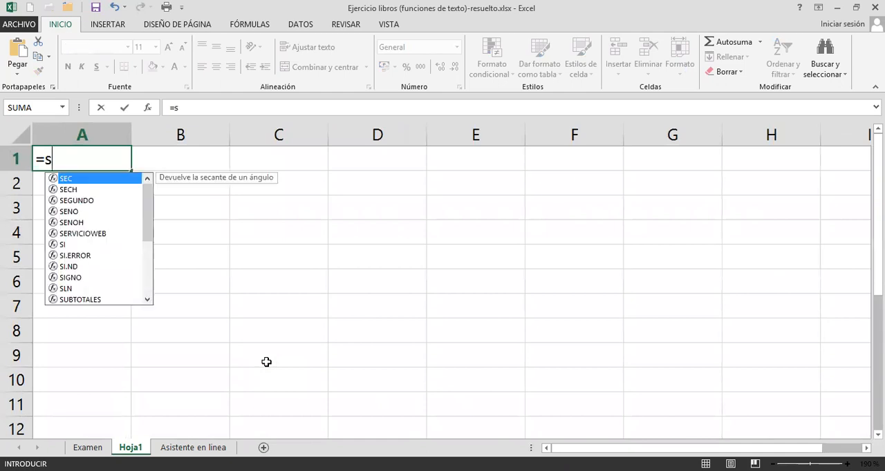
{"action": "key", "text": "BackSpace"}
{"action": "key", "text": "BackSpace"}
{"action": "type", "text": "si(("}
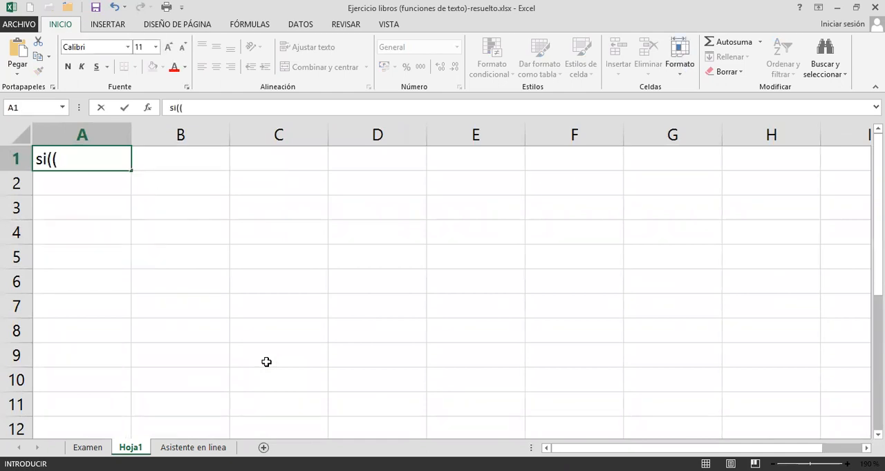
{"action": "key", "text": "BackSpace"}
{"action": "type", "text": "esee"}
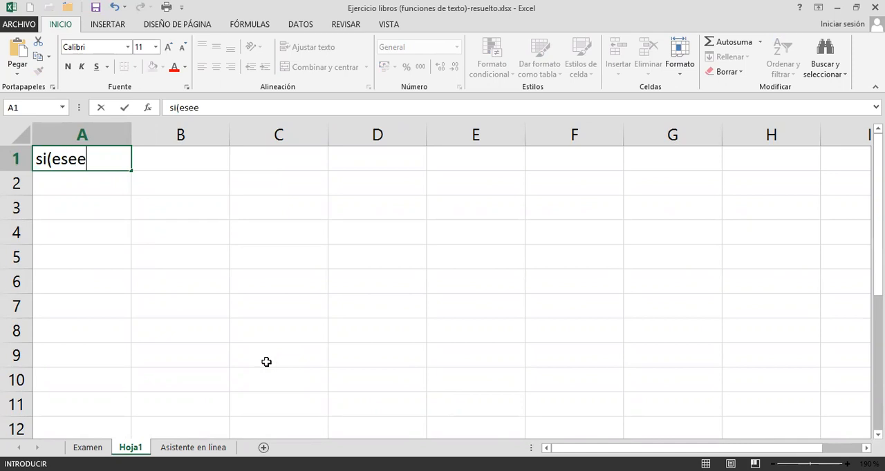
{"action": "key", "text": "BackSpace"}
{"action": "type", "text": "rror(X)"}
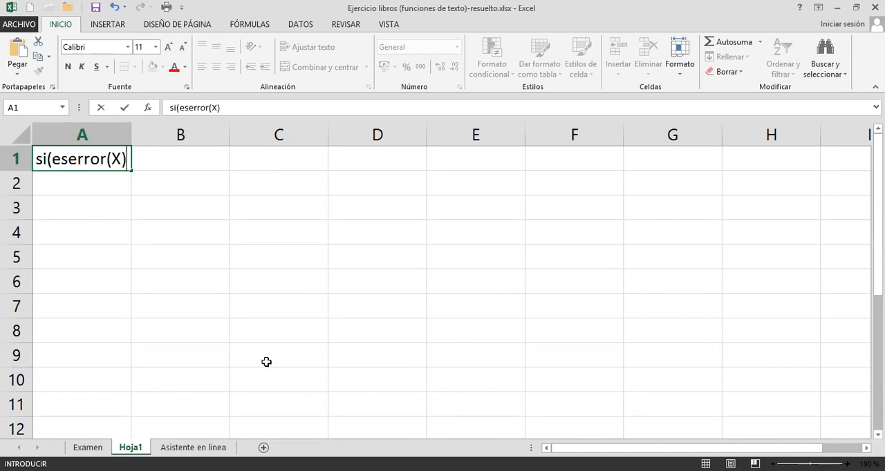
{"action": "type", "text": "=ver"}
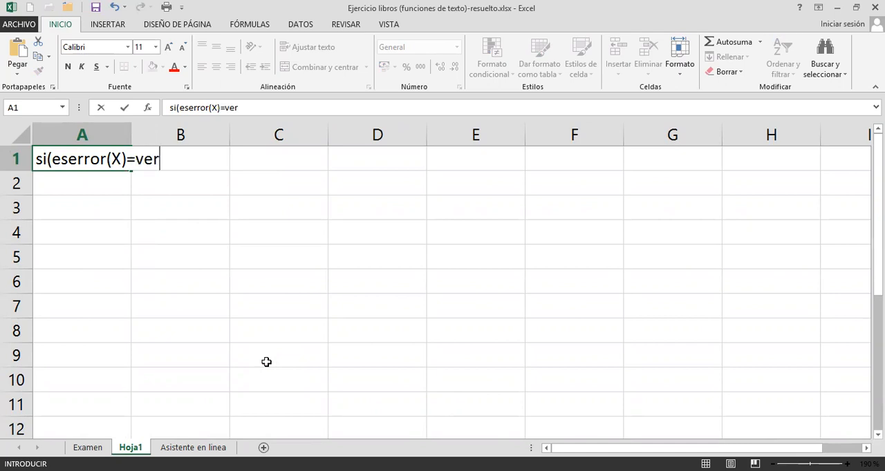
{"action": "type", "text": "dadero;"}
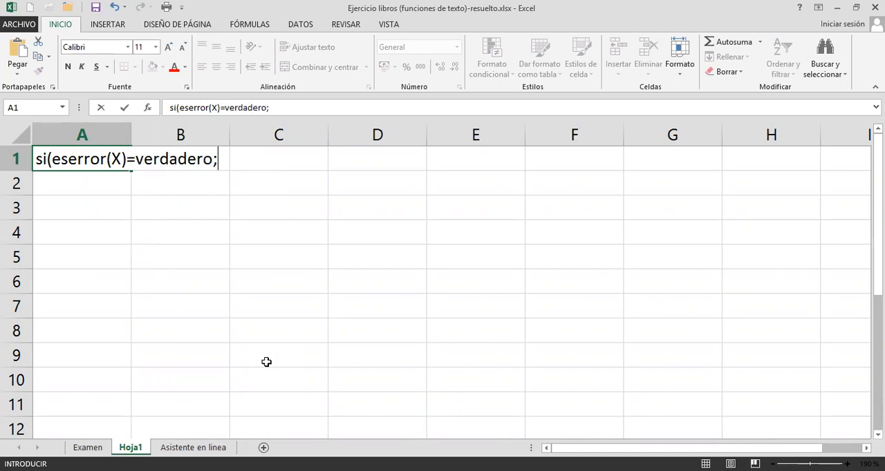
{"action": "type", "text": "\"Mensa"}
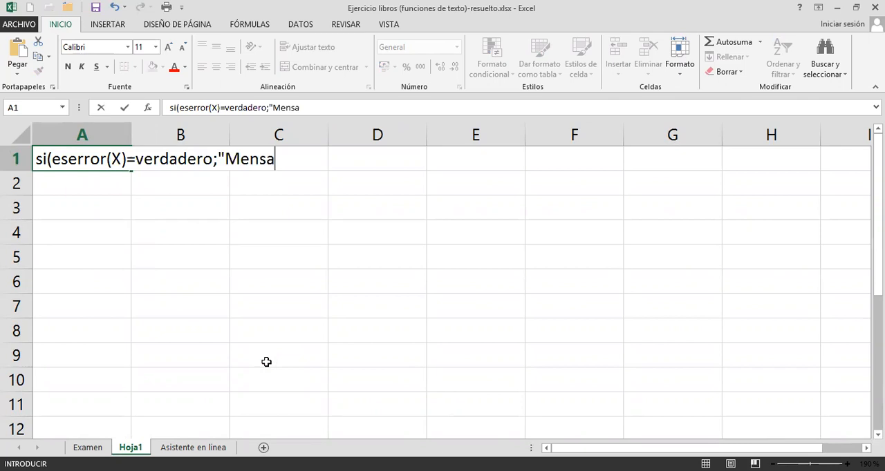
{"action": "type", "text": "je\";X)"}
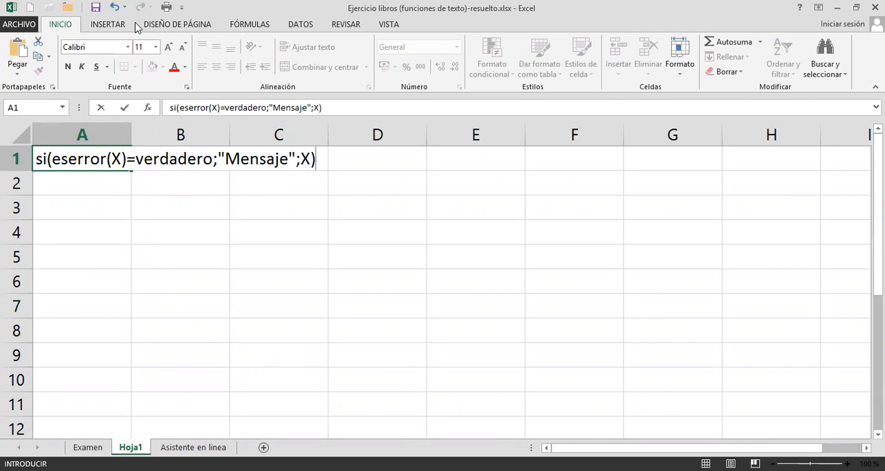
Highlight the eserror(X)=verdadero test, the "Mensaje" text and both X placeholders of the A1 pattern, and commit the text.
{"action": "double_click", "coordinate": [118, 159]}
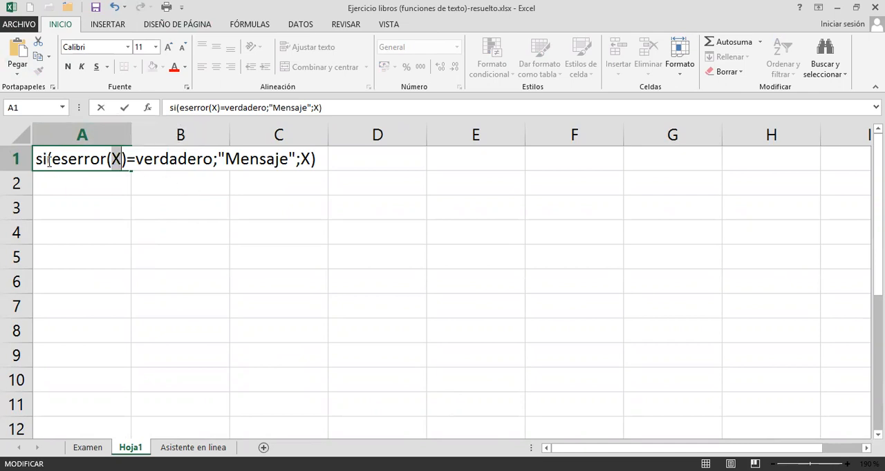
{"action": "left_click_drag", "start_coordinate": [52, 160], "coordinate": [213, 159]}
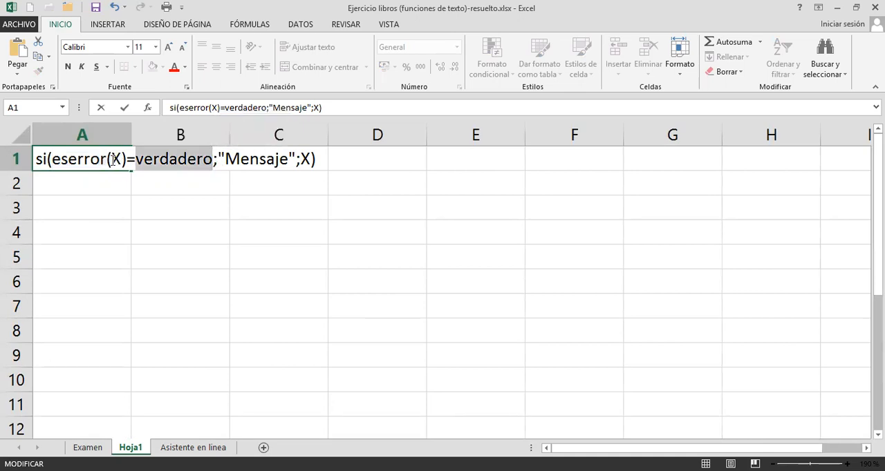
{"action": "left_click_drag", "start_coordinate": [114, 160], "coordinate": [124, 160]}
{"action": "left_click_drag", "start_coordinate": [224, 160], "coordinate": [287, 161]}
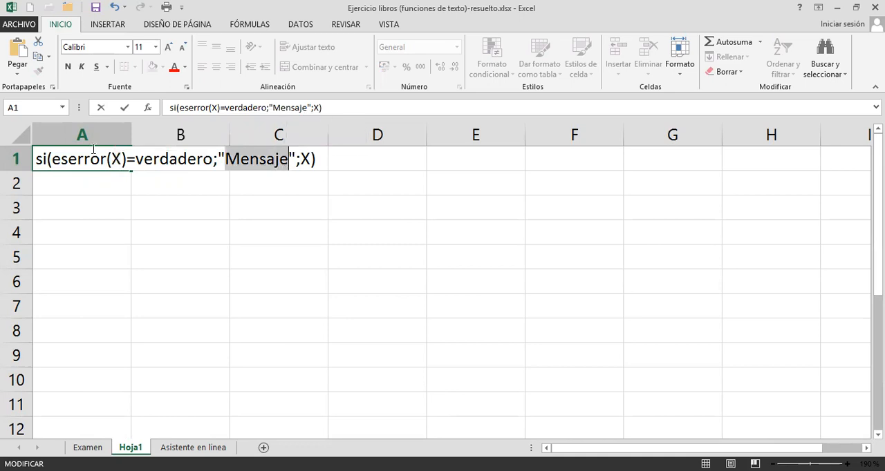
{"action": "left_click_drag", "start_coordinate": [111, 160], "coordinate": [120, 159]}
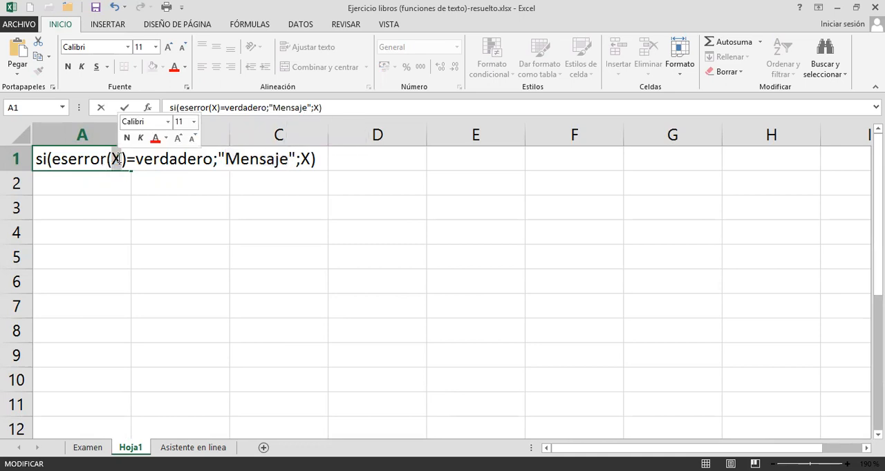
{"action": "left_click_drag", "start_coordinate": [299, 160], "coordinate": [310, 159]}
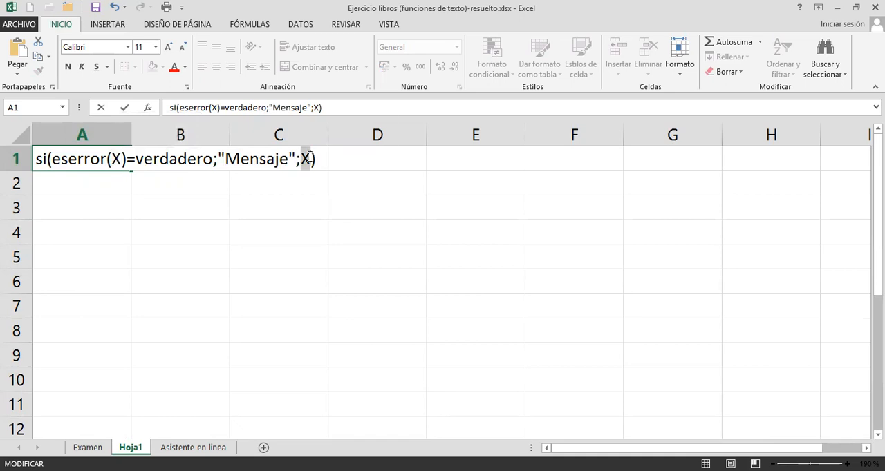
{"action": "key", "text": "Return"}
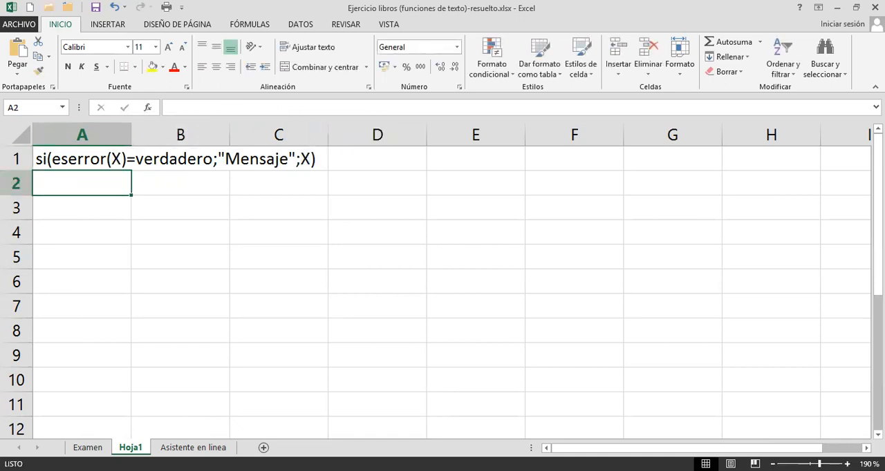
Return to the Examen sheet and copy the full BUSCARV expression from the C6 formula, without the equals sign.
{"action": "left_click", "coordinate": [88, 447]}
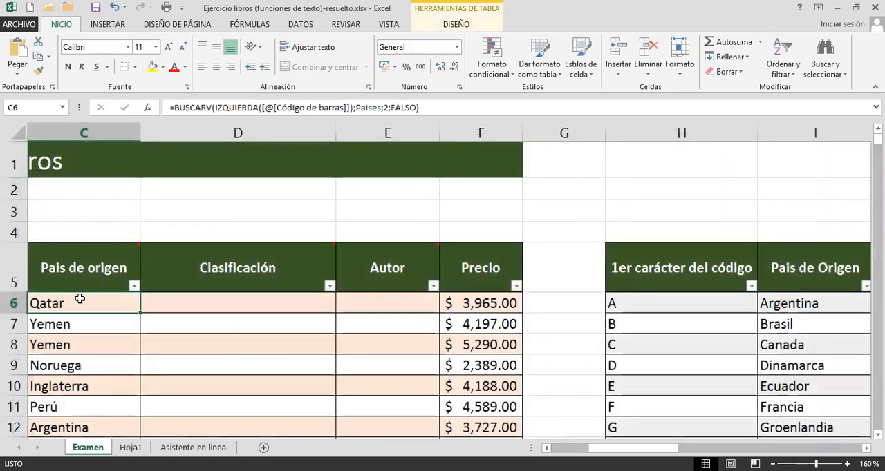
{"action": "double_click", "coordinate": [81, 303]}
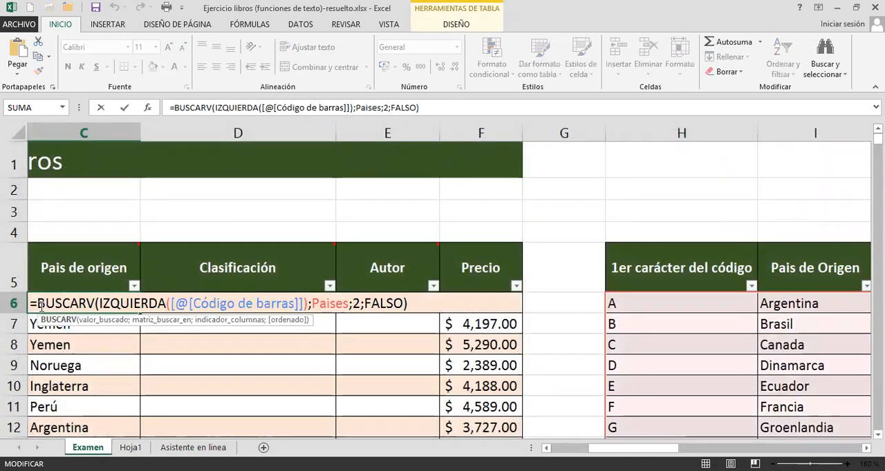
{"action": "left_click_drag", "start_coordinate": [365, 291], "coordinate": [427, 309]}
{"action": "key", "text": "ctrl+c"}
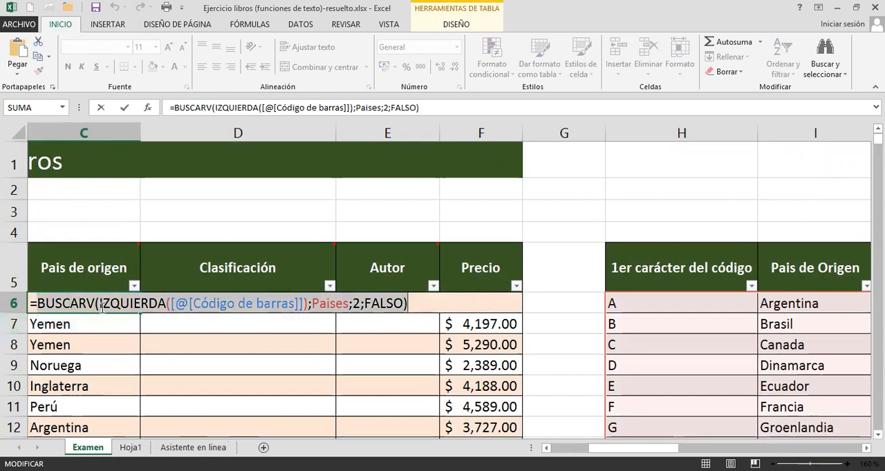
Insert si(ESERROR( directly in front of BUSCARV in the C6 formula.
{"action": "left_click", "coordinate": [38, 304]}
{"action": "mouse_move", "coordinate": [160, 267]}
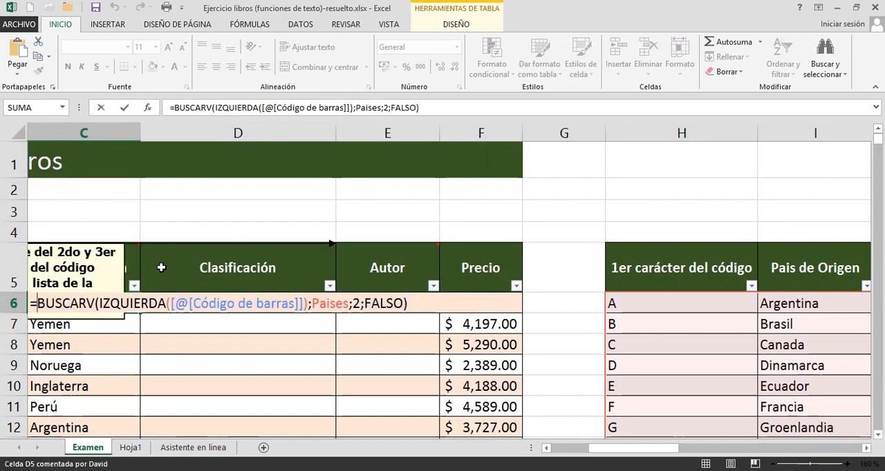
{"action": "type", "text": "si("}
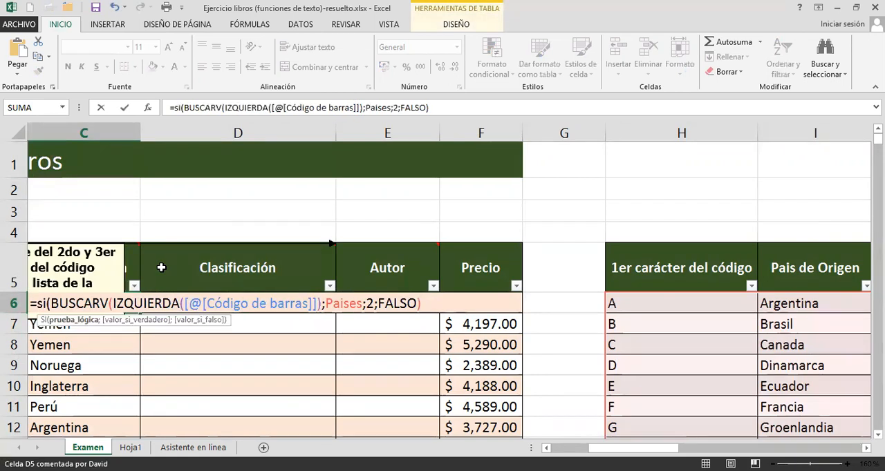
{"action": "type", "text": "ese"}
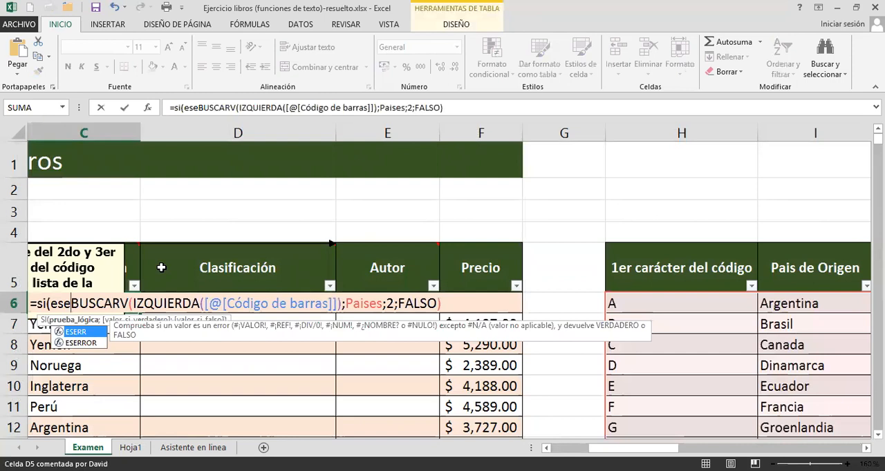
{"action": "key", "text": "Down"}
{"action": "key", "text": "Tab"}
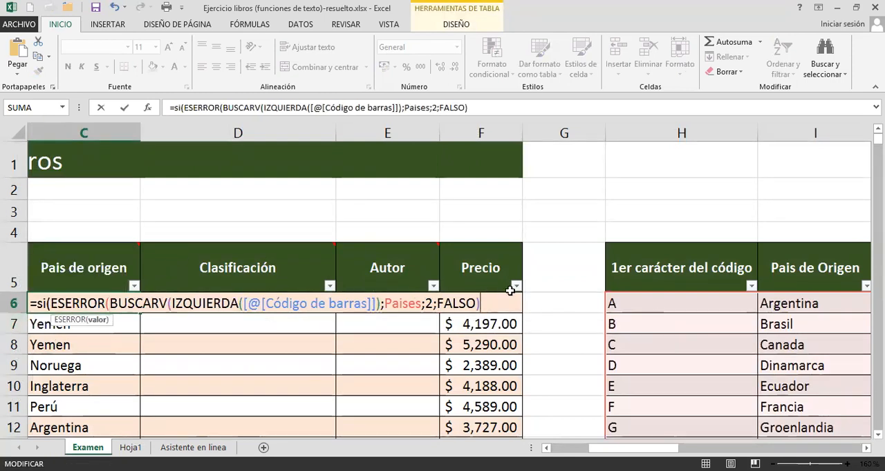
Complete the C6 formula with )=VERDADERO;"Error"; followed by the copied BUSCARV expression and a closing parenthesis, and commit it.
{"action": "type", "text": ")="}
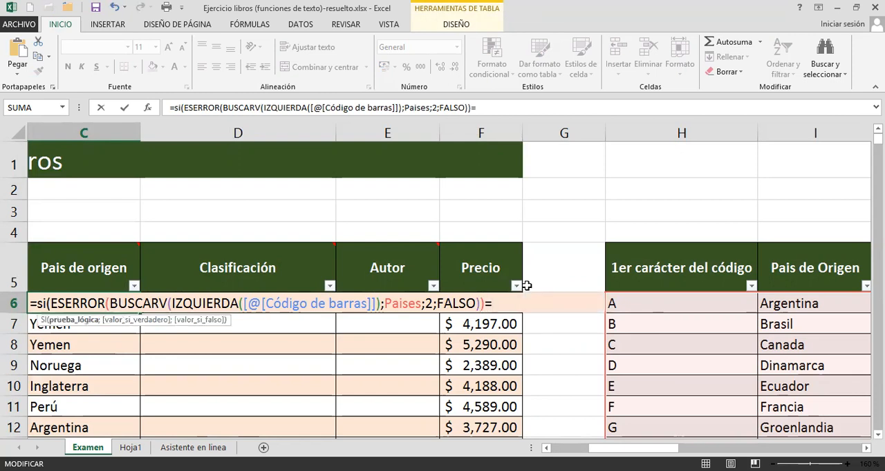
{"action": "type", "text": "VERDADERO;\"Error\""}
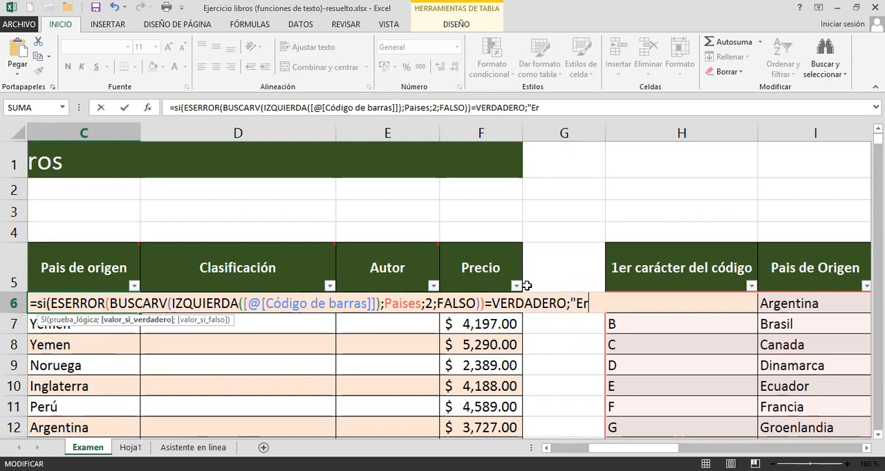
{"action": "type", "text": ";"}
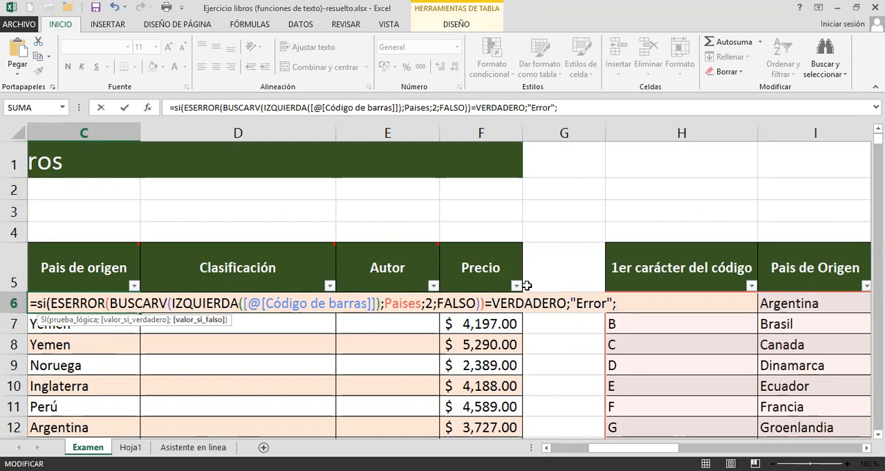
{"action": "key", "text": "ctrl+v"}
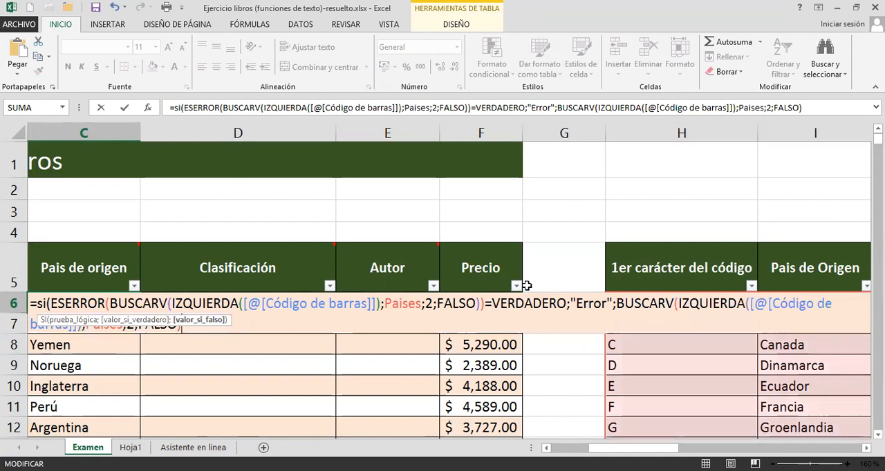
{"action": "type", "text": ")"}
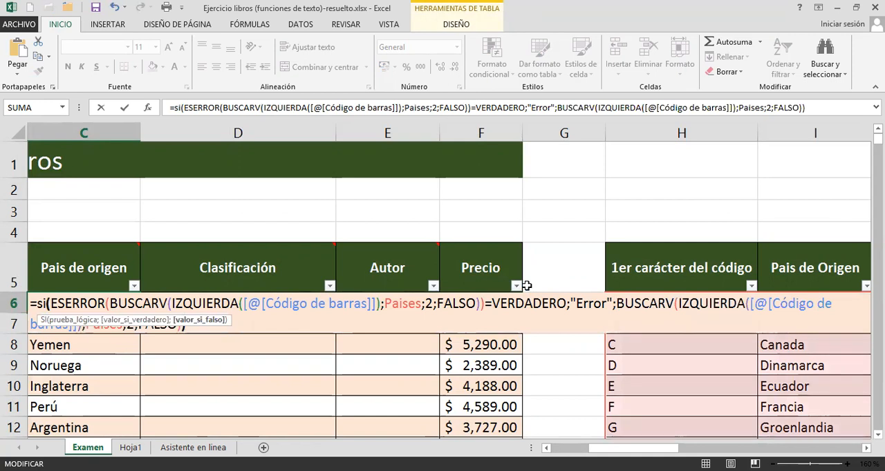
{"action": "key", "text": "Return"}
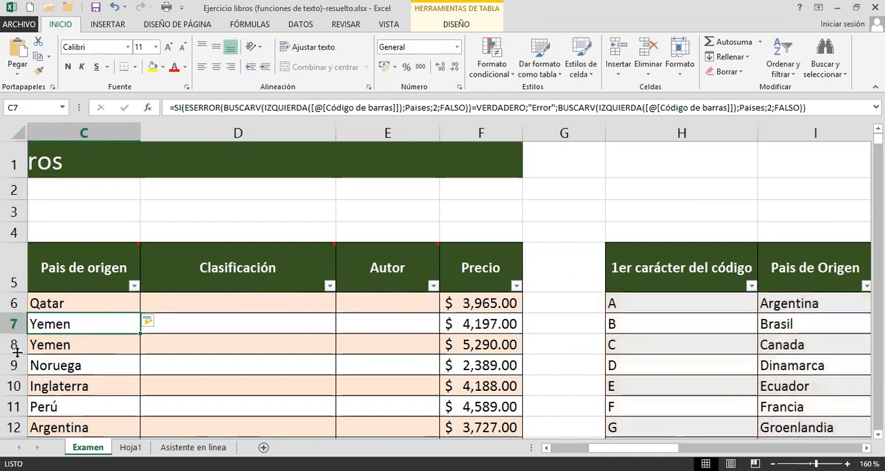
{"action": "left_click", "coordinate": [89, 300]}
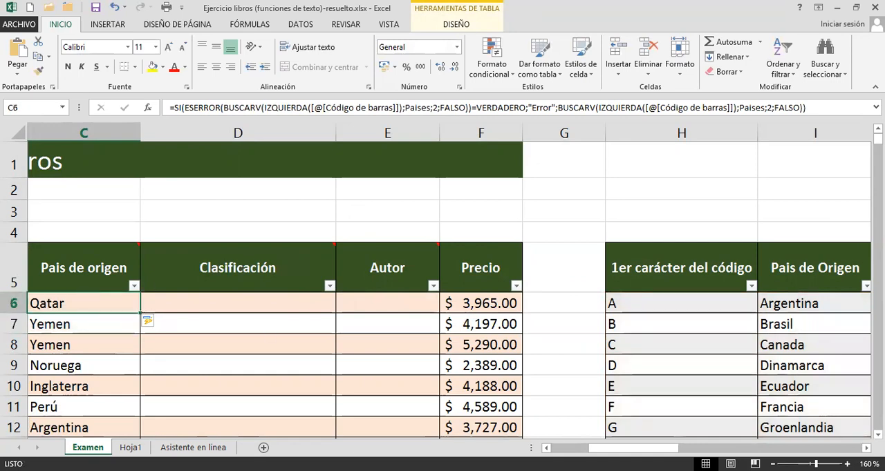
Test the error control by replacing the first character of the barcode in A6 with 2, making it 2121251.
{"action": "left_click", "coordinate": [643, 383]}
{"action": "scroll", "coordinate": [664, 395], "scroll_direction": "down", "scroll_amount": 5}
{"action": "scroll", "coordinate": [665, 395], "scroll_direction": "down", "scroll_amount": 2}
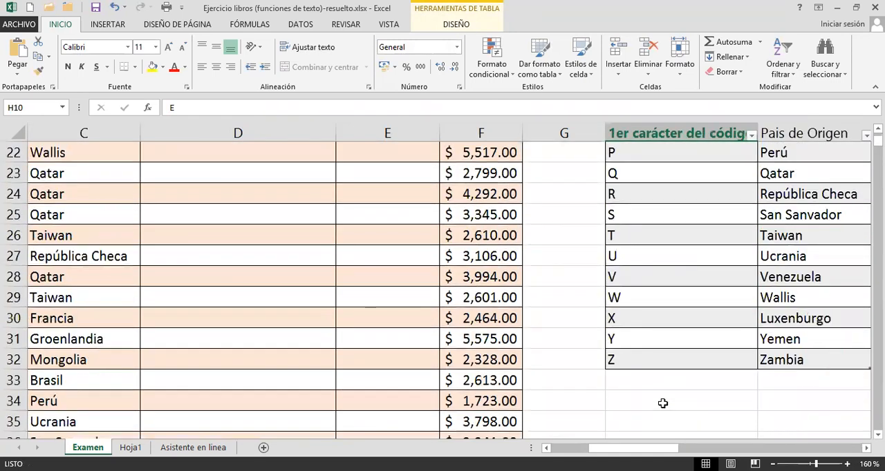
{"action": "scroll", "coordinate": [663, 405], "scroll_direction": "up", "scroll_amount": 6}
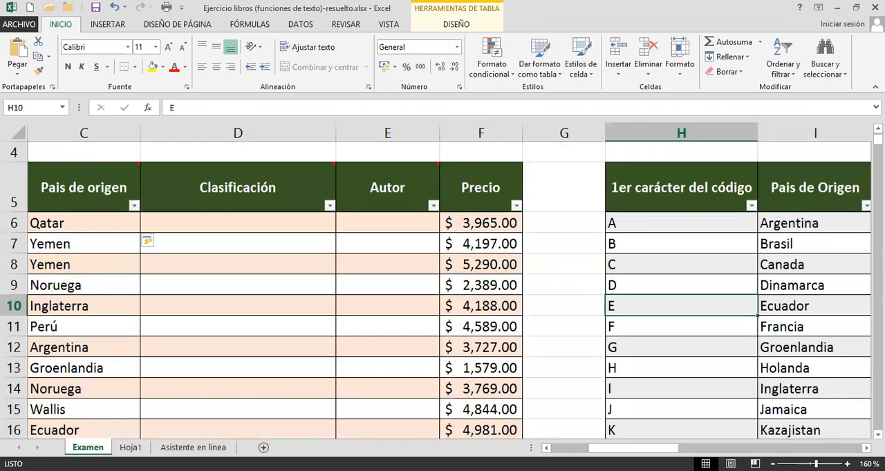
{"action": "scroll", "coordinate": [58, 238], "scroll_direction": "left", "scroll_amount": 3}
{"action": "double_click", "coordinate": [40, 223]}
{"action": "left_click_drag", "start_coordinate": [39, 223], "coordinate": [21, 223]}
{"action": "type", "text": "2121251"}
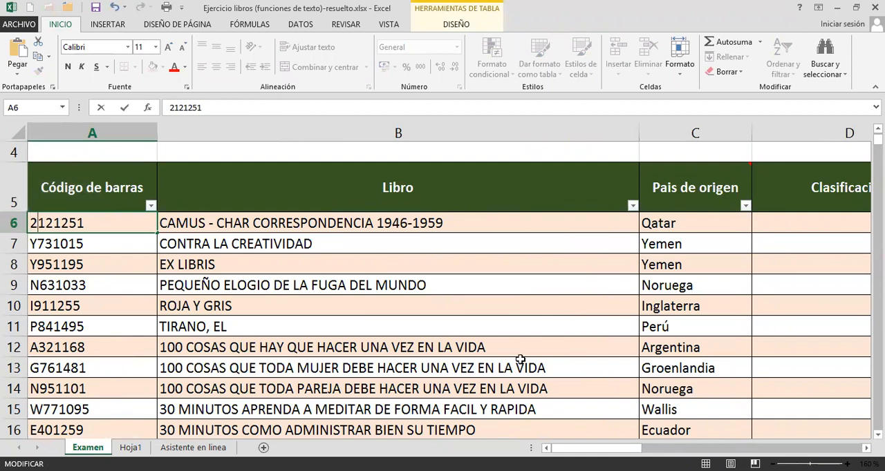
{"action": "key", "text": "Return"}
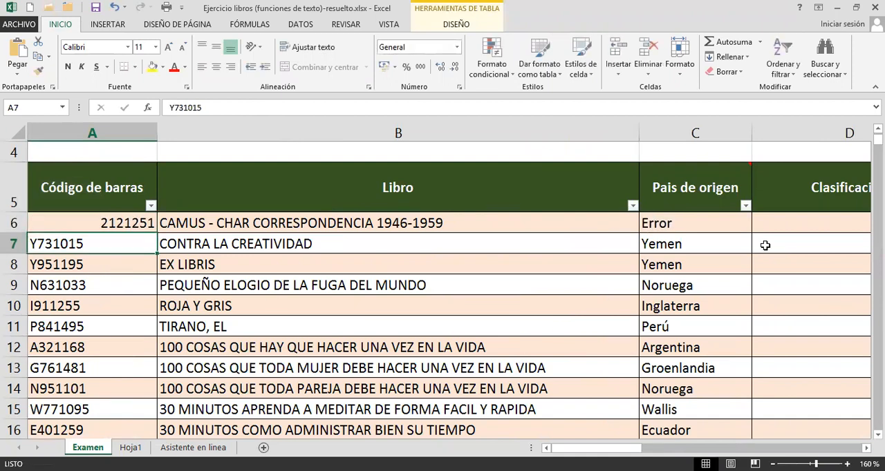
{"action": "left_click", "coordinate": [718, 224]}
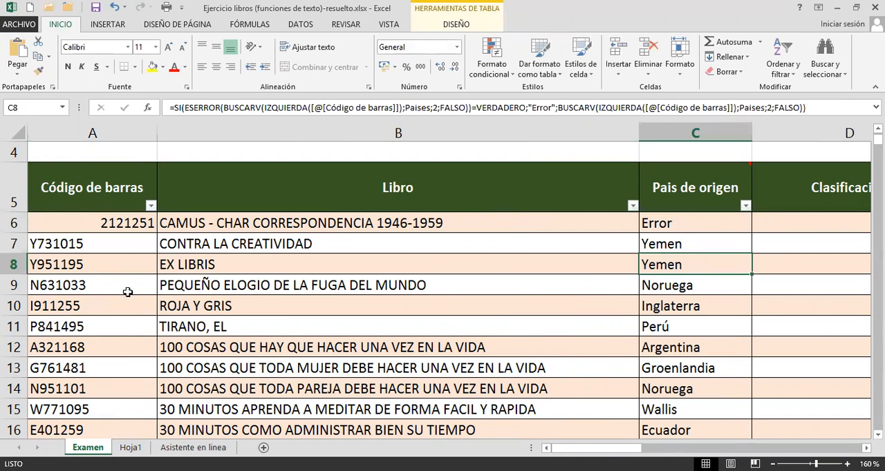
Replace the leading letter of the barcode in A10 with 9, making it 9911255, as a second error test.
{"action": "left_click", "coordinate": [74, 302]}
{"action": "double_click", "coordinate": [74, 302]}
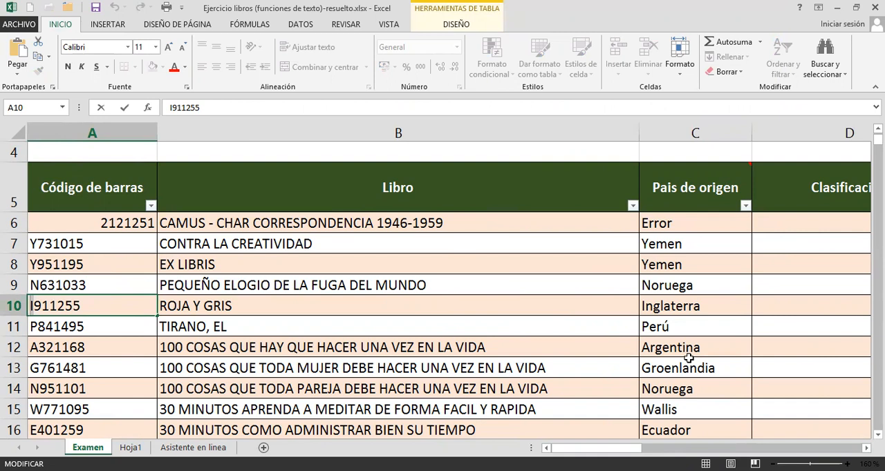
{"action": "key", "text": "Delete"}
{"action": "type", "text": "9"}
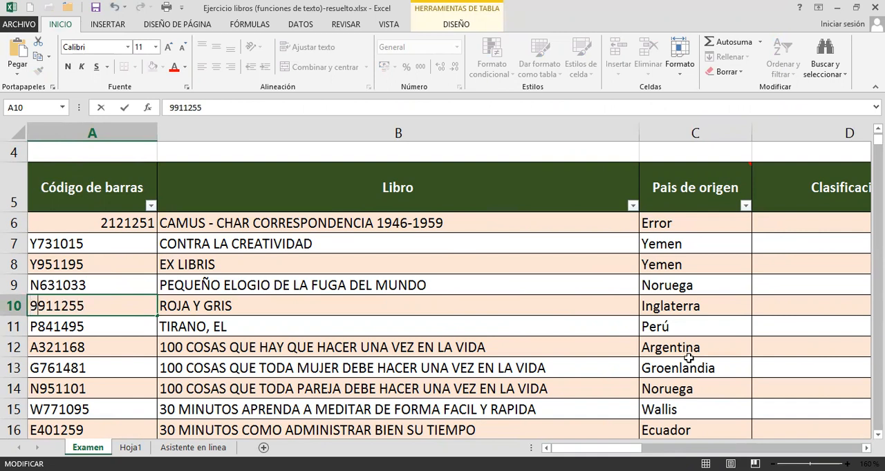
{"action": "key", "text": "Return"}
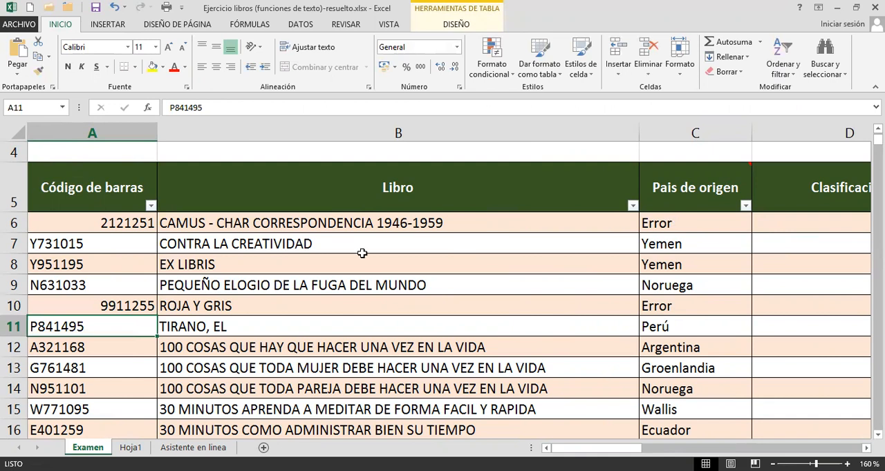
Undo both test changes to the barcodes in A10 and A6.
{"action": "left_click", "coordinate": [107, 223]}
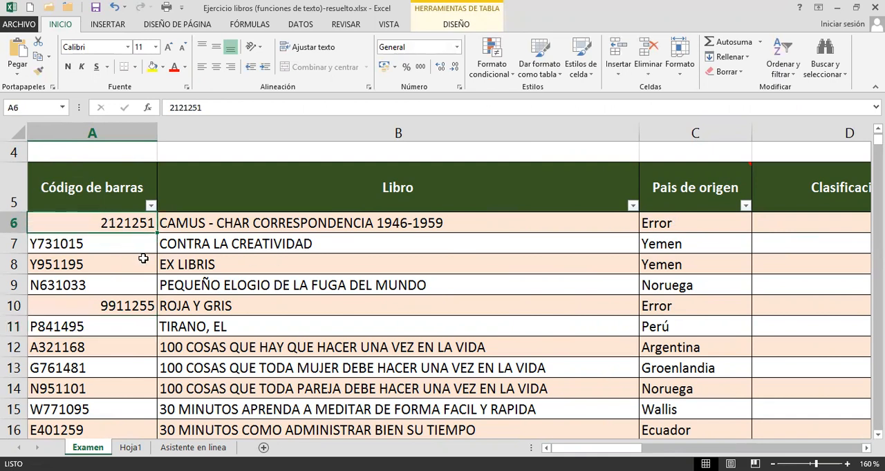
{"action": "key", "text": "ctrl+z"}
{"action": "key", "text": "ctrl+z"}
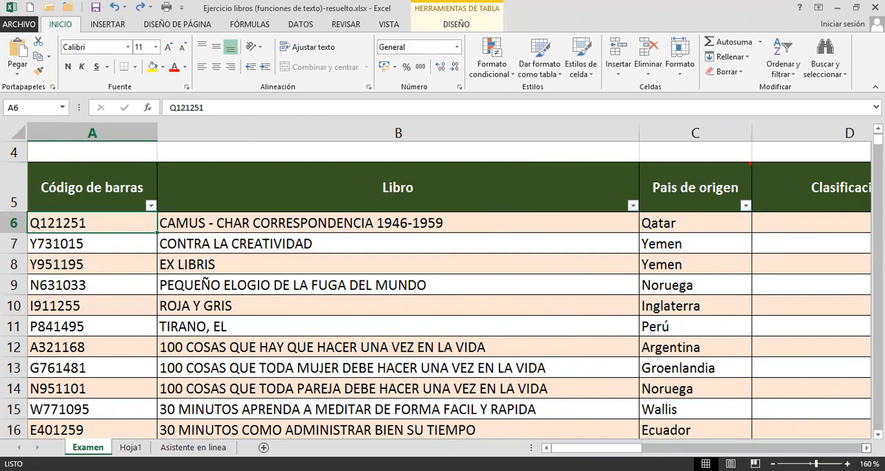
Read the comment on the Clasificación header for that column's instructions.
{"action": "scroll", "coordinate": [269, 195], "scroll_direction": "right", "scroll_amount": 5}
{"action": "mouse_move", "coordinate": [270, 194]}
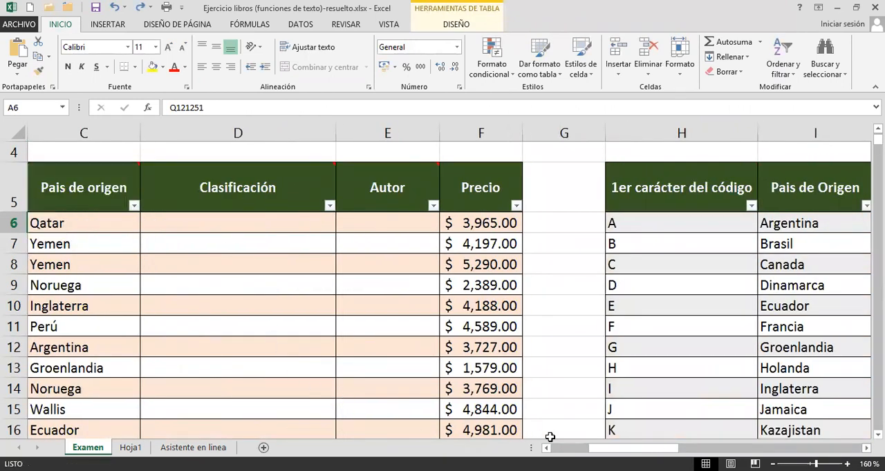
{"action": "left_click", "coordinate": [547, 448]}
{"action": "mouse_move", "coordinate": [660, 186]}
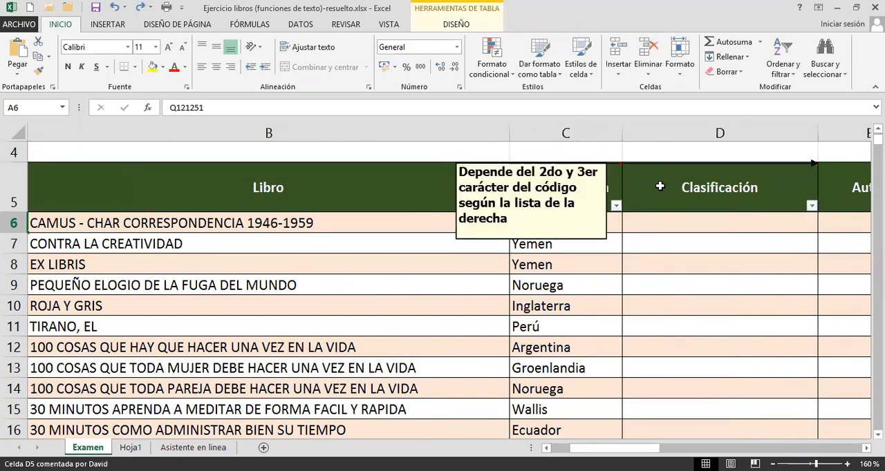
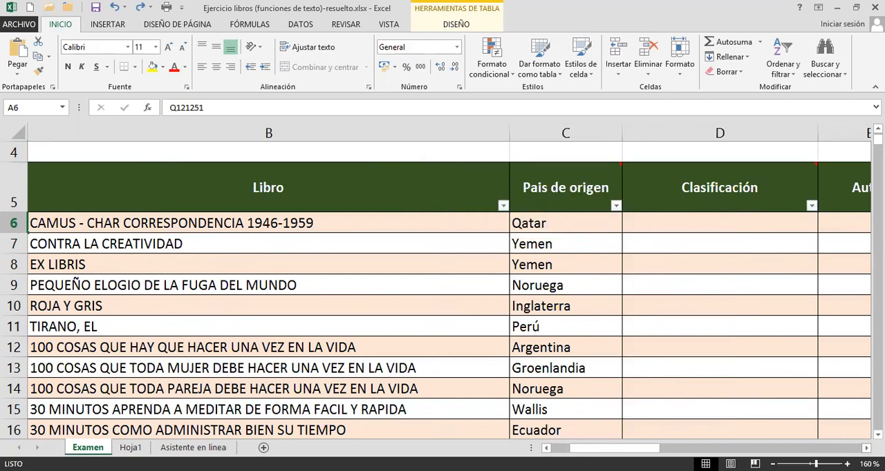
Narrow column K so its header "2do y 3er carácter del código" wraps onto two lines.
{"action": "left_click", "coordinate": [867, 448]}
{"action": "left_click", "coordinate": [866, 448]}
{"action": "left_click", "coordinate": [866, 449]}
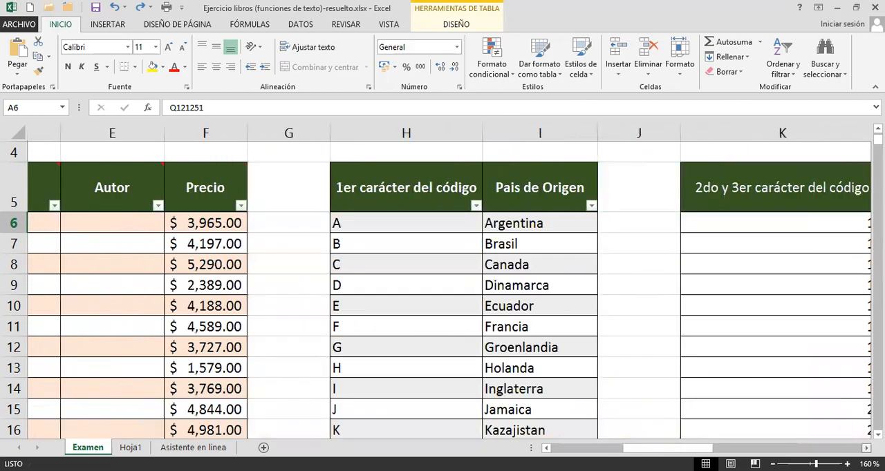
{"action": "left_click", "coordinate": [866, 449]}
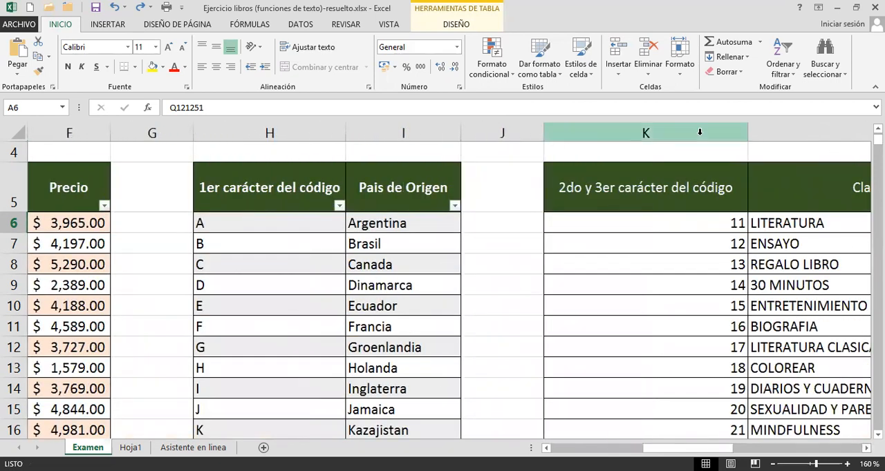
{"action": "left_click_drag", "start_coordinate": [745, 133], "coordinate": [654, 138]}
Review the first code and Clasificación pairs in the lookup table, rows 6 to 9 of columns K and L.
{"action": "left_click", "coordinate": [603, 223]}
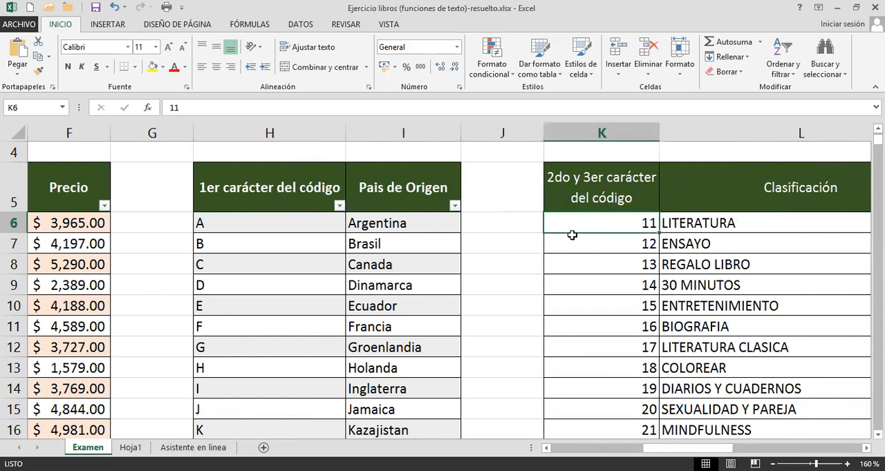
{"action": "left_click", "coordinate": [709, 221]}
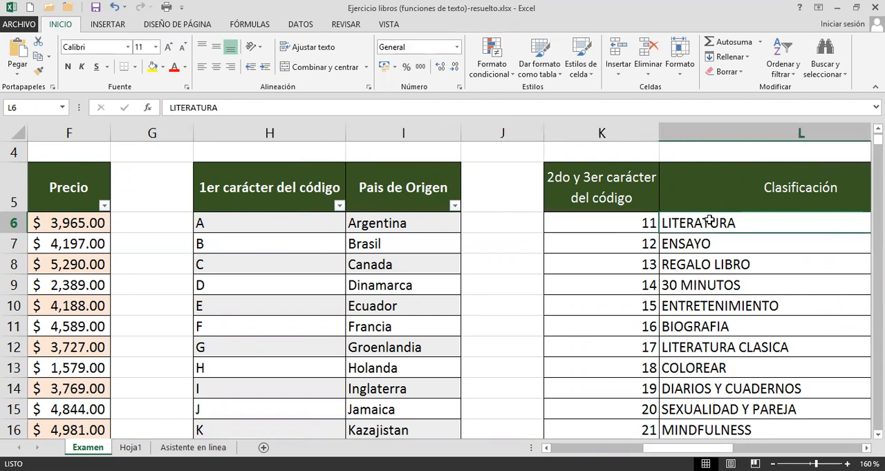
{"action": "left_click_drag", "start_coordinate": [615, 245], "coordinate": [669, 245]}
{"action": "left_click_drag", "start_coordinate": [632, 268], "coordinate": [657, 288]}
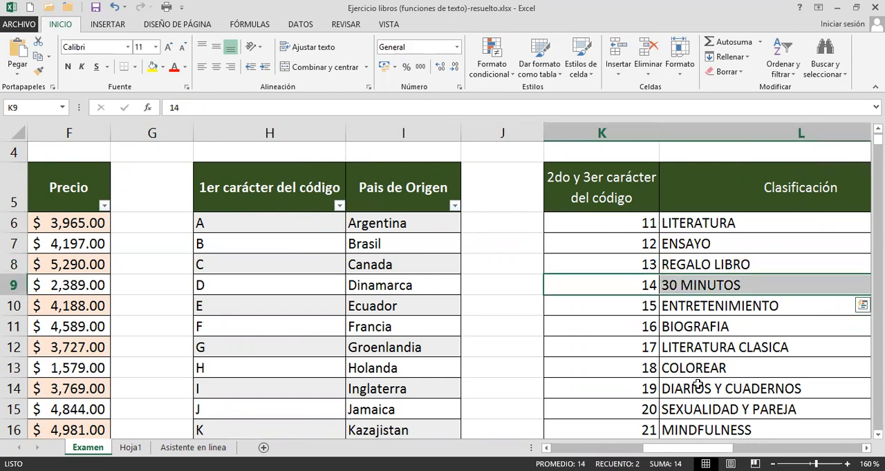
Review how the Pais de origen formula in C6 uses IZQUIERDA inside BUSCARV, leaving it unedited.
{"action": "left_click_drag", "start_coordinate": [674, 448], "coordinate": [590, 437]}
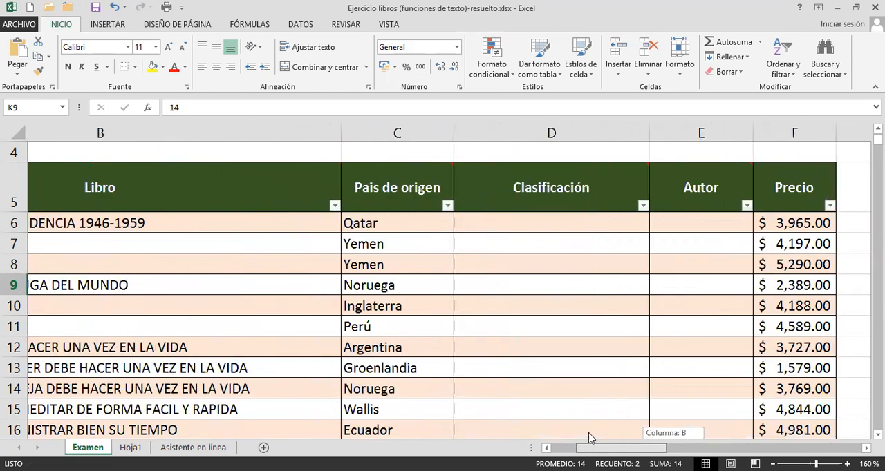
{"action": "left_click", "coordinate": [642, 224]}
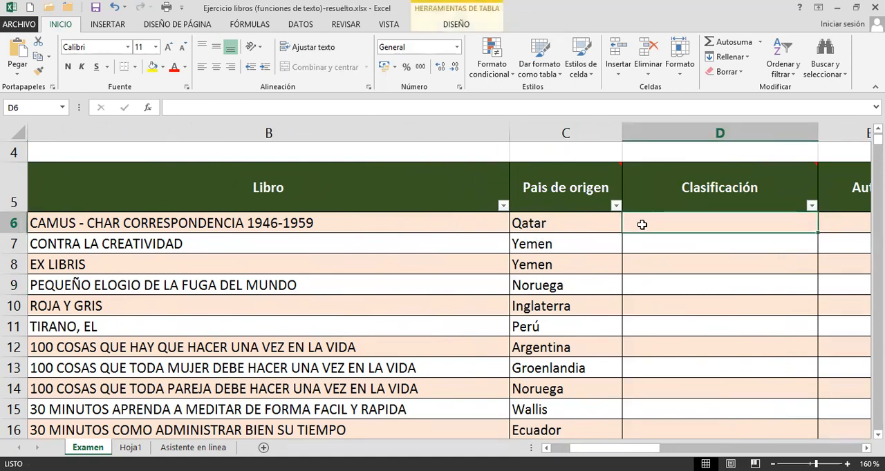
{"action": "left_click_drag", "start_coordinate": [602, 447], "coordinate": [583, 448]}
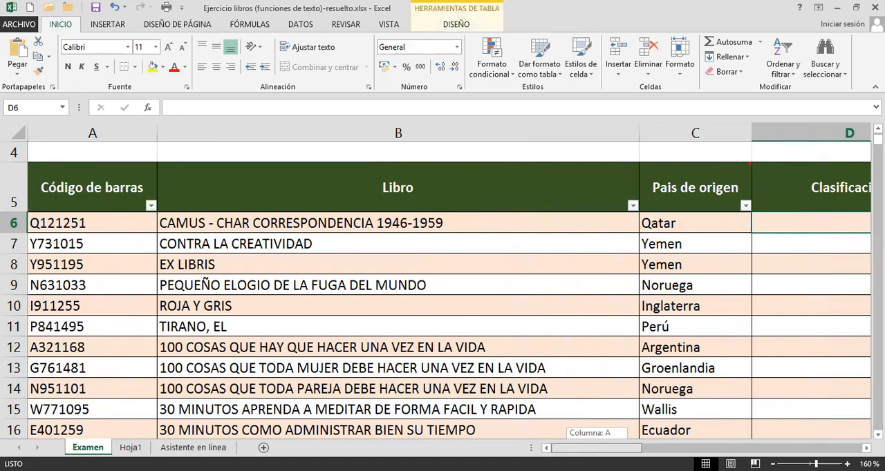
{"action": "double_click", "coordinate": [681, 221]}
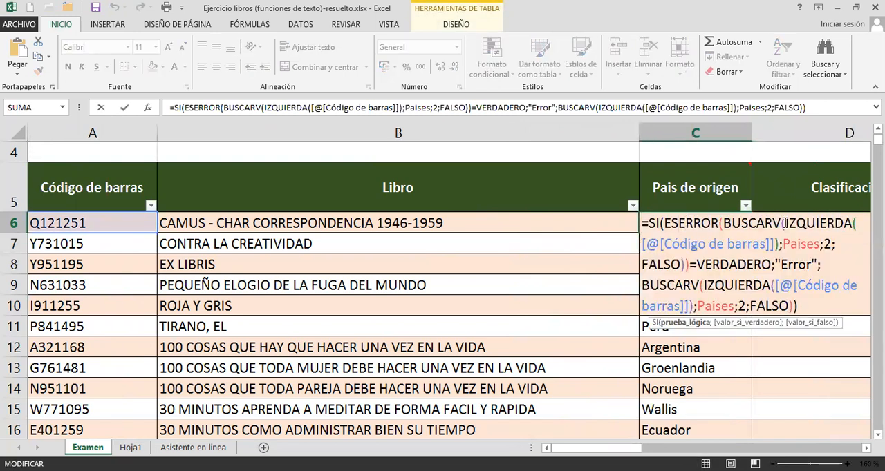
{"action": "left_click_drag", "start_coordinate": [785, 223], "coordinate": [819, 221]}
{"action": "key", "text": "Escape"}
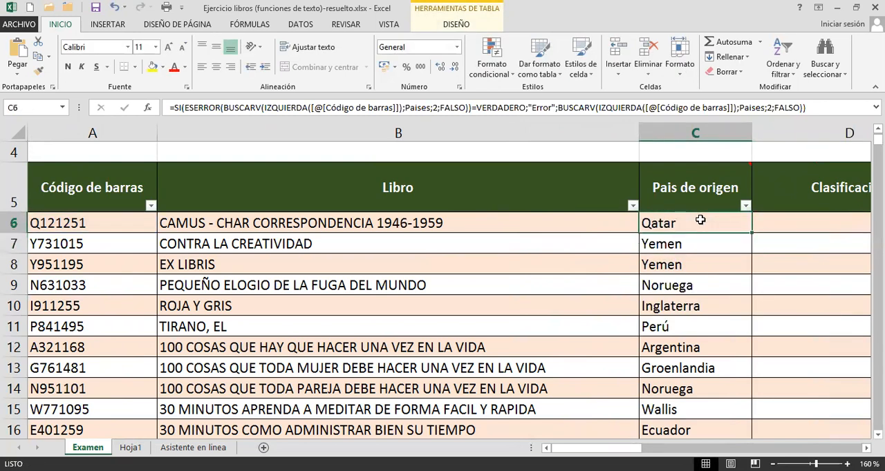
Examine the second and third characters of the barcode in A6.
{"action": "left_click", "coordinate": [80, 225]}
{"action": "double_click", "coordinate": [79, 225]}
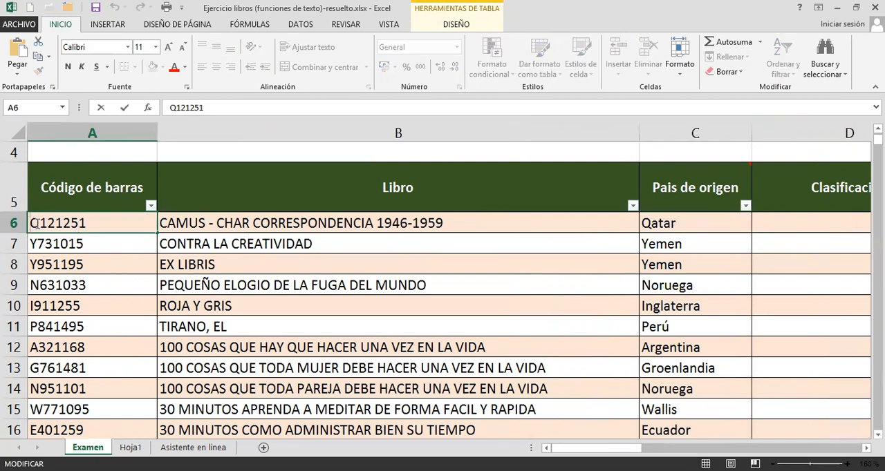
{"action": "left_click_drag", "start_coordinate": [38, 222], "coordinate": [57, 222]}
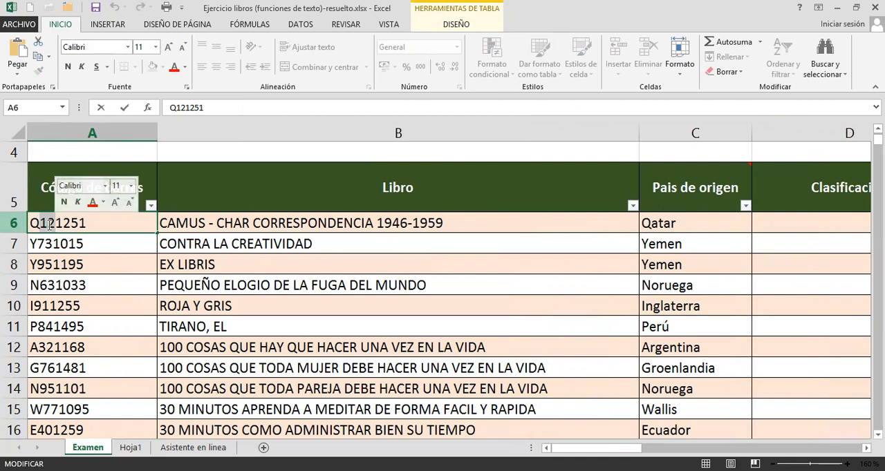
{"action": "key", "text": "Return"}
Begin an EXTRAE formula in D6 of the Clasificación column, with the row's Código de barras as its text.
{"action": "left_click", "coordinate": [781, 224]}
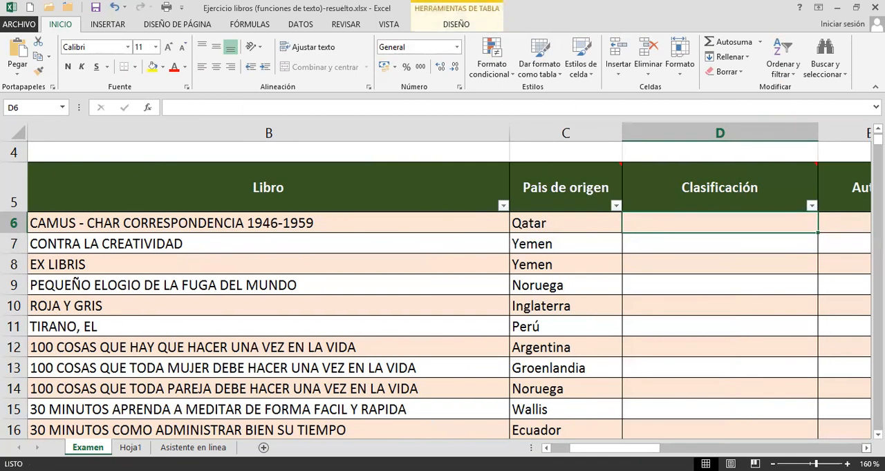
{"action": "key", "text": "ctrl+0"}
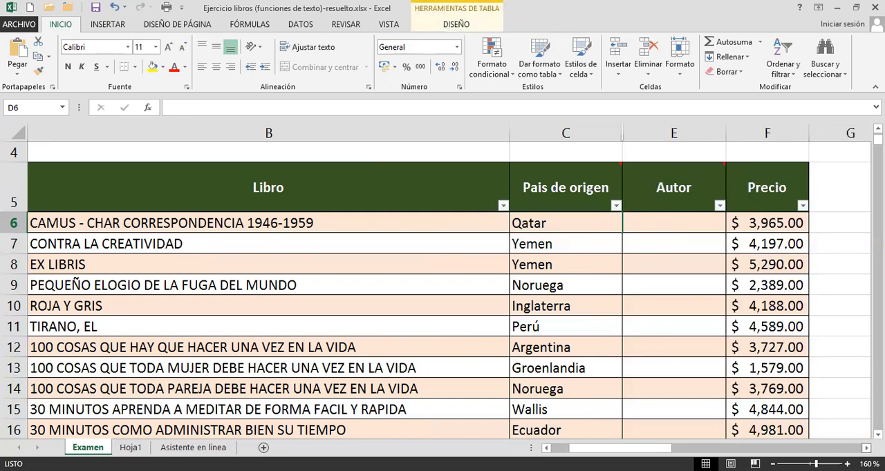
{"action": "key", "text": "ctrl+z"}
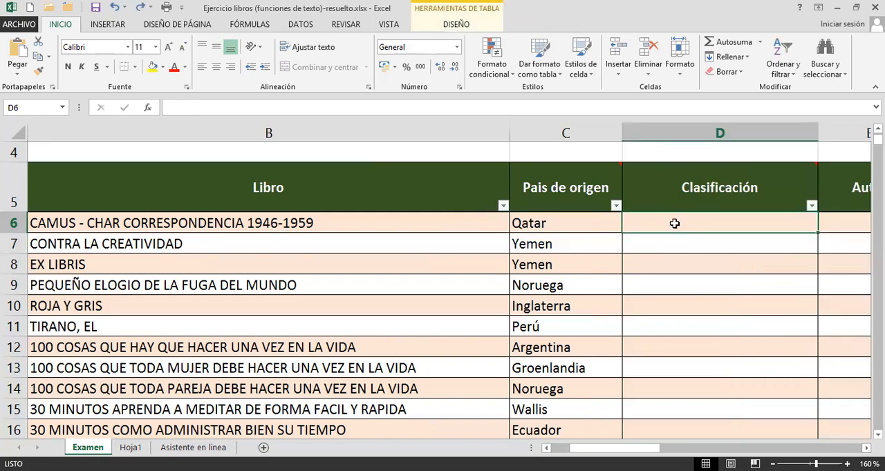
{"action": "type", "text": "="}
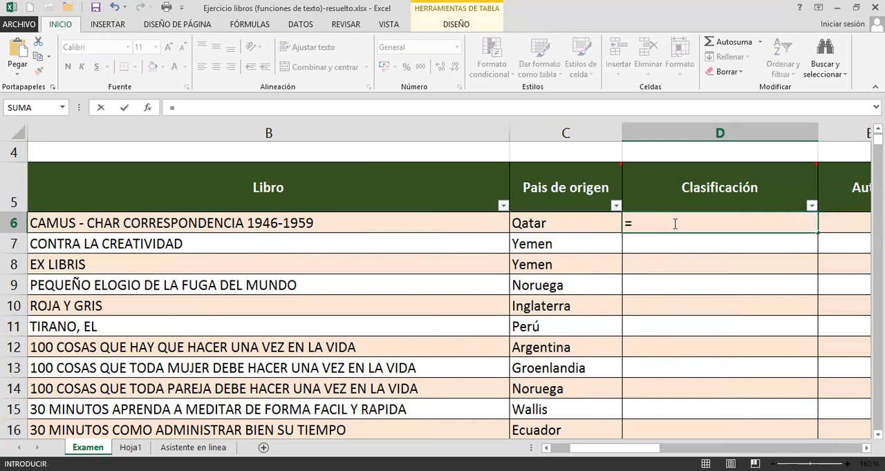
{"action": "type", "text": "ex"}
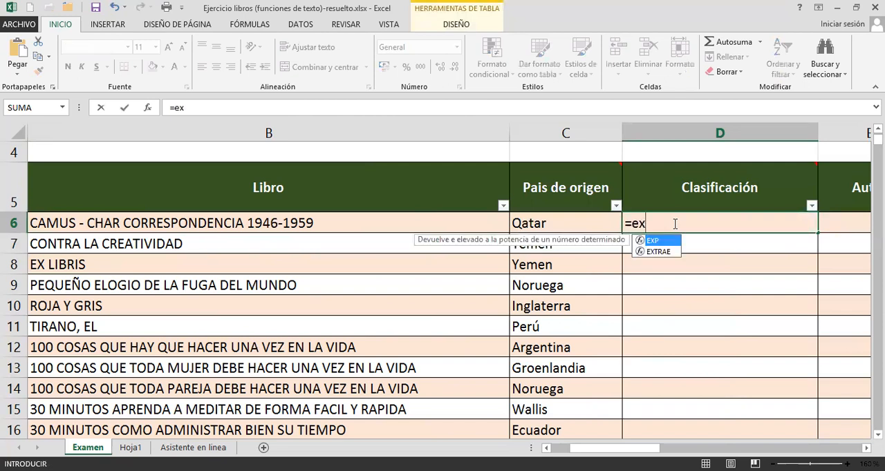
{"action": "key", "text": "Down"}
{"action": "key", "text": "Tab"}
{"action": "left_click_drag", "start_coordinate": [574, 448], "coordinate": [551, 448]}
{"action": "left_click", "coordinate": [117, 223]}
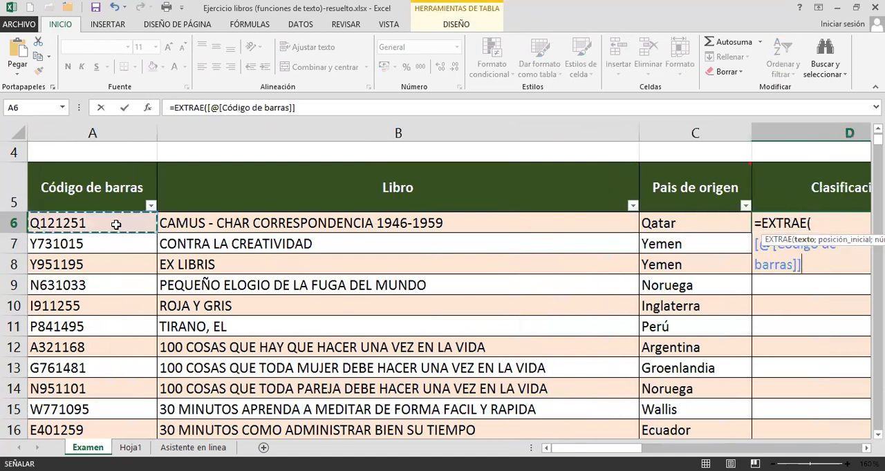
{"action": "left_click", "coordinate": [866, 448]}
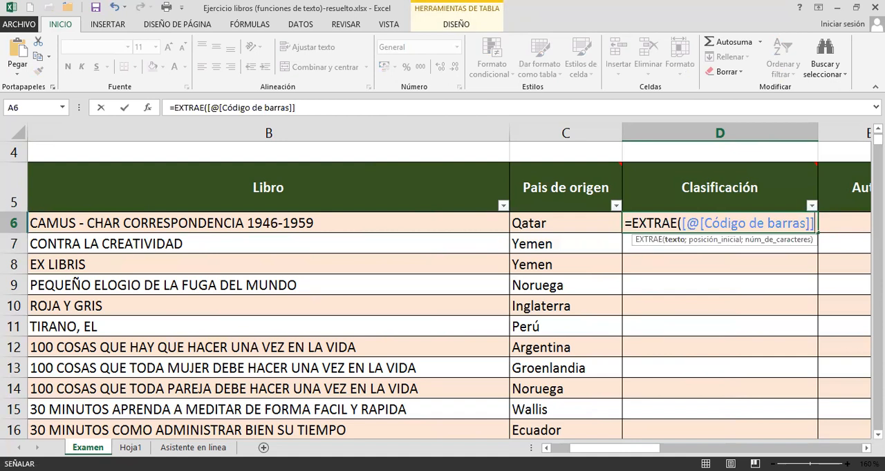
Complete the EXTRAE formula with start position 2 and 2 characters, and enter it for the whole Clasificación column.
{"action": "type", "text": ";"}
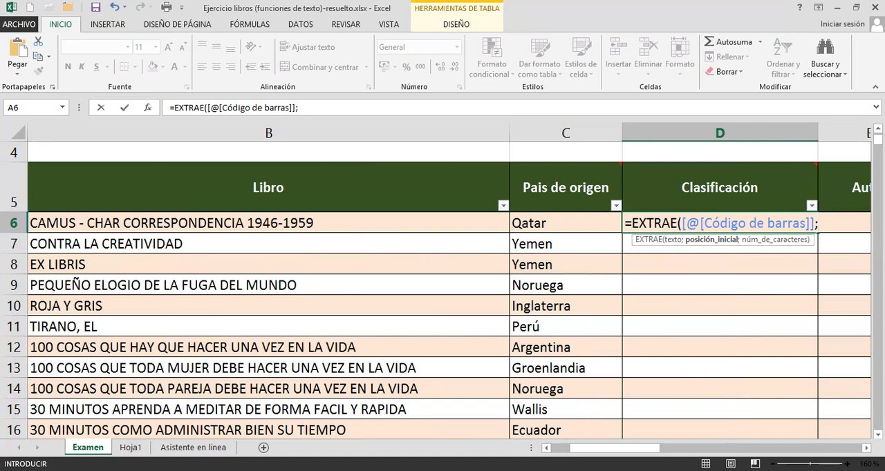
{"action": "type", "text": "2;2)"}
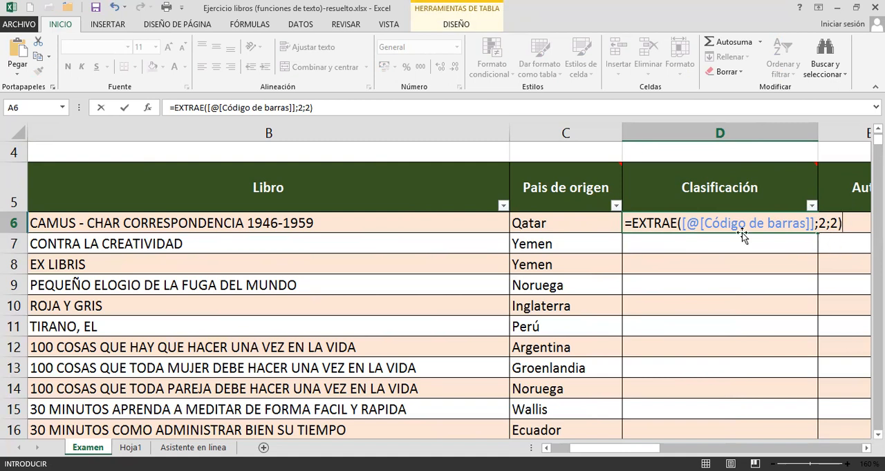
{"action": "left_click_drag", "start_coordinate": [682, 225], "coordinate": [819, 224]}
{"action": "left_click", "coordinate": [818, 224]}
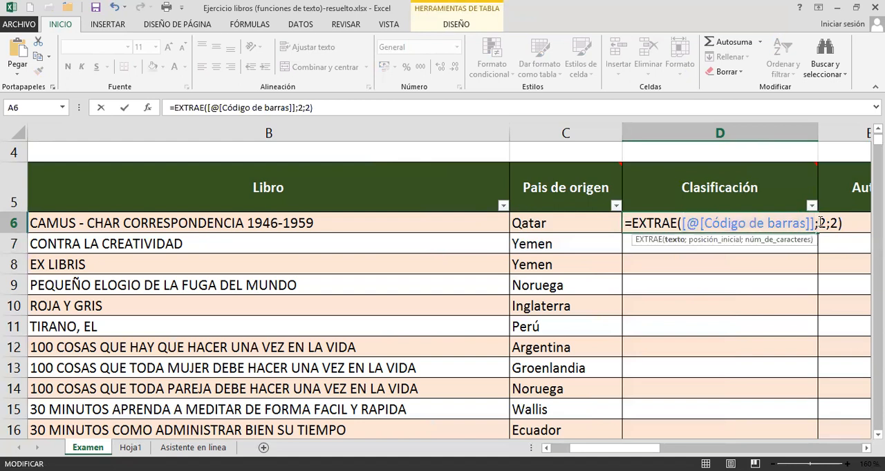
{"action": "left_click", "coordinate": [828, 223]}
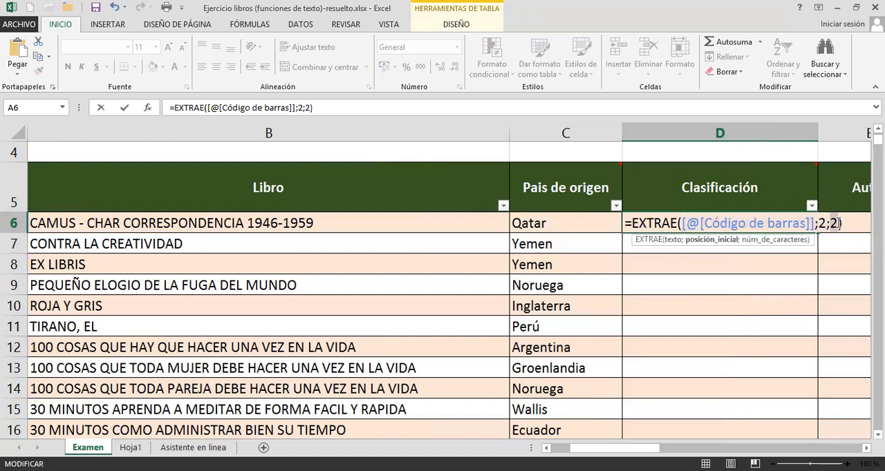
{"action": "left_click", "coordinate": [838, 224]}
{"action": "key", "text": "Return"}
Check the extracted Clasificación codes and compare D6 with the second and third characters of the barcode in A6.
{"action": "left_click", "coordinate": [676, 222]}
{"action": "left_click", "coordinate": [670, 242]}
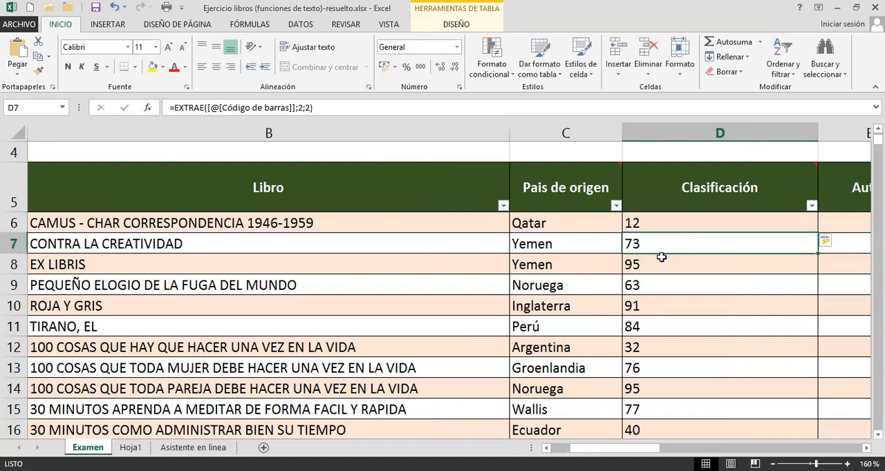
{"action": "left_click", "coordinate": [661, 259]}
{"action": "left_click", "coordinate": [652, 226]}
{"action": "left_click_drag", "start_coordinate": [625, 448], "coordinate": [608, 448]}
{"action": "double_click", "coordinate": [83, 223]}
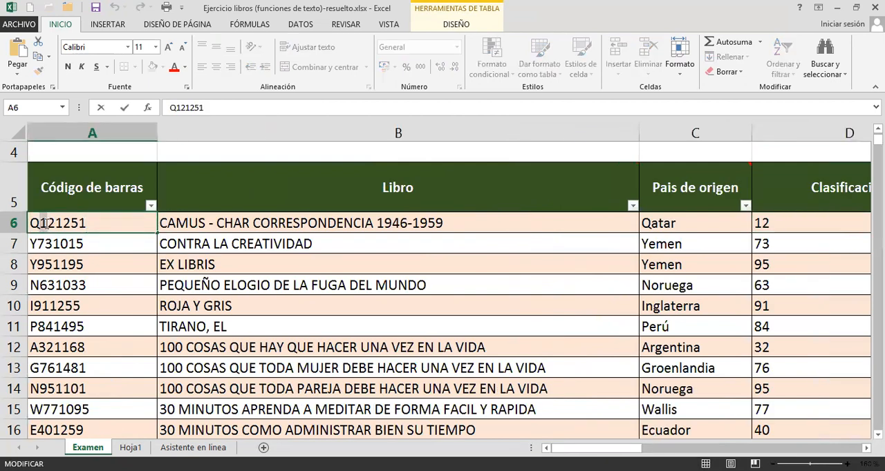
{"action": "left_click_drag", "start_coordinate": [54, 222], "coordinate": [55, 223]}
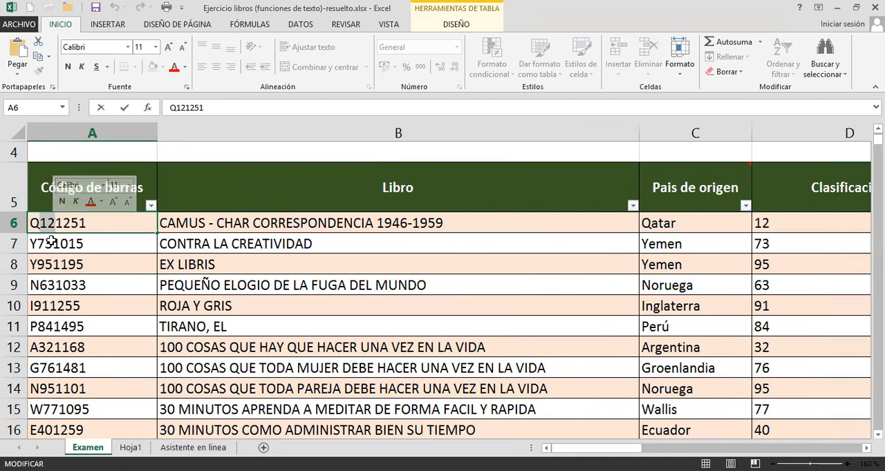
Compare the extracted code in D7 with the second and third characters of the barcode in A7, leaving the barcode unedited.
{"action": "left_click", "coordinate": [52, 243]}
{"action": "left_click", "coordinate": [787, 247]}
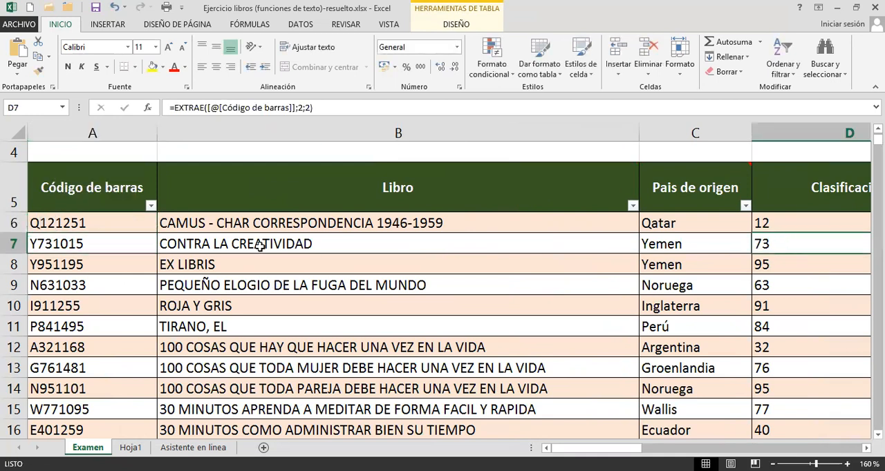
{"action": "double_click", "coordinate": [90, 244]}
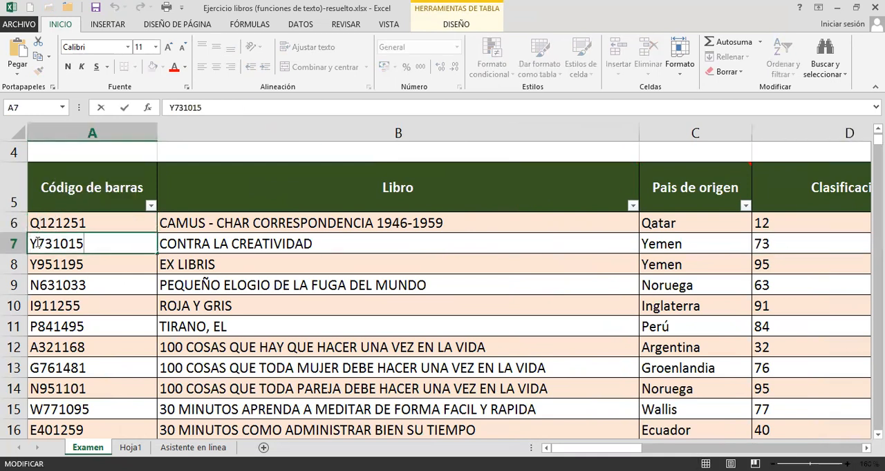
{"action": "left_click_drag", "start_coordinate": [38, 243], "coordinate": [53, 244]}
{"action": "type", "text": "+"}
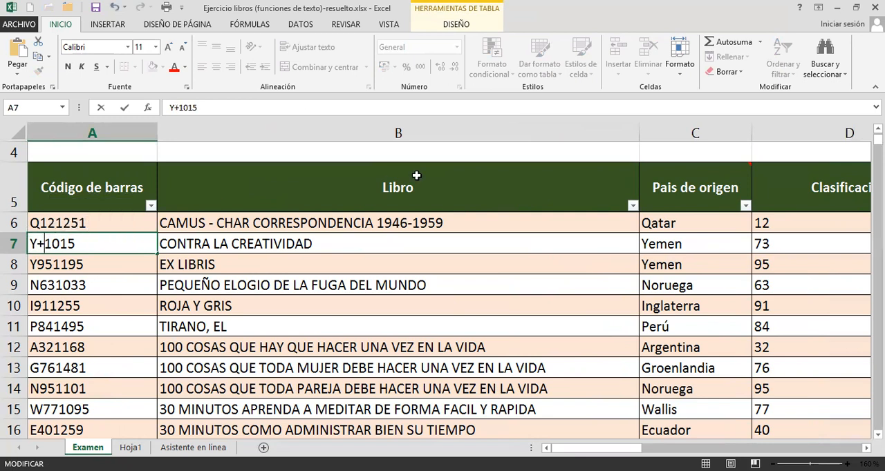
{"action": "key", "text": "Escape"}
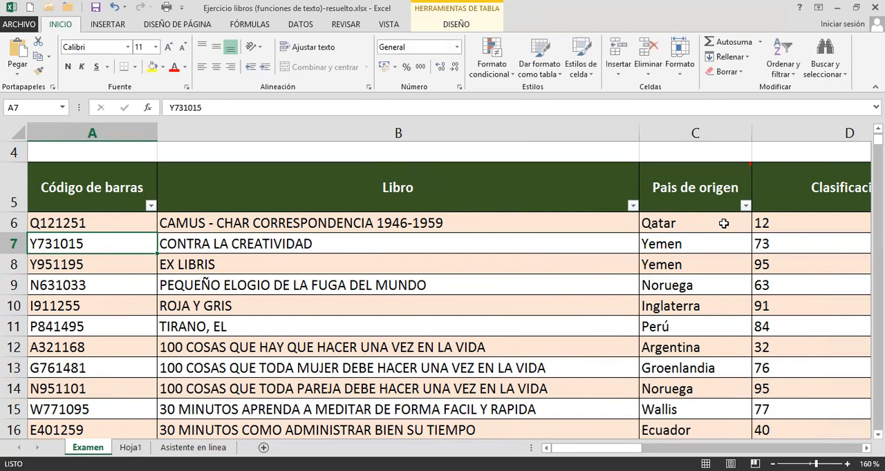
Narrow the Clasificación column D and the "1er carácter del código" column H to bring the lookup tables closer.
{"action": "left_click", "coordinate": [799, 217]}
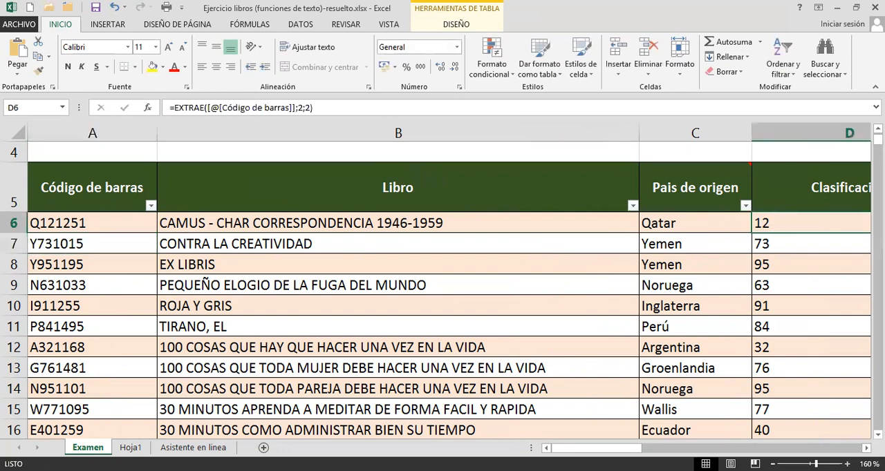
{"action": "scroll", "coordinate": [300, 252], "scroll_direction": "right", "scroll_amount": 3}
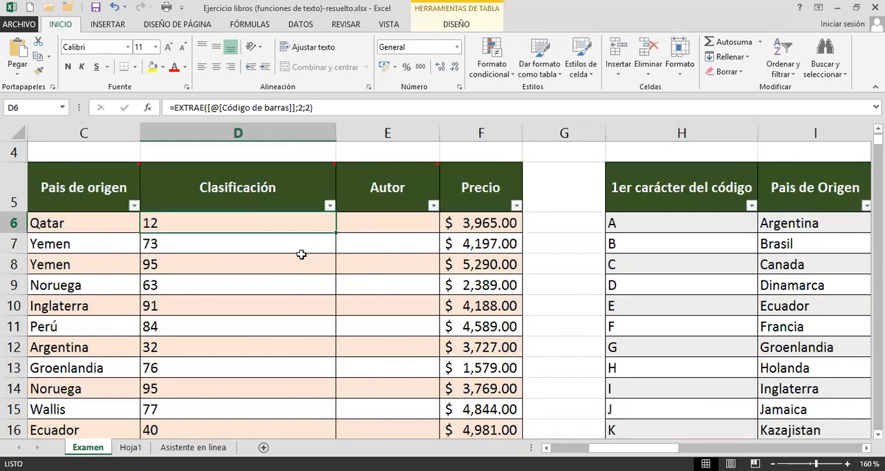
{"action": "left_click_drag", "start_coordinate": [335, 131], "coordinate": [247, 139]}
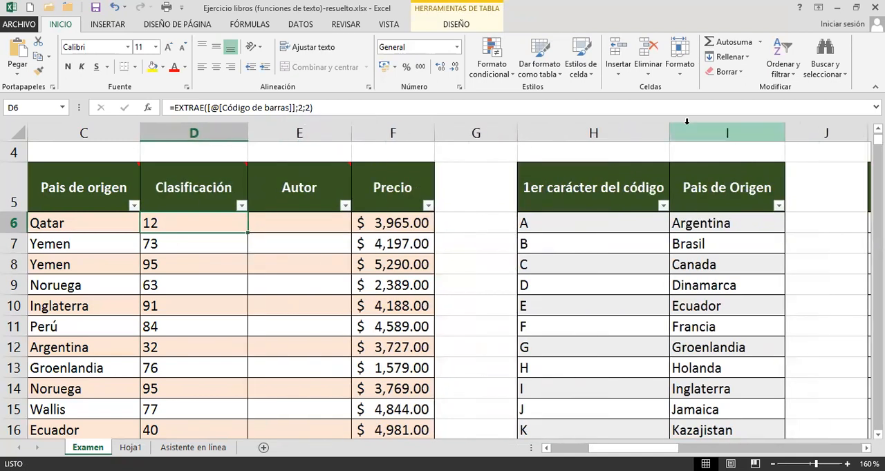
{"action": "left_click_drag", "start_coordinate": [670, 128], "coordinate": [606, 128]}
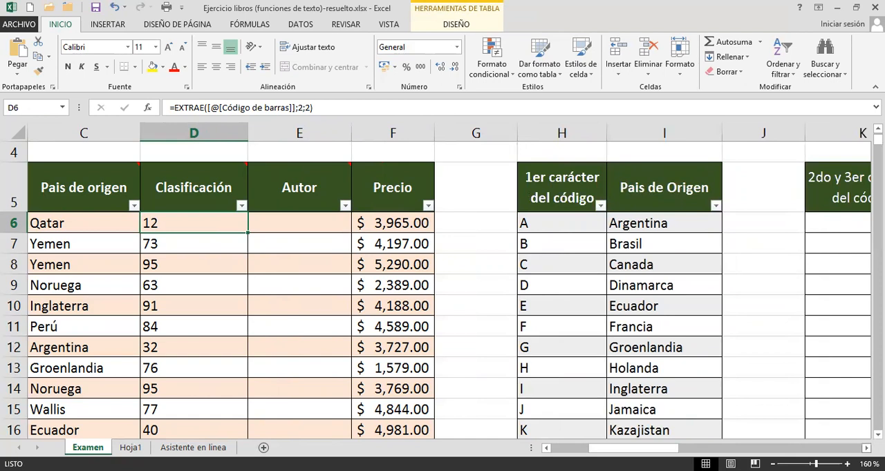
{"action": "scroll", "coordinate": [449, 291], "scroll_direction": "right", "scroll_amount": 1}
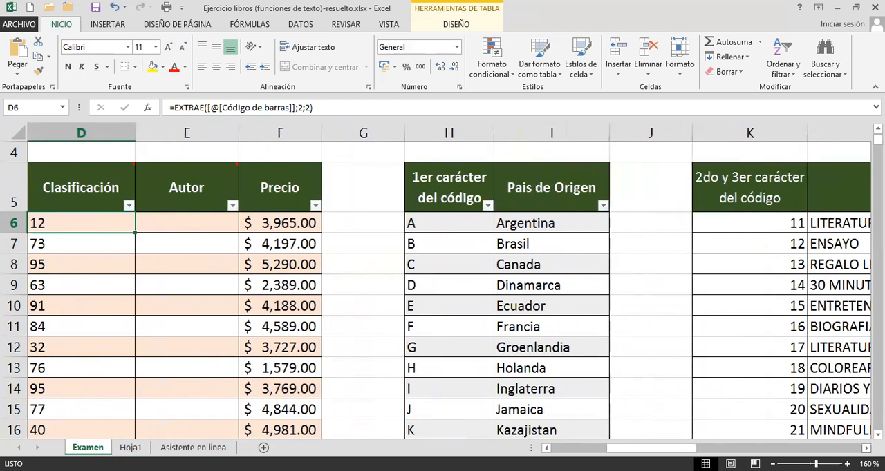
Format the classification list K5:N85 as a table with headers, using the medium yellow style.
{"action": "scroll", "coordinate": [691, 277], "scroll_direction": "right", "scroll_amount": 1}
{"action": "left_click", "coordinate": [654, 279]}
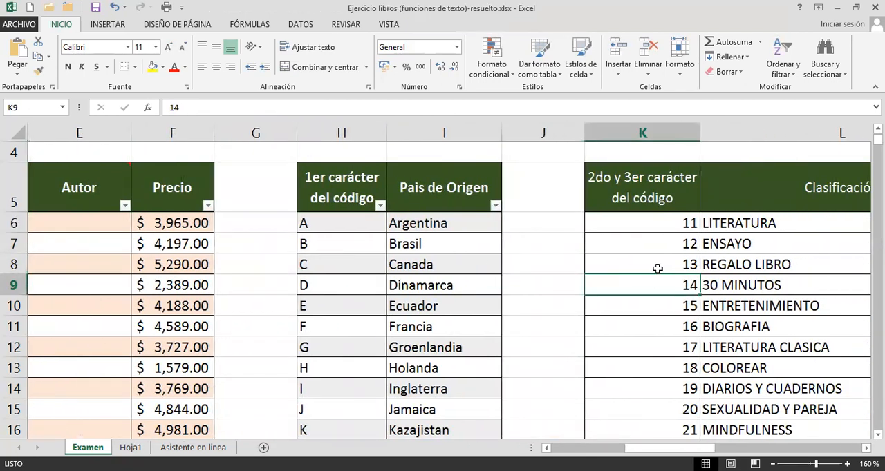
{"action": "left_click", "coordinate": [543, 59]}
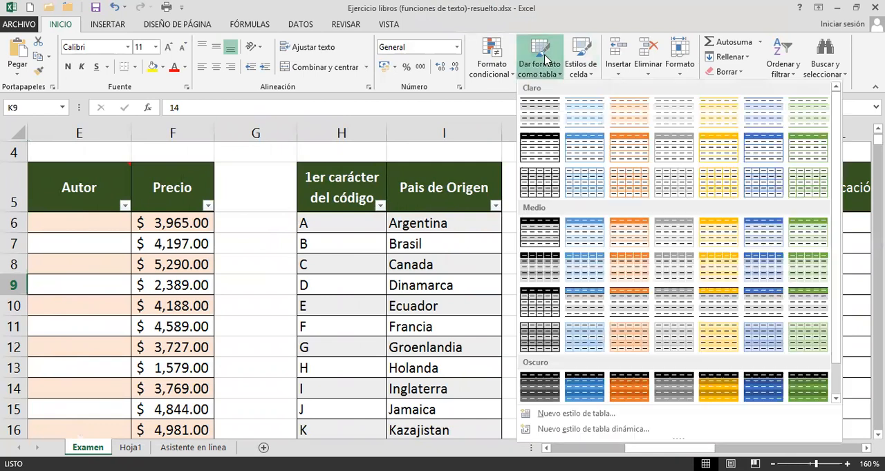
{"action": "left_click", "coordinate": [706, 228]}
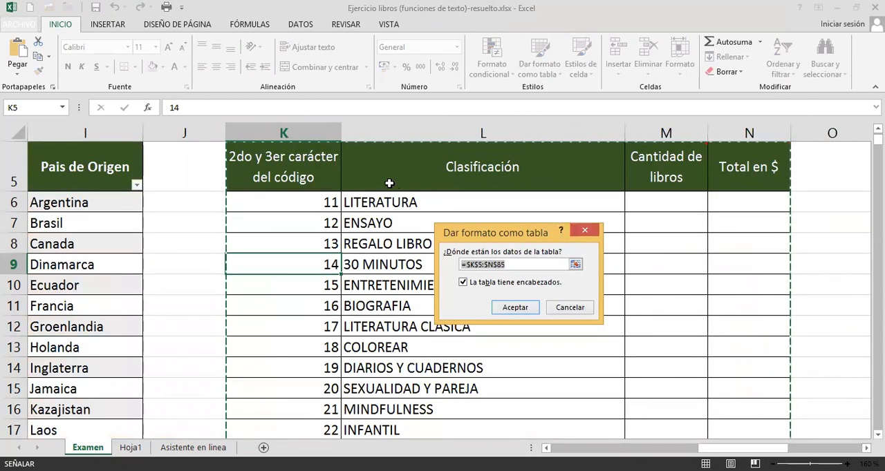
{"action": "scroll", "coordinate": [696, 257], "scroll_direction": "down", "scroll_amount": 5}
{"action": "scroll", "coordinate": [696, 257], "scroll_direction": "down", "scroll_amount": 10}
{"action": "mouse_move", "coordinate": [878, 145]}
{"action": "left_mouse_down"}
{"action": "mouse_move", "coordinate": [878, 156]}
{"action": "mouse_move", "coordinate": [878, 145]}
{"action": "left_mouse_up"}
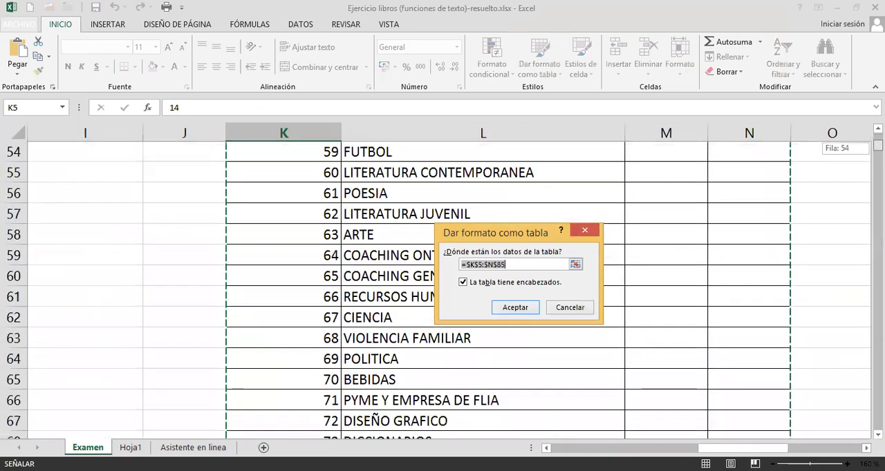
{"action": "scroll", "coordinate": [588, 270], "scroll_direction": "down", "scroll_amount": 8}
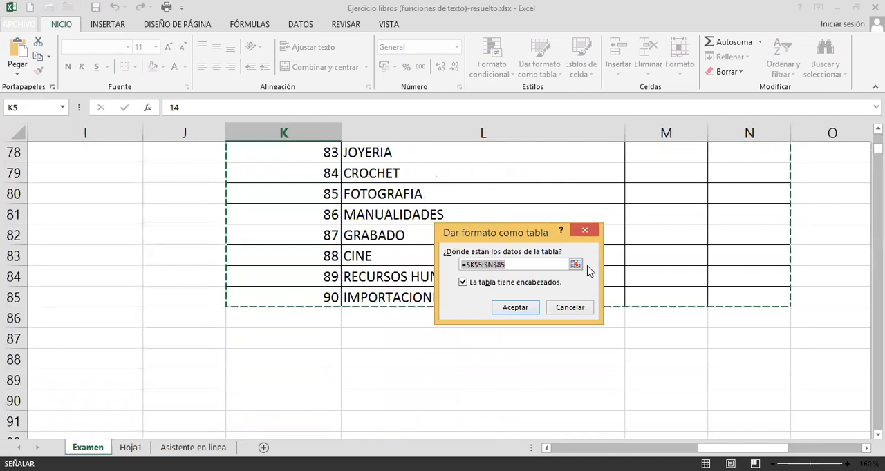
{"action": "scroll", "coordinate": [587, 271], "scroll_direction": "up", "scroll_amount": 18}
{"action": "scroll", "coordinate": [584, 275], "scroll_direction": "up", "scroll_amount": 8}
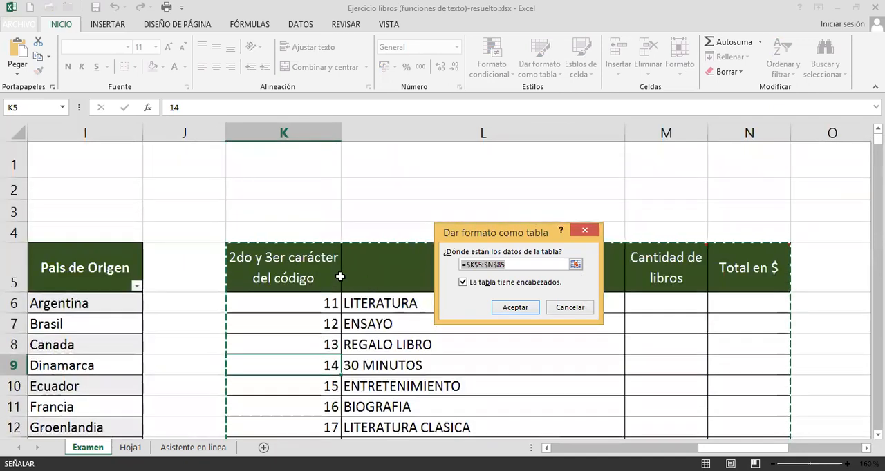
{"action": "left_click", "coordinate": [463, 281]}
{"action": "left_click", "coordinate": [462, 281]}
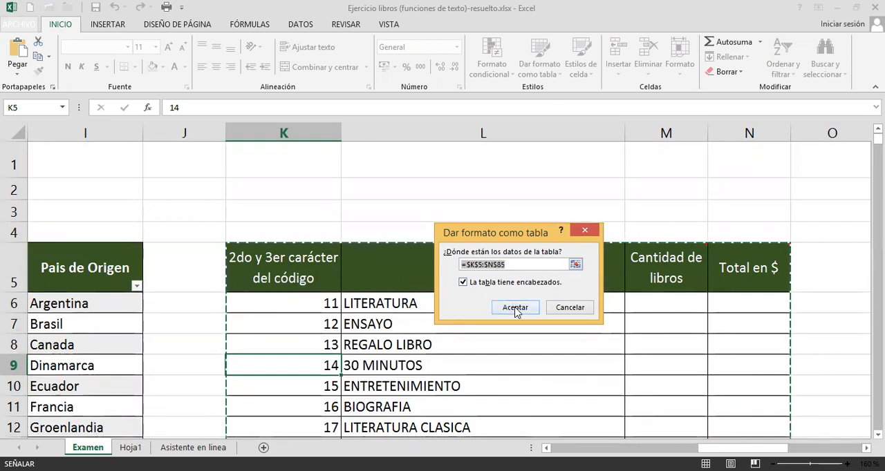
{"action": "left_click", "coordinate": [515, 308]}
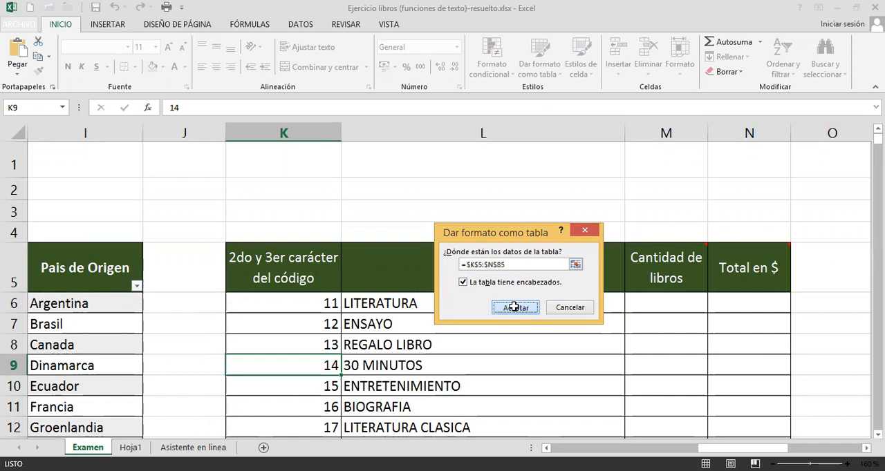
Name the new classification table Clasificacion.
{"action": "type", "text": "Clasif"}
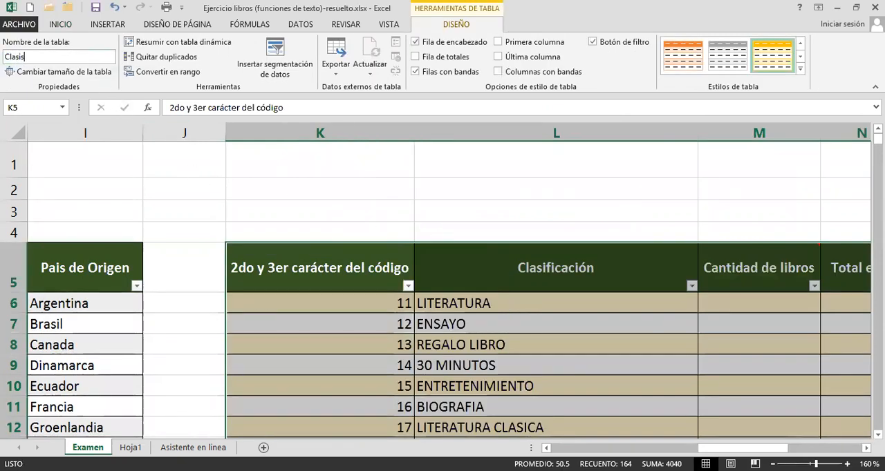
{"action": "type", "text": "icacion"}
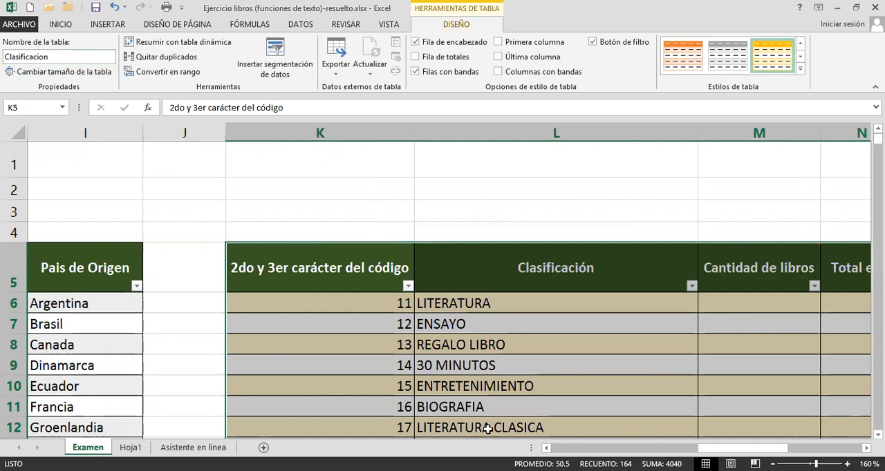
Nest the EXTRAE formula in D6 inside BUSCARV so the extracted characters become the lookup value.
{"action": "left_click", "coordinate": [100, 296]}
{"action": "key", "text": "Left"}
{"action": "key", "text": "Left"}
{"action": "key", "text": "Left"}
{"action": "key", "text": "Left"}
{"action": "key", "text": "Left"}
{"action": "key", "text": "Left"}
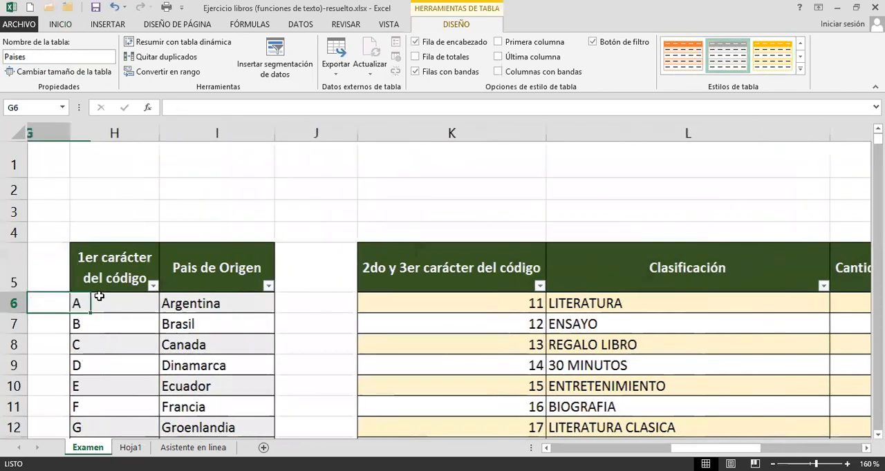
{"action": "left_click", "coordinate": [165, 302]}
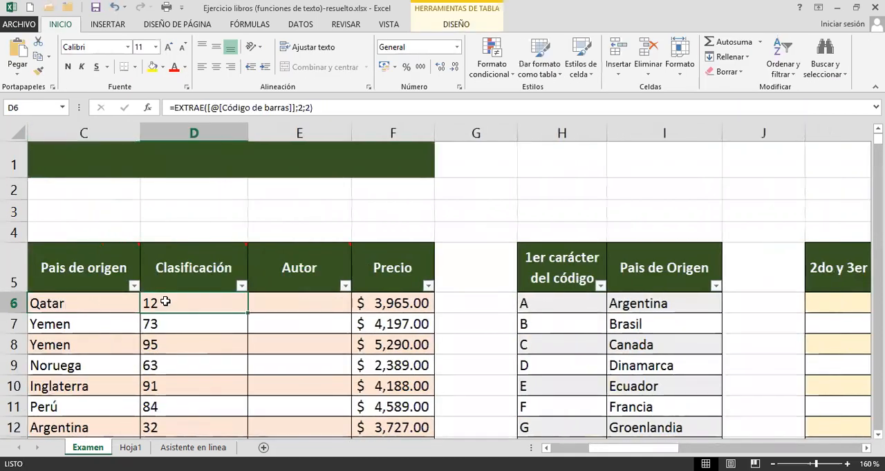
{"action": "double_click", "coordinate": [165, 301]}
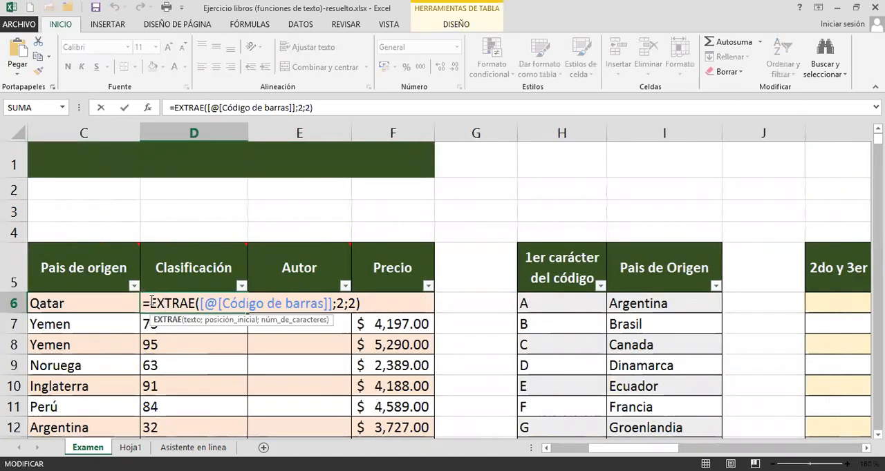
{"action": "left_click", "coordinate": [152, 302]}
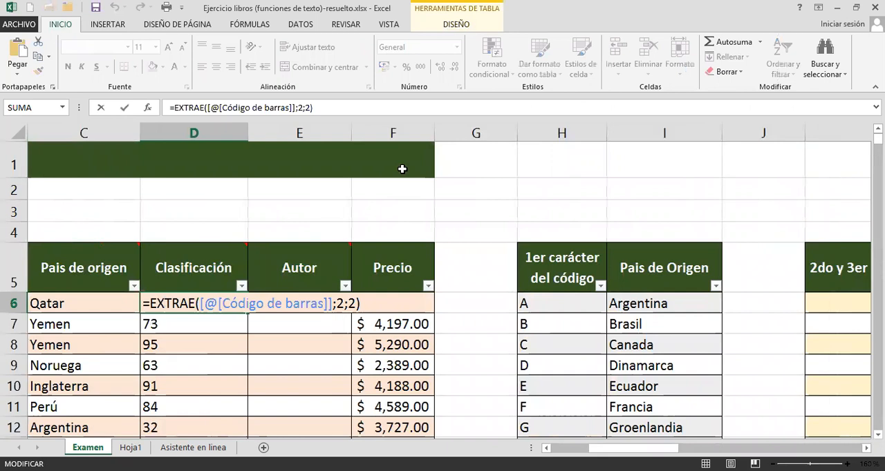
{"action": "type", "text": "BUSCARV("}
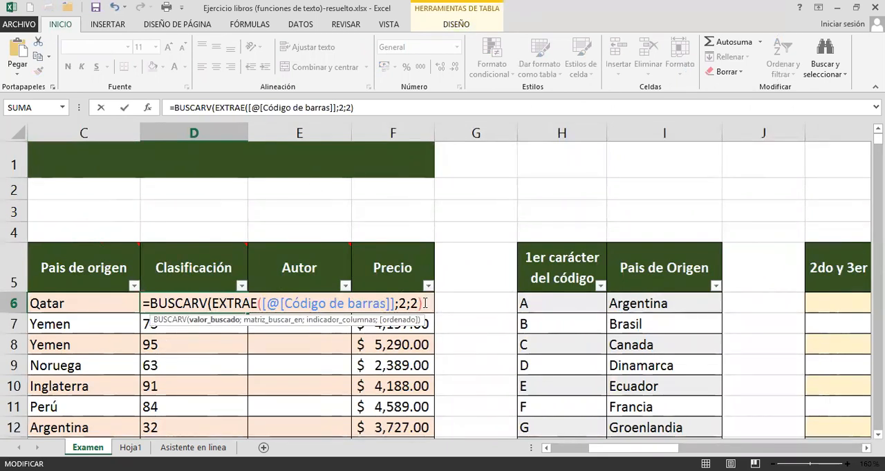
{"action": "type", "text": ";"}
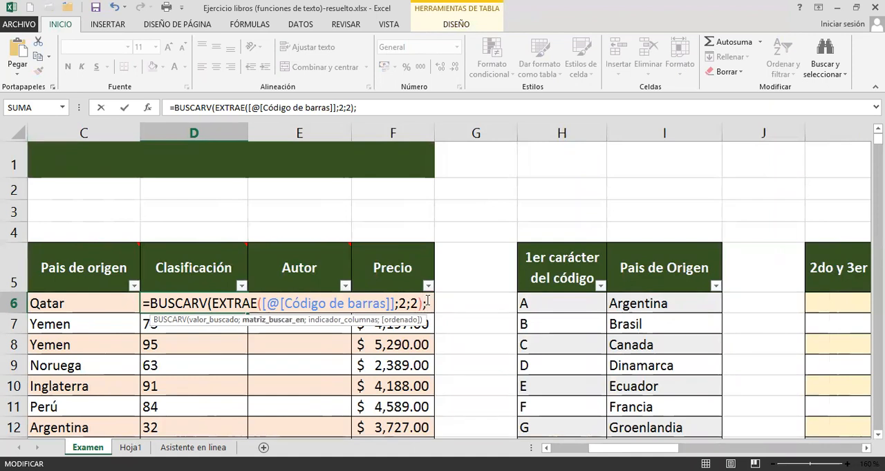
{"action": "type", "text": "cla"}
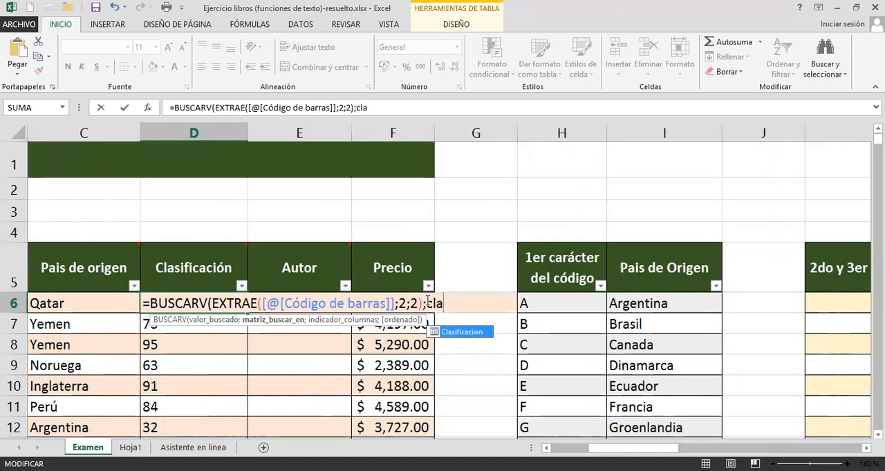
Use the Clasificacion table as the lookup range of the BUSCARV formula in D6.
{"action": "key", "text": "Tab"}
{"action": "type", "text": ";"}
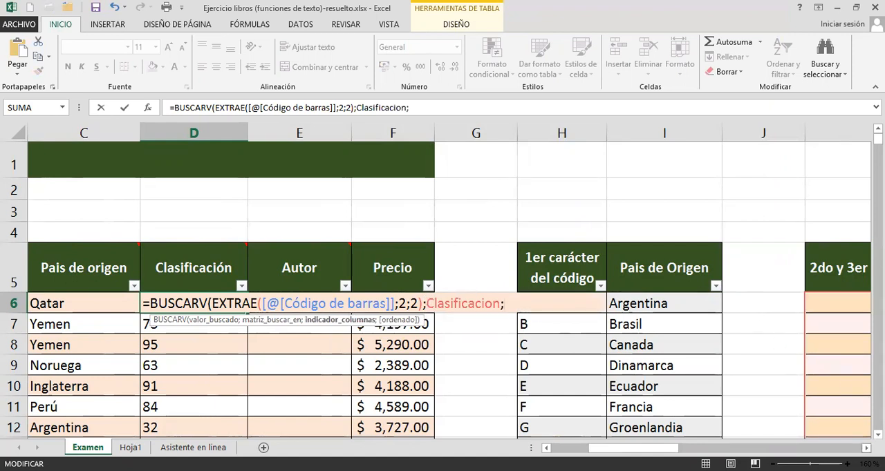
Complete the BUSCARV formula with column index 2 and FALSO for an exact match, and enter it for the whole Clasificación column.
{"action": "left_click", "coordinate": [866, 448]}
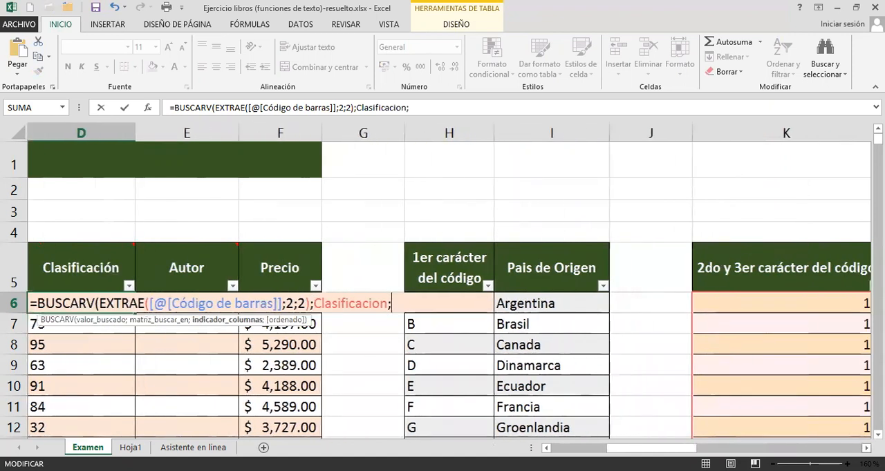
{"action": "left_click", "coordinate": [865, 448]}
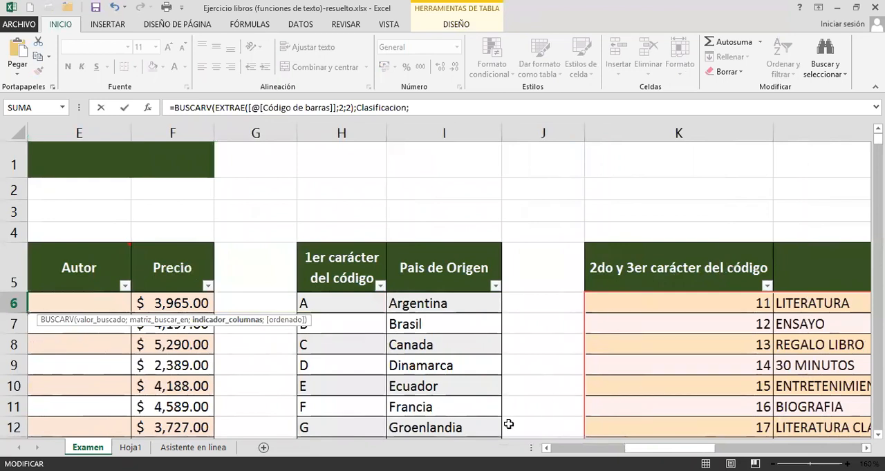
{"action": "left_click", "coordinate": [546, 448]}
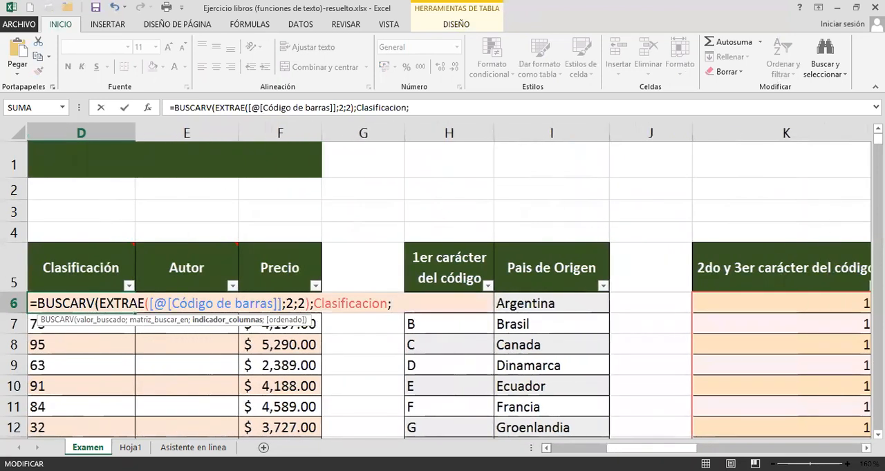
{"action": "type", "text": "2"}
{"action": "type", "text": ";fal"}
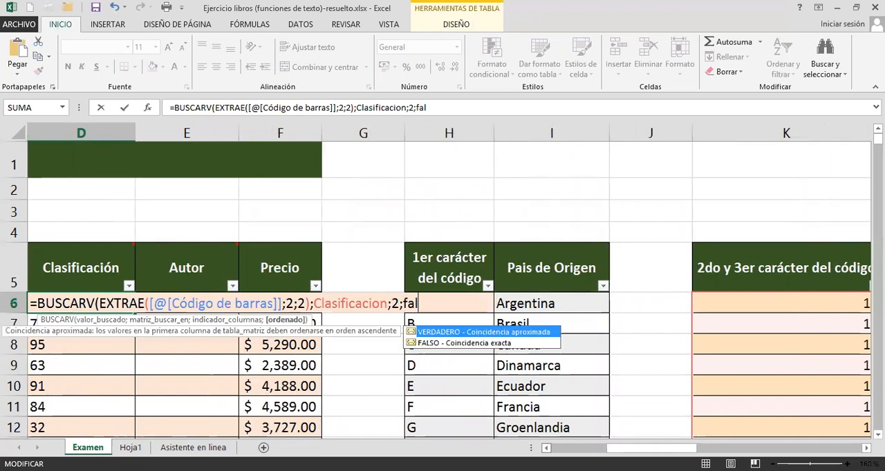
{"action": "type", "text": "so)"}
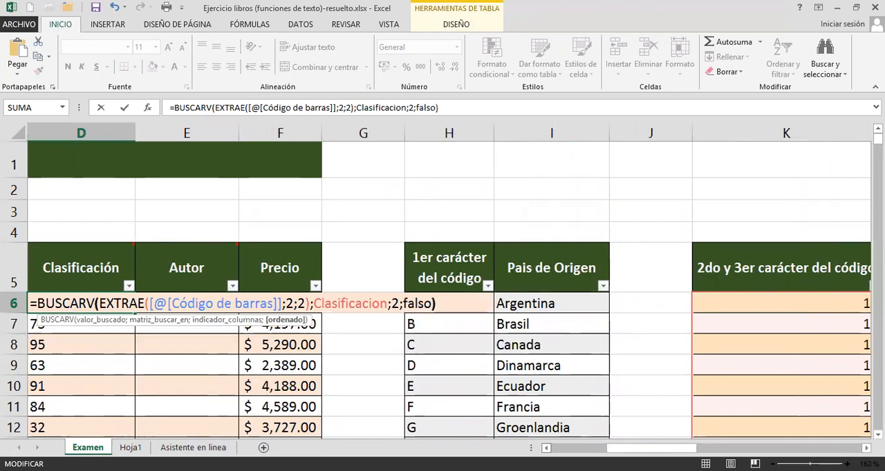
{"action": "key", "text": "Return"}
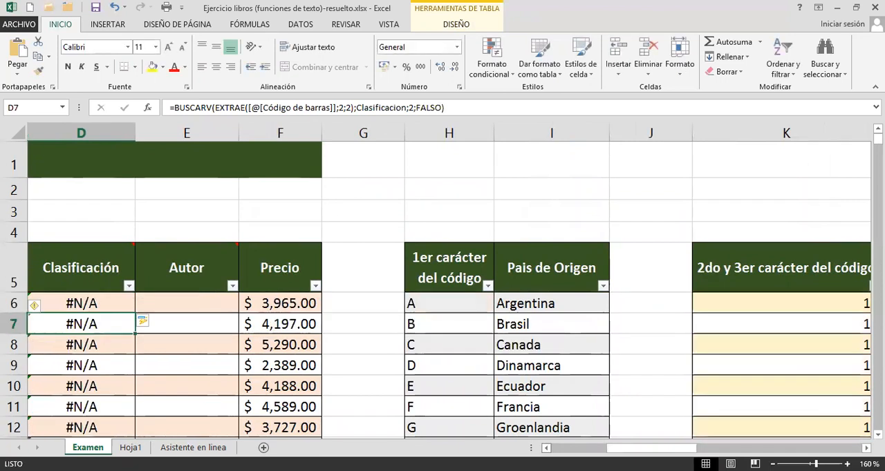
Check the BUSCARV formula in D6 against the barcode in A6.
{"action": "left_click", "coordinate": [90, 305]}
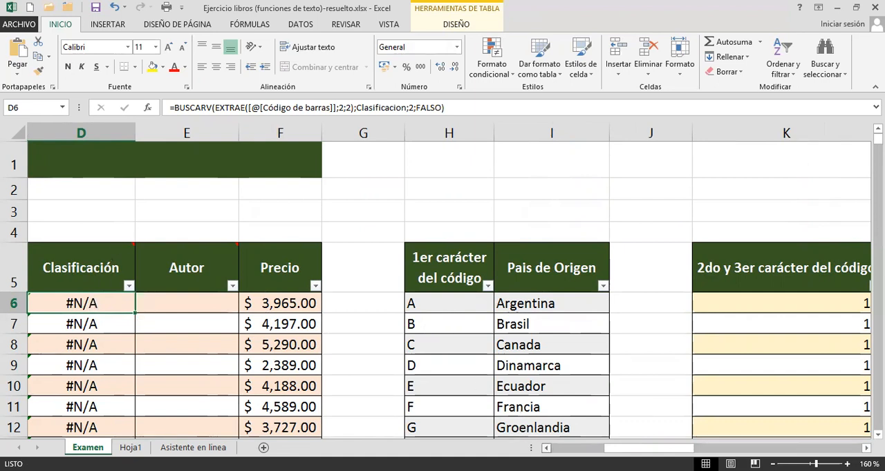
{"action": "left_click", "coordinate": [546, 448]}
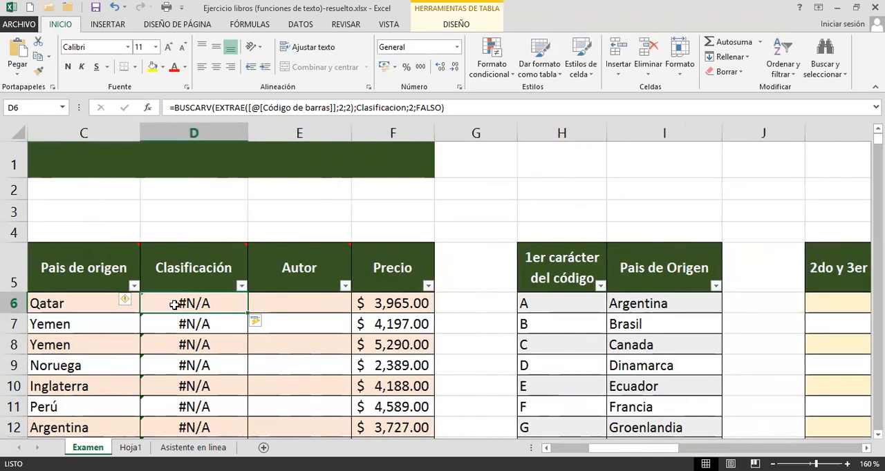
{"action": "left_click_drag", "start_coordinate": [613, 448], "coordinate": [574, 448]}
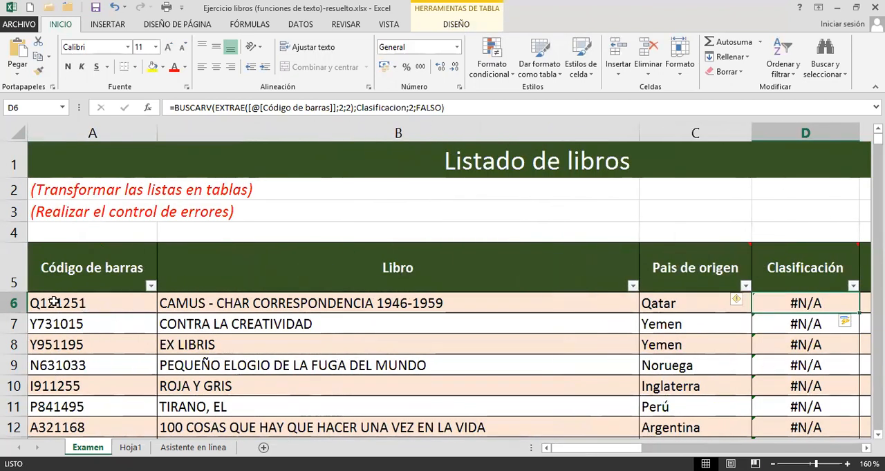
Autofit the "2do y 3er carácter del código" column K.
{"action": "left_click", "coordinate": [865, 448]}
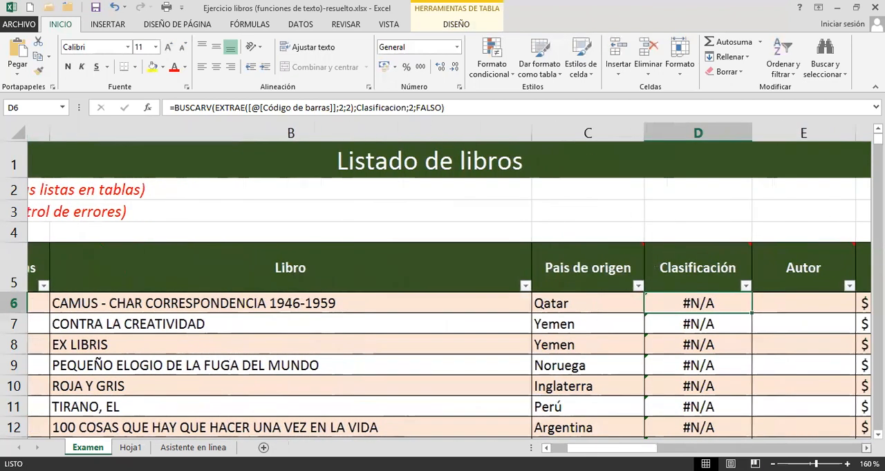
{"action": "left_click", "coordinate": [866, 449]}
{"action": "left_click", "coordinate": [866, 448]}
{"action": "left_click", "coordinate": [866, 449]}
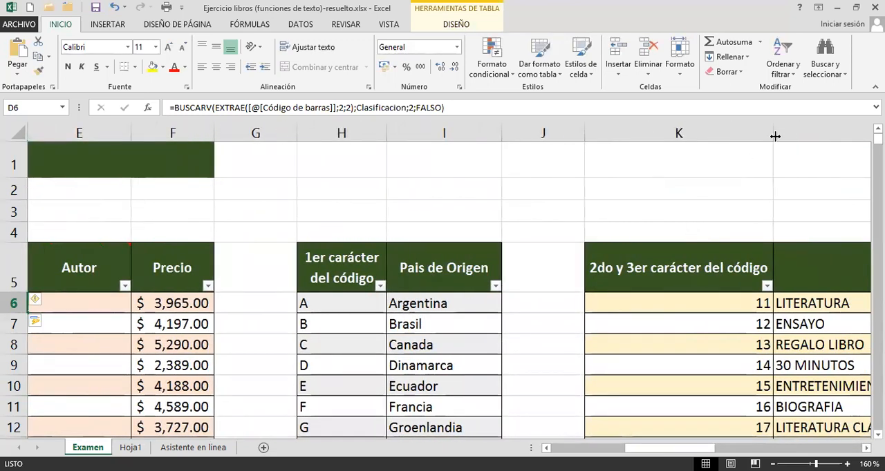
{"action": "double_click", "coordinate": [775, 137]}
Compare the code and classification in K7:L7 with the second and third characters of the barcode in A6, leaving the barcode unedited.
{"action": "left_click", "coordinate": [671, 319]}
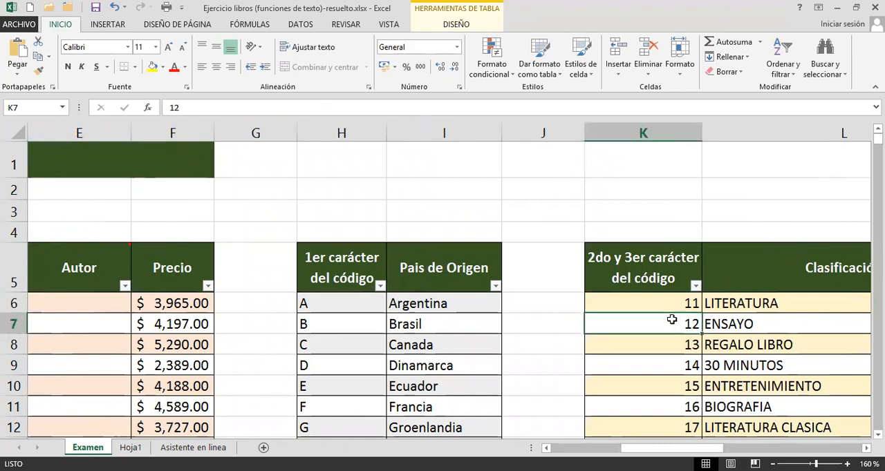
{"action": "mouse_move", "coordinate": [671, 320]}
{"action": "left_mouse_down"}
{"action": "mouse_move", "coordinate": [719, 322]}
{"action": "mouse_move", "coordinate": [700, 327]}
{"action": "left_mouse_up"}
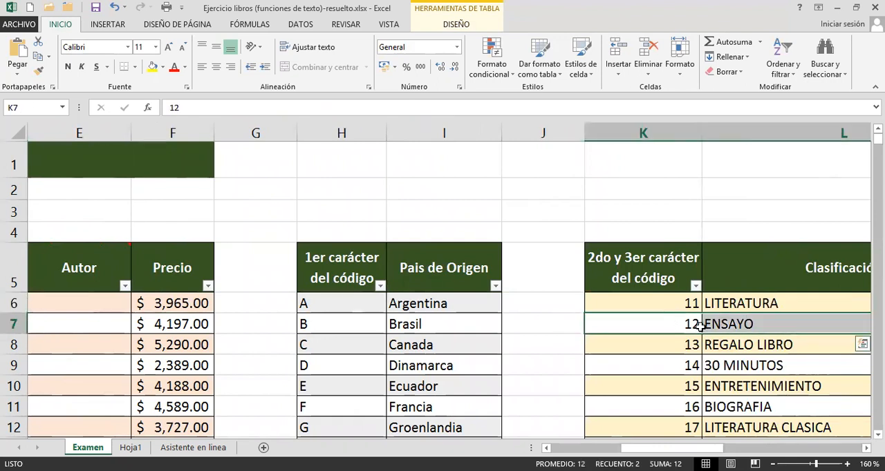
{"action": "left_click_drag", "start_coordinate": [670, 448], "coordinate": [593, 448]}
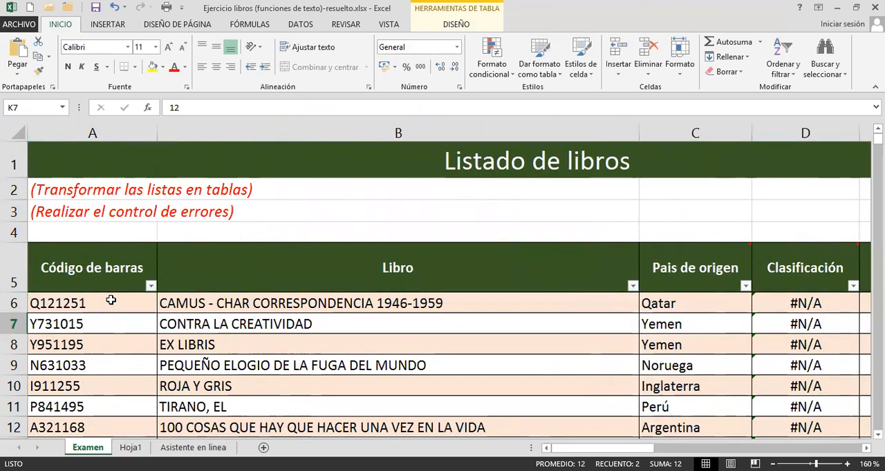
{"action": "left_click", "coordinate": [44, 308]}
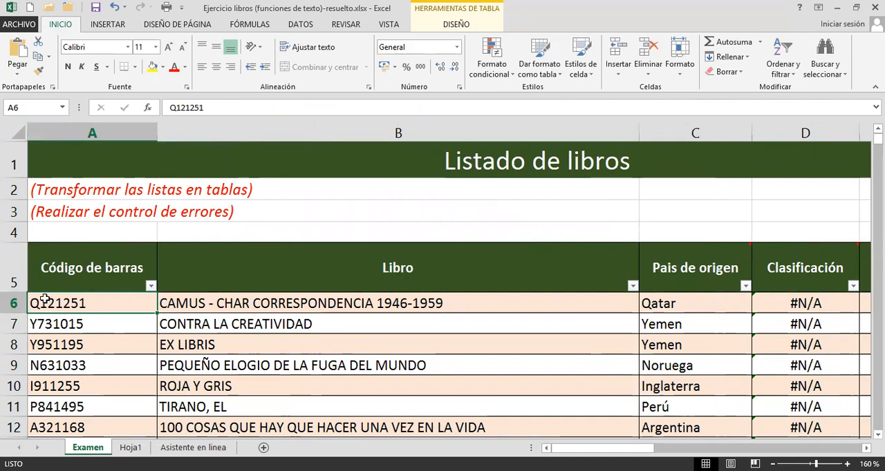
{"action": "double_click", "coordinate": [72, 304]}
{"action": "left_click_drag", "start_coordinate": [42, 303], "coordinate": [55, 303]}
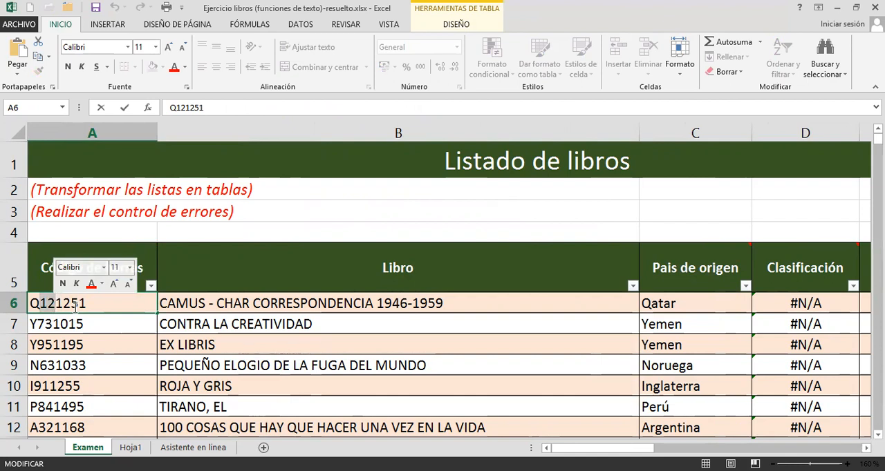
{"action": "key", "text": "Return"}
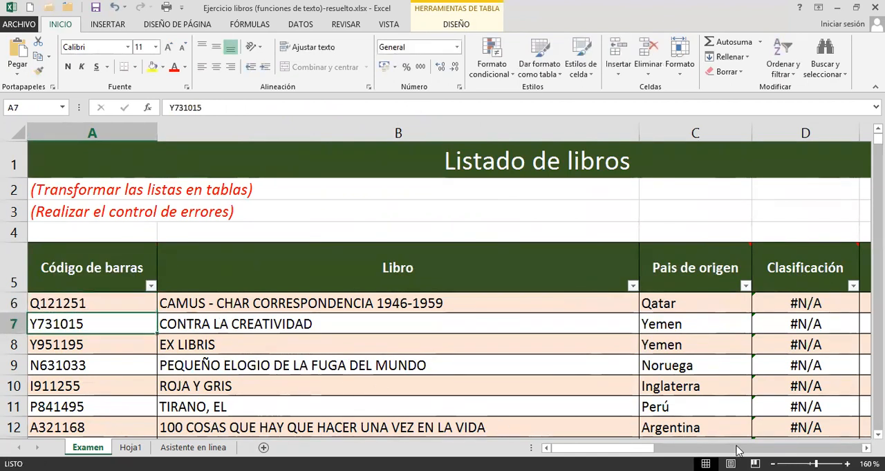
Convert the code 11 in K6 to text by prefixing it with an apostrophe.
{"action": "left_click", "coordinate": [866, 449]}
{"action": "left_click", "coordinate": [866, 448]}
{"action": "left_click", "coordinate": [866, 449]}
{"action": "left_click", "coordinate": [866, 448]}
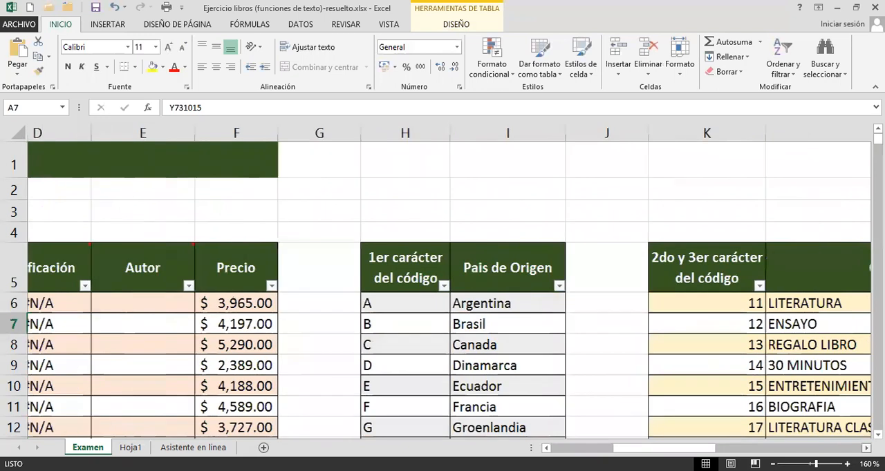
{"action": "left_click", "coordinate": [654, 319]}
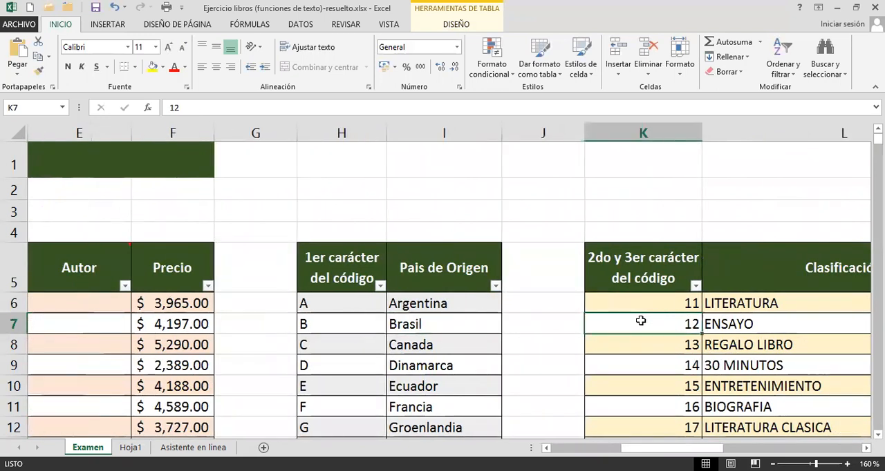
{"action": "left_click_drag", "start_coordinate": [662, 300], "coordinate": [664, 388]}
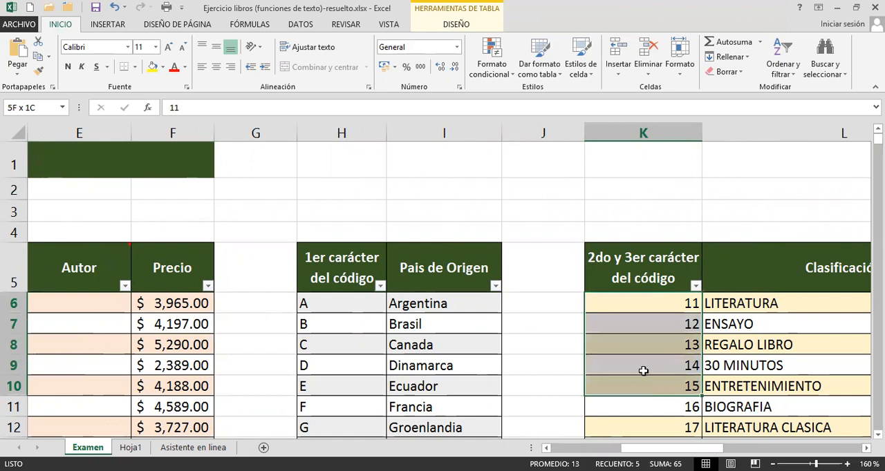
{"action": "double_click", "coordinate": [637, 303]}
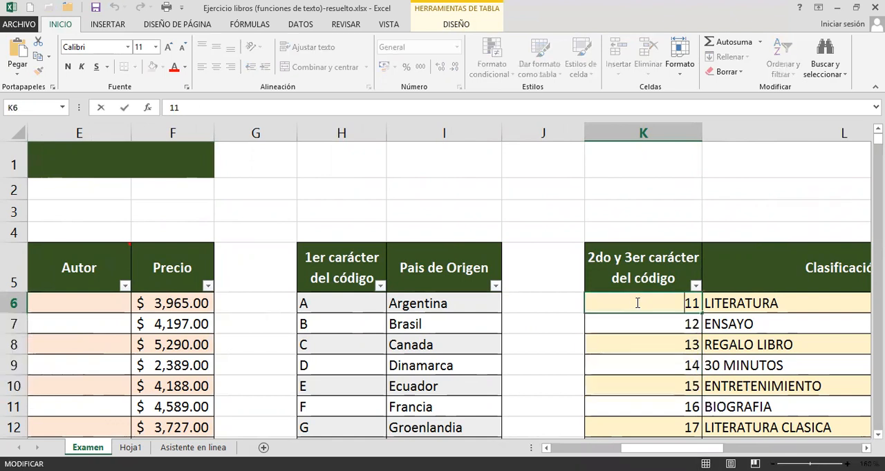
{"action": "type", "text": "'"}
{"action": "key", "text": "ctrl+Return"}
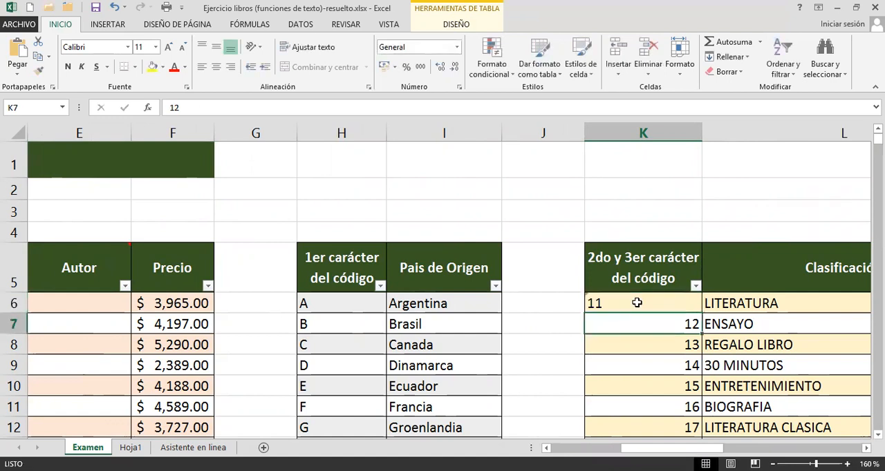
Fill the text codes from K6 down to K85 and right-align them.
{"action": "left_click_drag", "start_coordinate": [701, 312], "coordinate": [692, 410]}
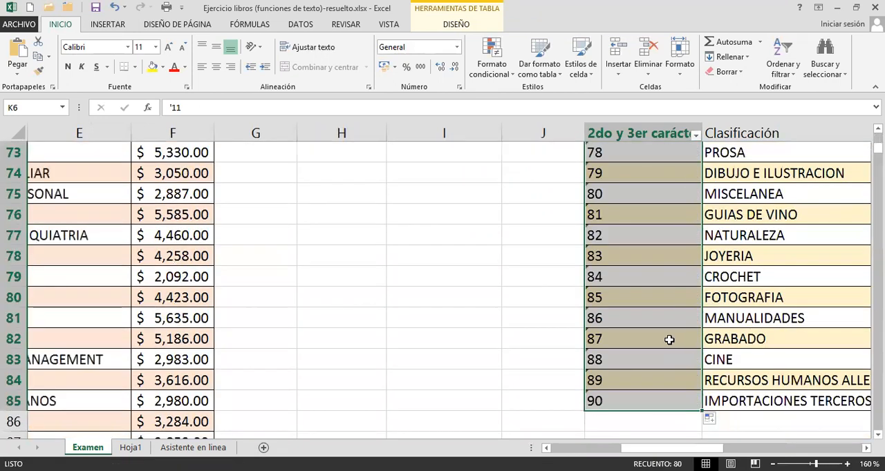
{"action": "left_click", "coordinate": [231, 67]}
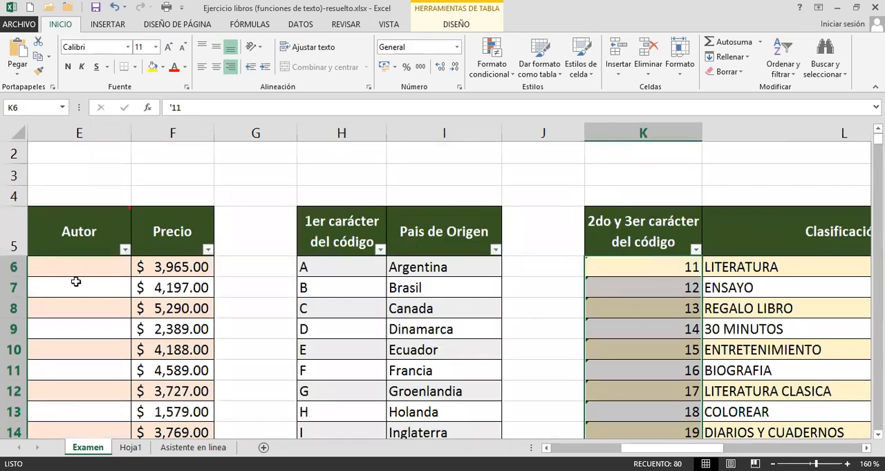
{"action": "left_click", "coordinate": [76, 280]}
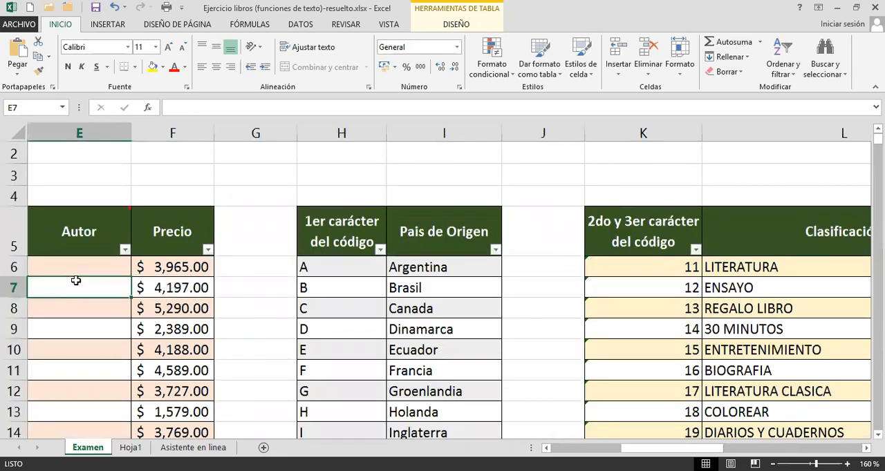
Check the Clasificación results in D6 and D8, comparing D8 with the second and third characters of the barcode in A8.
{"action": "key", "text": "Left"}
{"action": "key", "text": "Left"}
{"action": "left_click", "coordinate": [169, 269]}
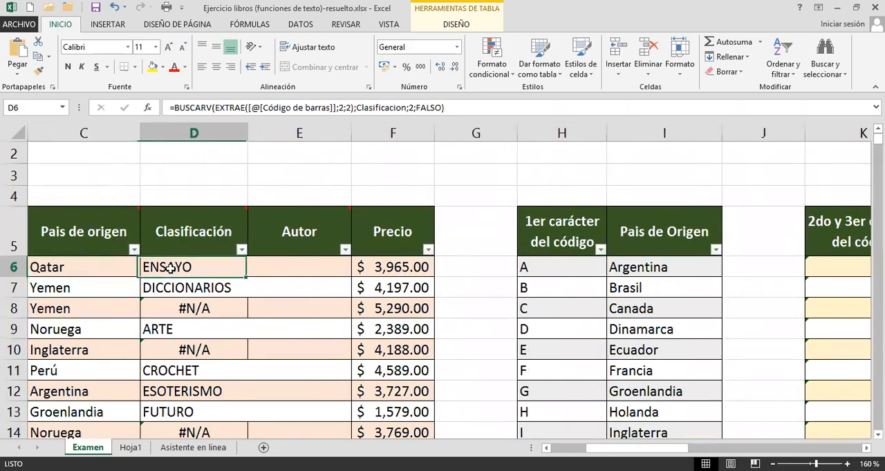
{"action": "left_click", "coordinate": [200, 309]}
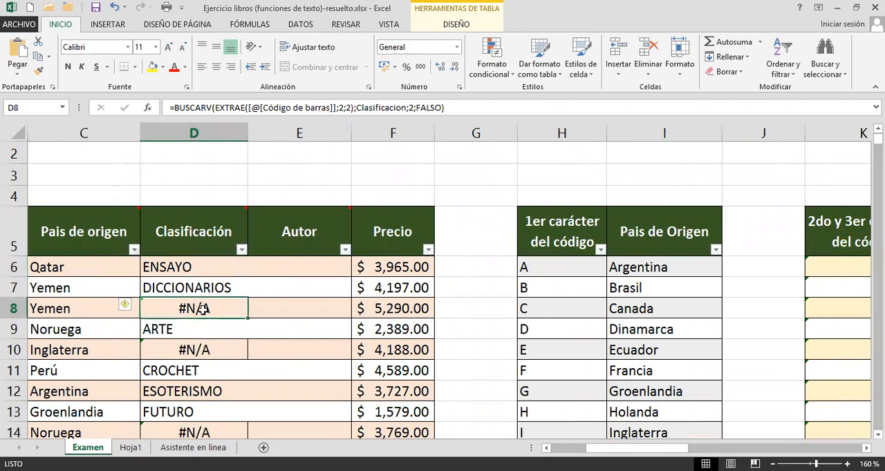
{"action": "scroll", "coordinate": [222, 343], "scroll_direction": "down", "scroll_amount": 2}
{"action": "left_click_drag", "start_coordinate": [636, 448], "coordinate": [603, 448]}
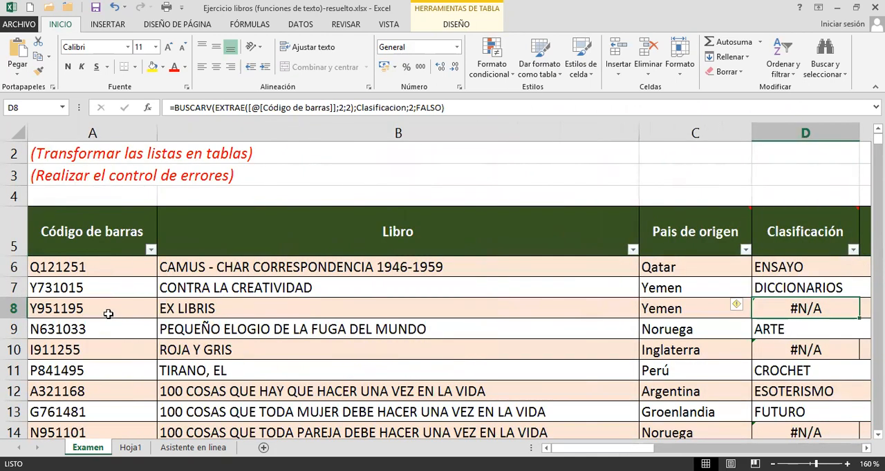
{"action": "double_click", "coordinate": [76, 309]}
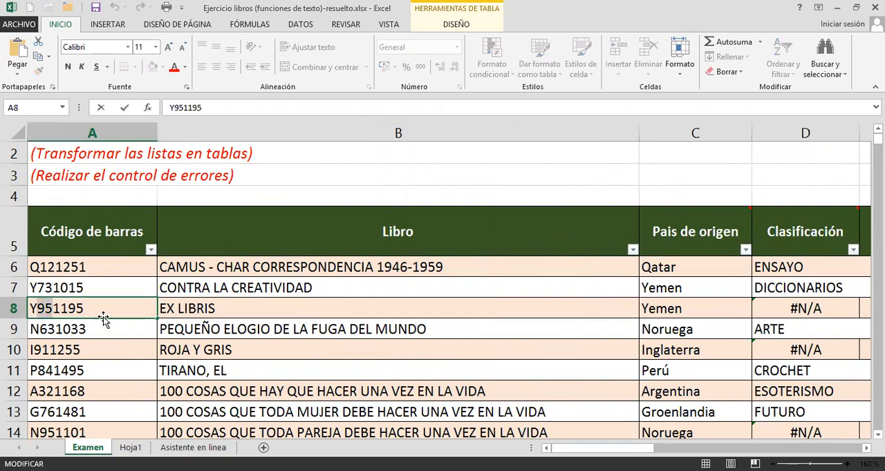
{"action": "key", "text": "Return"}
{"action": "left_click", "coordinate": [816, 311]}
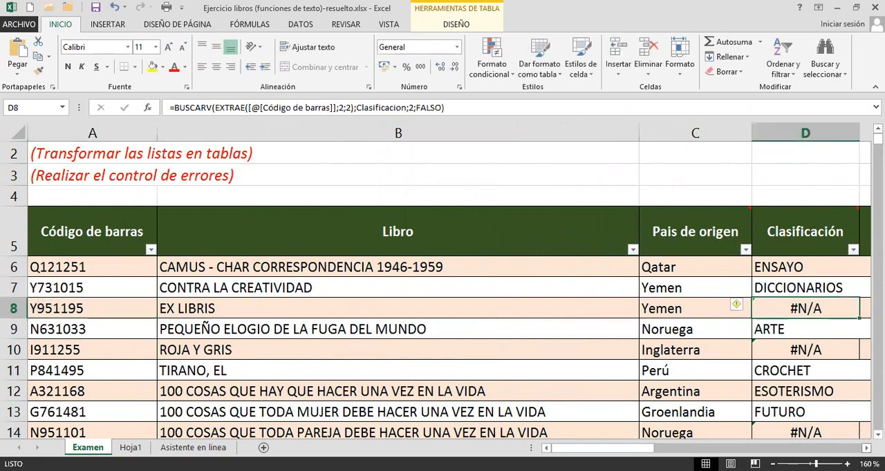
{"action": "scroll", "coordinate": [450, 384], "scroll_direction": "right", "scroll_amount": 5}
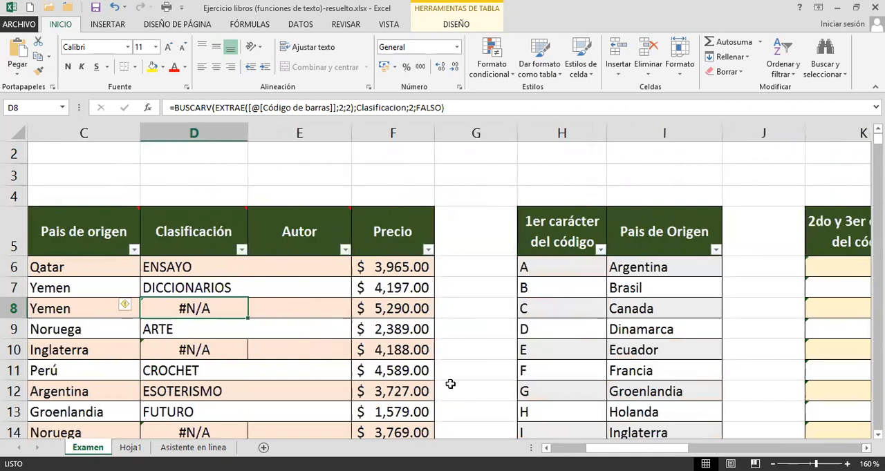
Review the D6 formula and the error-control pattern si(eserror(X)=verdadero;"Mensaje";X) in cell A1 of the Hoja1 sheet.
{"action": "left_click", "coordinate": [217, 267]}
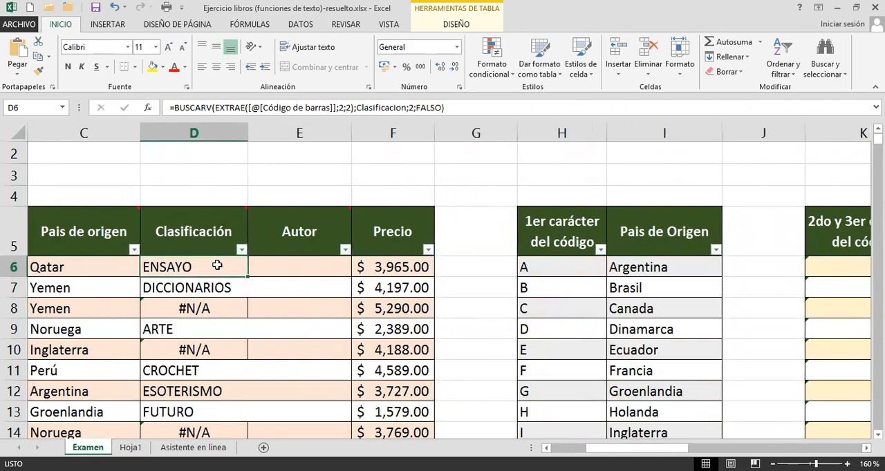
{"action": "double_click", "coordinate": [217, 266]}
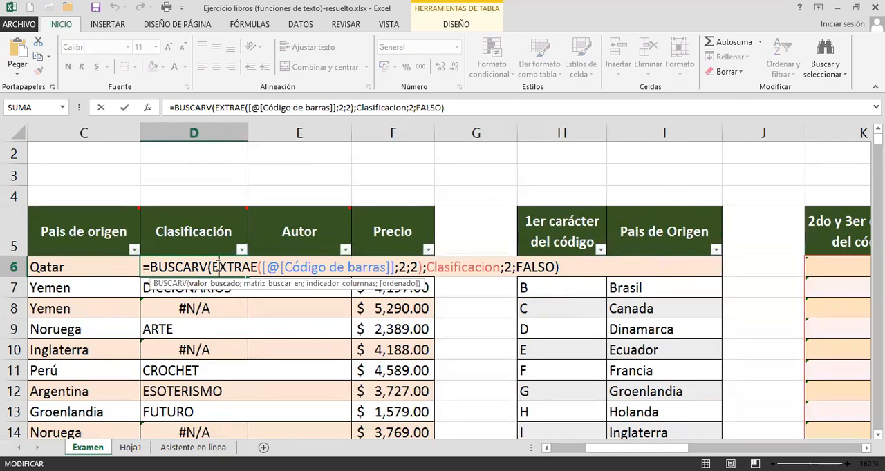
{"action": "key", "text": "Escape"}
{"action": "left_click", "coordinate": [198, 448]}
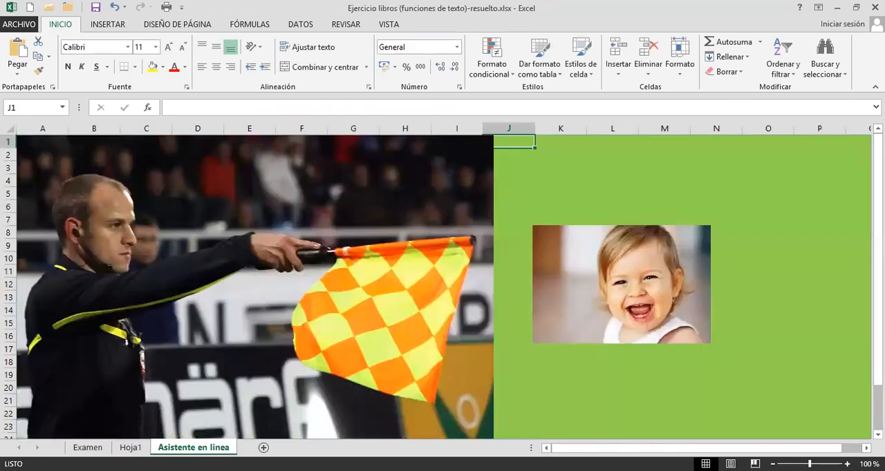
{"action": "left_click", "coordinate": [131, 448]}
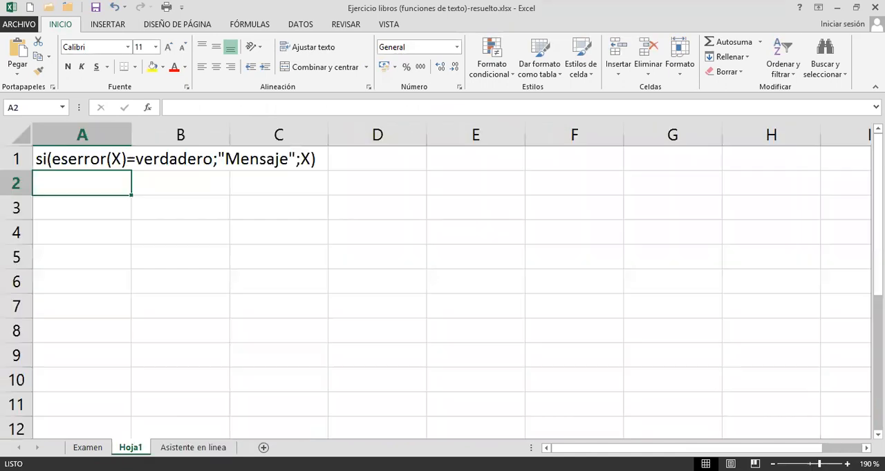
{"action": "left_click", "coordinate": [81, 161]}
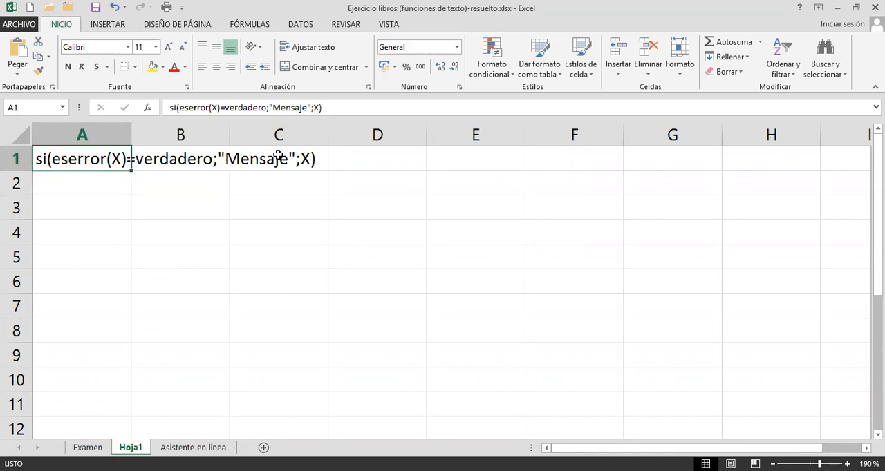
Copy the whole BUSCARV expression from D6 of the Examen sheet, without its equals sign.
{"action": "left_click", "coordinate": [76, 448]}
{"action": "left_click", "coordinate": [173, 330]}
{"action": "left_click", "coordinate": [175, 267]}
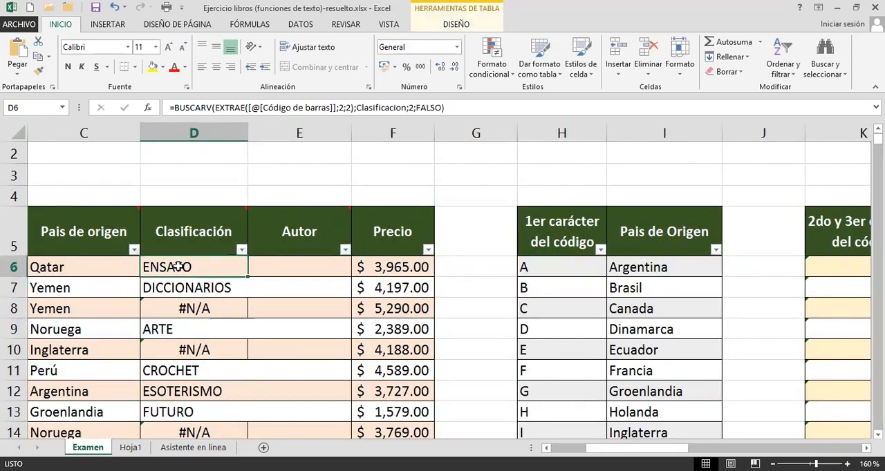
{"action": "double_click", "coordinate": [161, 268]}
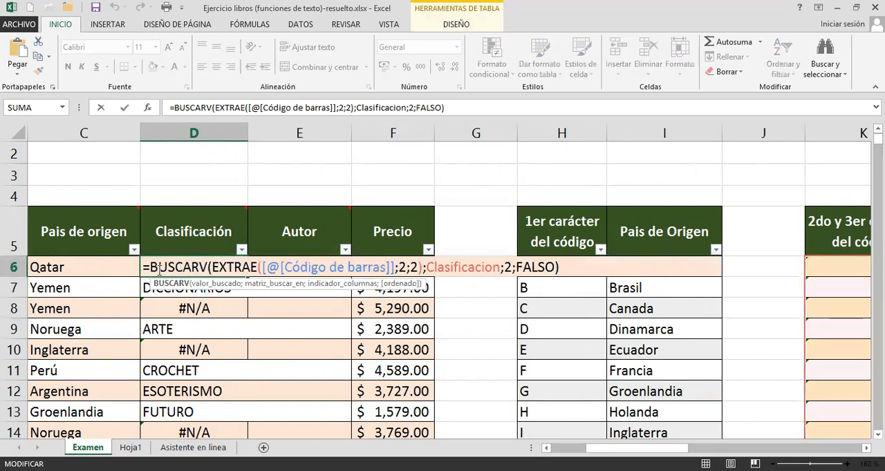
{"action": "left_click_drag", "start_coordinate": [154, 270], "coordinate": [299, 268]}
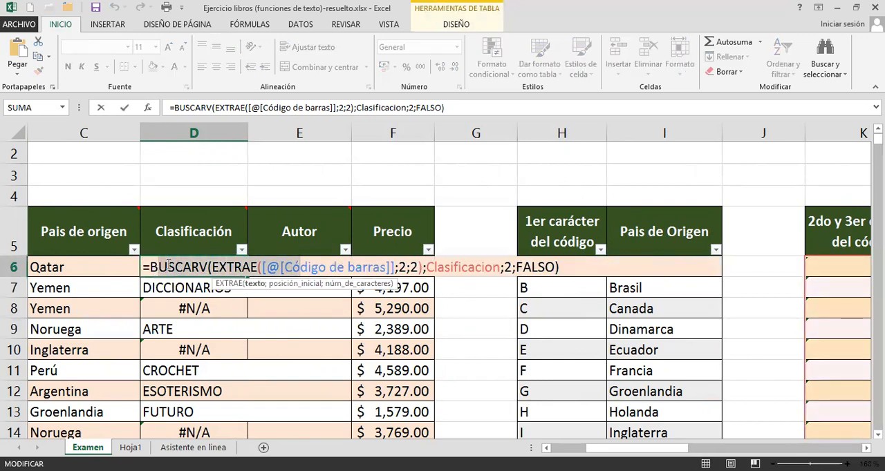
{"action": "left_click_drag", "start_coordinate": [151, 268], "coordinate": [582, 271]}
{"action": "key", "text": "ctrl+c"}
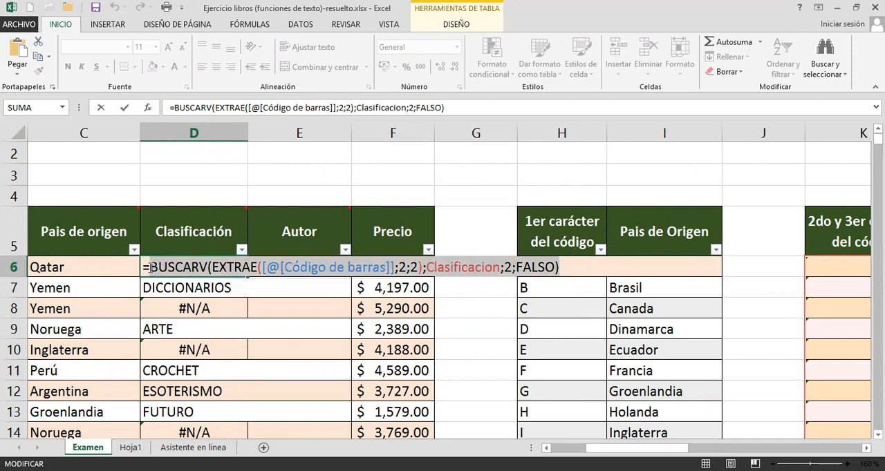
Wrap the BUSCARV expression in D6 in an ESERROR check that starts the logical test of a SI function.
{"action": "left_click", "coordinate": [214, 257]}
{"action": "mouse_move", "coordinate": [215, 256]}
{"action": "type", "text": "si(ese"}
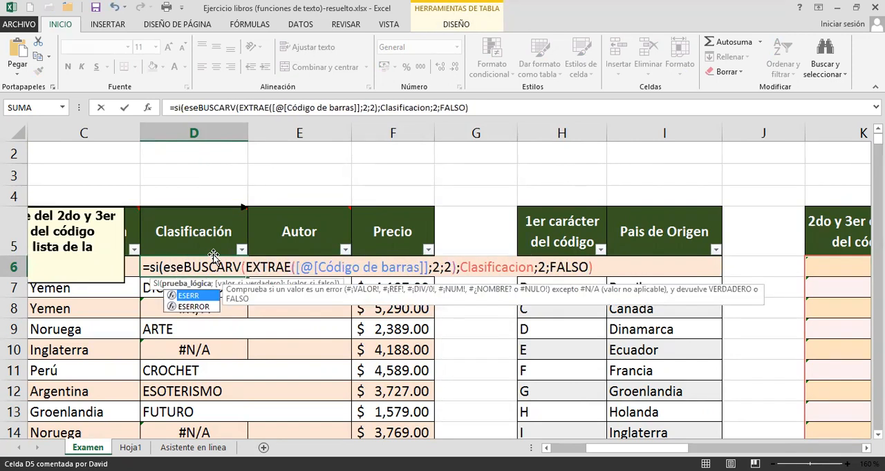
{"action": "key", "text": "Down"}
{"action": "key", "text": "Tab"}
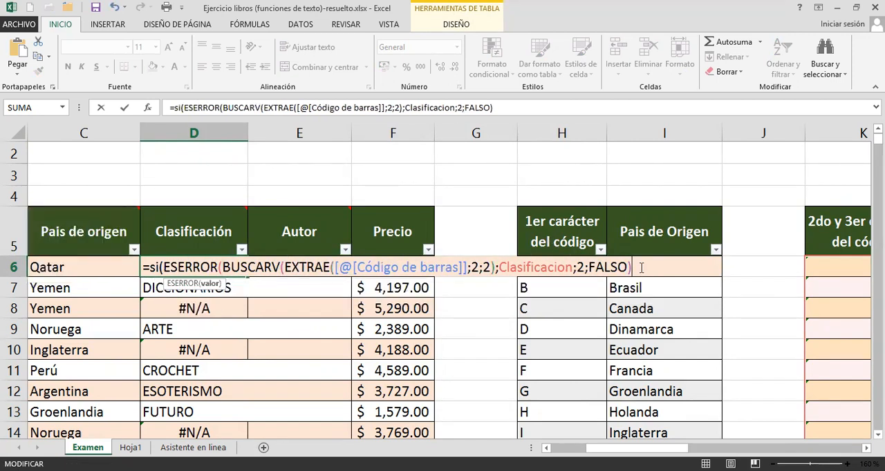
{"action": "type", "text": "="}
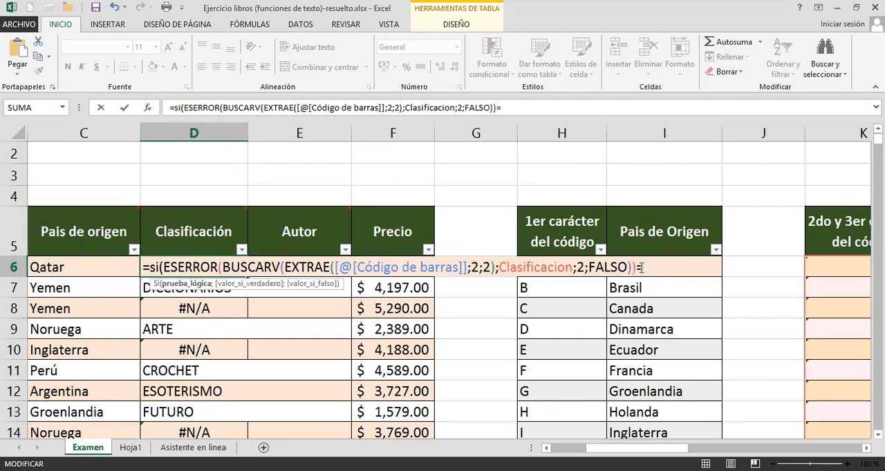
{"action": "type", "text": "VERDADERO;\"Error"}
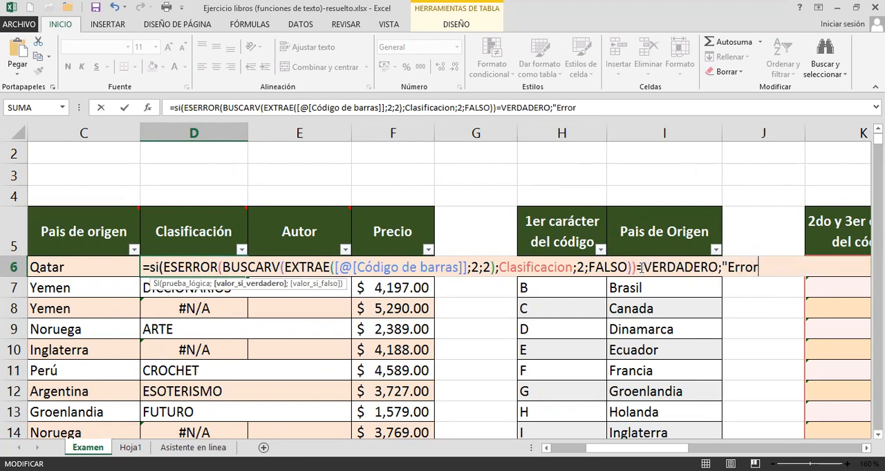
{"action": "type", "text": "\";"}
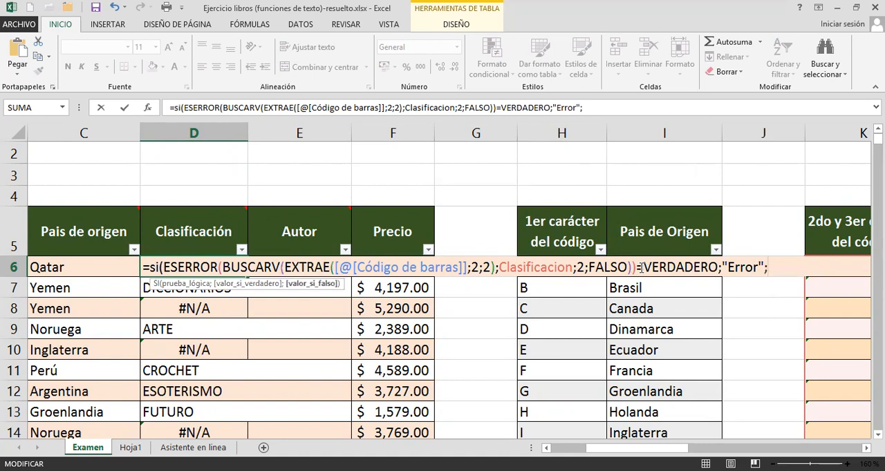
Complete the SI formula with VERDADERO, the message "Error" and the copied BUSCARV expression, and enter it for the whole Clasificación column.
{"action": "key", "text": "ctrl+v"}
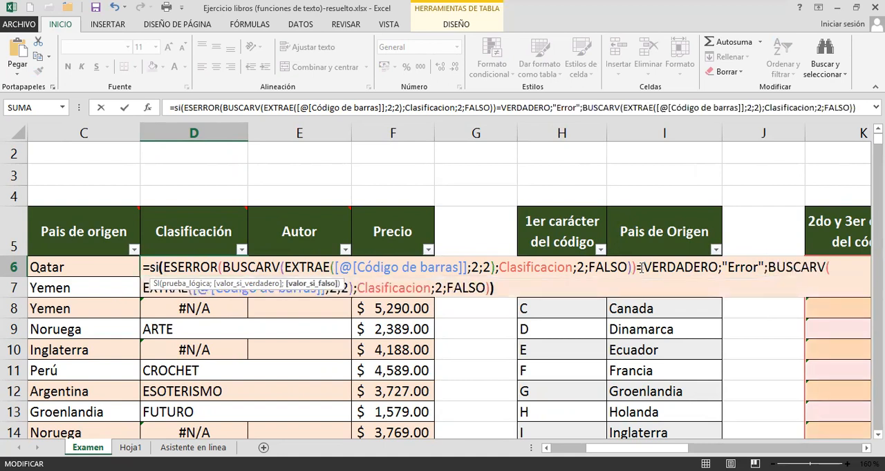
{"action": "key", "text": "Return"}
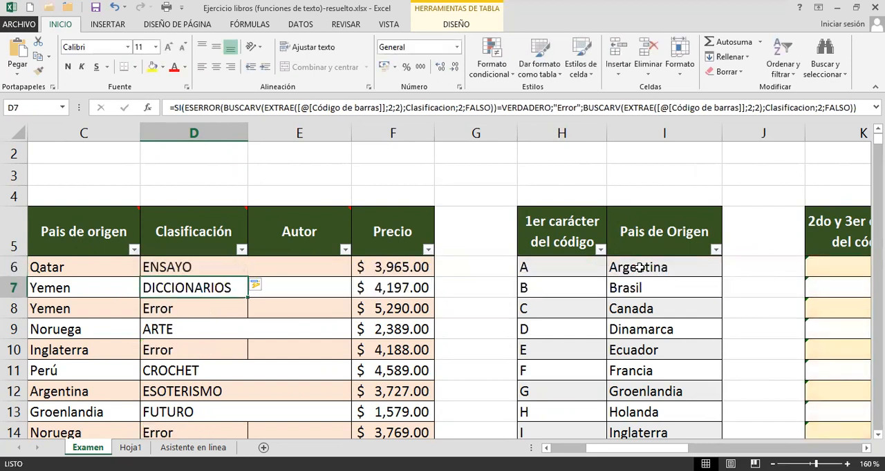
Check the error-controlled formula in D8 and D10, and widen the Clasificación column to give its text more room.
{"action": "left_click", "coordinate": [201, 311]}
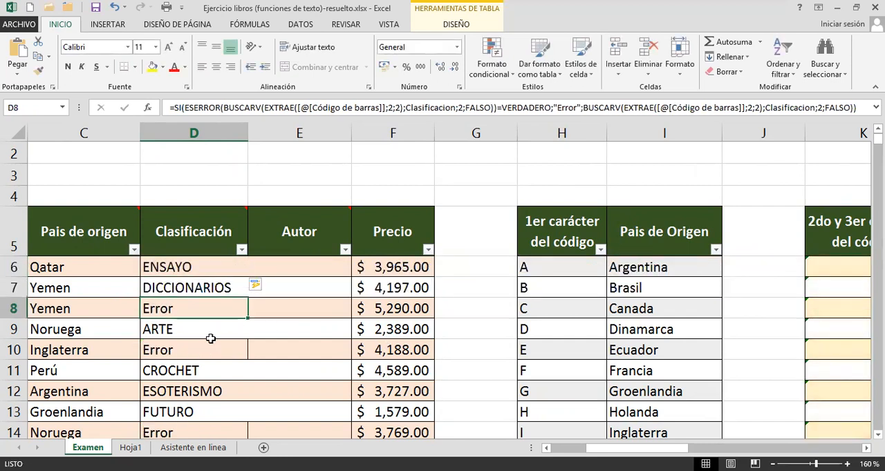
{"action": "left_click", "coordinate": [206, 341]}
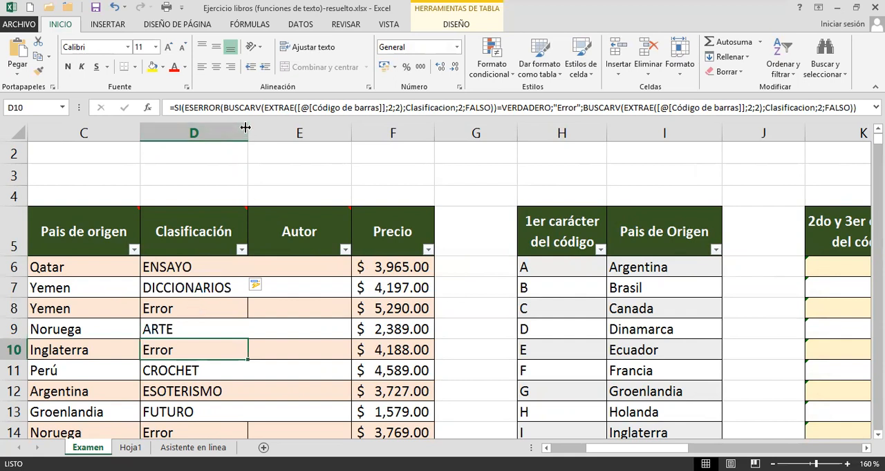
{"action": "left_click_drag", "start_coordinate": [245, 128], "coordinate": [255, 128]}
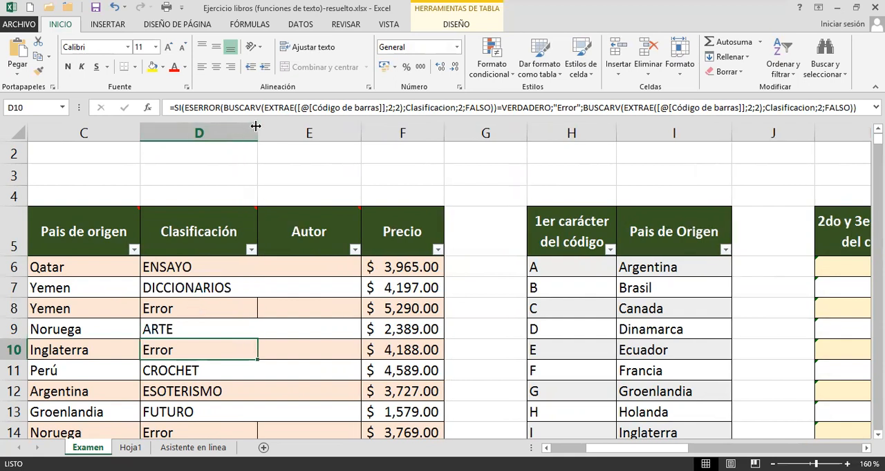
{"action": "left_click", "coordinate": [174, 311]}
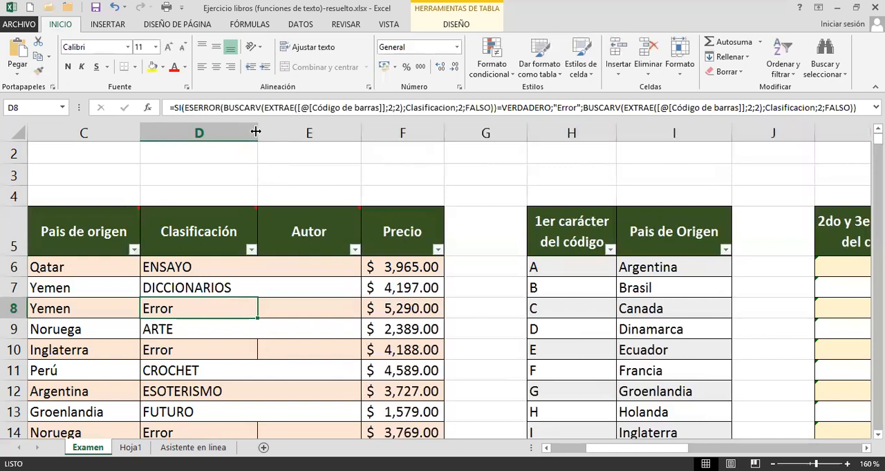
{"action": "left_click_drag", "start_coordinate": [255, 129], "coordinate": [273, 127]}
{"action": "left_click_drag", "start_coordinate": [273, 128], "coordinate": [319, 127]}
{"action": "left_click", "coordinate": [221, 287]}
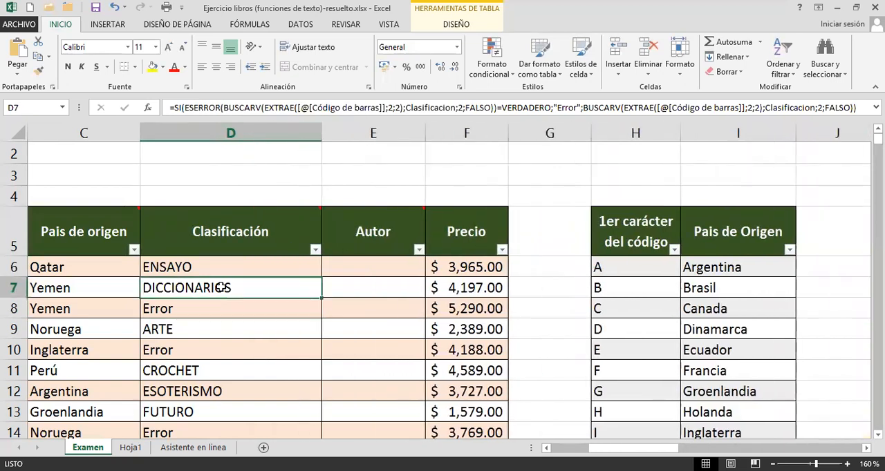
Review the Clasificación results beside the reference lists and read the comment on the Autor heading.
{"action": "left_click", "coordinate": [866, 449]}
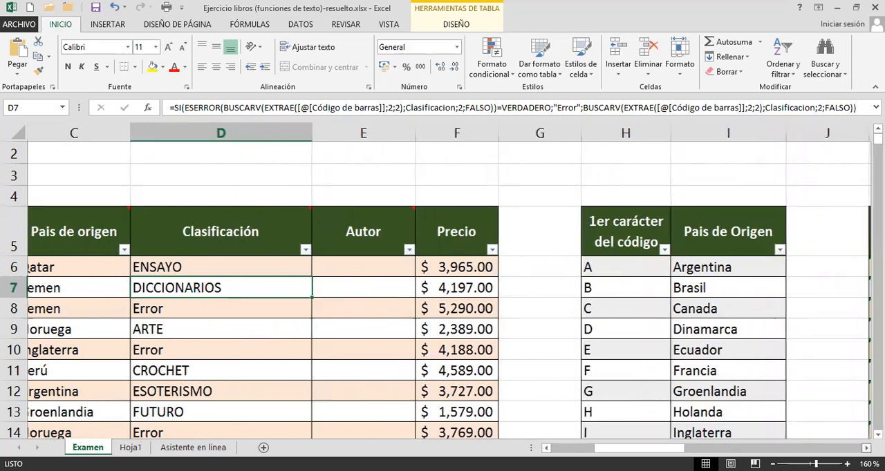
{"action": "left_click", "coordinate": [866, 449]}
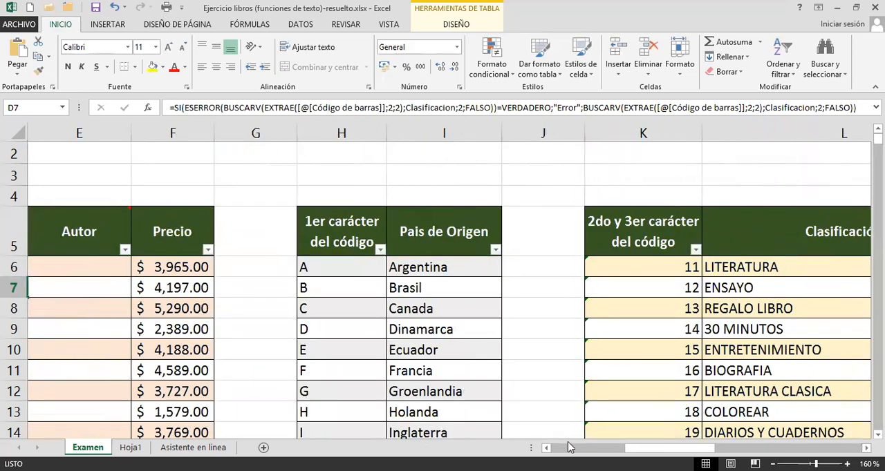
{"action": "left_click_drag", "start_coordinate": [698, 448], "coordinate": [622, 448]}
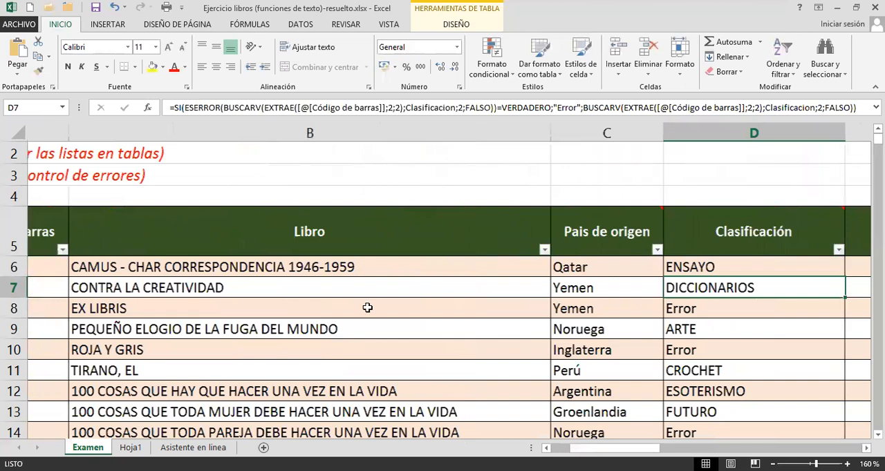
{"action": "left_click", "coordinate": [670, 267]}
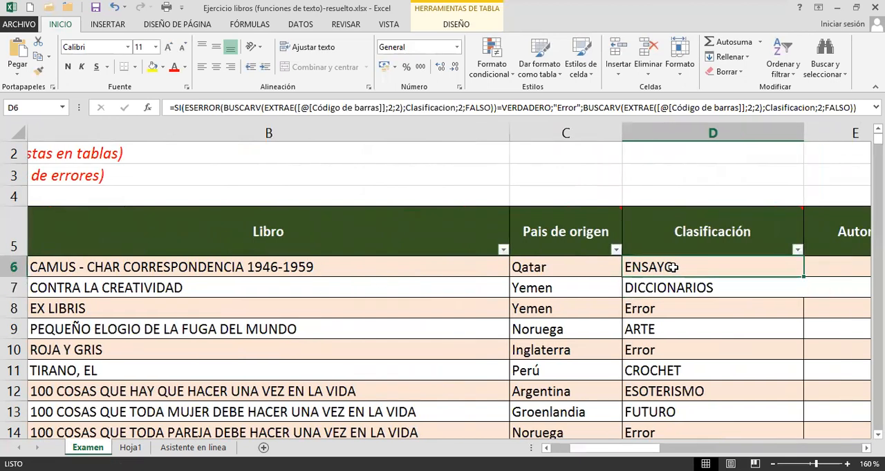
{"action": "key", "text": "Right"}
{"action": "left_click", "coordinate": [364, 224]}
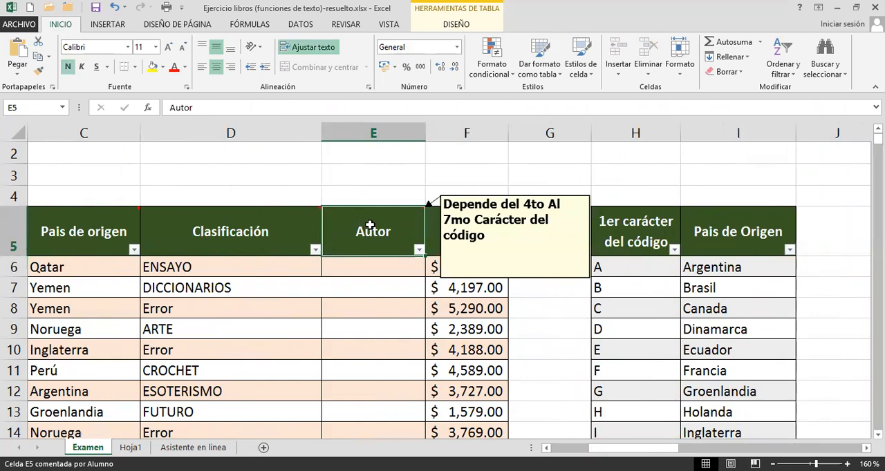
Start an EXTRAE formula in E6 of the Autor column, using the row's Código de barras as its text.
{"action": "left_click", "coordinate": [366, 268]}
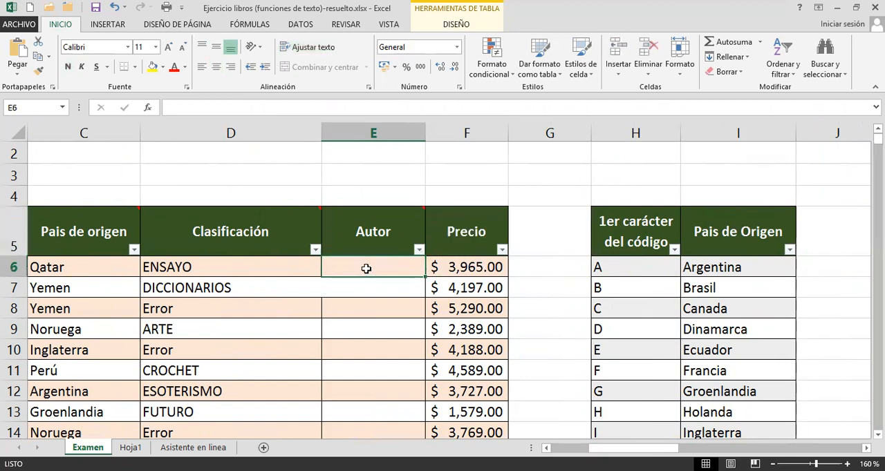
{"action": "type", "text": "="}
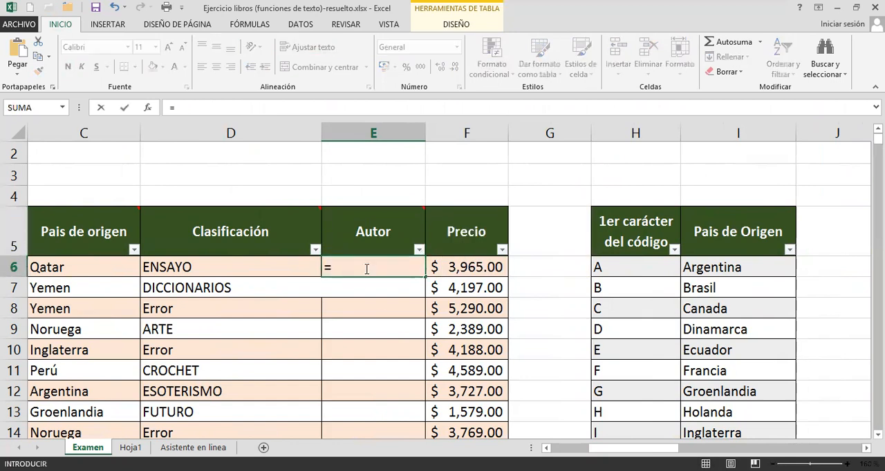
{"action": "type", "text": "ex"}
{"action": "key", "text": "Down"}
{"action": "key", "text": "Tab"}
{"action": "left_click_drag", "start_coordinate": [619, 449], "coordinate": [563, 447]}
{"action": "left_click", "coordinate": [87, 270]}
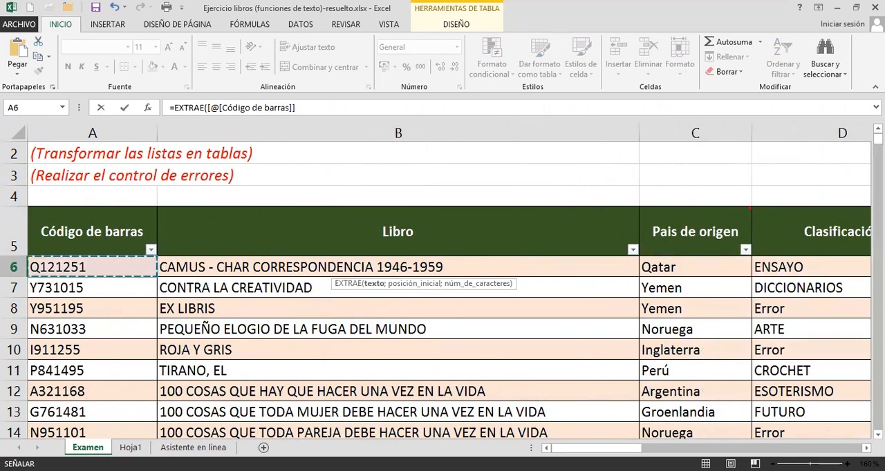
{"action": "scroll", "coordinate": [443, 311], "scroll_direction": "right", "scroll_amount": 3}
{"action": "scroll", "coordinate": [861, 414], "scroll_direction": "right", "scroll_amount": 1}
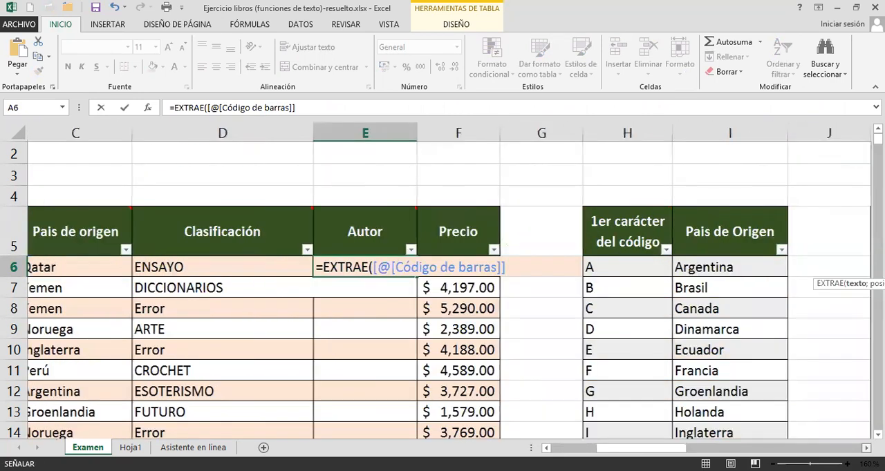
{"action": "scroll", "coordinate": [862, 414], "scroll_direction": "right", "scroll_amount": 1}
{"action": "type", "text": ";"}
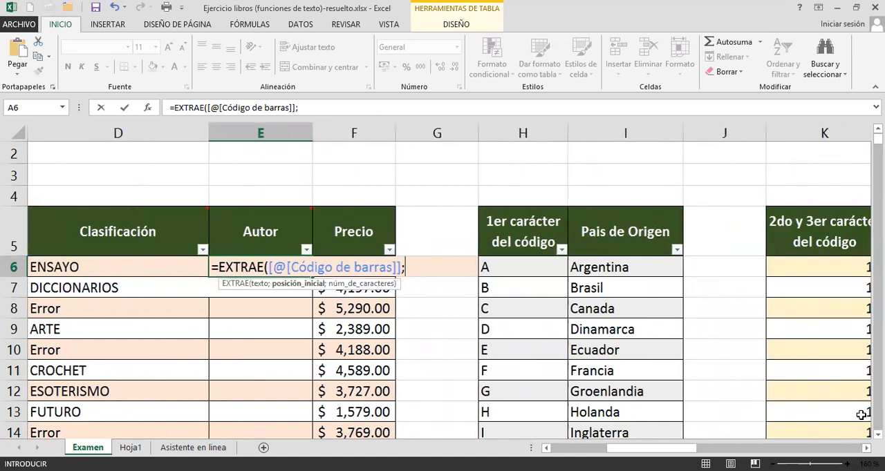
{"action": "type", "text": "4;3"}
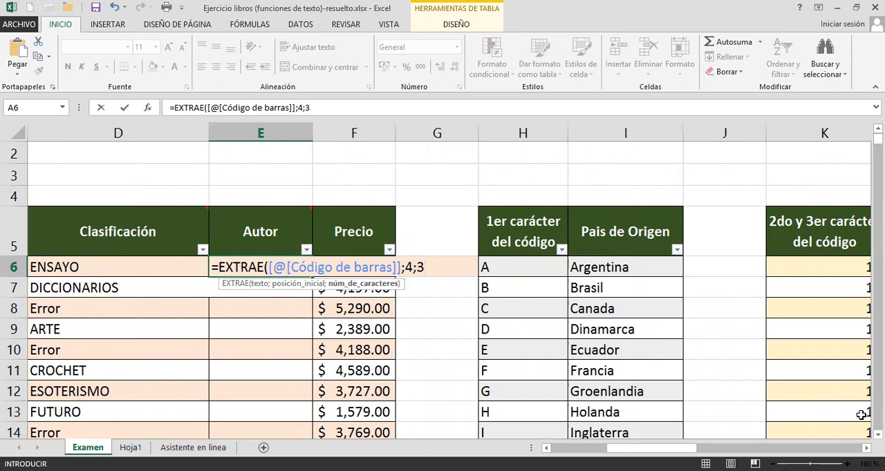
Complete EXTRAE with start position 4 and 4 characters, enter it for the Autor column and check it against the heading's comment.
{"action": "key", "text": "BackSpace"}
{"action": "type", "text": "4"}
{"action": "type", "text": ")"}
{"action": "key", "text": "Return"}
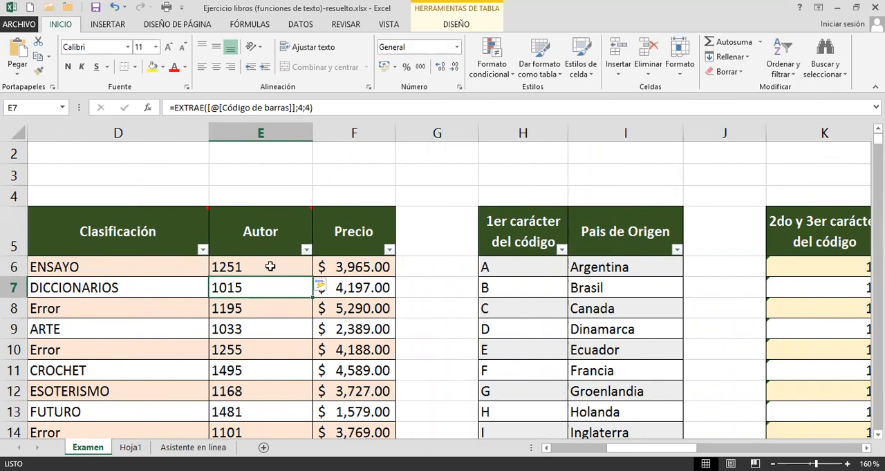
{"action": "mouse_move", "coordinate": [250, 234]}
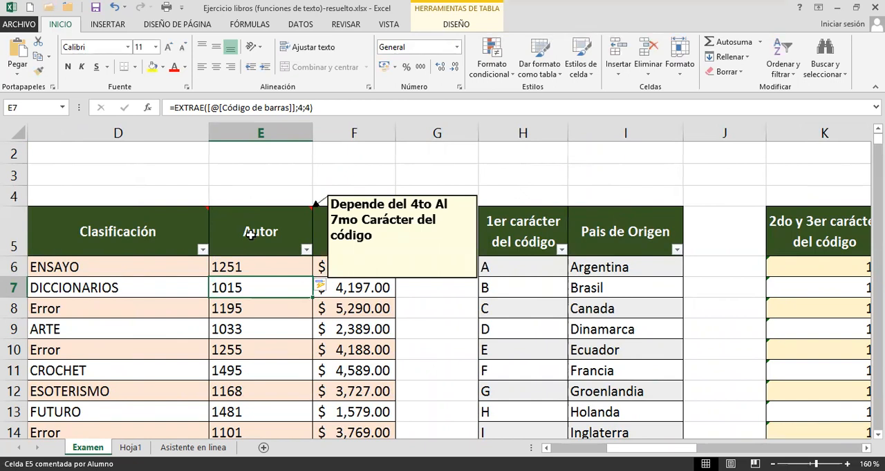
{"action": "left_click", "coordinate": [269, 269]}
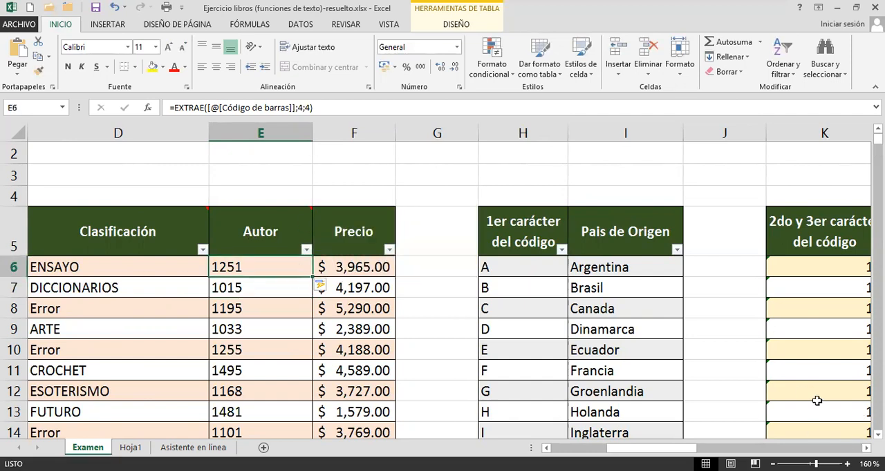
Format the authors list in P5:Q446 as a table with headers, using a medium blue table style.
{"action": "left_click", "coordinate": [866, 448]}
{"action": "left_click", "coordinate": [866, 448]}
{"action": "left_click", "coordinate": [867, 448]}
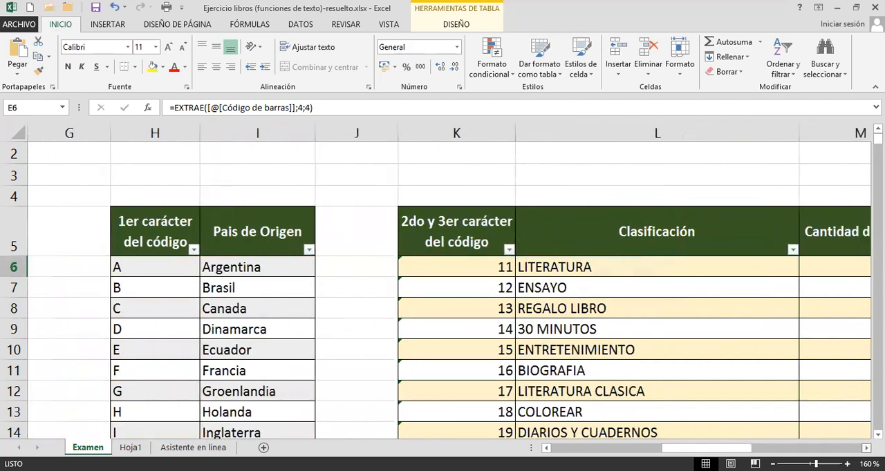
{"action": "left_click", "coordinate": [866, 448]}
{"action": "left_click", "coordinate": [866, 447]}
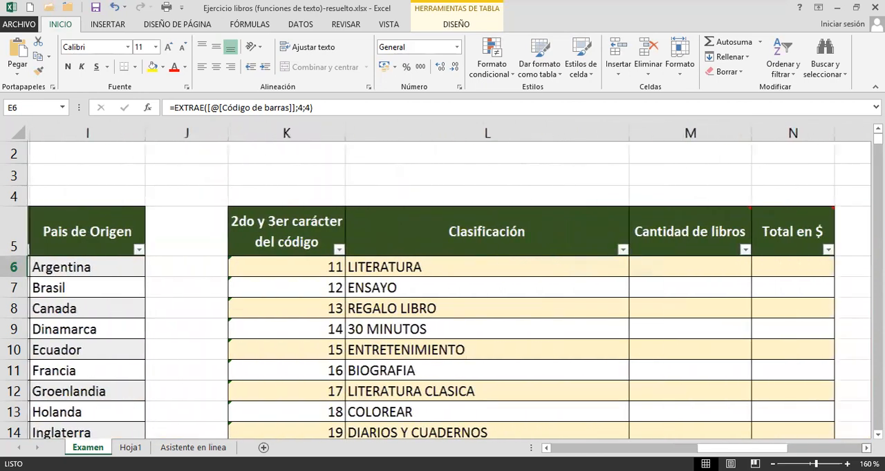
{"action": "left_click", "coordinate": [867, 448]}
{"action": "left_click", "coordinate": [866, 448]}
{"action": "left_click", "coordinate": [866, 448]}
{"action": "left_click", "coordinate": [866, 448]}
{"action": "left_click", "coordinate": [866, 448]}
{"action": "left_click", "coordinate": [866, 448]}
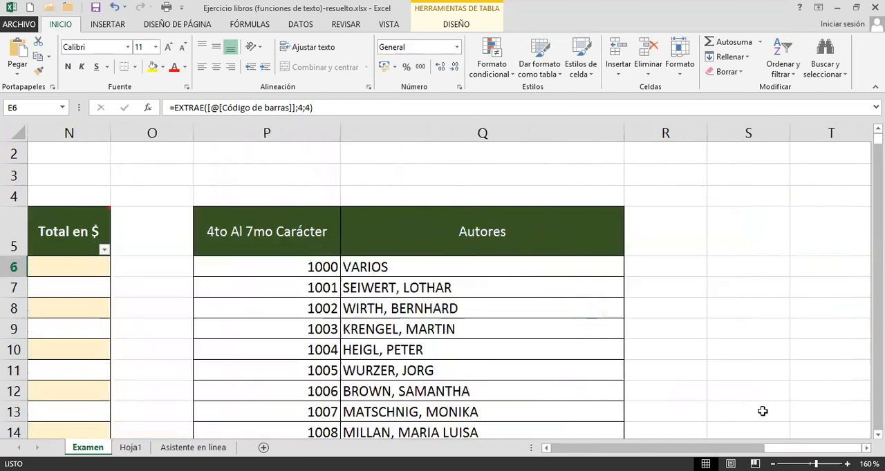
{"action": "left_click", "coordinate": [365, 275]}
{"action": "left_click", "coordinate": [367, 304]}
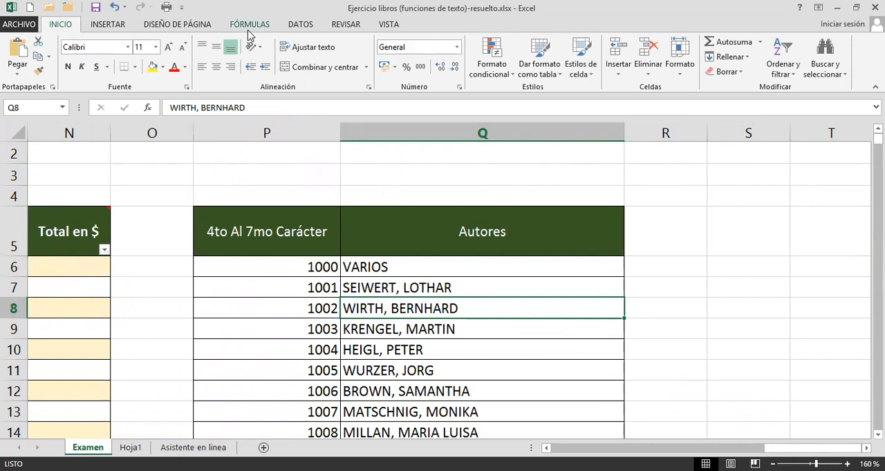
{"action": "left_click", "coordinate": [539, 72]}
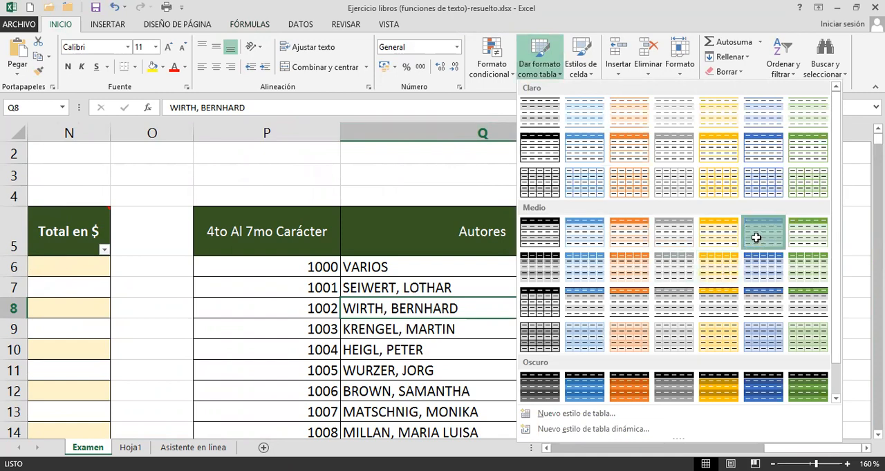
{"action": "left_click", "coordinate": [756, 237]}
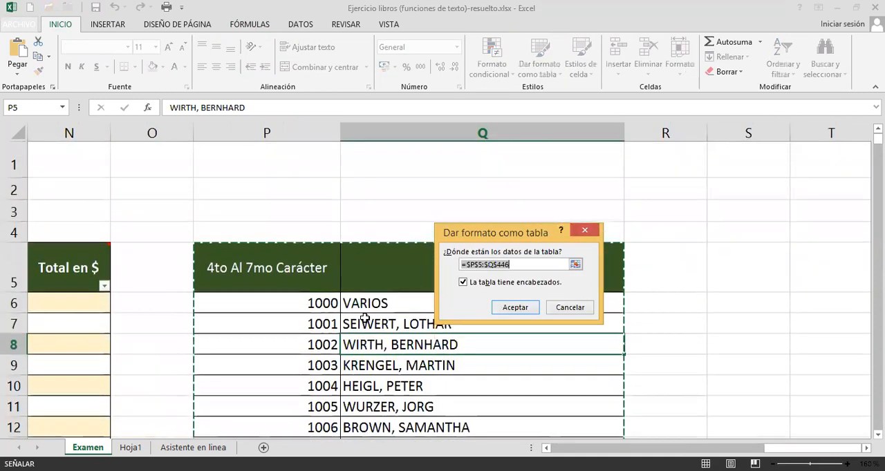
{"action": "scroll", "coordinate": [365, 318], "scroll_direction": "down", "scroll_amount": 1}
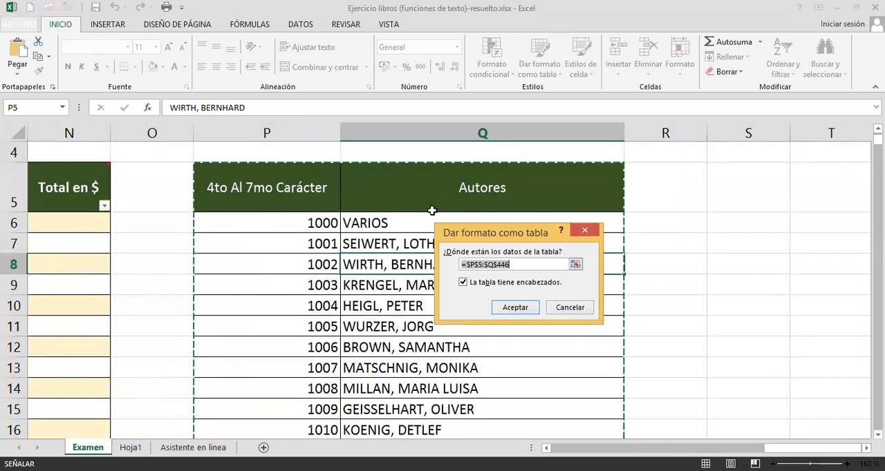
{"action": "left_click", "coordinate": [497, 308]}
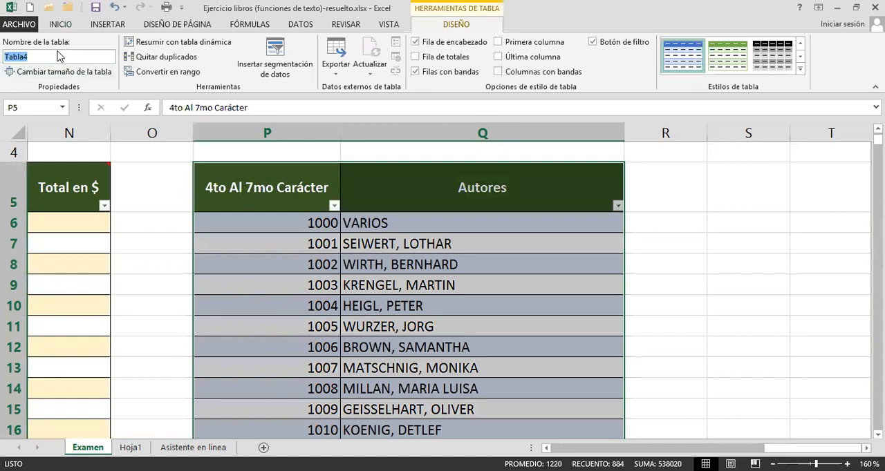
Name the authors table Autores, keeping its first column heading intact.
{"action": "type", "text": "Autores"}
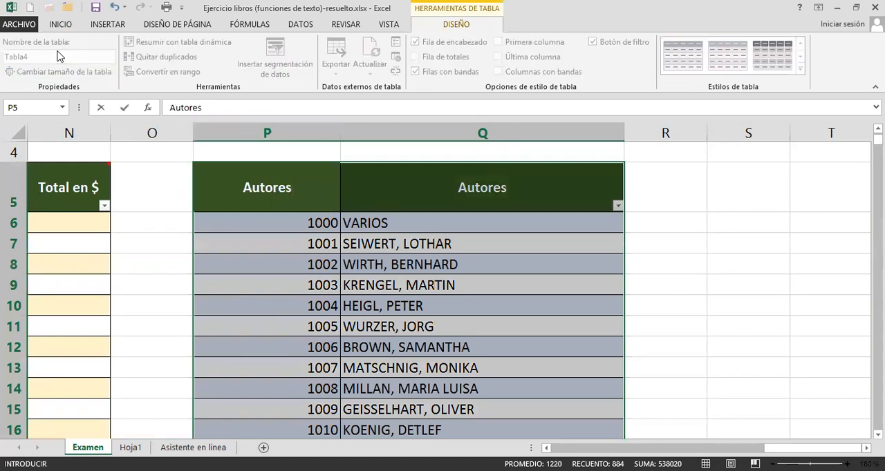
{"action": "key", "text": "Escape"}
{"action": "left_click", "coordinate": [40, 56]}
{"action": "type", "text": "Autores"}
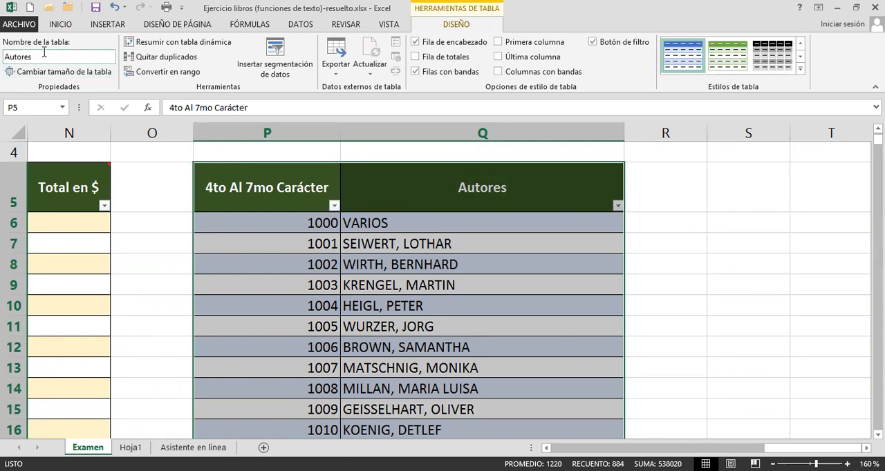
{"action": "left_click", "coordinate": [275, 263]}
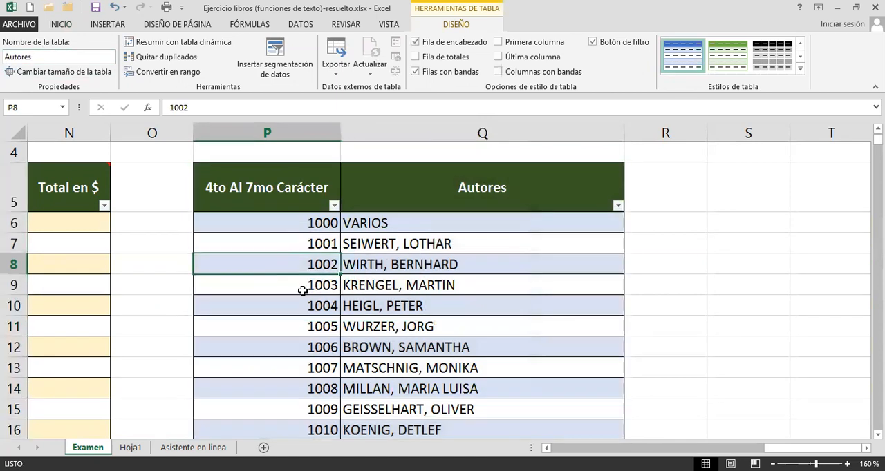
Reopen the formula in E6 and nest its EXTRAE expression as the lookup value of a BUSCARV function.
{"action": "left_click", "coordinate": [575, 449]}
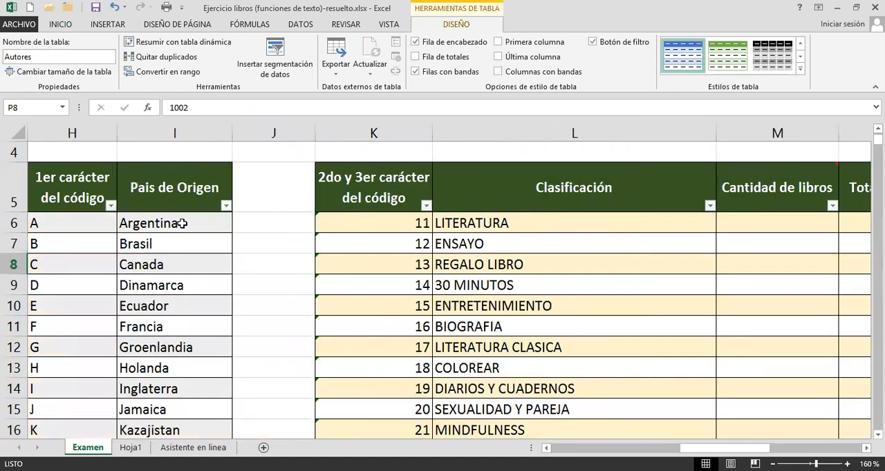
{"action": "left_click", "coordinate": [178, 225]}
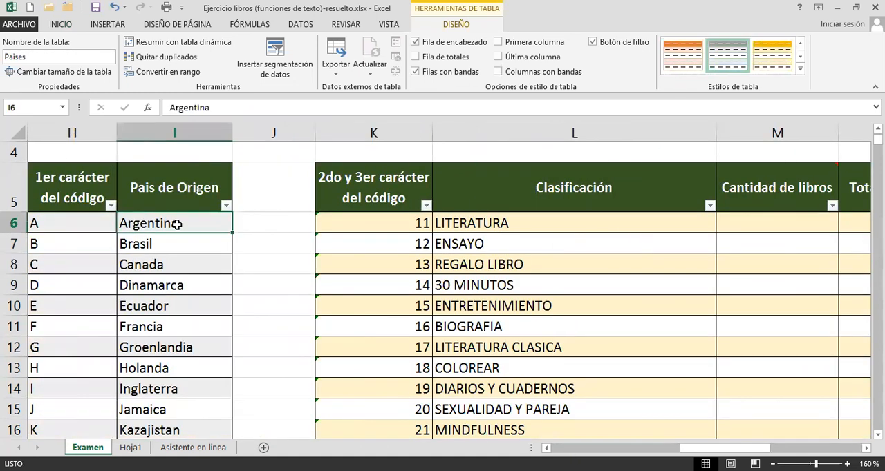
{"action": "key", "text": "Left"}
{"action": "key", "text": "Left"}
{"action": "key", "text": "Left"}
{"action": "key", "text": "Left"}
{"action": "key", "text": "Left"}
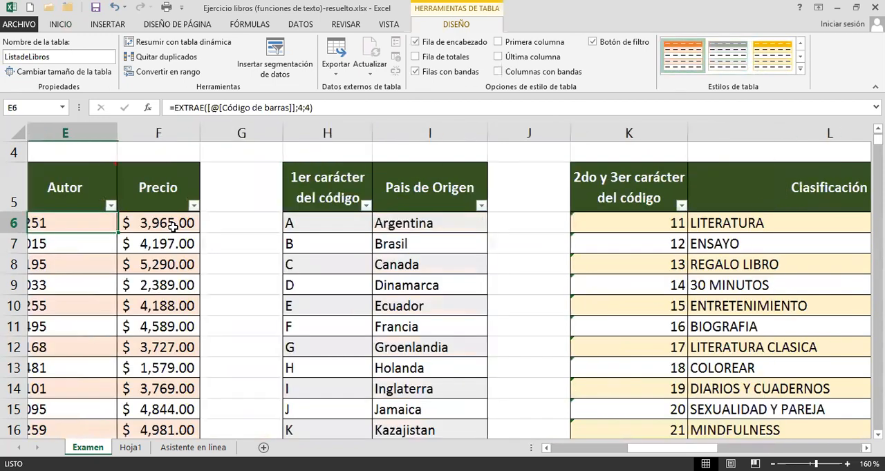
{"action": "left_click", "coordinate": [250, 219]}
{"action": "double_click", "coordinate": [251, 220]}
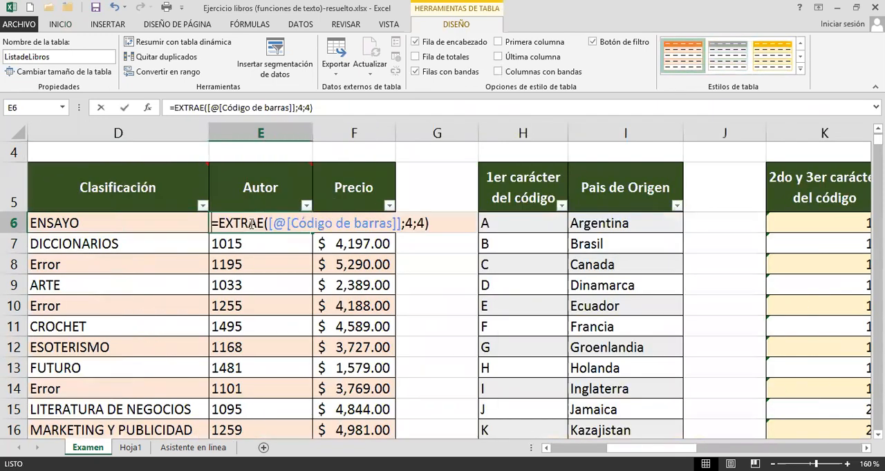
{"action": "left_click", "coordinate": [220, 224]}
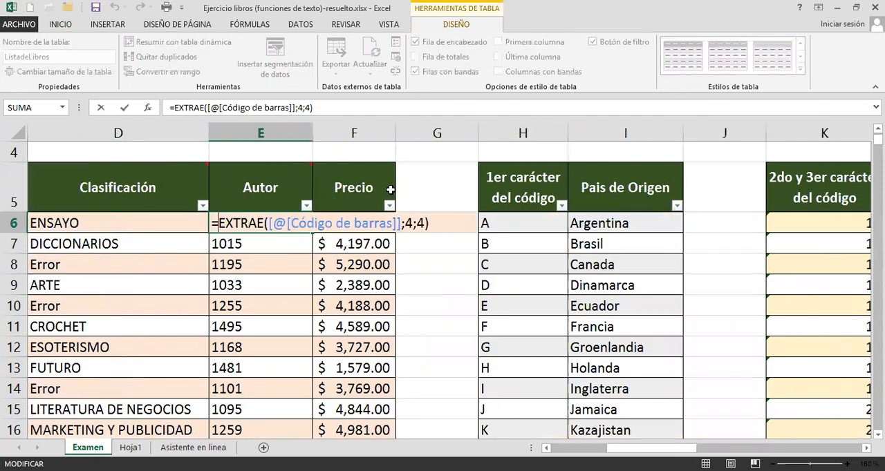
{"action": "type", "text": "bus"}
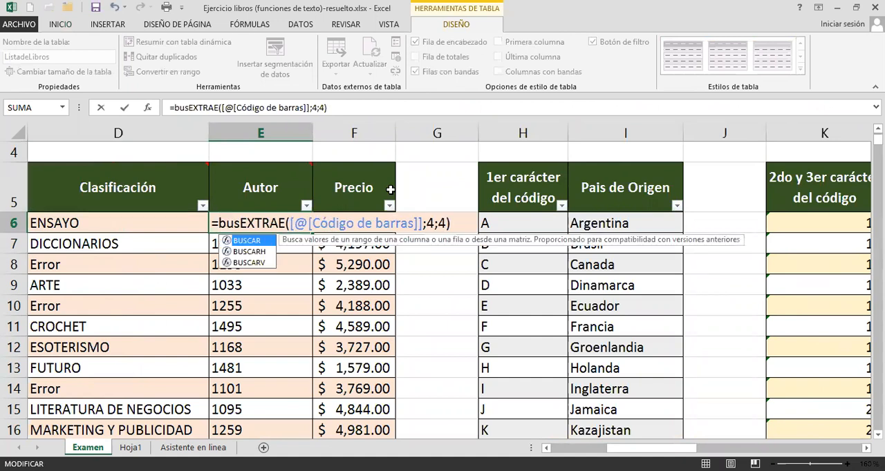
{"action": "key", "text": "Down"}
{"action": "key", "text": "Down"}
{"action": "key", "text": "Tab"}
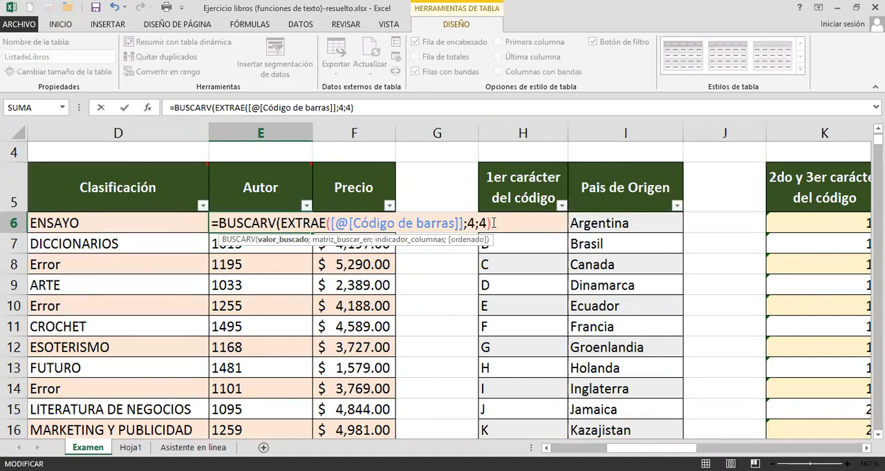
Complete the BUSCARV formula in E6 with the Autores table, column 2 and FALSO for exact match, and enter it for the Autor column.
{"action": "type", "text": ";"}
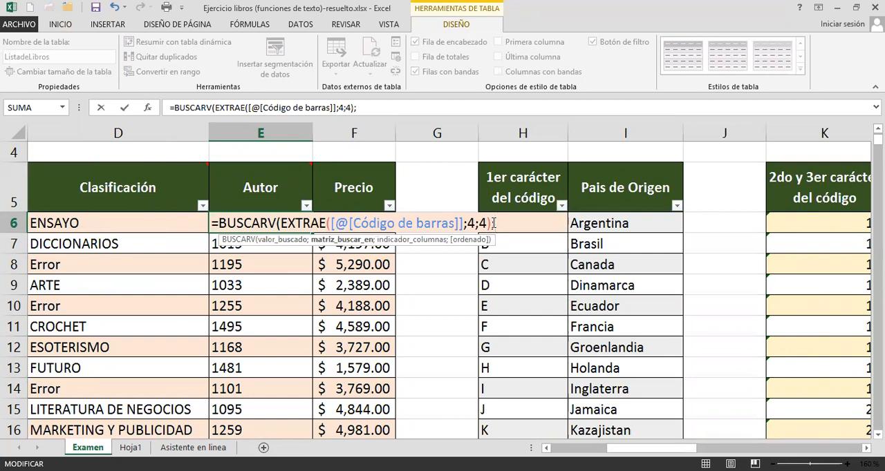
{"action": "type", "text": "Autores;"}
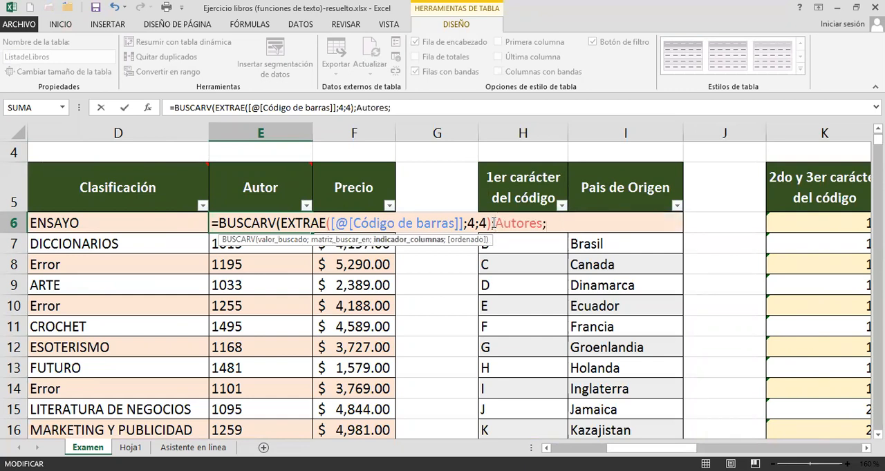
{"action": "type", "text": "2;falso"}
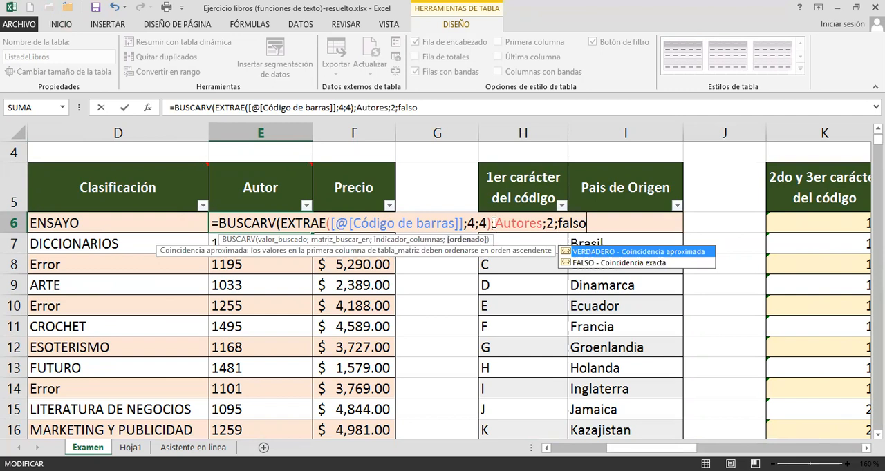
{"action": "type", "text": ")"}
{"action": "key", "text": "Return"}
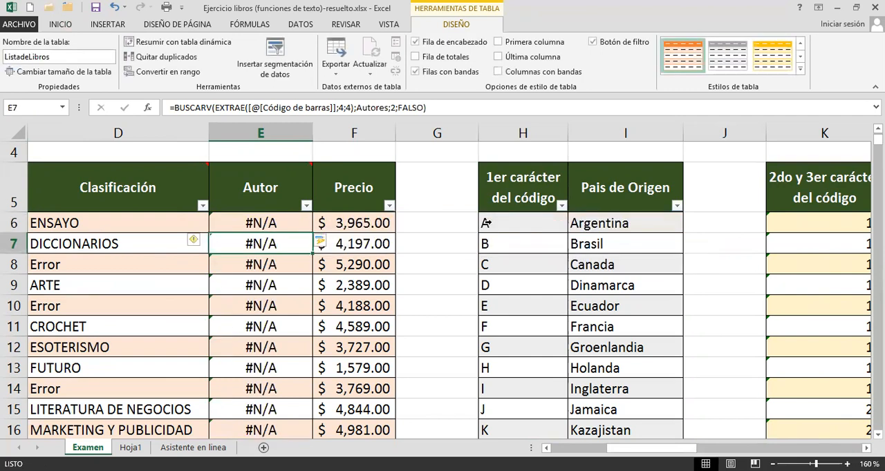
Compare the Autor lookup formula in E6 with how the first code in P6 of the Autores table is stored.
{"action": "left_click", "coordinate": [260, 224]}
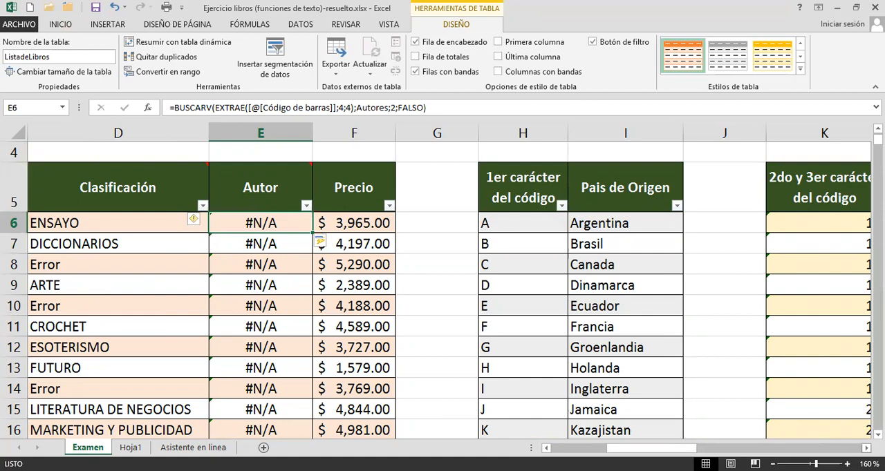
{"action": "scroll", "coordinate": [449, 291], "scroll_direction": "right", "scroll_amount": 4}
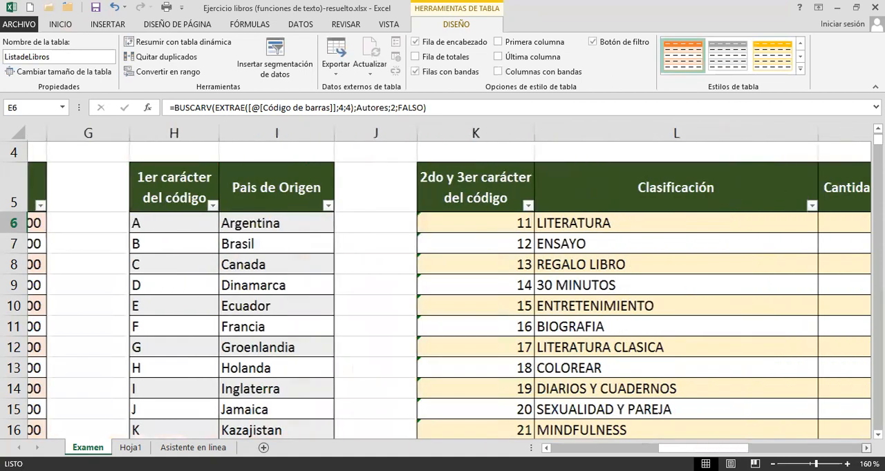
{"action": "scroll", "coordinate": [689, 220], "scroll_direction": "right", "scroll_amount": 4}
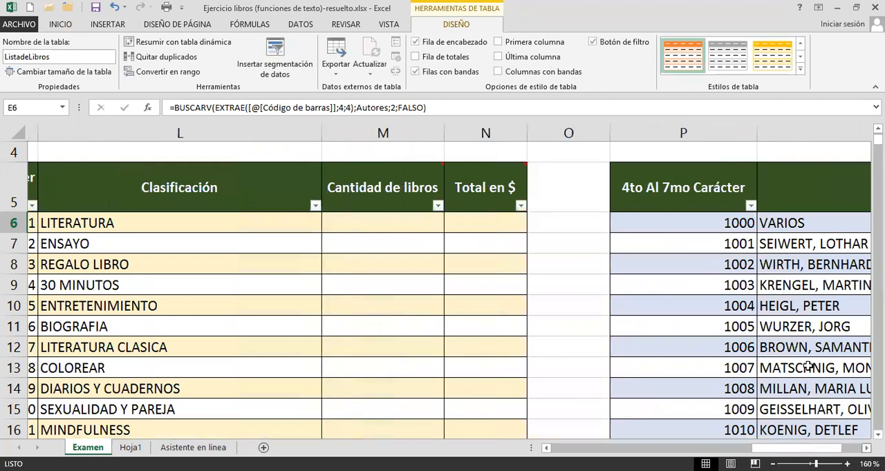
{"action": "left_click", "coordinate": [689, 220]}
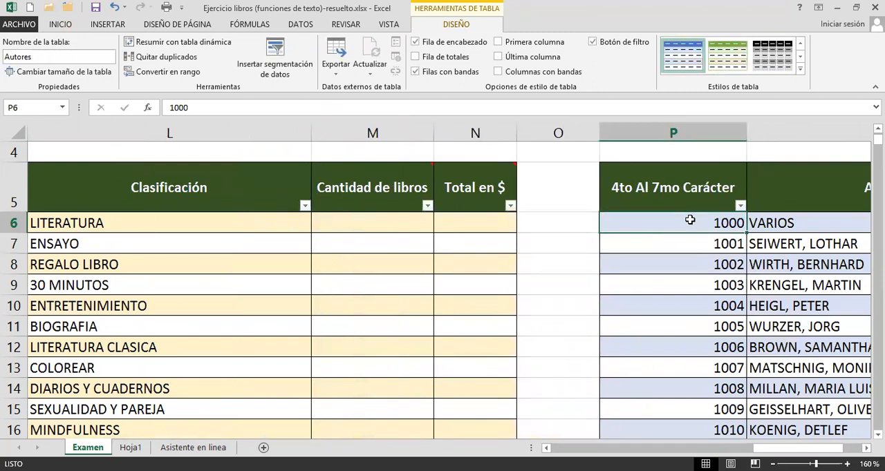
{"action": "double_click", "coordinate": [691, 219]}
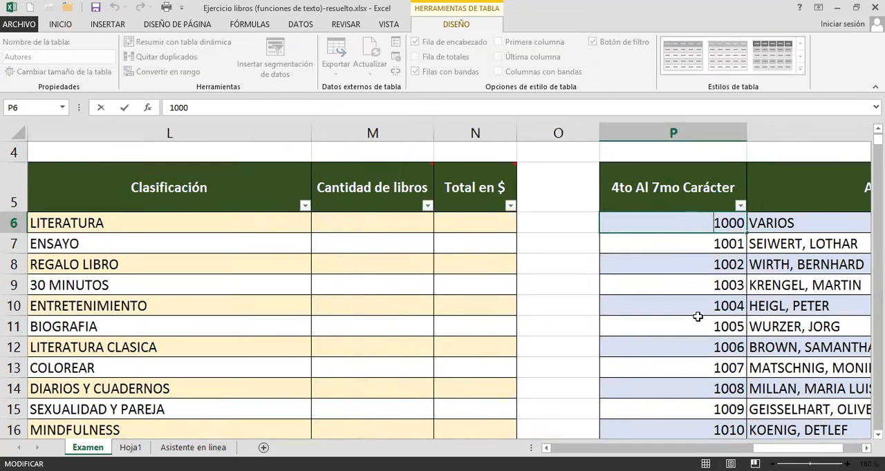
{"action": "left_click_drag", "start_coordinate": [799, 449], "coordinate": [633, 449]}
{"action": "left_click", "coordinate": [359, 219]}
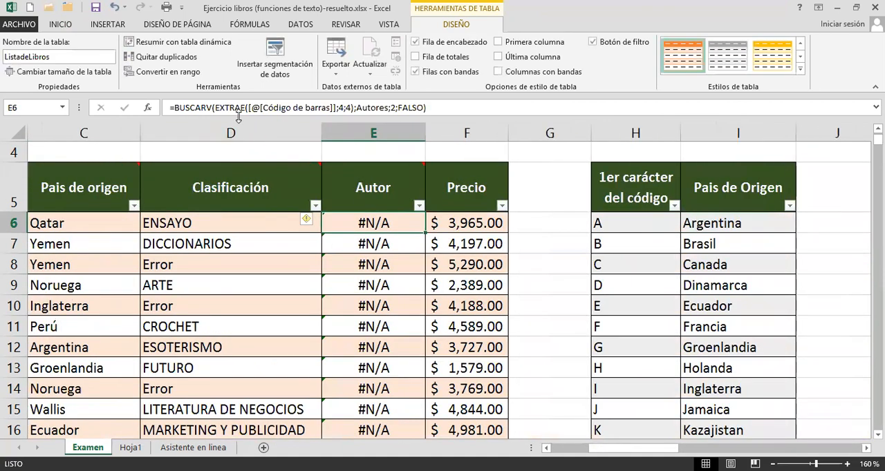
Try to multiply the whole BUSCARV result in E6 by 1 and enter the formula.
{"action": "double_click", "coordinate": [350, 223]}
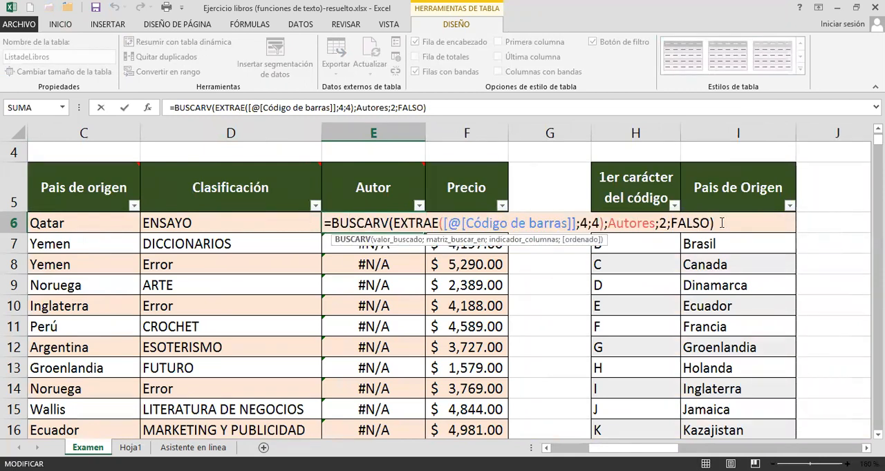
{"action": "left_click", "coordinate": [721, 222]}
{"action": "type", "text": "*1"}
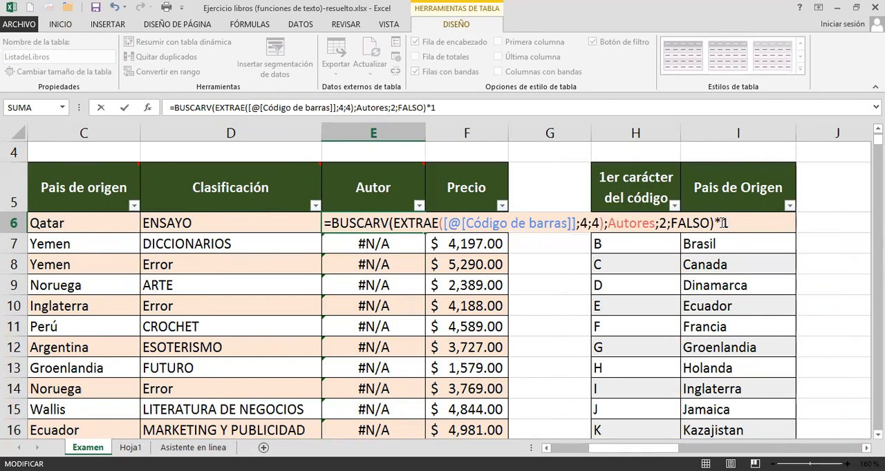
{"action": "key", "text": "Return"}
{"action": "key", "text": "Up"}
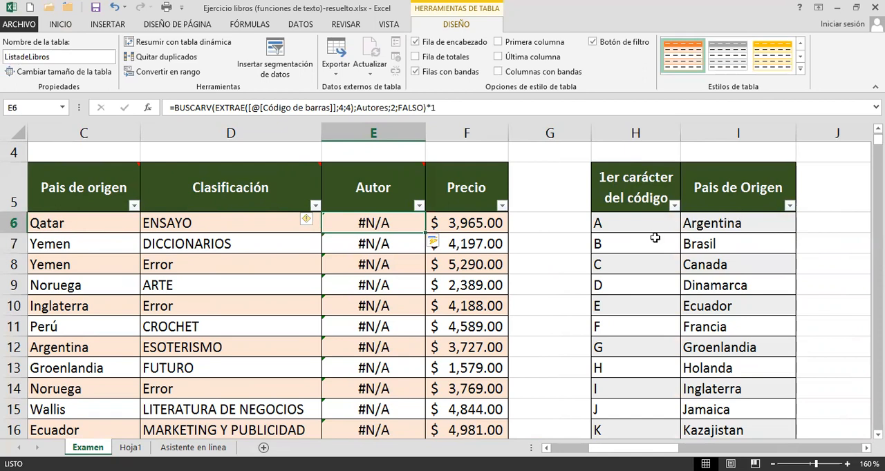
Remove the final *1 from the E6 formula and try multiplying EXTRAE's Código de barras argument by 1 instead.
{"action": "left_click", "coordinate": [505, 110]}
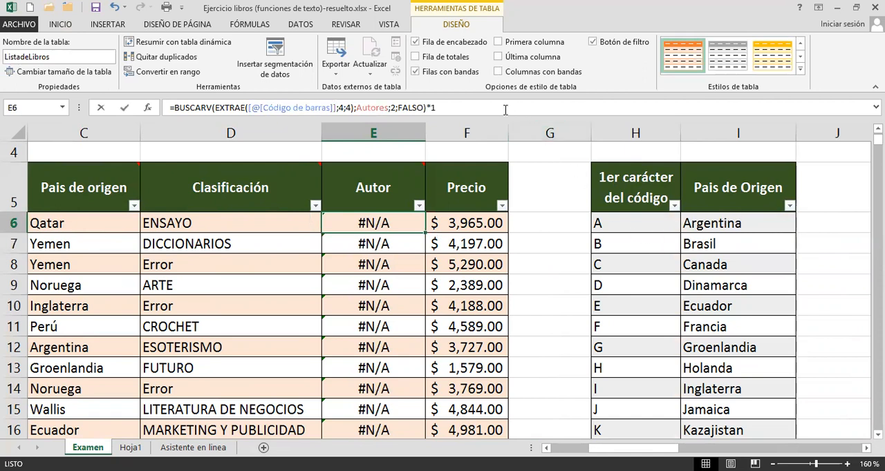
{"action": "key", "text": "BackSpace"}
{"action": "key", "text": "BackSpace"}
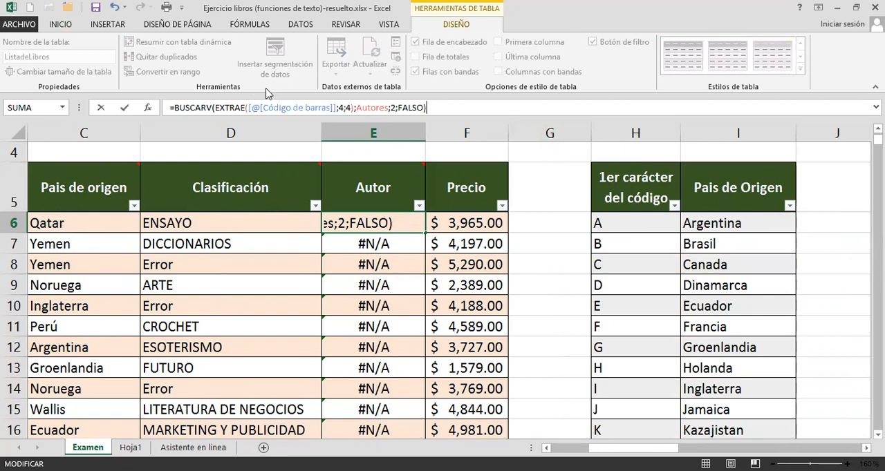
{"action": "left_click", "coordinate": [360, 224]}
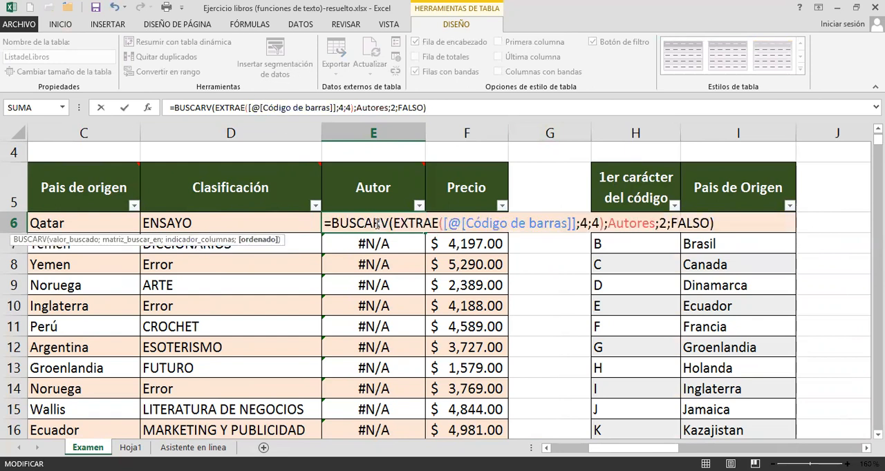
{"action": "left_click", "coordinate": [576, 224]}
{"action": "type", "text": "*1"}
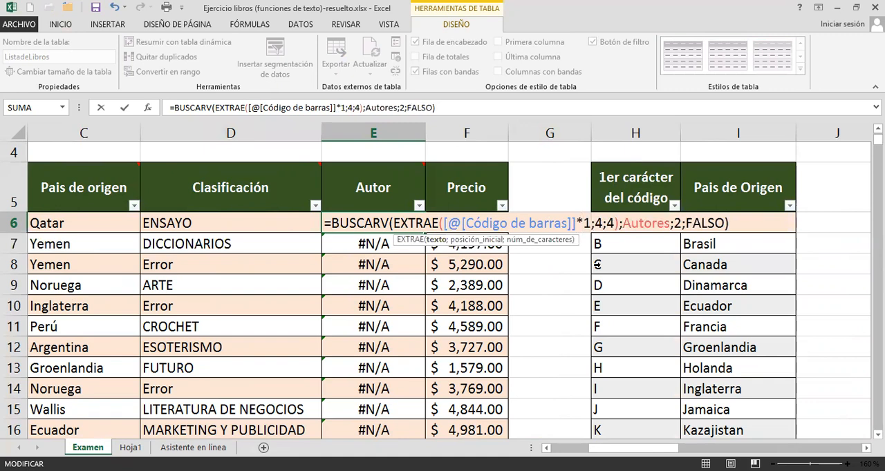
{"action": "key", "text": "Return"}
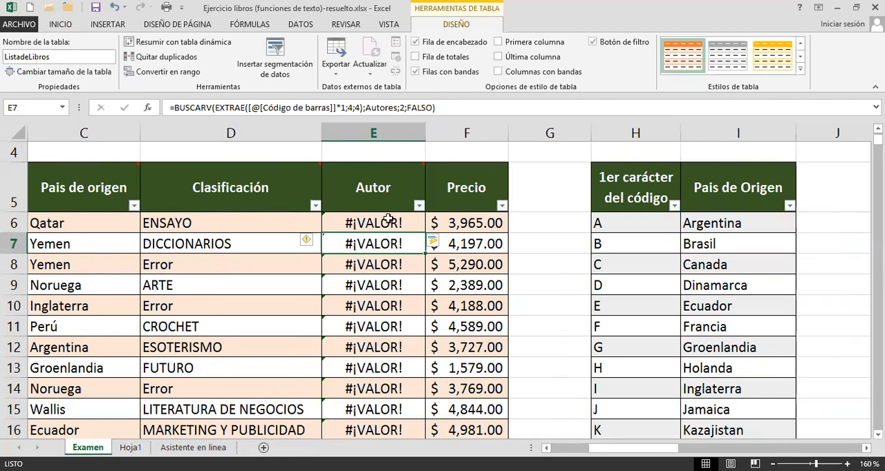
Remove the *1 from EXTRAE's Código de barras argument in E6 and re-enter the formula.
{"action": "left_click", "coordinate": [388, 221]}
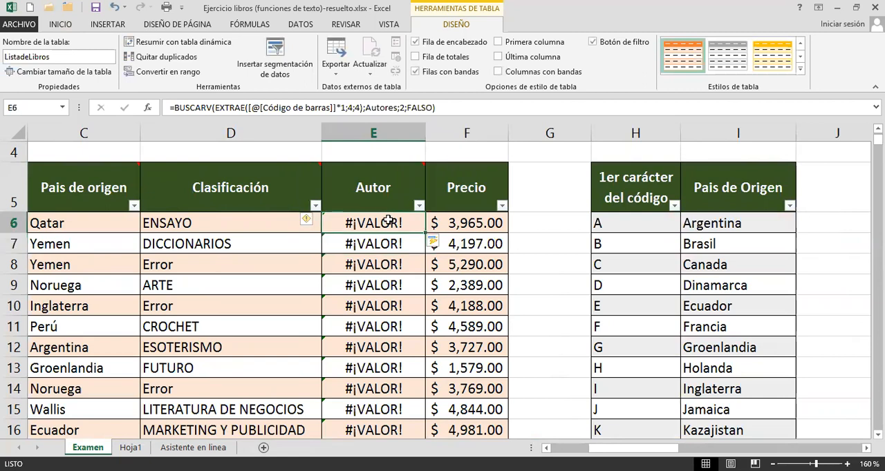
{"action": "double_click", "coordinate": [388, 221]}
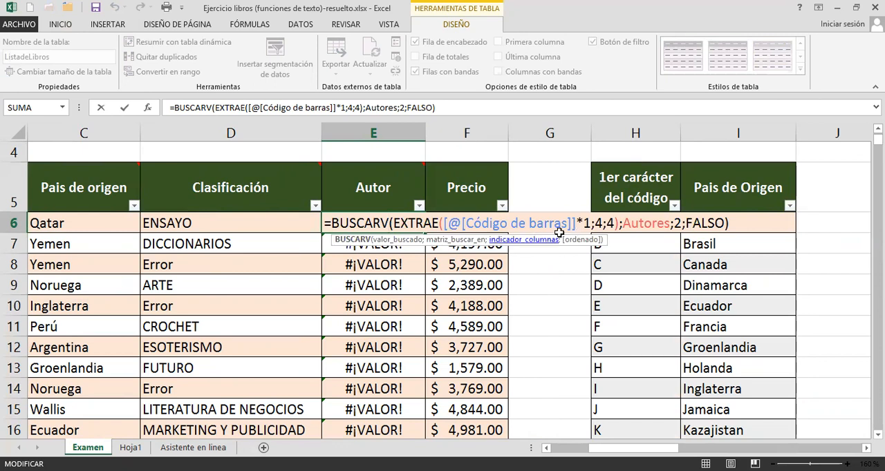
{"action": "left_click", "coordinate": [586, 224]}
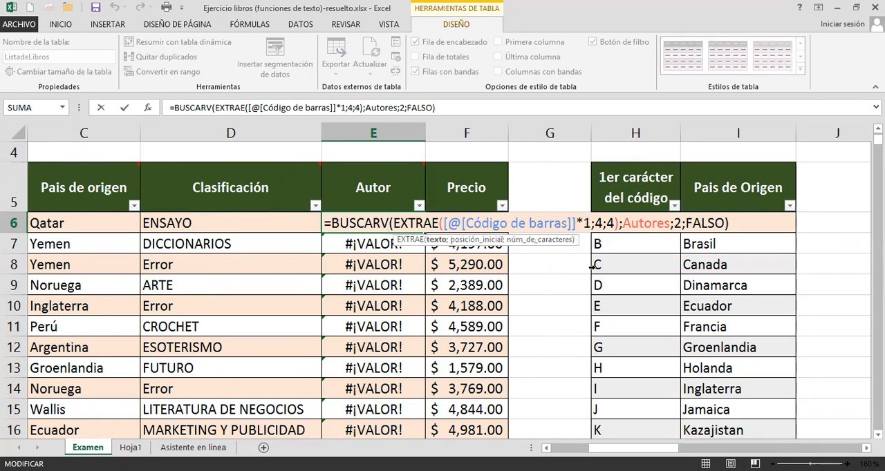
{"action": "key", "text": "BackSpace"}
{"action": "key", "text": "BackSpace"}
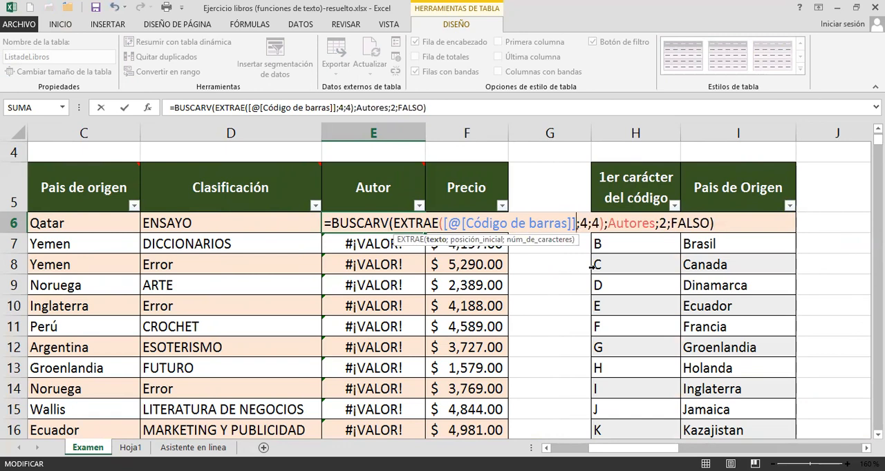
{"action": "key", "text": "Return"}
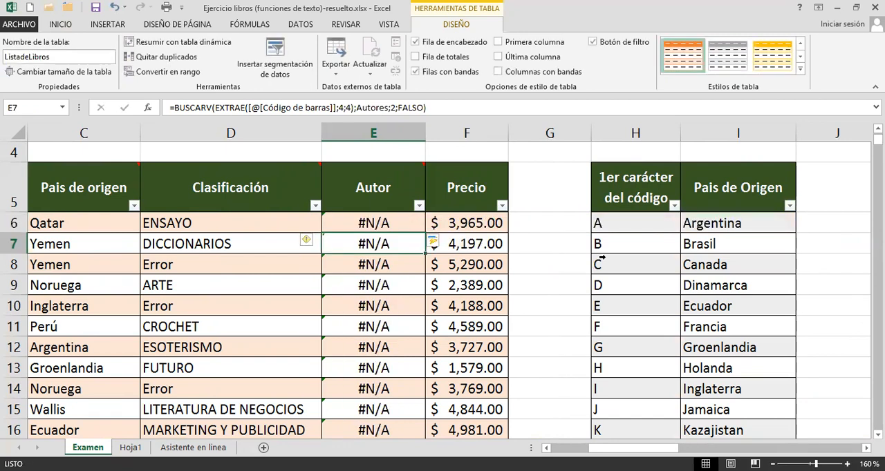
Store the first author code in P6 as text by prefixing 1000 with an apostrophe.
{"action": "left_click", "coordinate": [379, 223]}
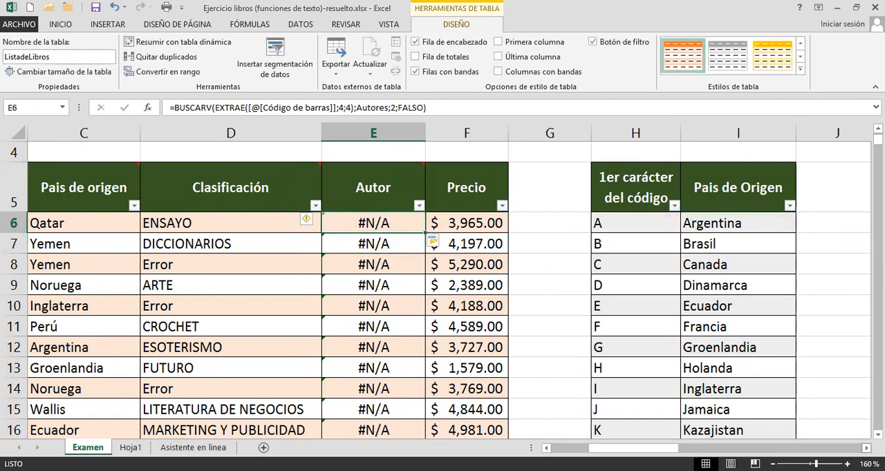
{"action": "scroll", "coordinate": [449, 287], "scroll_direction": "right", "scroll_amount": 5}
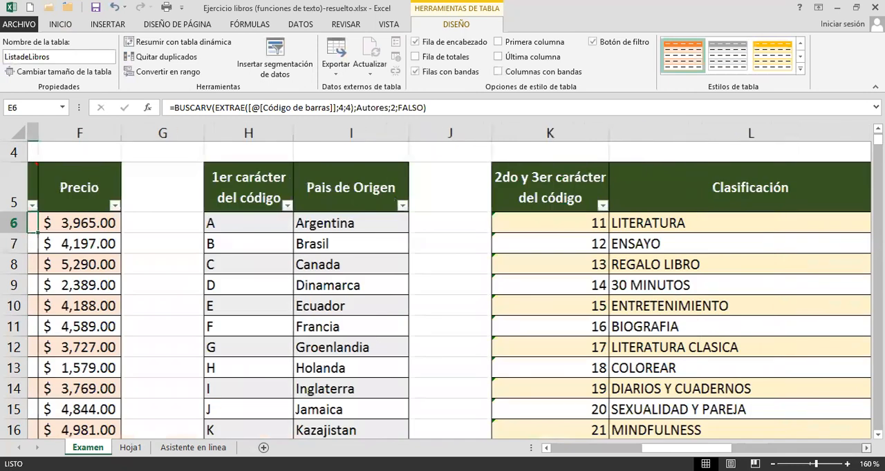
{"action": "scroll", "coordinate": [448, 288], "scroll_direction": "right", "scroll_amount": 5}
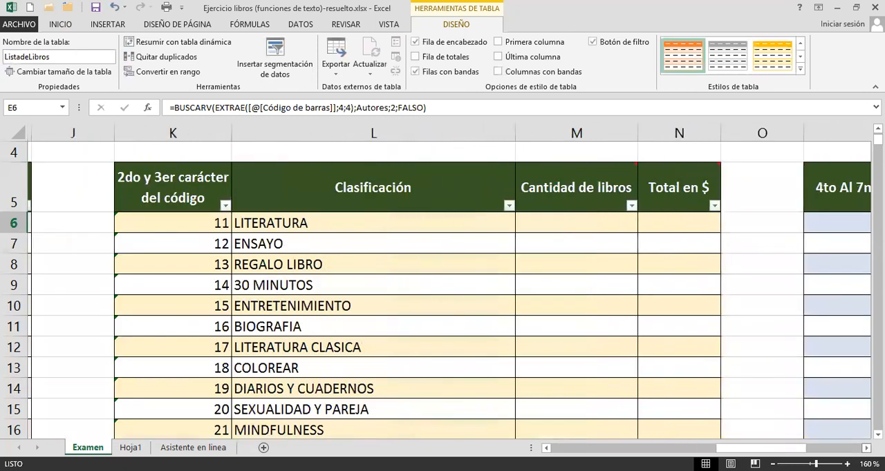
{"action": "scroll", "coordinate": [414, 291], "scroll_direction": "right", "scroll_amount": 1}
{"action": "double_click", "coordinate": [417, 220]}
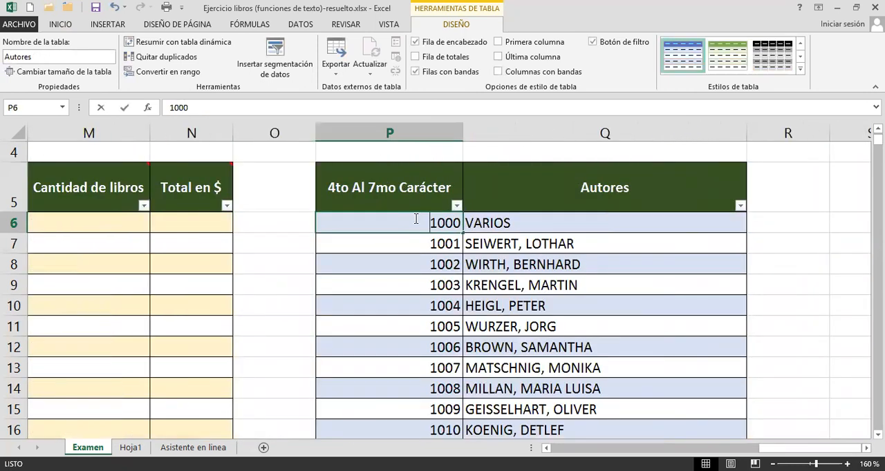
{"action": "type", "text": "'"}
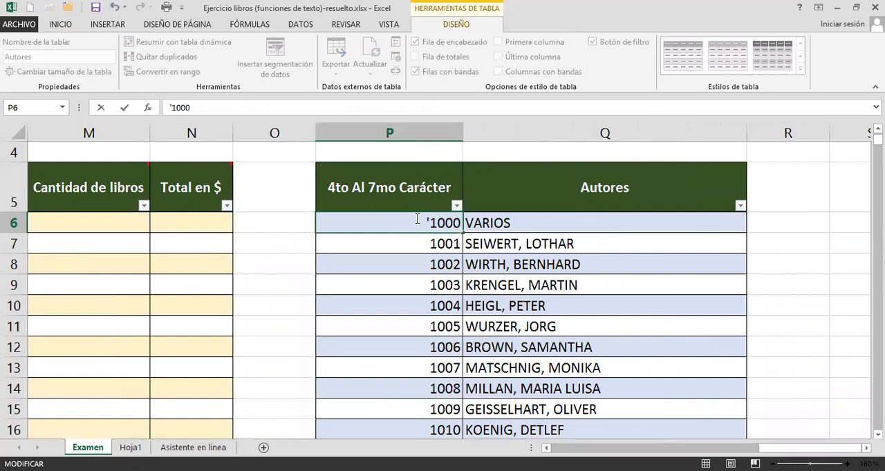
{"action": "key", "text": "Return"}
{"action": "left_click", "coordinate": [419, 222]}
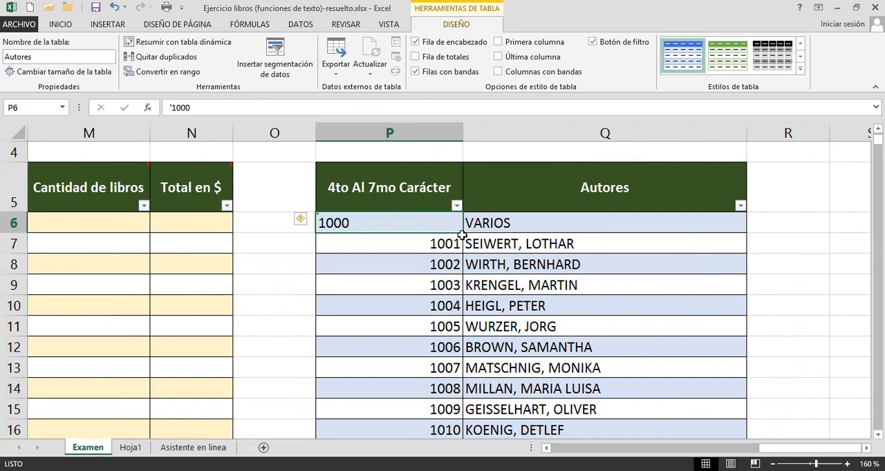
Examine how the remaining codes below P6 in the 4to Al 7mo Carácter column are stored.
{"action": "left_click_drag", "start_coordinate": [462, 234], "coordinate": [462, 235]}
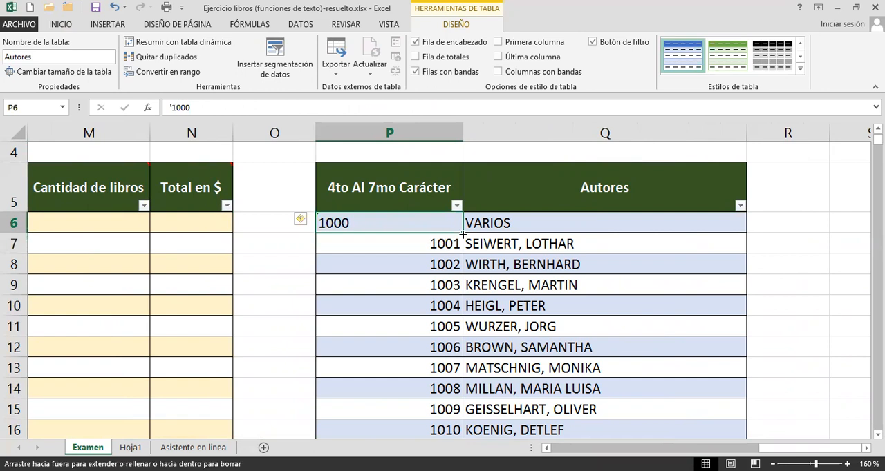
{"action": "left_click", "coordinate": [371, 243]}
{"action": "left_click", "coordinate": [375, 222]}
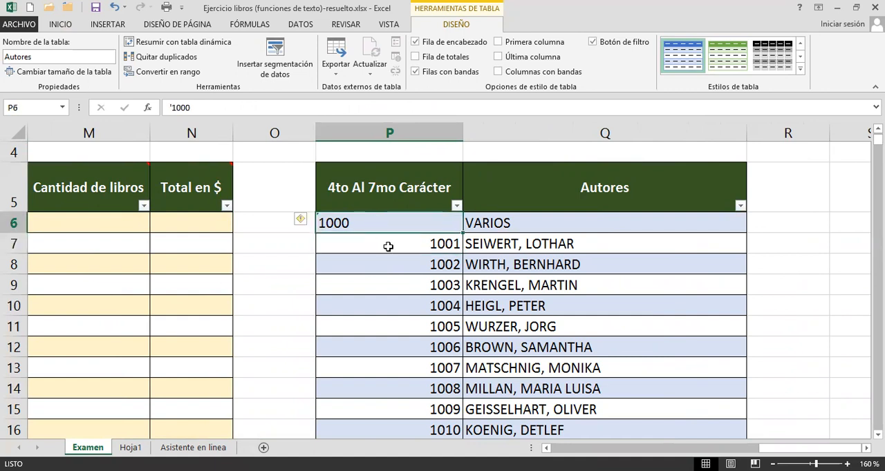
{"action": "left_click", "coordinate": [390, 243]}
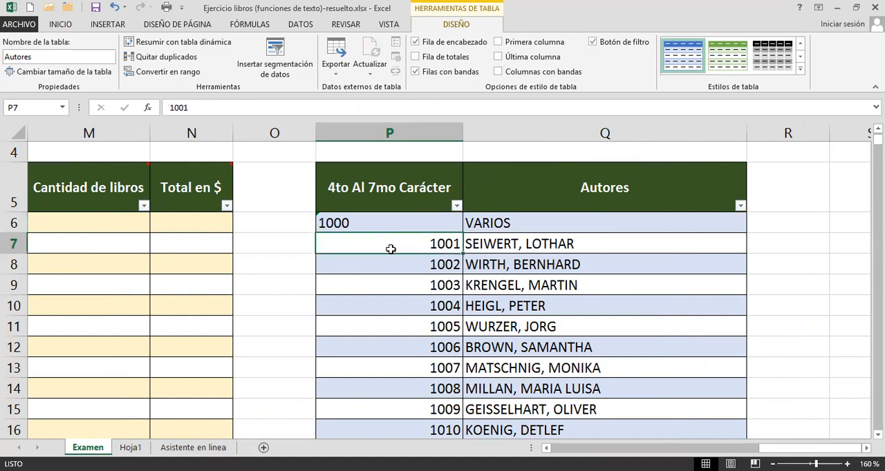
{"action": "left_click_drag", "start_coordinate": [392, 246], "coordinate": [372, 378]}
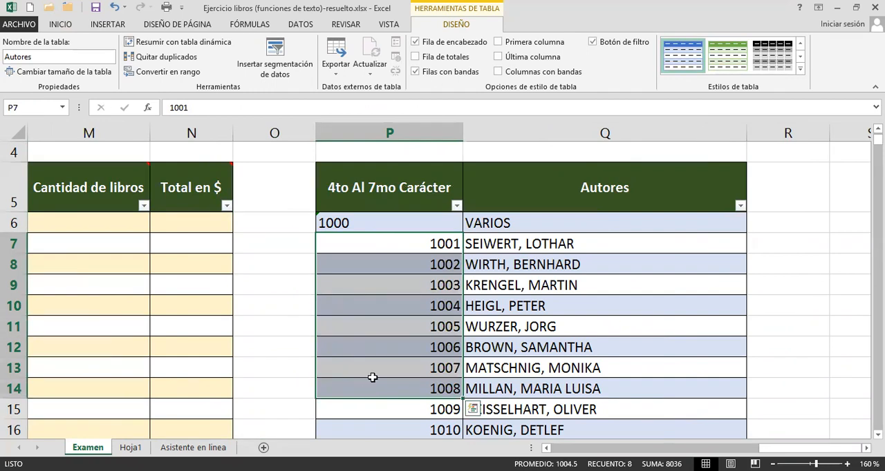
{"action": "scroll", "coordinate": [383, 337], "scroll_direction": "down", "scroll_amount": 12}
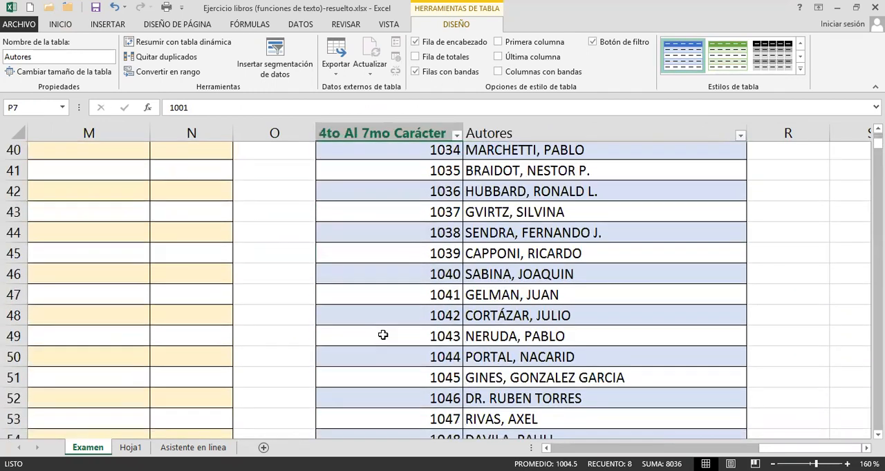
{"action": "scroll", "coordinate": [382, 335], "scroll_direction": "down", "scroll_amount": 8}
{"action": "scroll", "coordinate": [381, 333], "scroll_direction": "up", "scroll_amount": 12}
{"action": "scroll", "coordinate": [367, 349], "scroll_direction": "up", "scroll_amount": 8}
Paste the text-stored 1000 from P6 over the remaining author codes in P7:P446.
{"action": "left_click", "coordinate": [409, 226]}
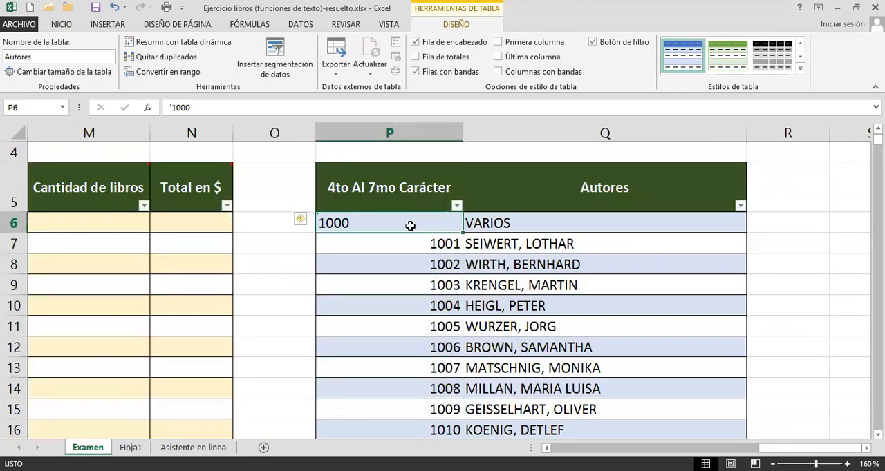
{"action": "key", "text": "ctrl+c"}
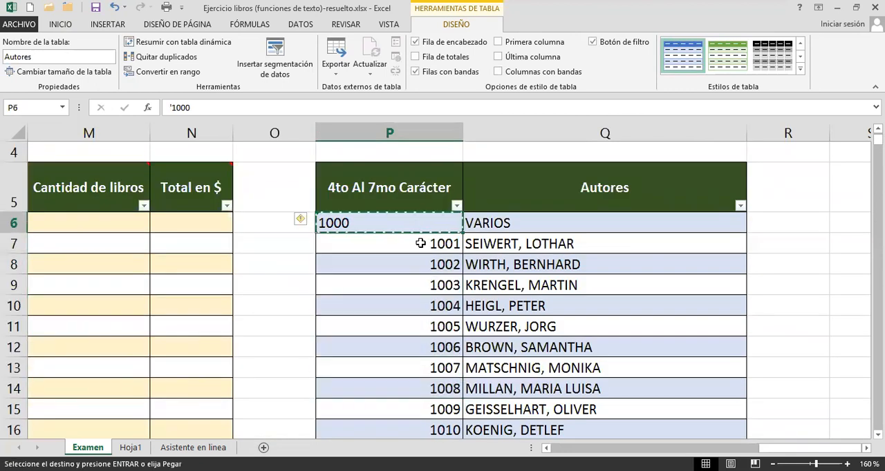
{"action": "left_click", "coordinate": [414, 244]}
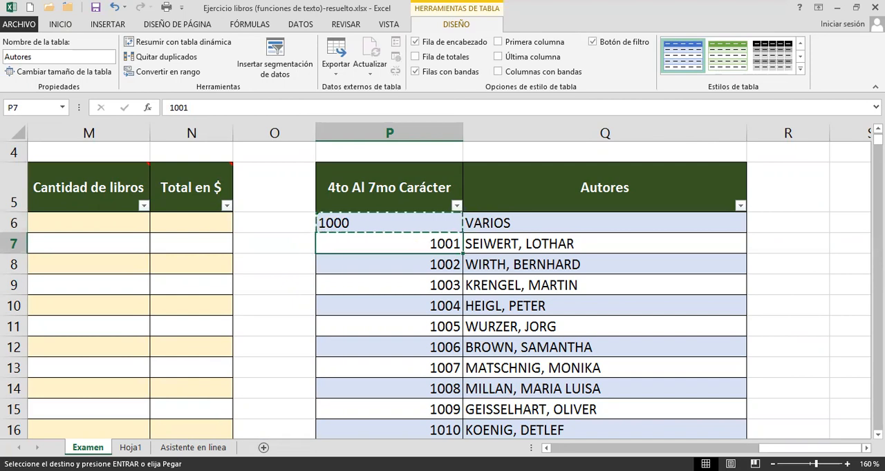
{"action": "left_click_drag", "start_coordinate": [878, 139], "coordinate": [877, 192]}
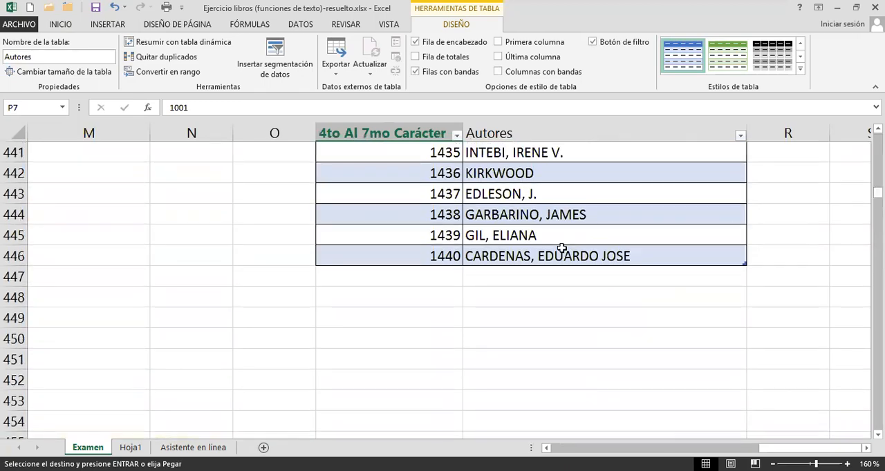
{"action": "key", "text": "ctrl+v"}
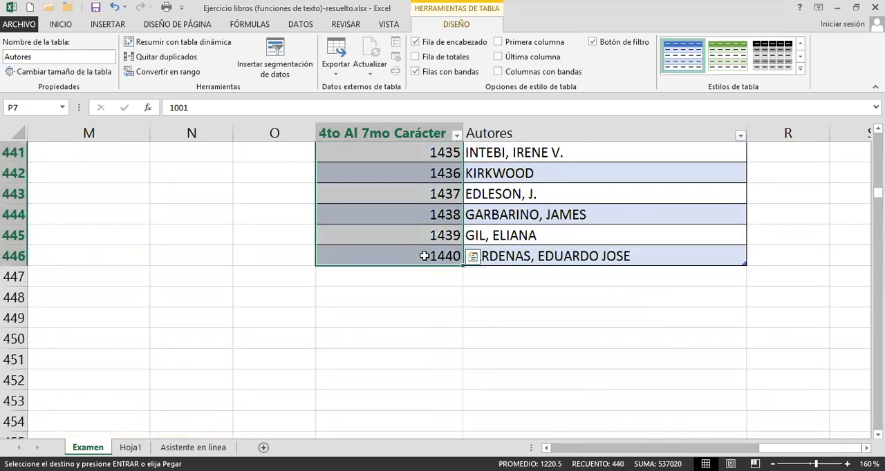
{"action": "key", "text": "ctrl+v"}
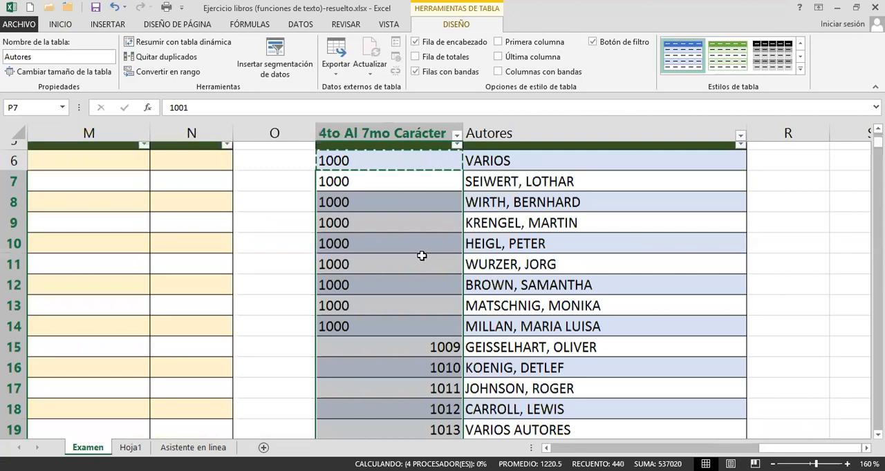
{"action": "scroll", "coordinate": [395, 332], "scroll_direction": "down", "scroll_amount": 2}
{"action": "scroll", "coordinate": [393, 327], "scroll_direction": "up", "scroll_amount": 1}
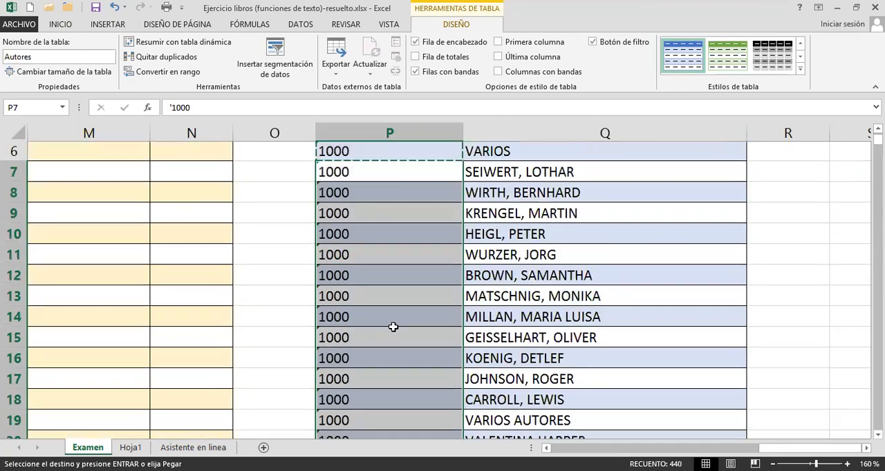
{"action": "scroll", "coordinate": [392, 327], "scroll_direction": "up", "scroll_amount": 2}
{"action": "left_click", "coordinate": [385, 306]}
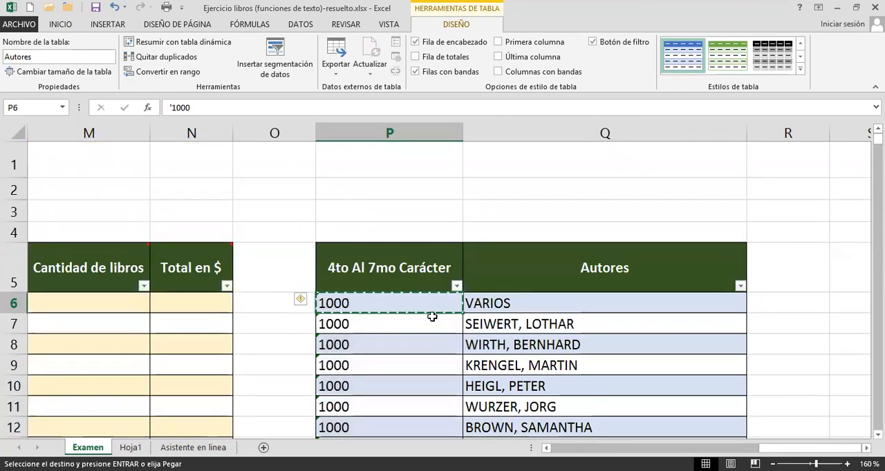
{"action": "key", "text": "Escape"}
Fill the text code series from P6 down to P446 in the 4to Al 7mo Carácter column, ending at 1440.
{"action": "left_click", "coordinate": [354, 343]}
{"action": "left_click", "coordinate": [371, 303]}
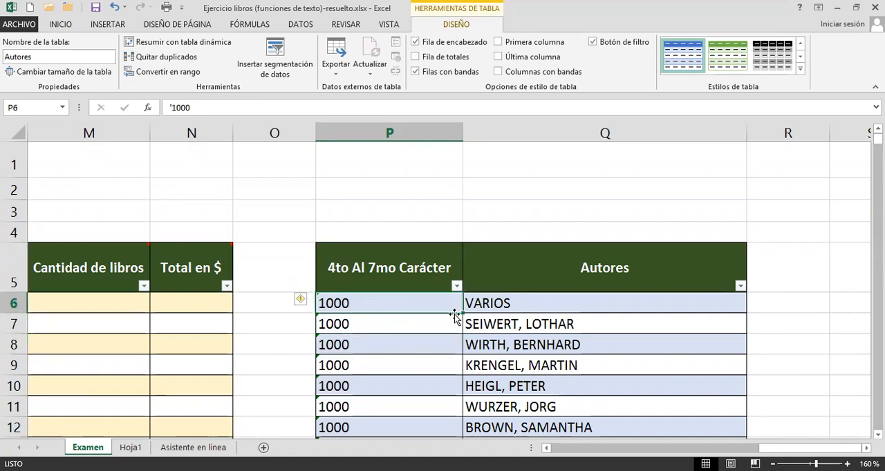
{"action": "left_click_drag", "start_coordinate": [461, 313], "coordinate": [430, 446]}
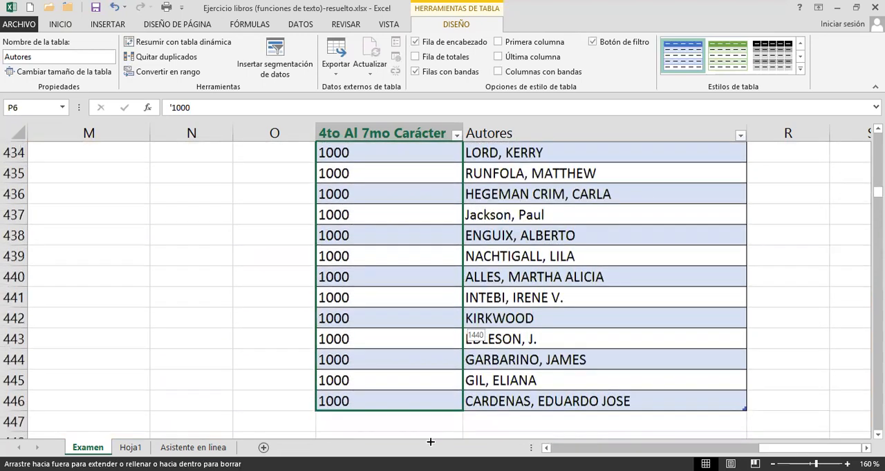
{"action": "left_click_drag", "start_coordinate": [450, 384], "coordinate": [419, 385]}
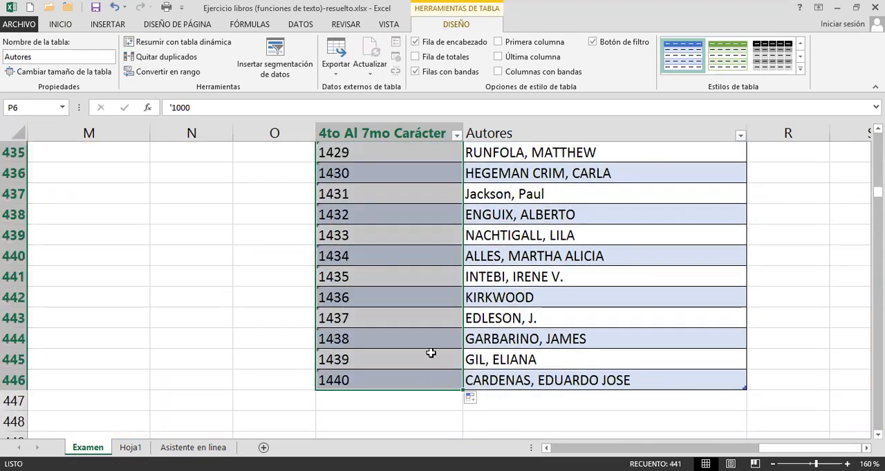
Right-align the text codes in P6:P446 of the Autores table and return to the first codes.
{"action": "left_click", "coordinate": [59, 25]}
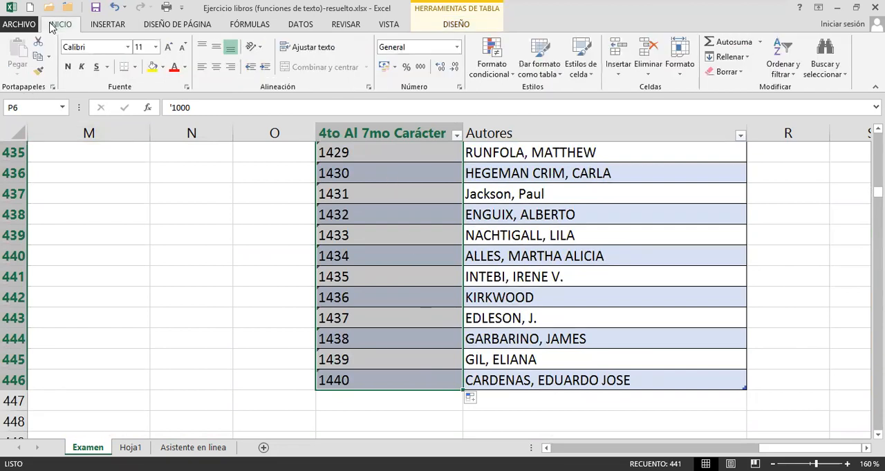
{"action": "key", "text": "ctrl+BackSpace"}
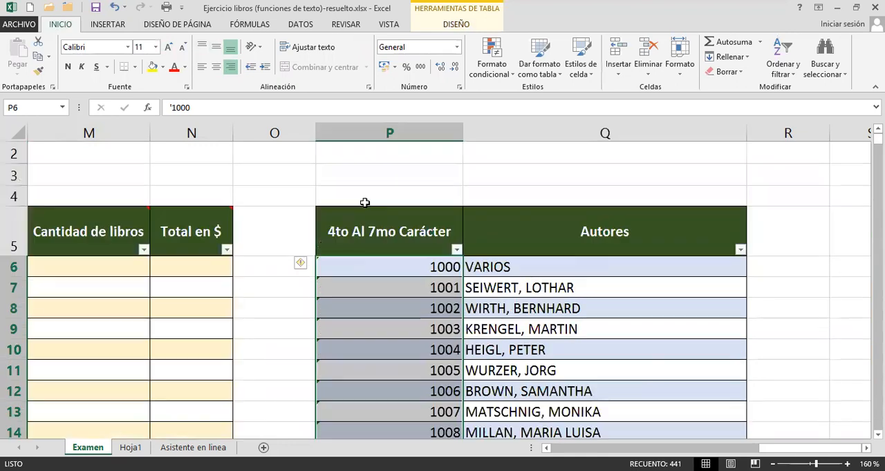
{"action": "left_click", "coordinate": [374, 280]}
{"action": "left_click", "coordinate": [381, 270]}
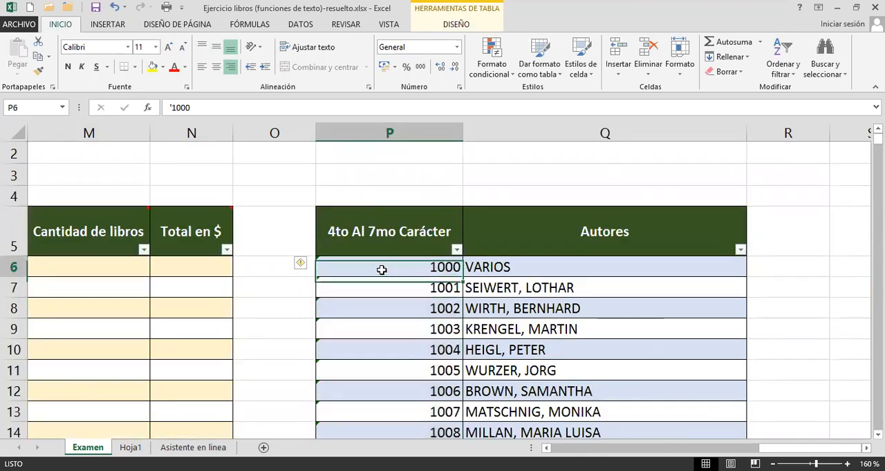
{"action": "left_click_drag", "start_coordinate": [381, 270], "coordinate": [359, 401]}
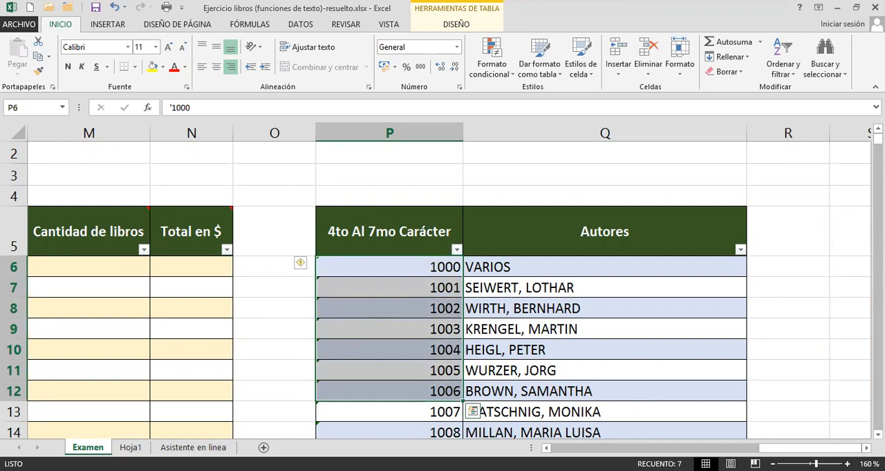
Check the Autor lookup results in column E and widen the column to fit more of the author names.
{"action": "scroll", "coordinate": [450, 287], "scroll_direction": "left", "scroll_amount": 3}
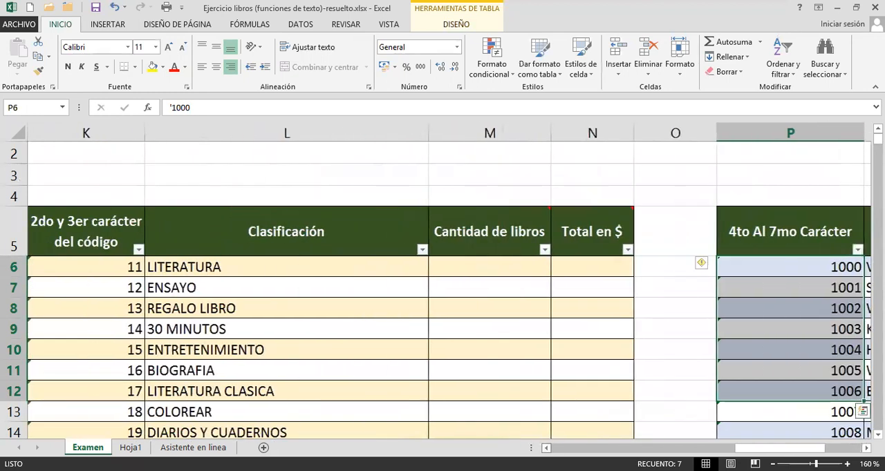
{"action": "scroll", "coordinate": [449, 287], "scroll_direction": "left", "scroll_amount": 3}
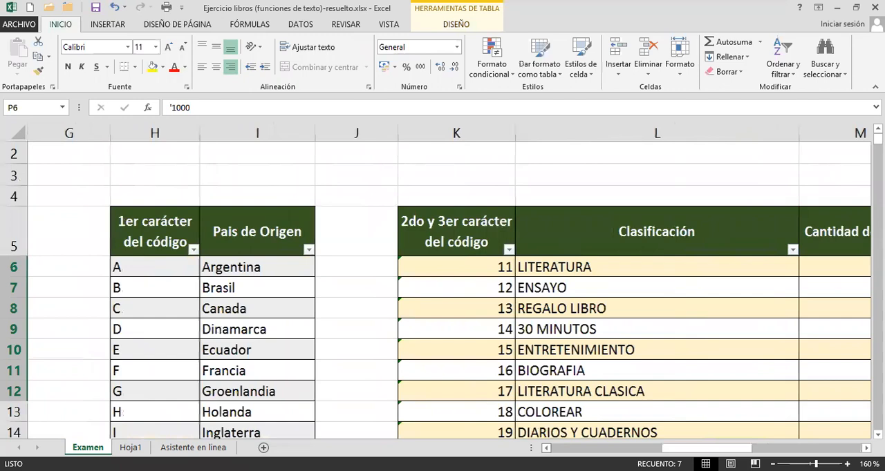
{"action": "scroll", "coordinate": [394, 293], "scroll_direction": "left", "scroll_amount": 4}
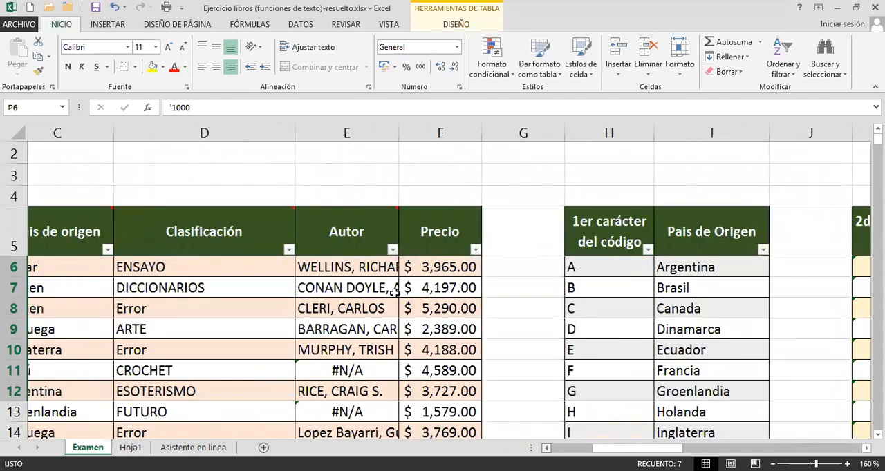
{"action": "left_click", "coordinate": [372, 288]}
{"action": "left_click", "coordinate": [369, 309]}
{"action": "left_click", "coordinate": [368, 350]}
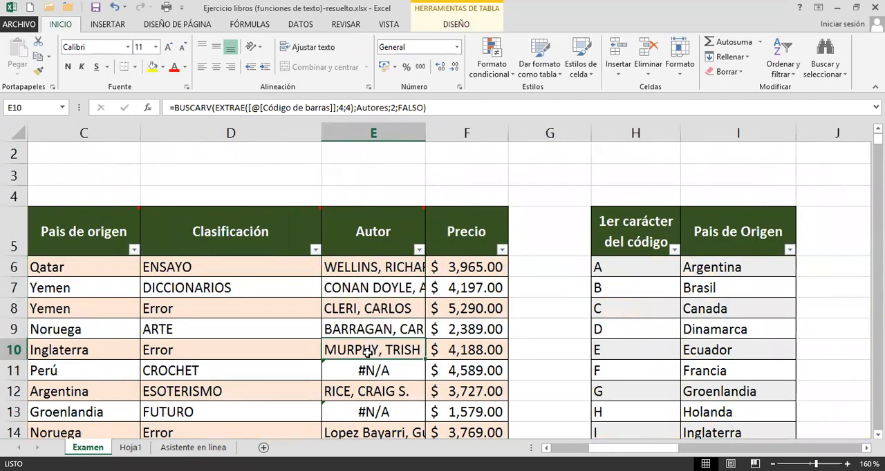
{"action": "left_click_drag", "start_coordinate": [425, 133], "coordinate": [443, 134]}
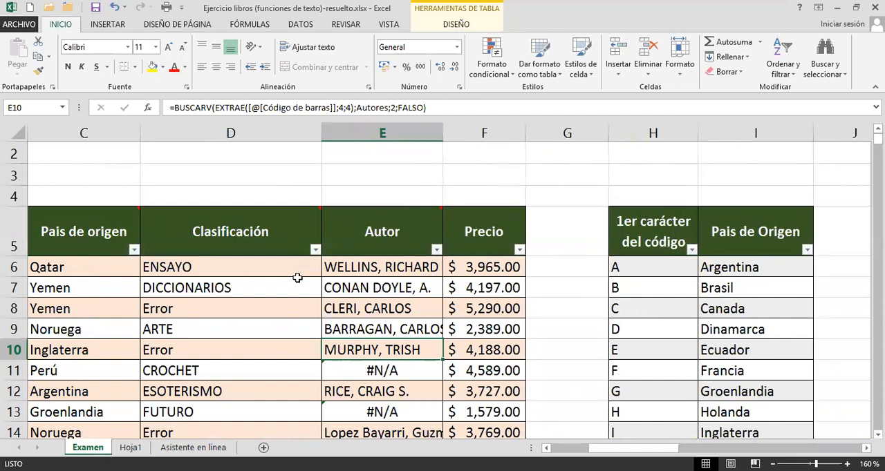
Check the #N/A result in E11 against the last four digits of its Código de barras in A11.
{"action": "left_click_drag", "start_coordinate": [371, 267], "coordinate": [367, 350]}
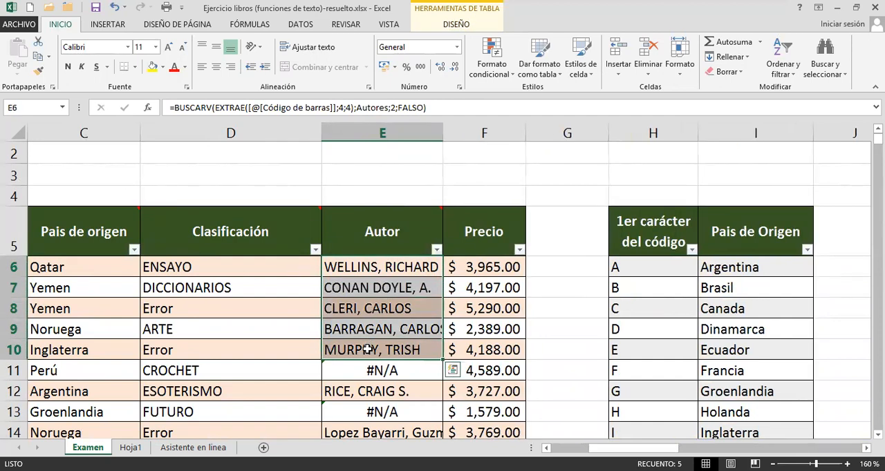
{"action": "left_click", "coordinate": [367, 366]}
{"action": "scroll", "coordinate": [361, 361], "scroll_direction": "down", "scroll_amount": 2}
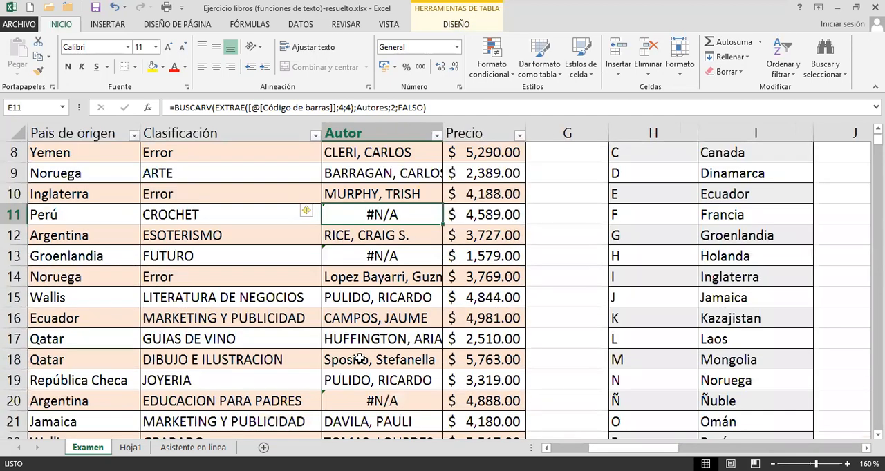
{"action": "scroll", "coordinate": [360, 359], "scroll_direction": "up", "scroll_amount": 1}
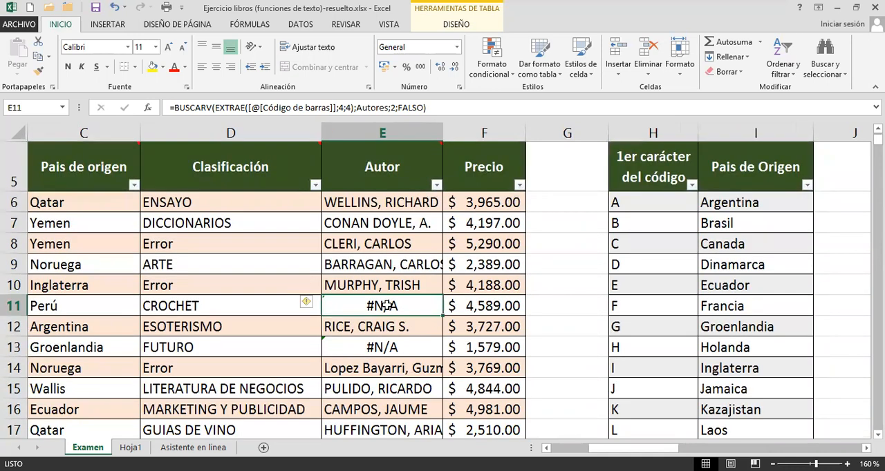
{"action": "left_click_drag", "start_coordinate": [658, 449], "coordinate": [619, 450]}
{"action": "left_click", "coordinate": [107, 302]}
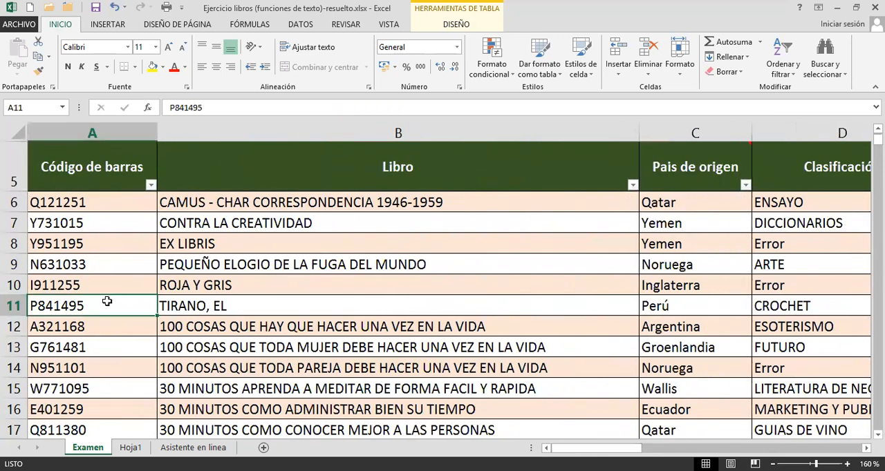
{"action": "double_click", "coordinate": [91, 305]}
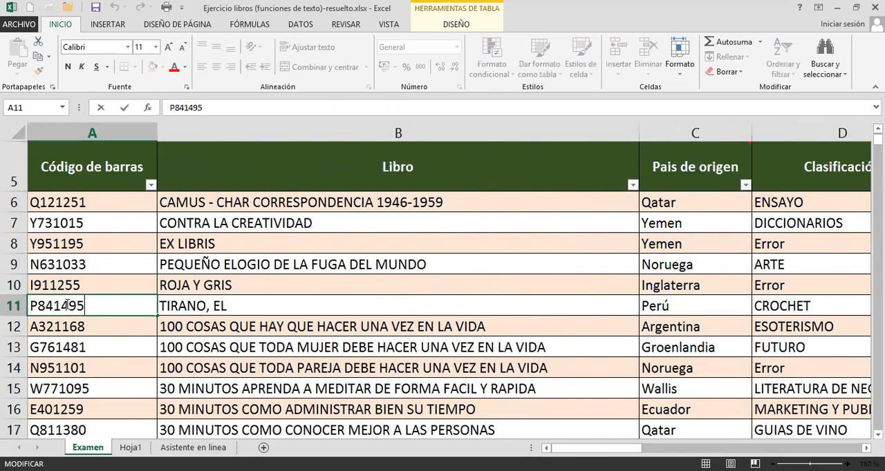
{"action": "left_click_drag", "start_coordinate": [53, 305], "coordinate": [93, 306]}
{"action": "key", "text": "Return"}
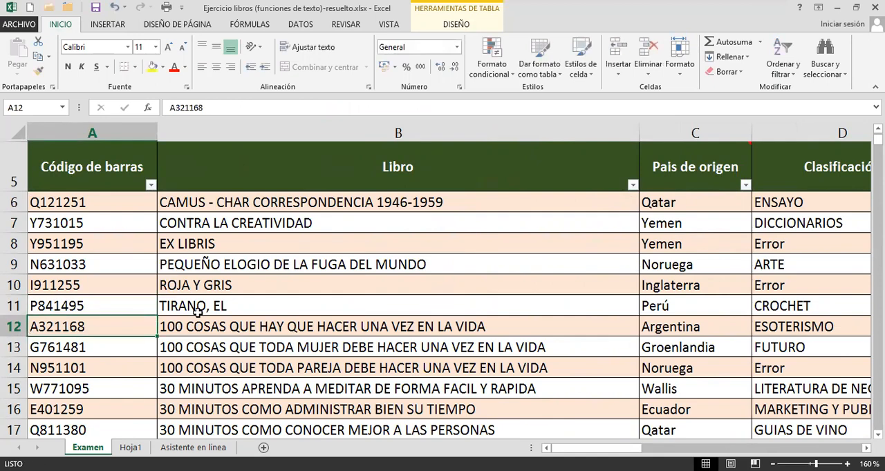
Insert SI(ESERROR( before BUSCARV in the Autor formula in E6.
{"action": "key", "text": "Right"}
{"action": "key", "text": "Right"}
{"action": "key", "text": "Right"}
{"action": "key", "text": "Right"}
{"action": "left_click", "coordinate": [283, 326]}
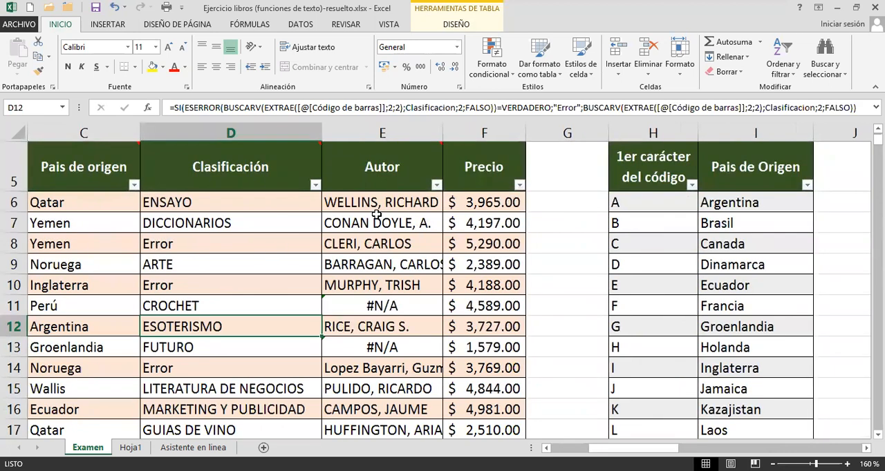
{"action": "left_click", "coordinate": [383, 204]}
{"action": "double_click", "coordinate": [382, 204]}
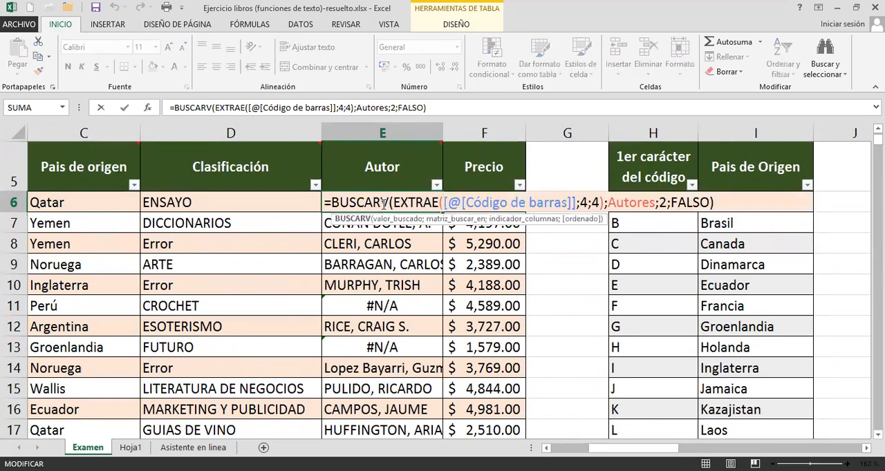
{"action": "left_click_drag", "start_coordinate": [330, 202], "coordinate": [732, 202]}
{"action": "key", "text": "ctrl+c"}
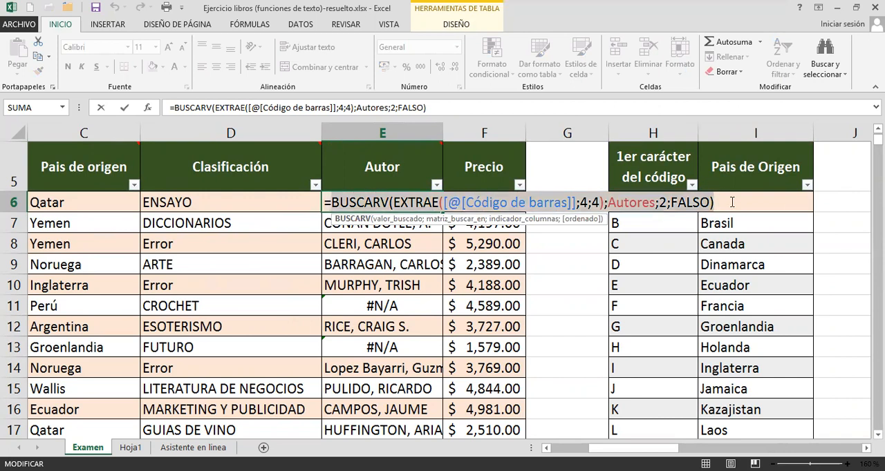
{"action": "left_click", "coordinate": [331, 204]}
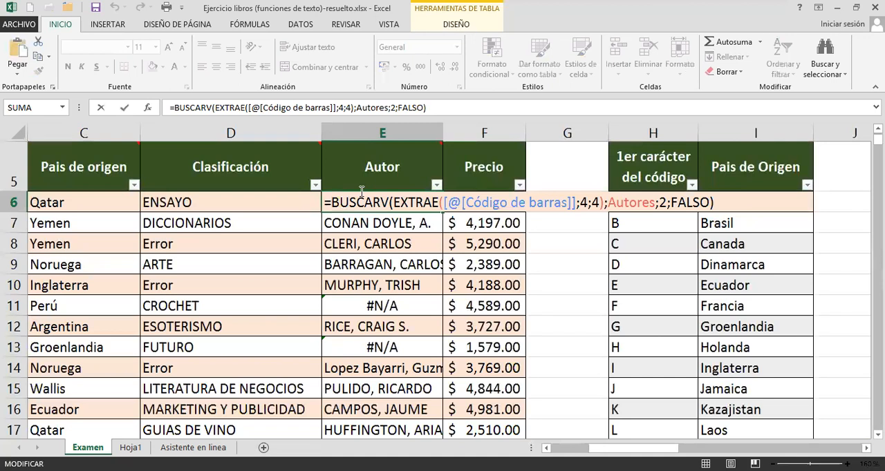
{"action": "type", "text": "si8"}
{"action": "key", "text": "BackSpace"}
{"action": "type", "text": "("}
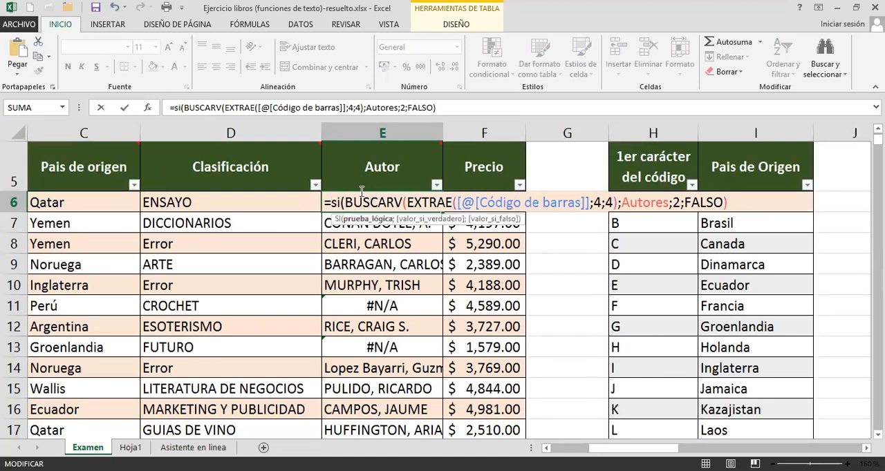
{"action": "type", "text": "ese"}
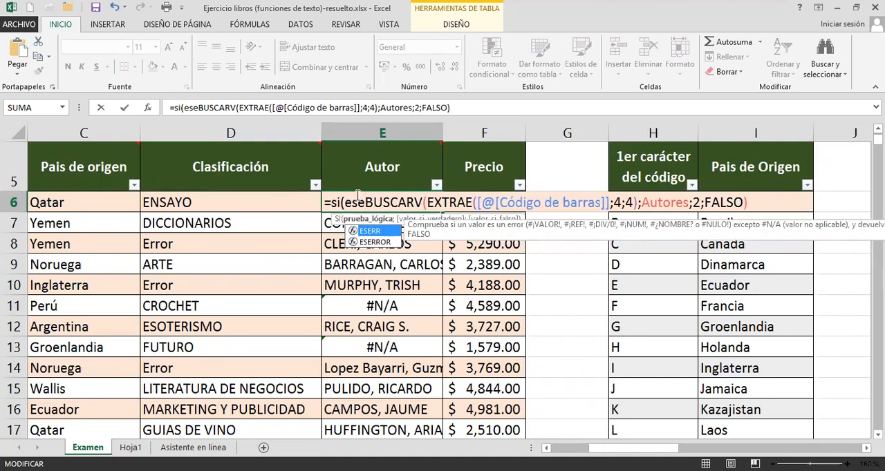
{"action": "key", "text": "Down"}
{"action": "key", "text": "Tab"}
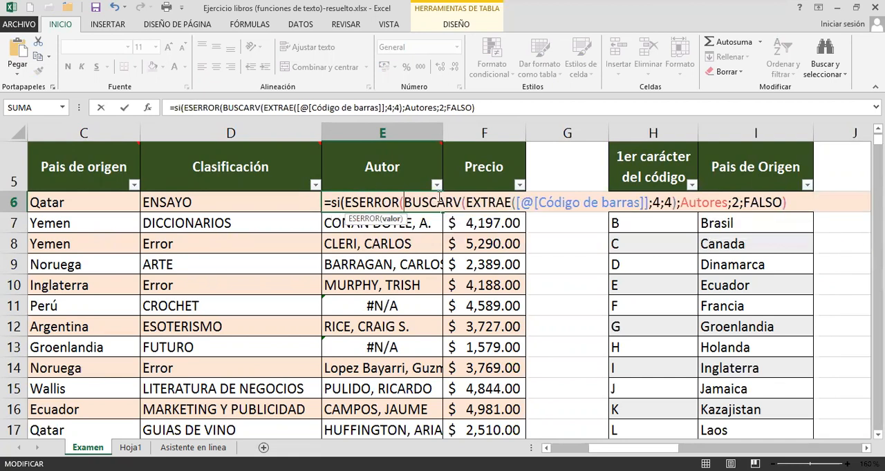
Close the ESERROR function in the E6 formula and compare it with =VERDADERO as SI's logical test.
{"action": "left_click", "coordinate": [796, 204]}
{"action": "type", "text": "=v"}
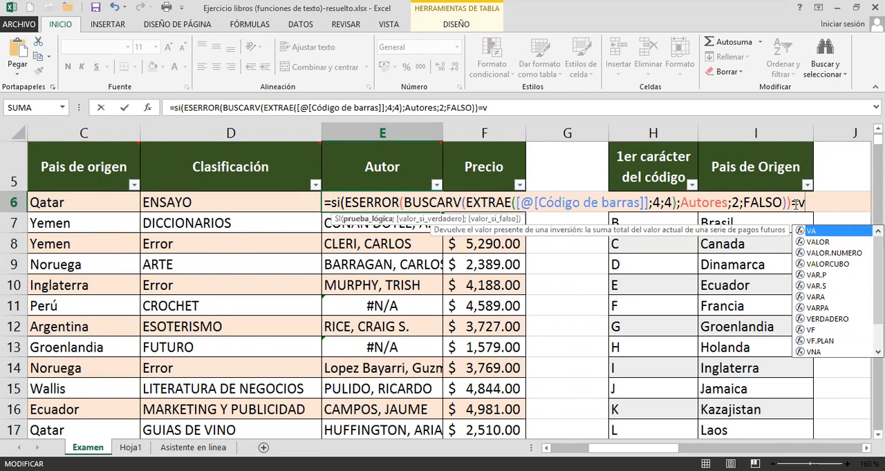
{"action": "type", "text": "e"}
{"action": "key", "text": "Tab"}
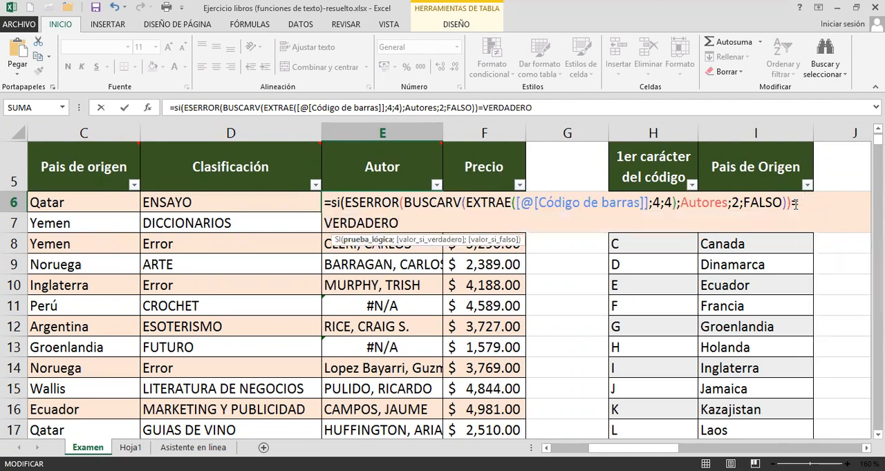
Complete the Autor formula in E6 with "Error" as the value if true and the BUSCARV lookup as the value if false, and check the column's results.
{"action": "type", "text": ";\"Error"}
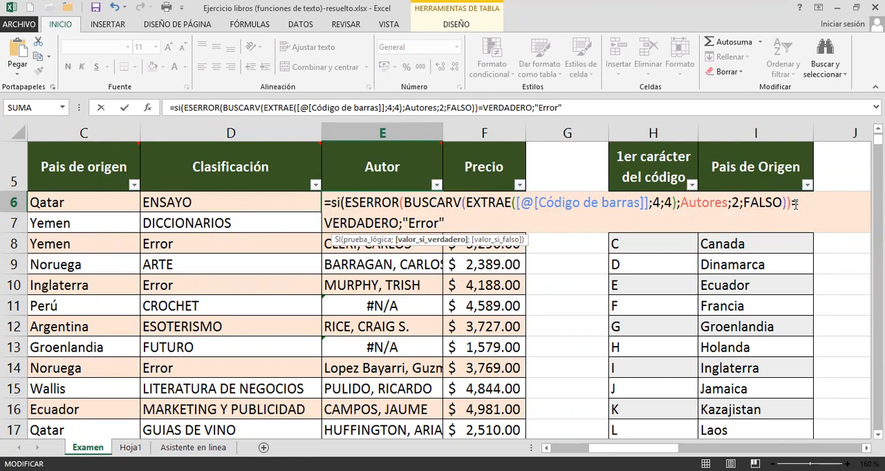
{"action": "type", "text": "\";"}
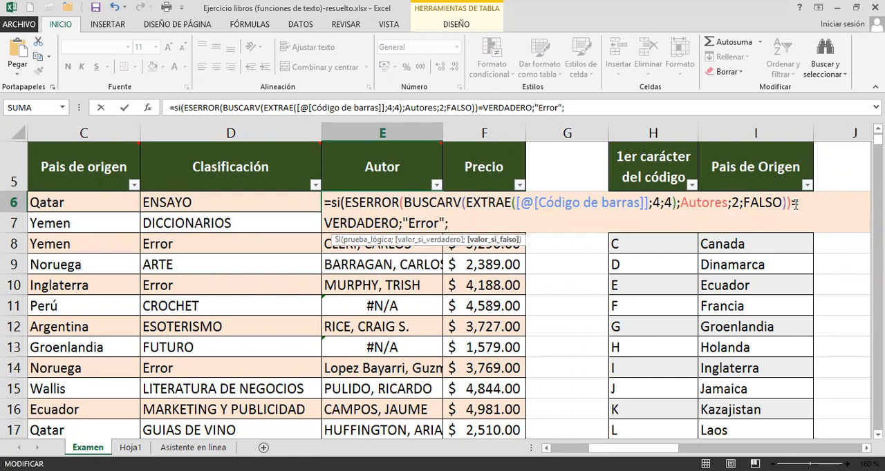
{"action": "key", "text": "ctrl+v"}
{"action": "type", "text": ")"}
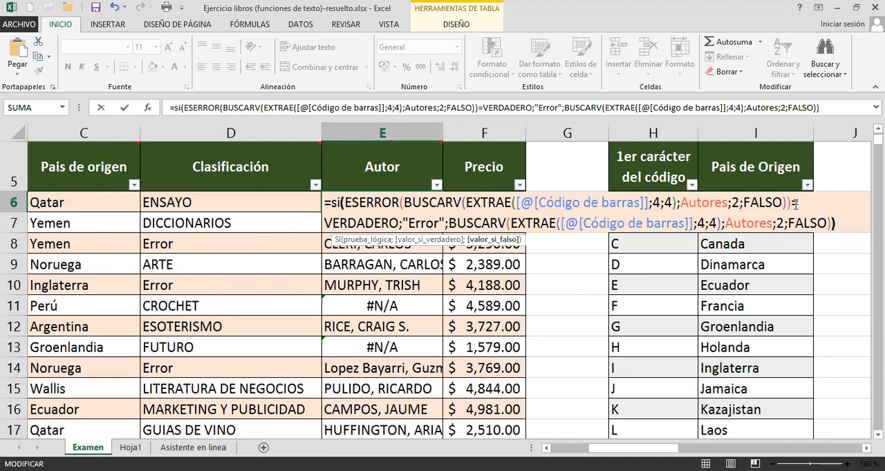
{"action": "key", "text": "Return"}
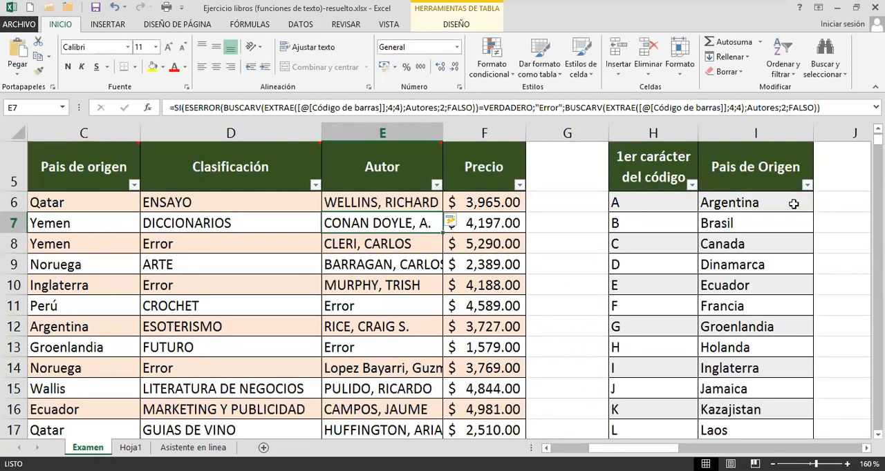
{"action": "left_click", "coordinate": [373, 285]}
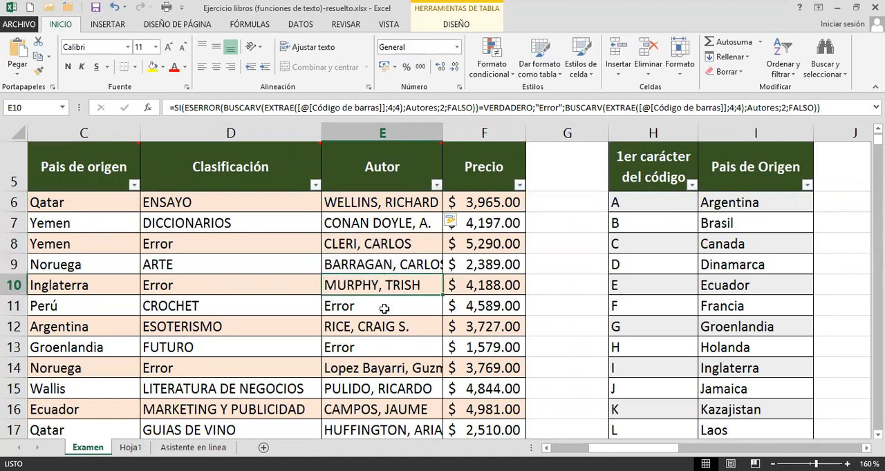
{"action": "left_click", "coordinate": [385, 308]}
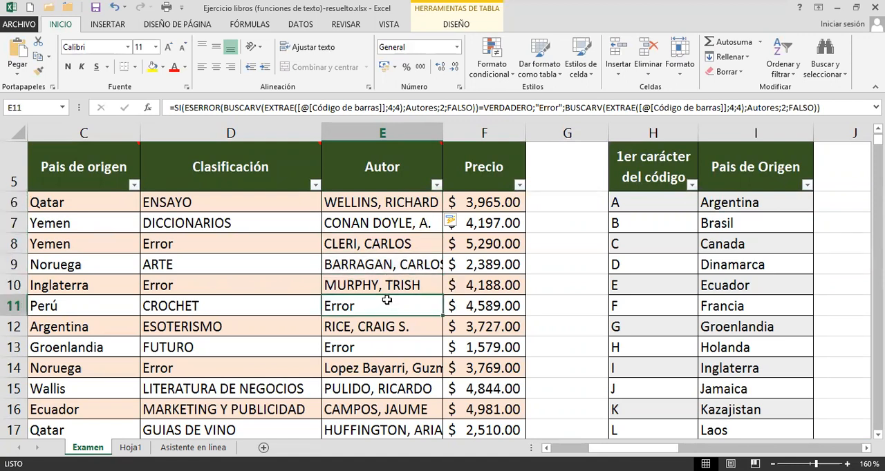
Examine the Cantidad de libros and Total en $ columns beside Clasificación in the classification table.
{"action": "key", "text": "Right"}
{"action": "key", "text": "Right"}
{"action": "key", "text": "Right"}
{"action": "key", "text": "Right"}
{"action": "key", "text": "Right"}
{"action": "key", "text": "Right"}
{"action": "key", "text": "Right"}
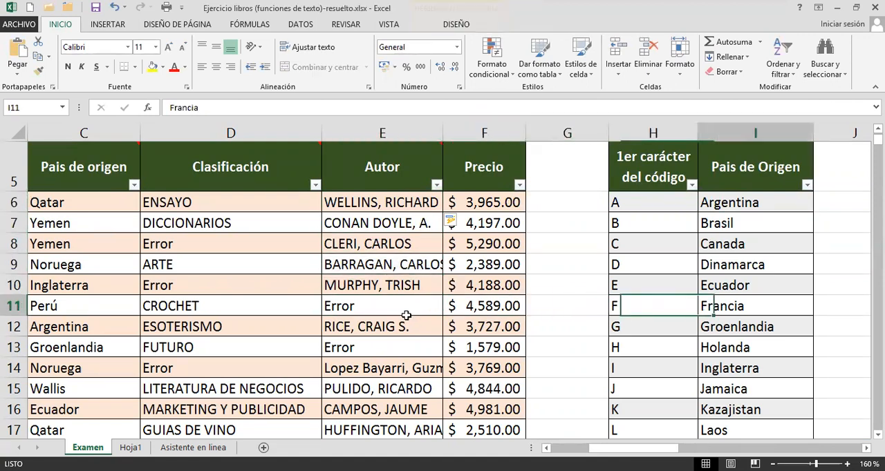
{"action": "key", "text": "Right"}
{"action": "key", "text": "Right"}
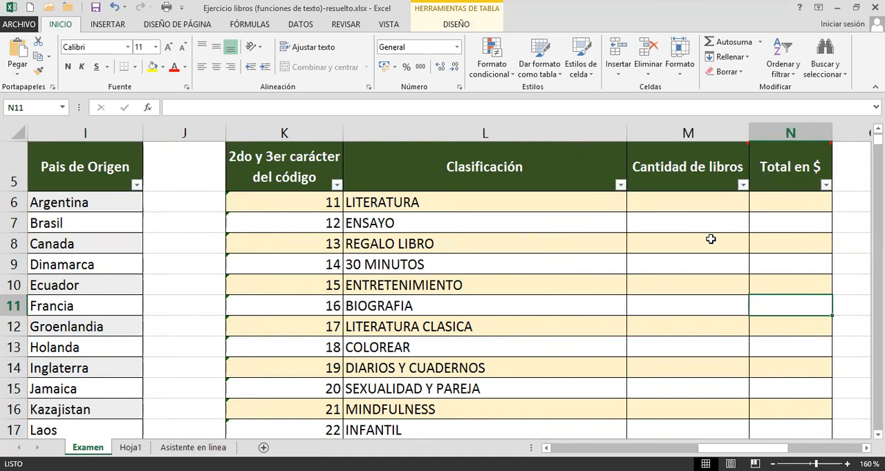
{"action": "left_click", "coordinate": [684, 203]}
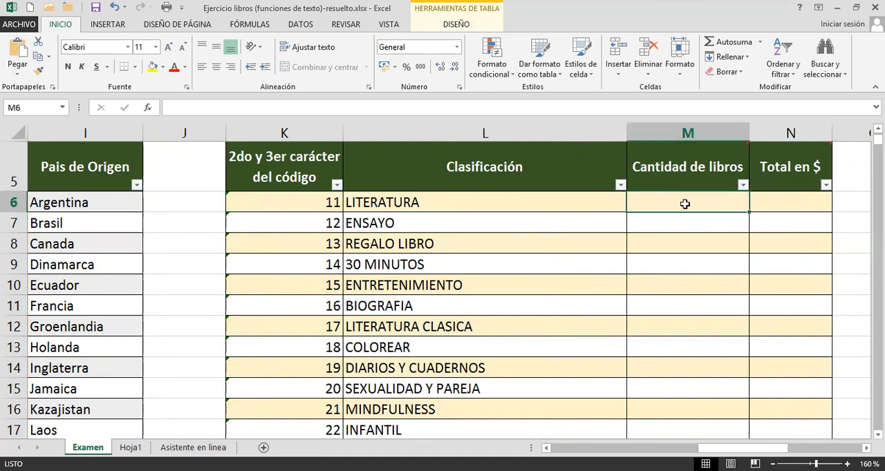
{"action": "left_click", "coordinate": [547, 204]}
{"action": "left_click", "coordinate": [647, 201]}
{"action": "left_click", "coordinate": [795, 201]}
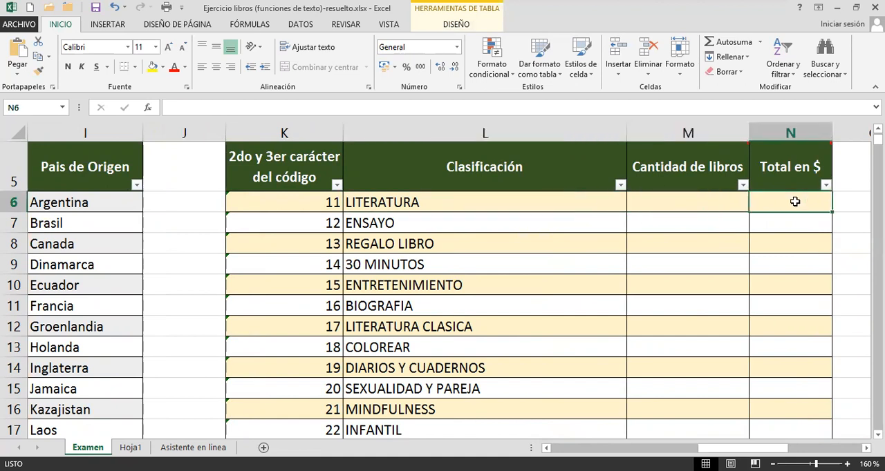
{"action": "left_click", "coordinate": [499, 199]}
{"action": "left_click", "coordinate": [712, 203]}
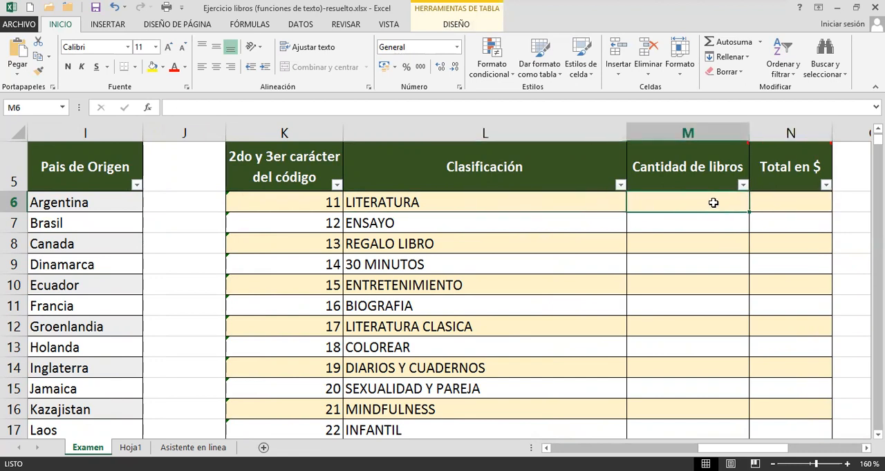
{"action": "type", "text": "="}
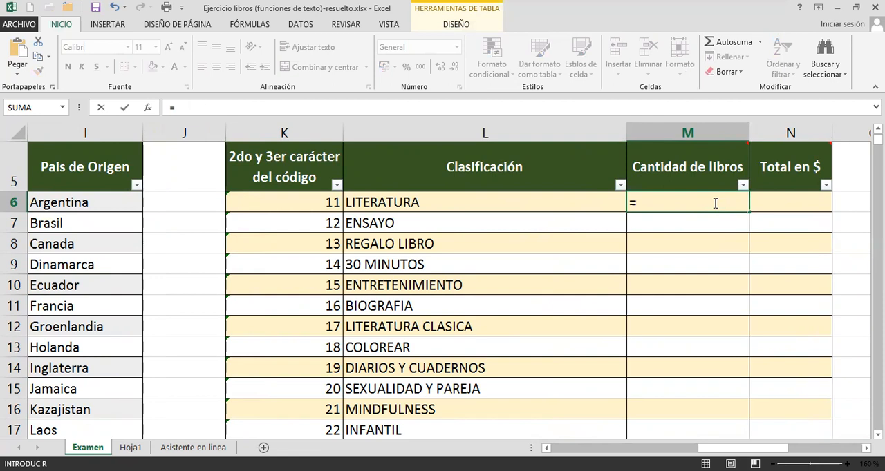
{"action": "type", "text": "con"}
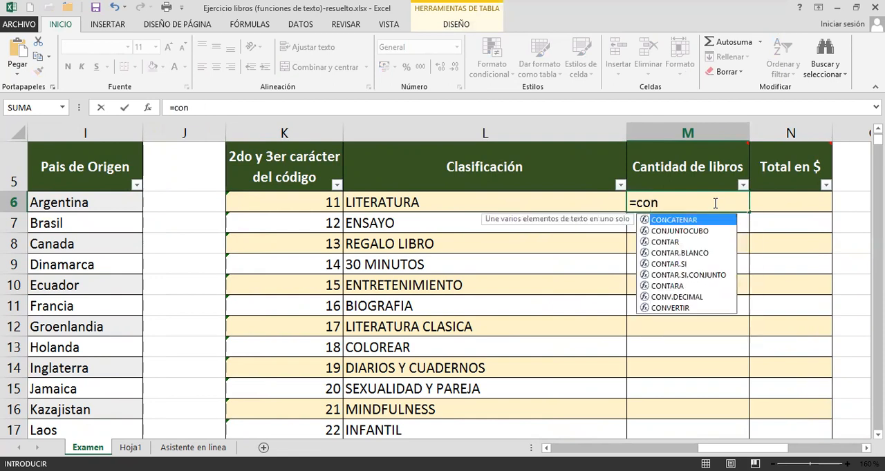
{"action": "key", "text": "Down"}
{"action": "key", "text": "Down"}
{"action": "key", "text": "Down"}
{"action": "key", "text": "Down"}
{"action": "key", "text": "Tab"}
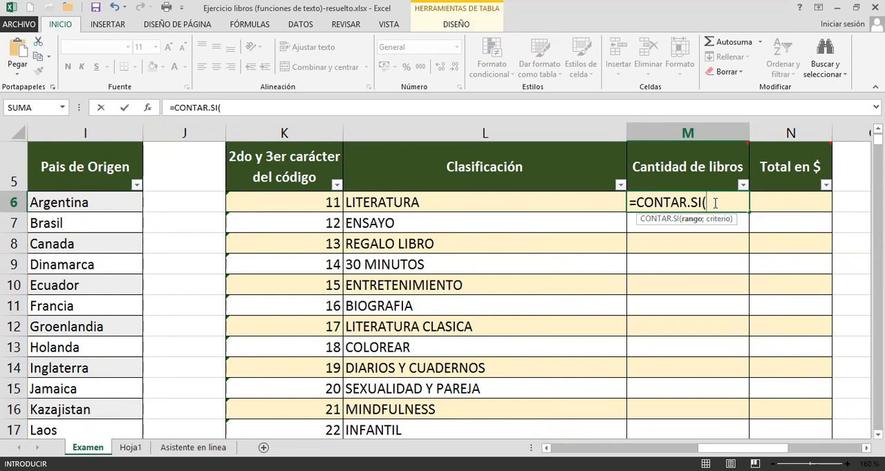
{"action": "scroll", "coordinate": [375, 290], "scroll_direction": "right", "scroll_amount": 2}
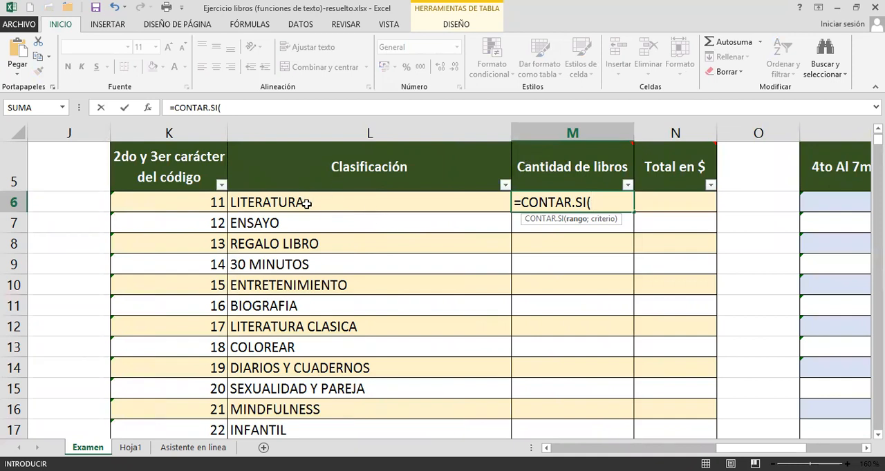
{"action": "key", "text": "Escape"}
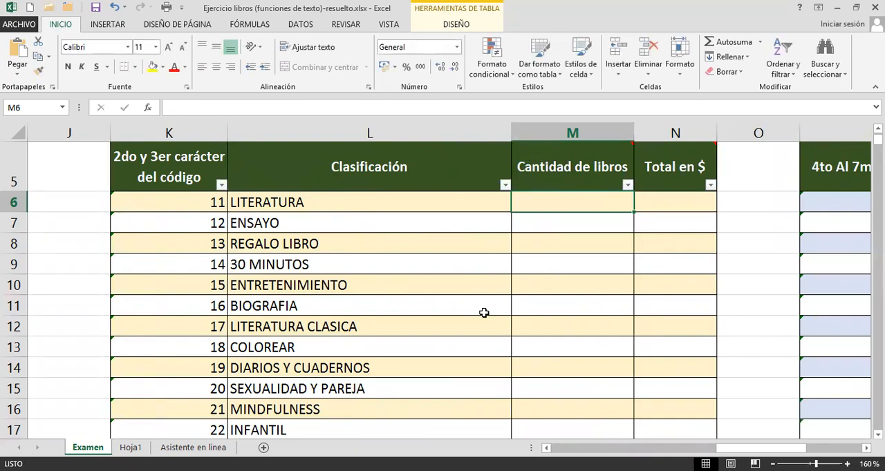
Check the table name of the book list that holds the Código de barras and Libro columns.
{"action": "key", "text": "Left"}
{"action": "key", "text": "Left"}
{"action": "key", "text": "Left"}
{"action": "key", "text": "Left"}
{"action": "key", "text": "Left"}
{"action": "key", "text": "Left"}
{"action": "key", "text": "Left"}
{"action": "key", "text": "Left"}
{"action": "key", "text": "Left"}
{"action": "key", "text": "Left"}
{"action": "key", "text": "Left"}
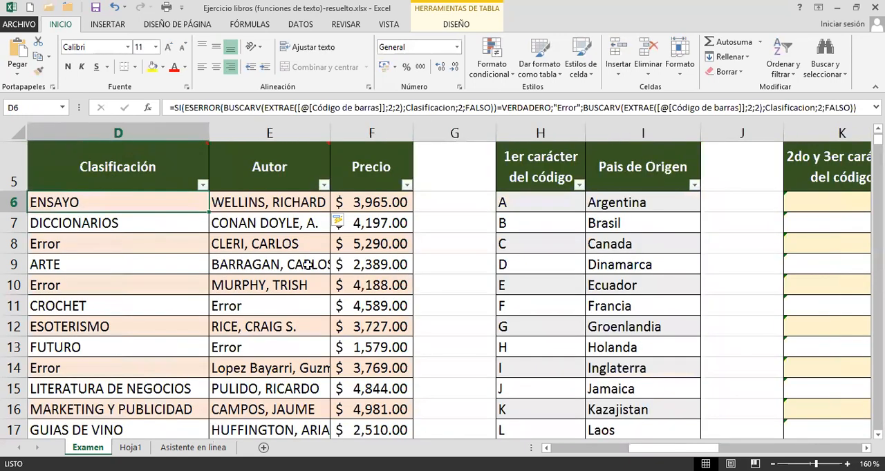
{"action": "left_click", "coordinate": [176, 263]}
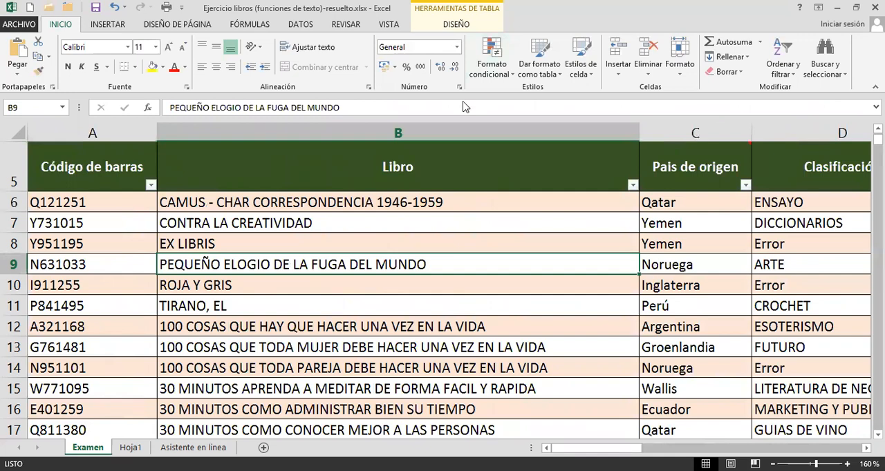
{"action": "left_click", "coordinate": [456, 23]}
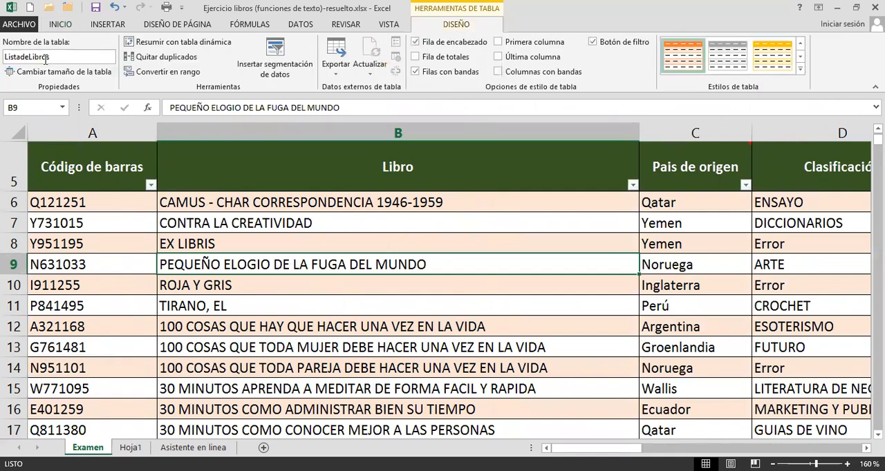
Start a CONTAR.SI formula in the first Cantidad de libros cell, M6, of the classification table.
{"action": "key", "text": "Right"}
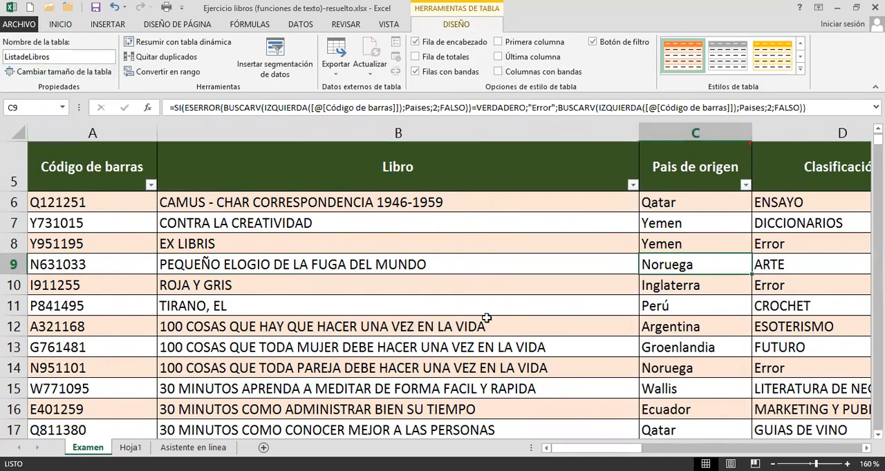
{"action": "key", "text": "Right"}
{"action": "key", "text": "Right"}
{"action": "key", "text": "Right"}
{"action": "key", "text": "Right"}
{"action": "key", "text": "Right"}
{"action": "key", "text": "Right"}
{"action": "key", "text": "Right"}
{"action": "left_click", "coordinate": [486, 318]}
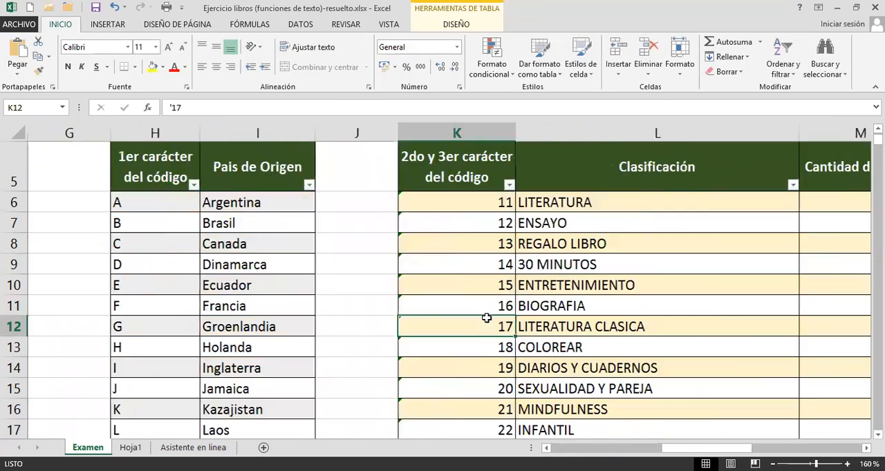
{"action": "double_click", "coordinate": [487, 318]}
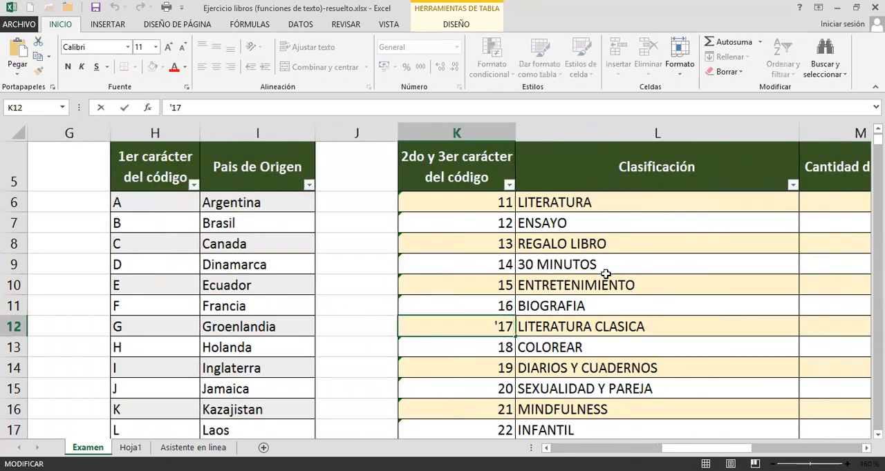
{"action": "key", "text": "Escape"}
{"action": "left_click", "coordinate": [812, 198]}
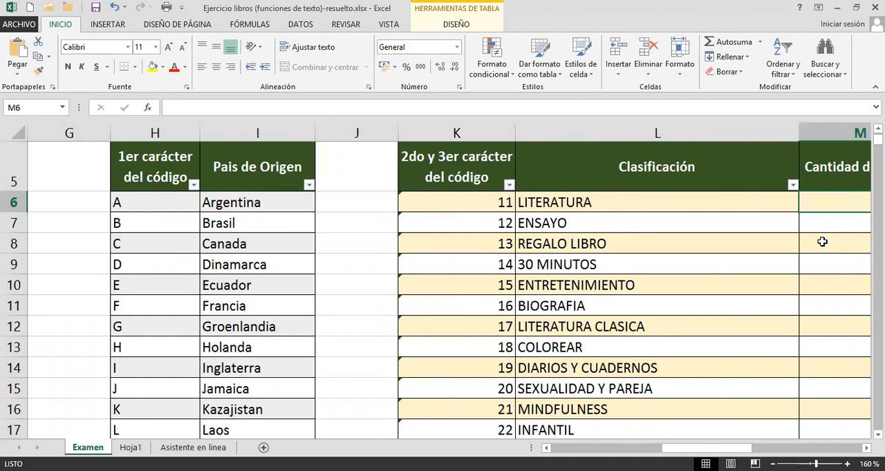
{"action": "key", "text": "Right"}
{"action": "key", "text": "Right"}
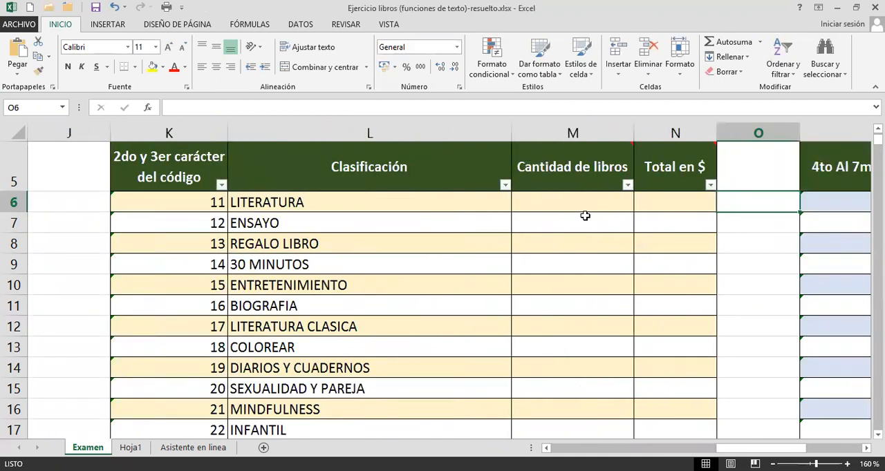
{"action": "left_click", "coordinate": [583, 202]}
{"action": "type", "text": "="}
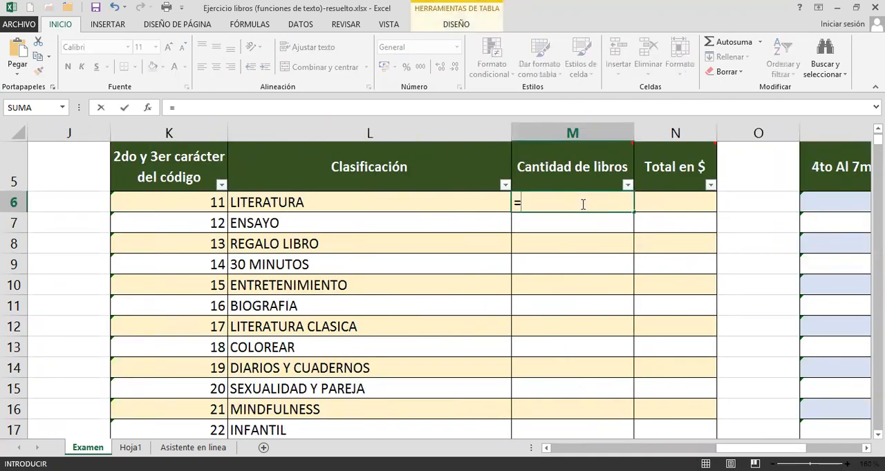
{"action": "type", "text": "con"}
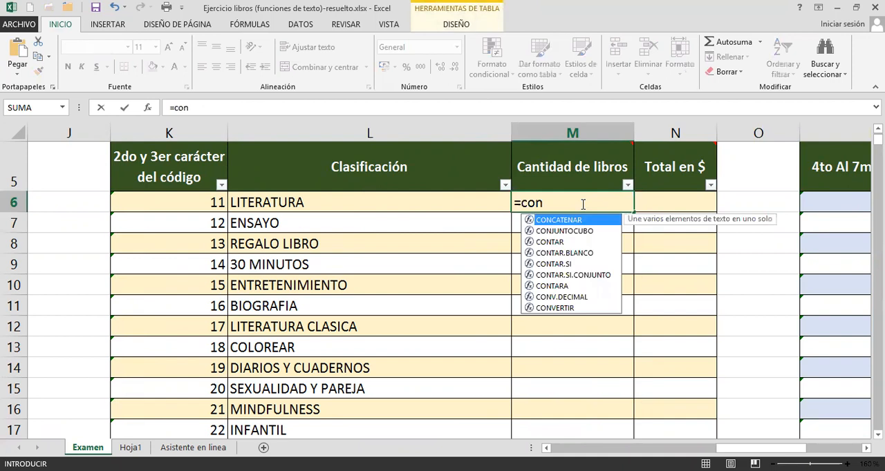
{"action": "key", "text": "Down"}
{"action": "key", "text": "Down"}
{"action": "key", "text": "Down"}
{"action": "key", "text": "Down"}
{"action": "key", "text": "Tab"}
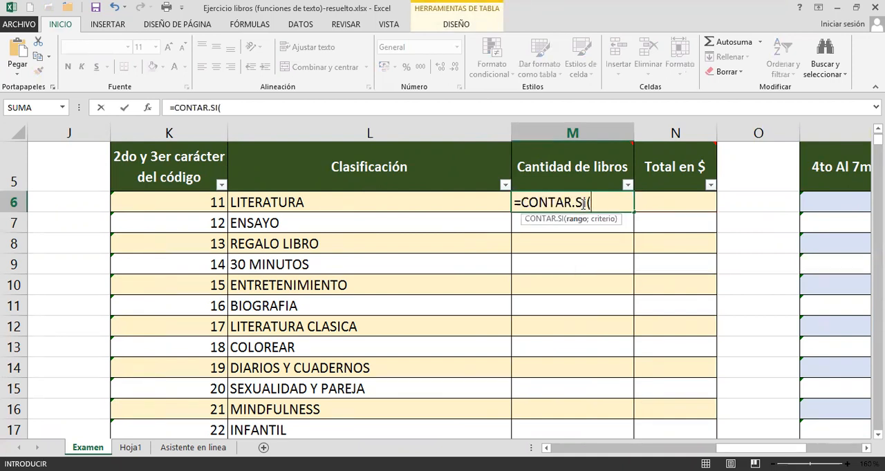
Set the CONTAR.SI range in M6 to the Clasificación column of the book list, ListadeLibros[Clasificación].
{"action": "type", "text": "lis"}
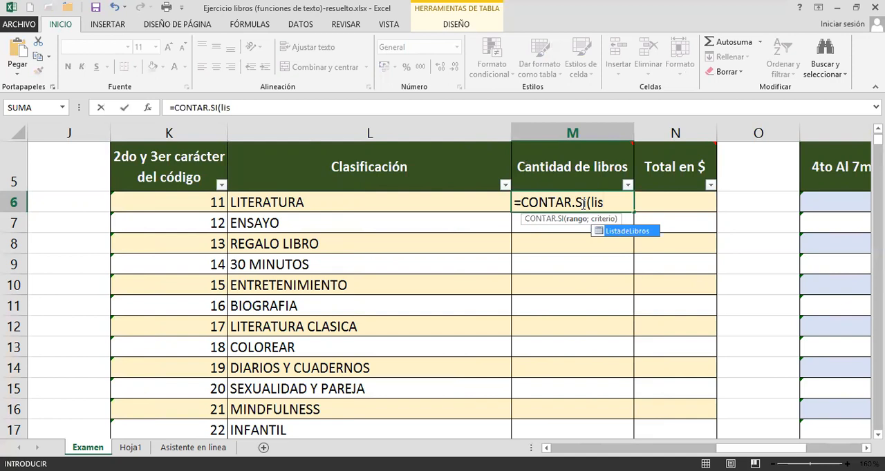
{"action": "key", "text": "Tab"}
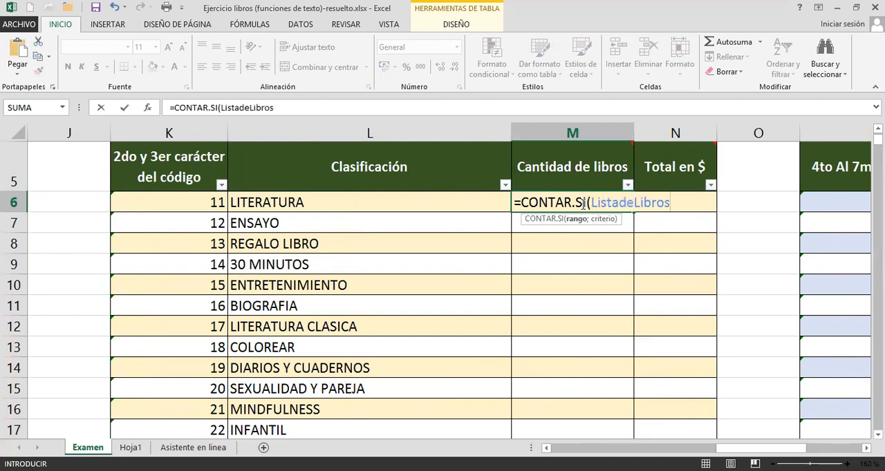
{"action": "type", "text": "^"}
{"action": "key", "text": "BackSpace"}
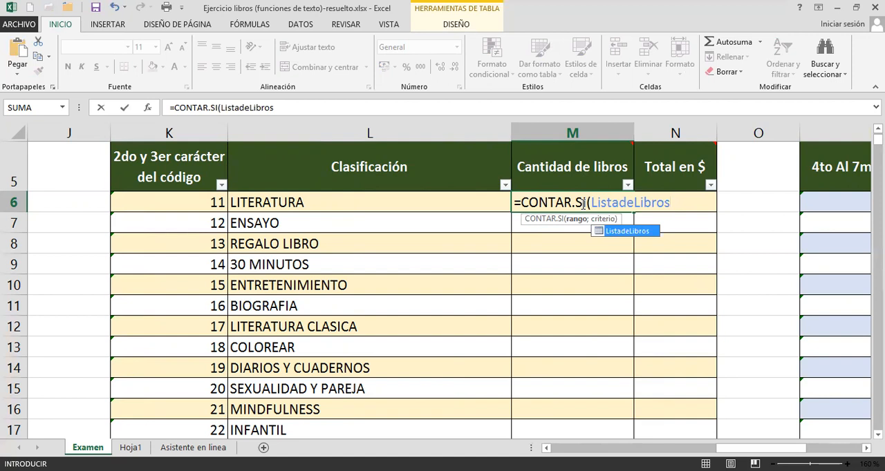
{"action": "type", "text": "["}
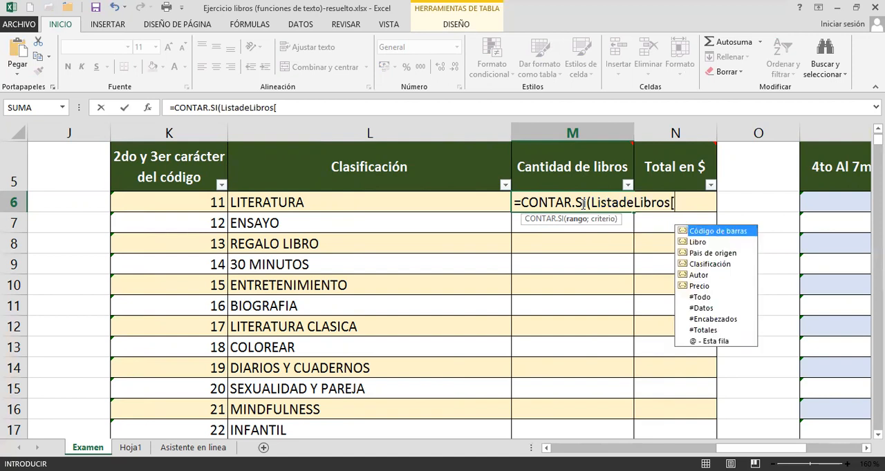
{"action": "key", "text": "Down"}
{"action": "key", "text": "Down"}
{"action": "key", "text": "Down"}
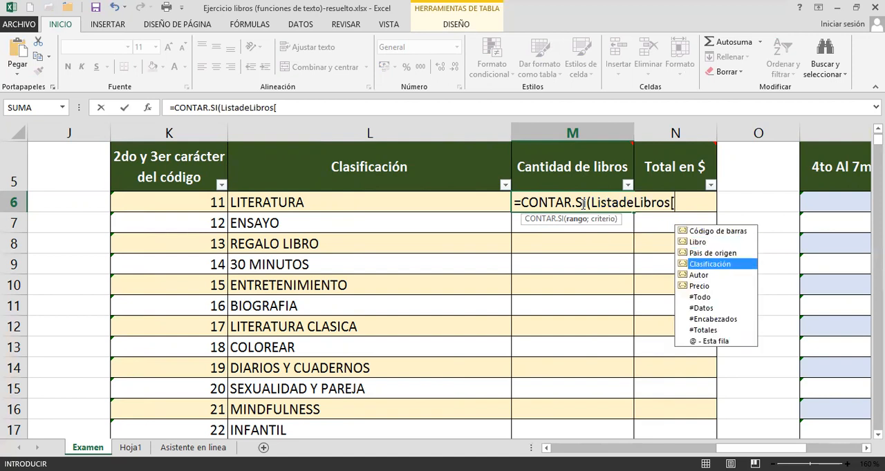
{"action": "key", "text": "Tab"}
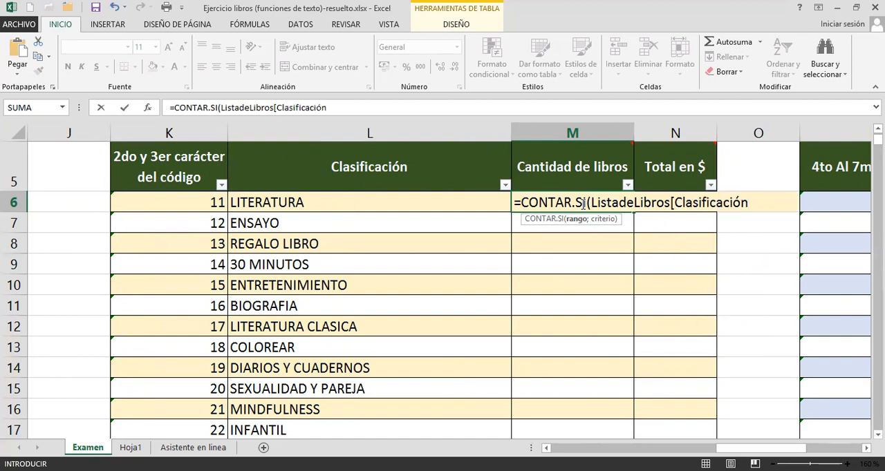
{"action": "type", "text": "]"}
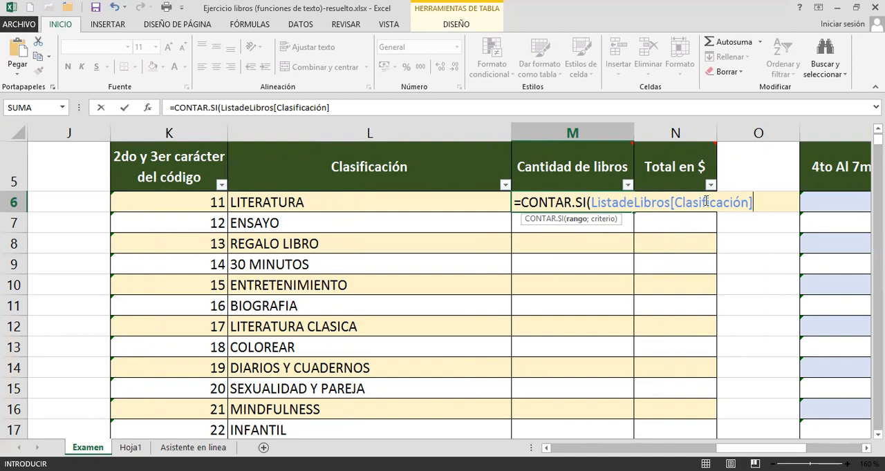
Use the same row's Clasificación as the CONTAR.SI criterion and enter the completed formula in Cantidad de libros.
{"action": "type", "text": ";"}
{"action": "left_click", "coordinate": [439, 199]}
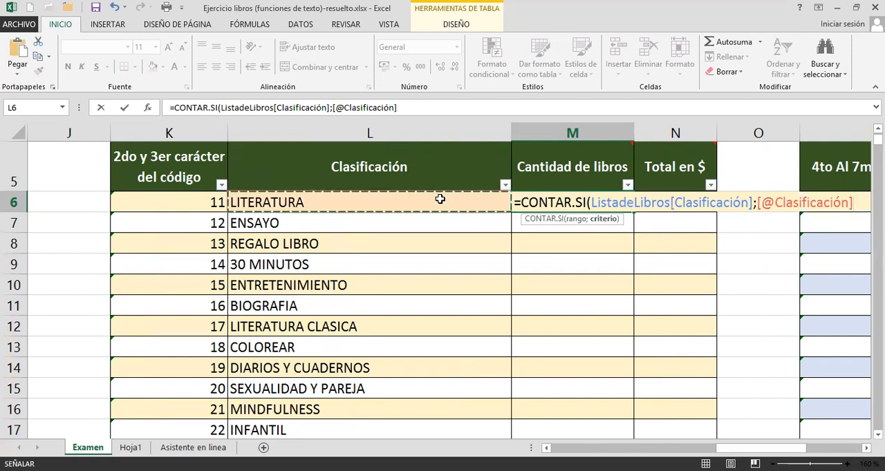
{"action": "type", "text": ")"}
{"action": "key", "text": "Return"}
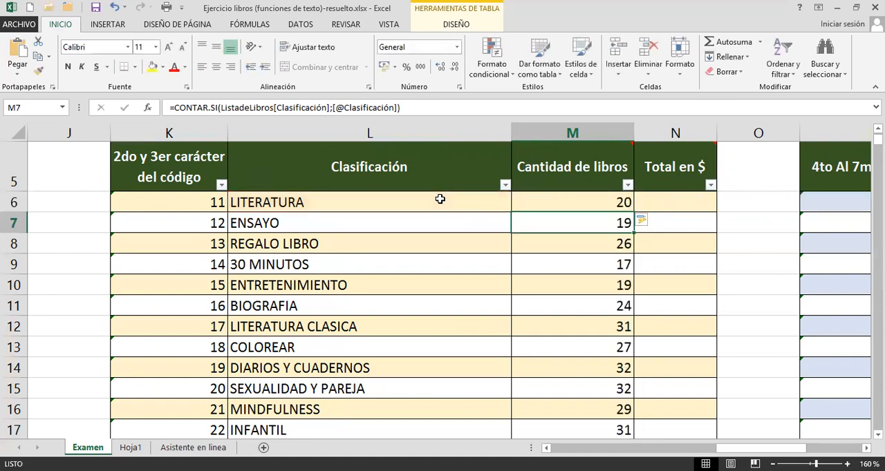
Review the range argument of the CONTAR.SI formula in M6 without changing it.
{"action": "double_click", "coordinate": [560, 199]}
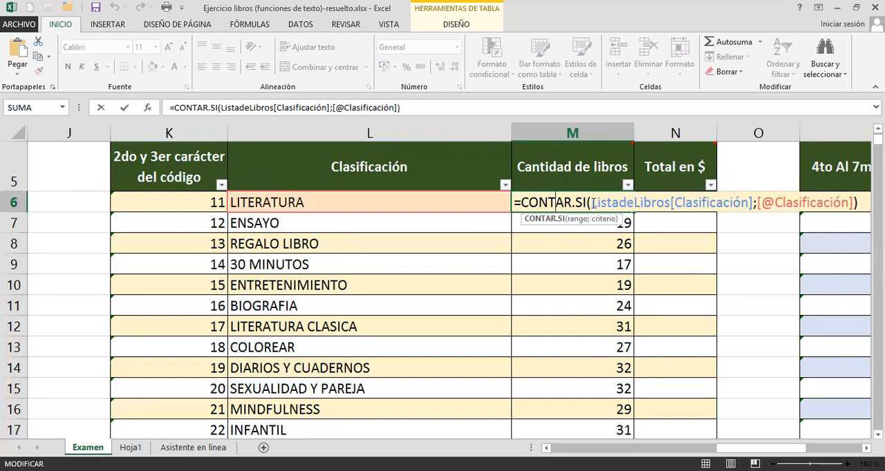
{"action": "left_click_drag", "start_coordinate": [593, 203], "coordinate": [752, 202]}
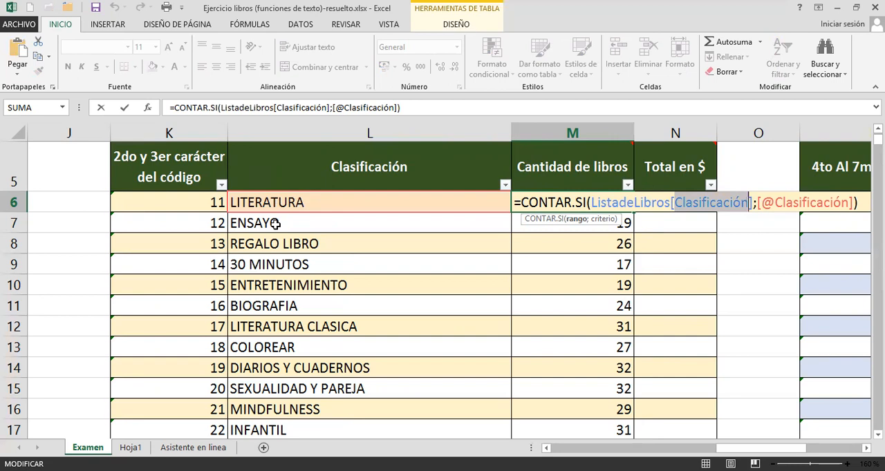
{"action": "key", "text": "Return"}
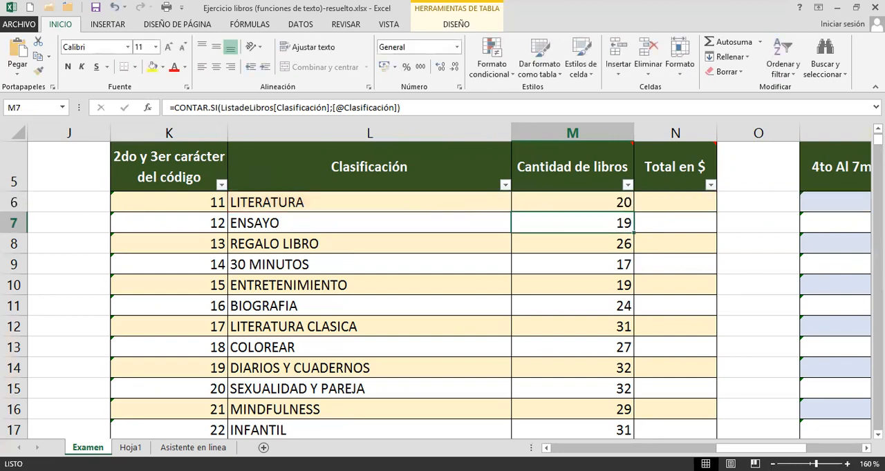
Start a SUMAR.SI formula in the first Total en $ cell, N6, of the classification table.
{"action": "left_click", "coordinate": [669, 205]}
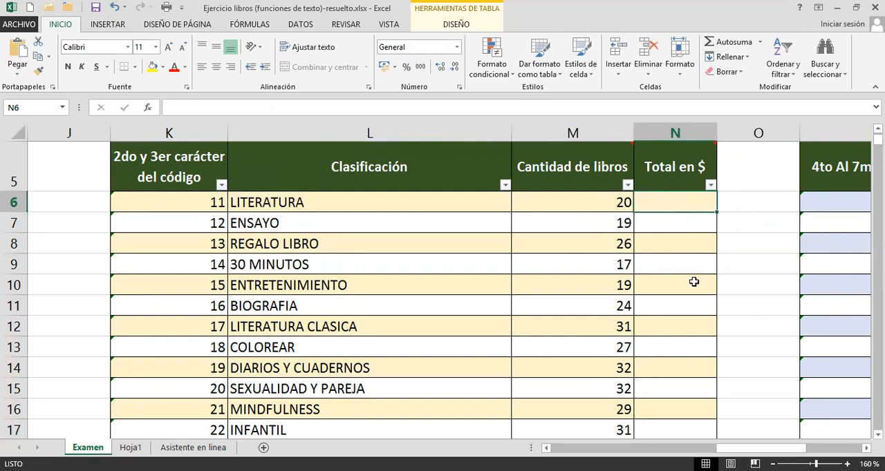
{"action": "type", "text": "="}
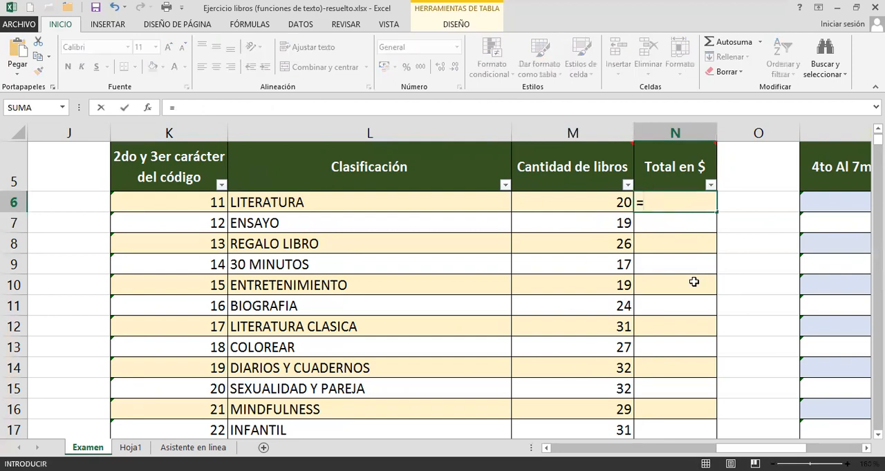
{"action": "type", "text": "sum"}
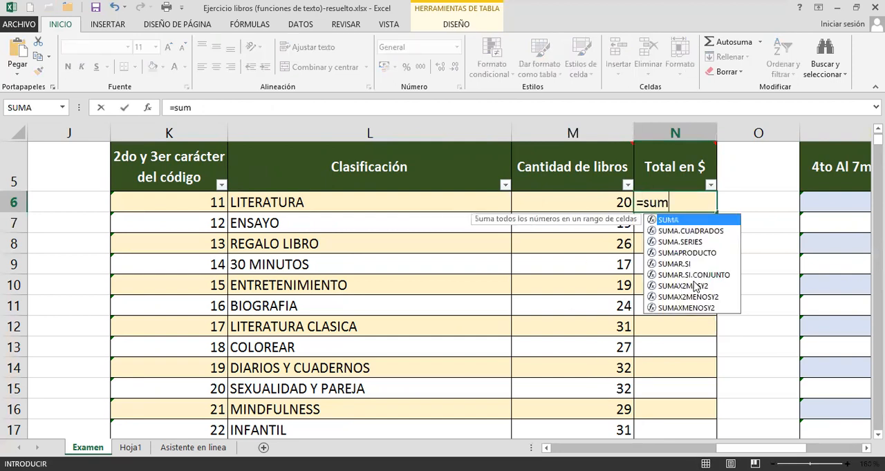
{"action": "key", "text": "Down"}
{"action": "key", "text": "Down"}
{"action": "key", "text": "Down"}
{"action": "key", "text": "Down"}
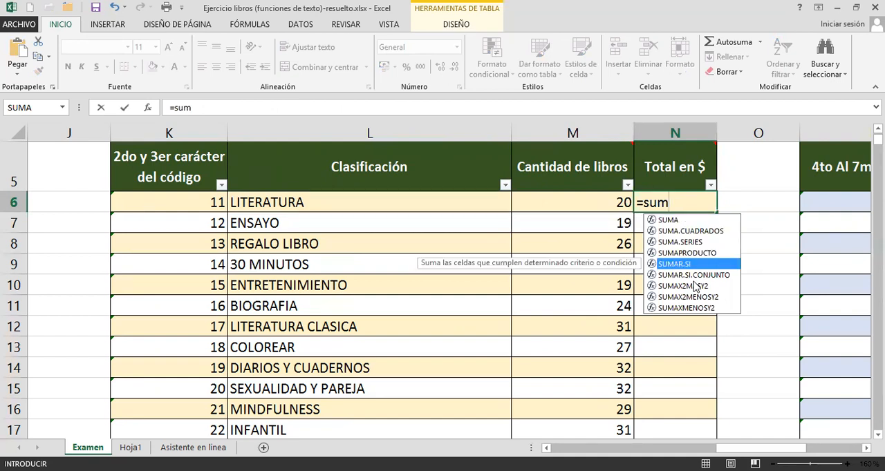
{"action": "key", "text": "Tab"}
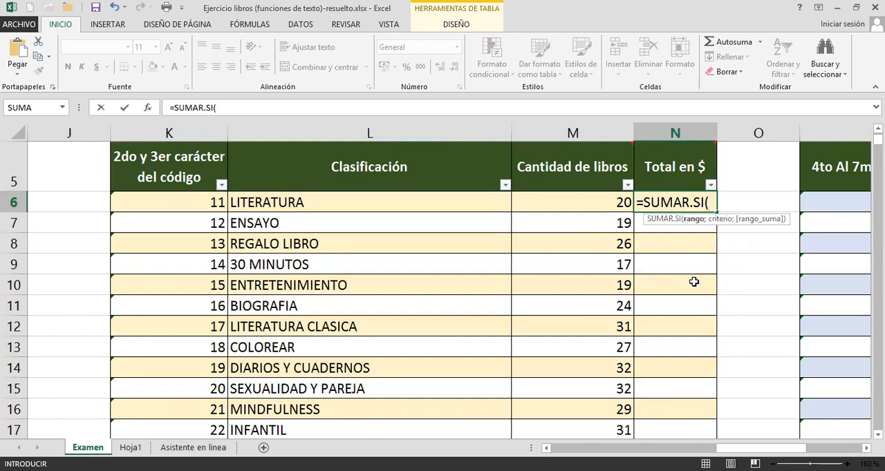
Set the SUMAR.SI range to ListadeLibros[Clasificación].
{"action": "type", "text": "li"}
{"action": "key", "text": "Down"}
{"action": "key", "text": "Tab"}
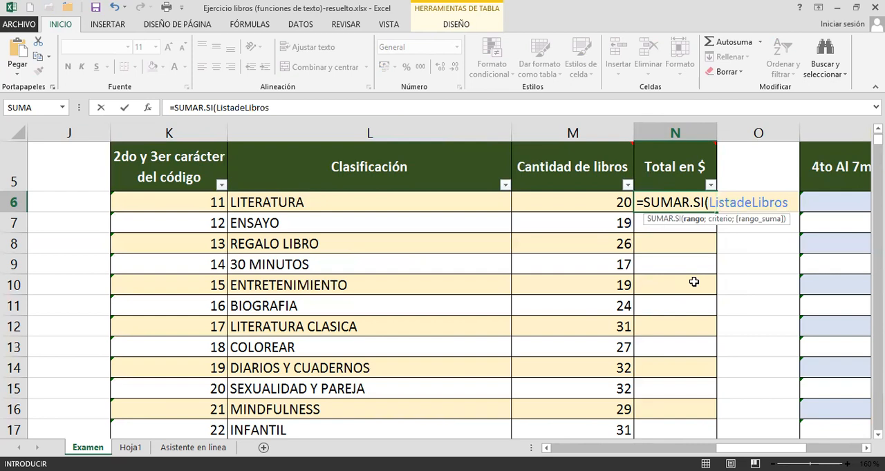
{"action": "type", "text": "["}
{"action": "key", "text": "Down"}
{"action": "key", "text": "Down"}
{"action": "key", "text": "Down"}
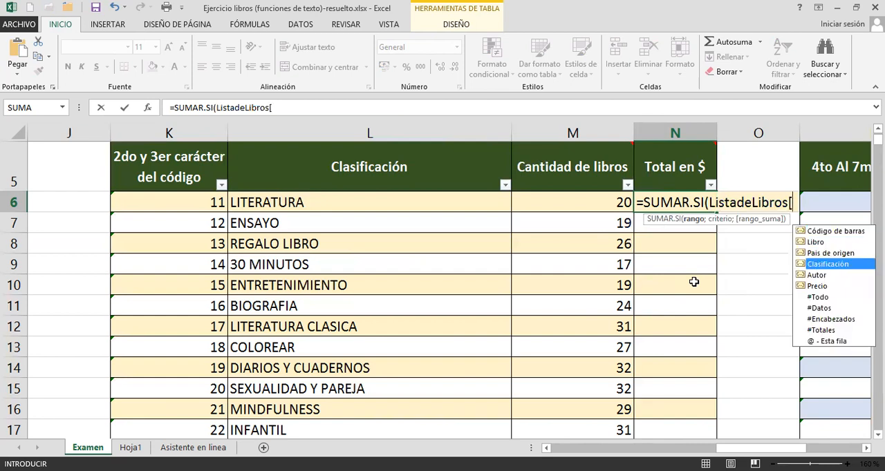
{"action": "key", "text": "Tab"}
{"action": "type", "text": "]"}
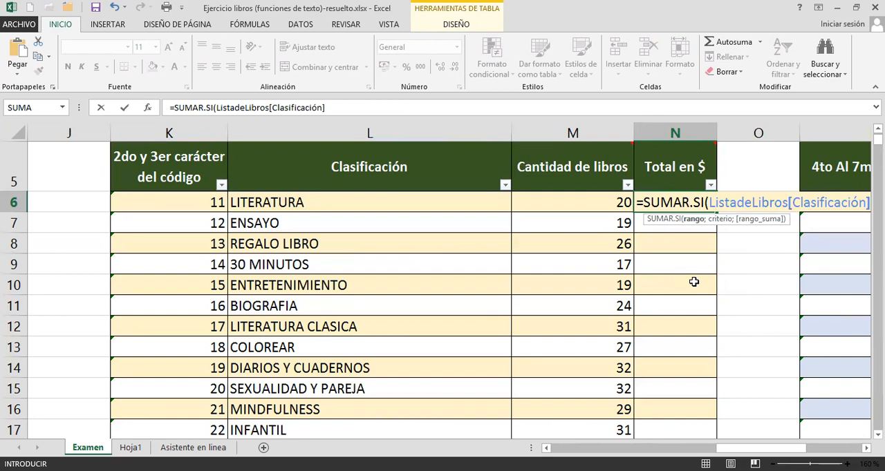
{"action": "left_click", "coordinate": [866, 447]}
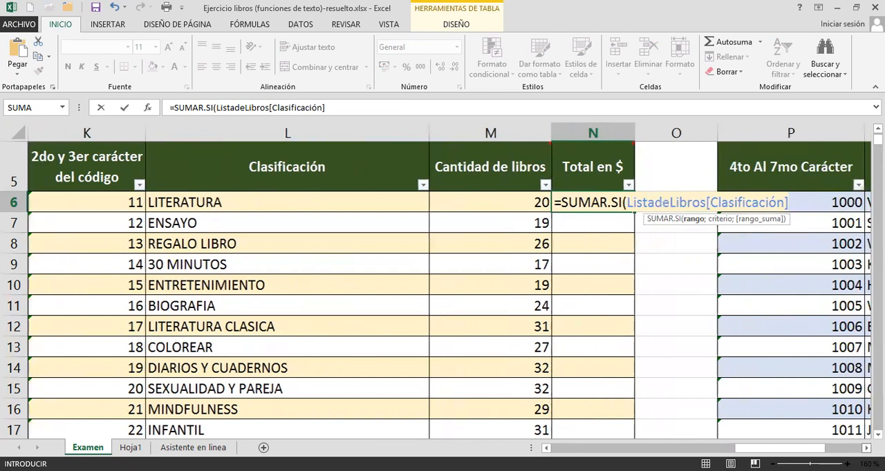
{"action": "type", "text": ";"}
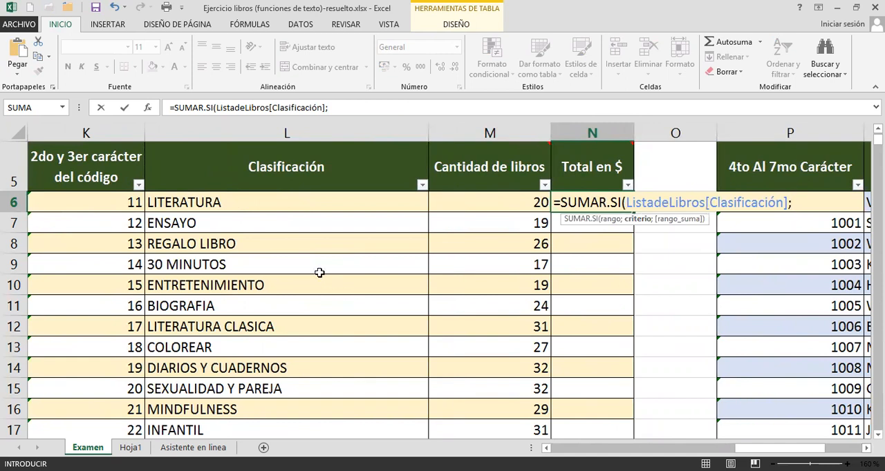
{"action": "left_click", "coordinate": [314, 205]}
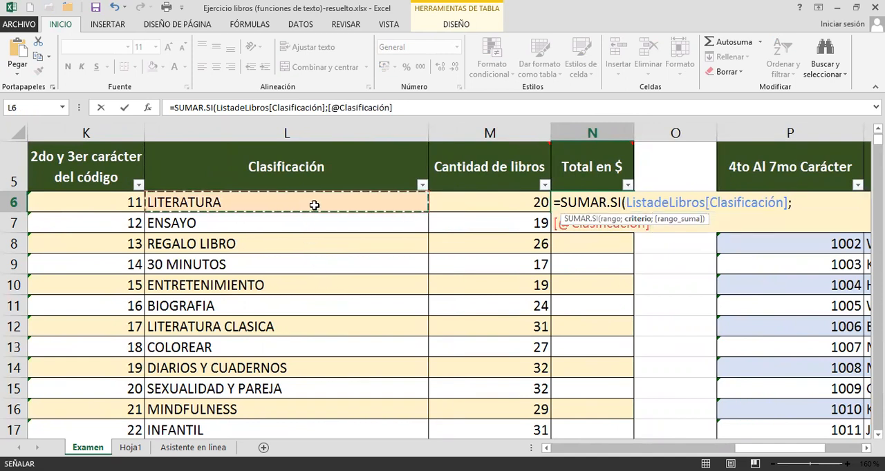
{"action": "type", "text": ";"}
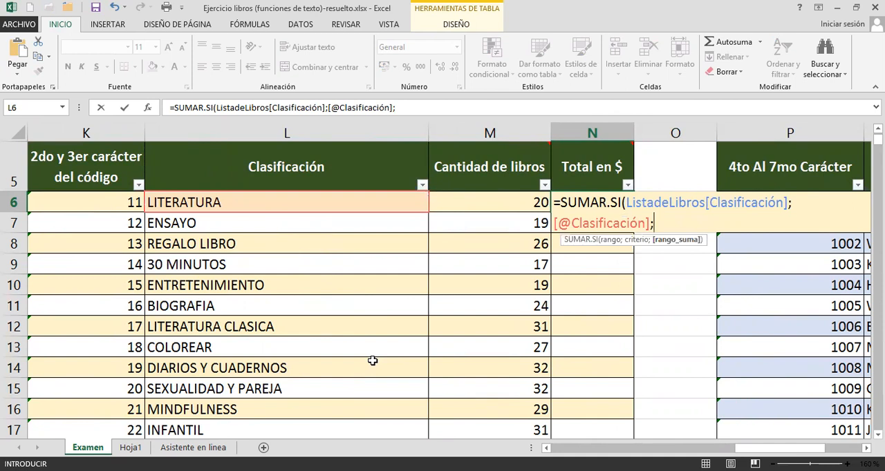
{"action": "type", "text": "li"}
Set the SUMAR.SI sum range to ListadeLibros[Precio] and close the formula's parenthesis.
{"action": "key", "text": "Down"}
{"action": "key", "text": "Tab"}
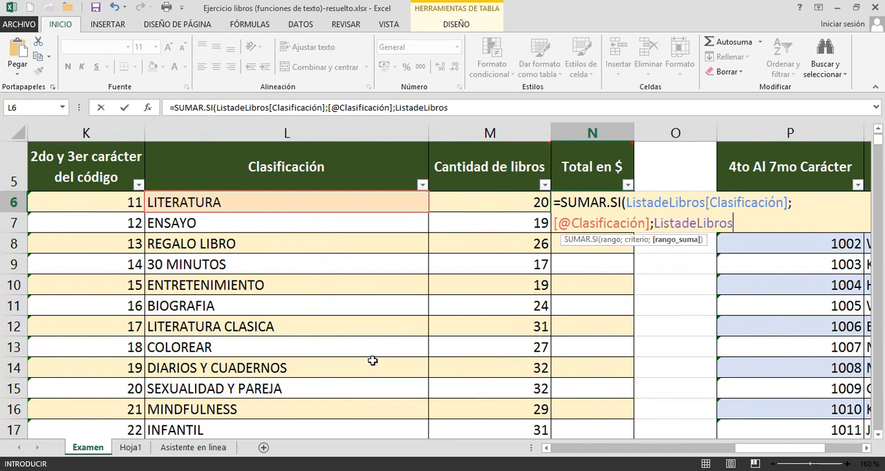
{"action": "type", "text": "["}
{"action": "key", "text": "Down"}
{"action": "key", "text": "Down"}
{"action": "key", "text": "Down"}
{"action": "key", "text": "Down"}
{"action": "key", "text": "Down"}
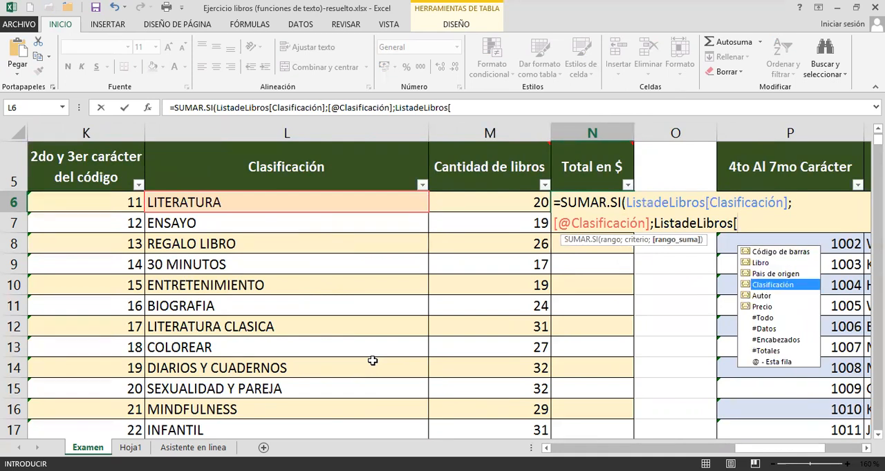
{"action": "key", "text": "Tab"}
{"action": "type", "text": "]"}
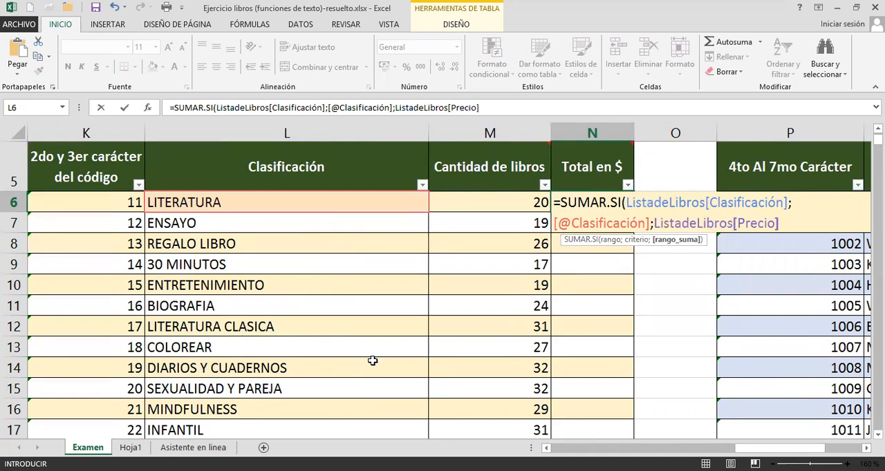
{"action": "type", "text": ")"}
Examine the range, criterion and sum range arguments of the SUMAR.SI formula in N6.
{"action": "left_click_drag", "start_coordinate": [709, 203], "coordinate": [785, 203]}
{"action": "left_click_drag", "start_coordinate": [571, 223], "coordinate": [621, 224]}
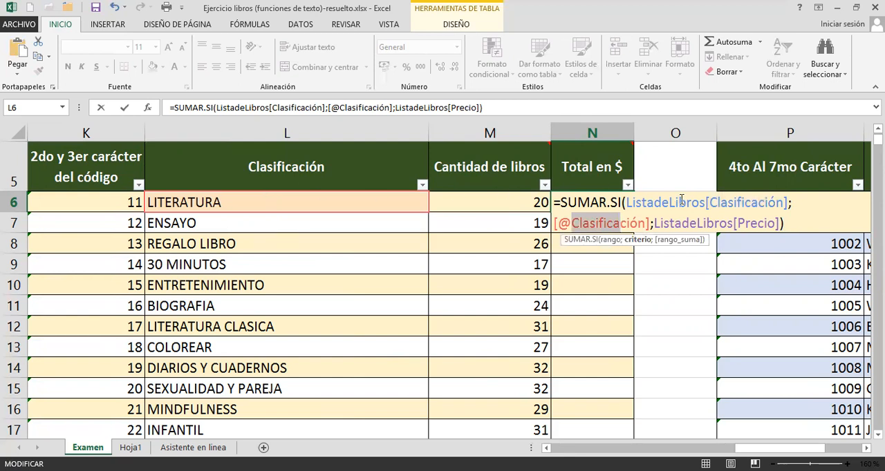
{"action": "left_click_drag", "start_coordinate": [737, 223], "coordinate": [763, 225]}
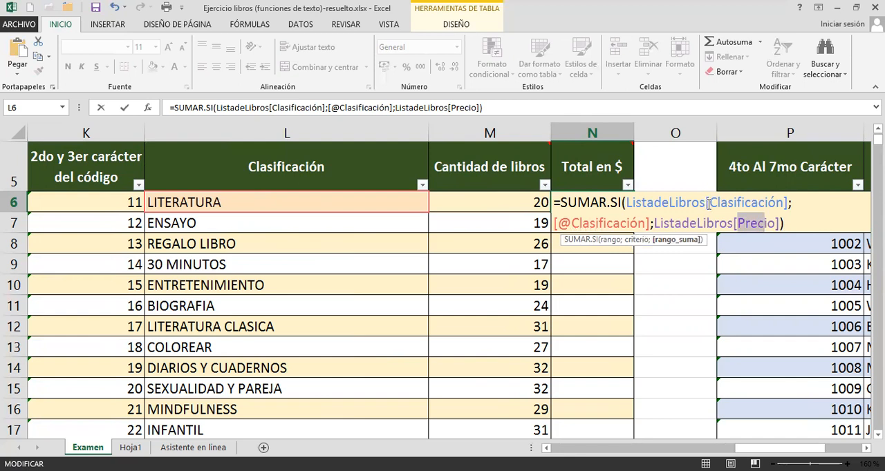
{"action": "left_click_drag", "start_coordinate": [710, 203], "coordinate": [763, 202]}
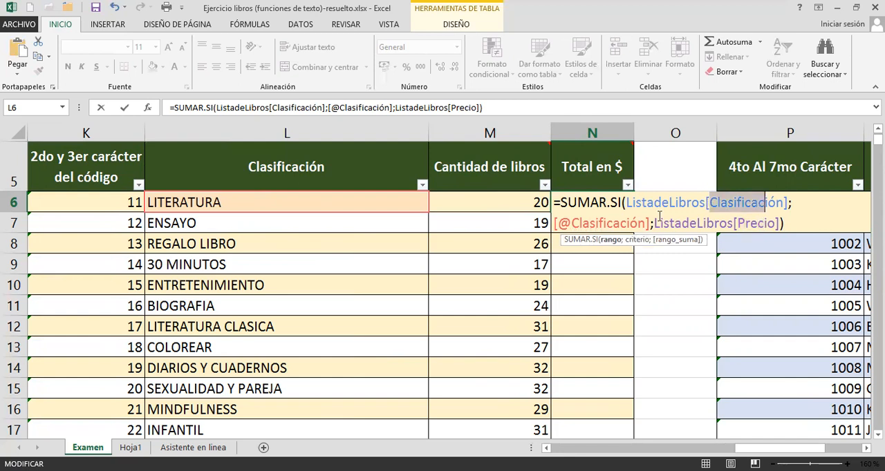
{"action": "left_click", "coordinate": [587, 225]}
{"action": "left_click_drag", "start_coordinate": [571, 225], "coordinate": [617, 226]}
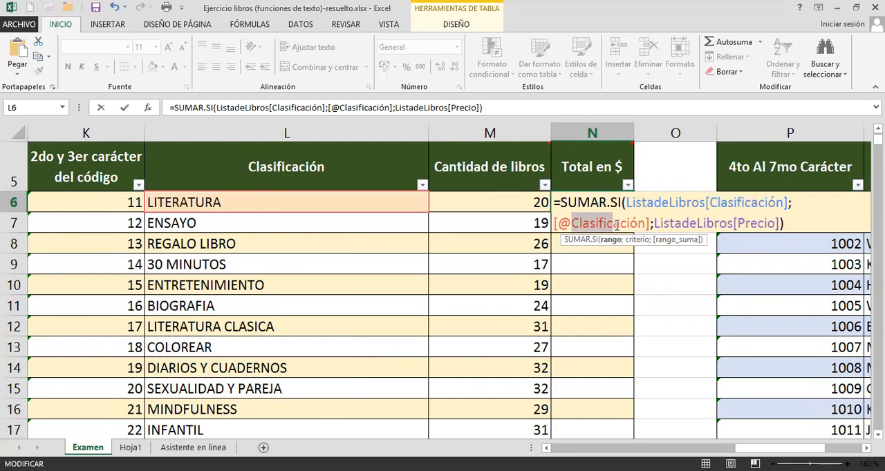
{"action": "left_click_drag", "start_coordinate": [708, 203], "coordinate": [767, 203]}
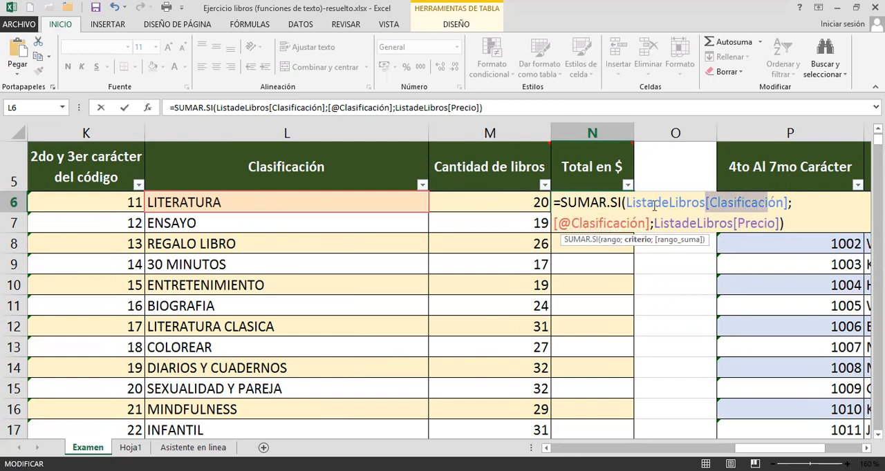
{"action": "left_click_drag", "start_coordinate": [627, 202], "coordinate": [676, 202]}
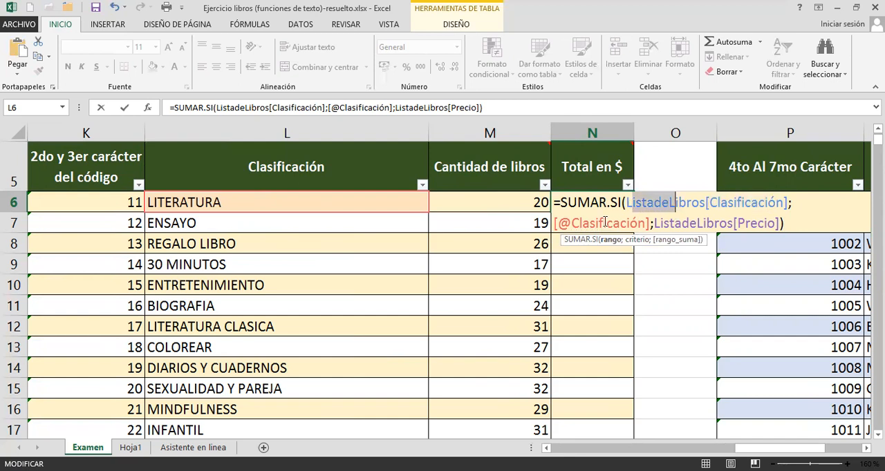
{"action": "left_click_drag", "start_coordinate": [571, 223], "coordinate": [624, 220]}
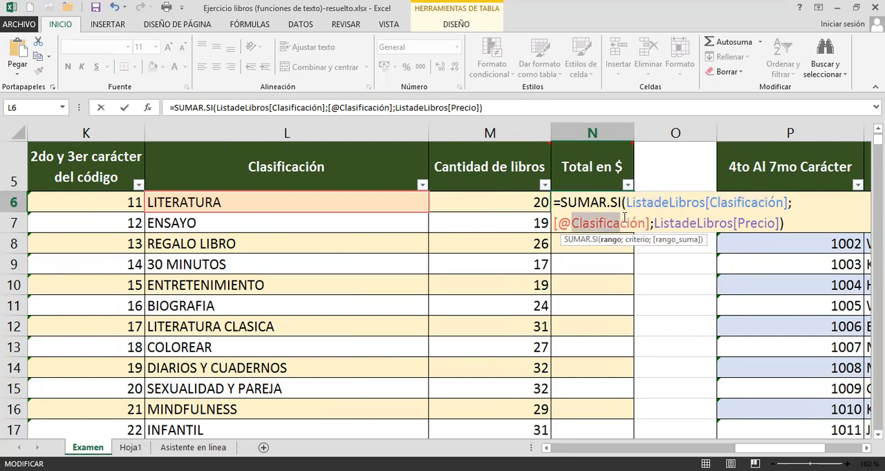
{"action": "left_click_drag", "start_coordinate": [570, 223], "coordinate": [559, 223]}
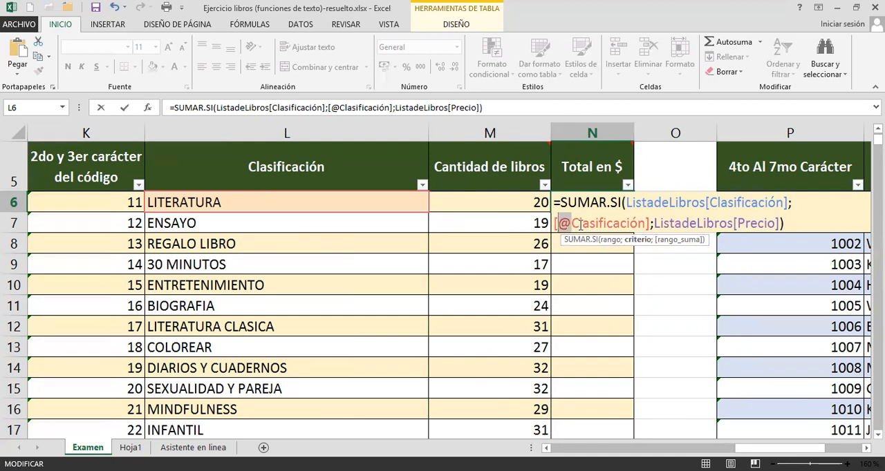
Commit the SUMAR.SI formula to the Total en $ column and review the LITERATURA row's total, book count and classification.
{"action": "left_click", "coordinate": [580, 224]}
{"action": "key", "text": "Return"}
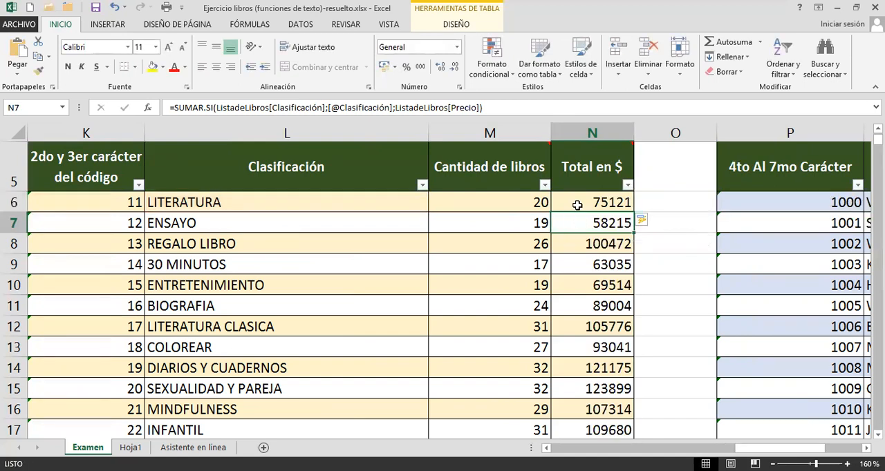
{"action": "left_click", "coordinate": [577, 205]}
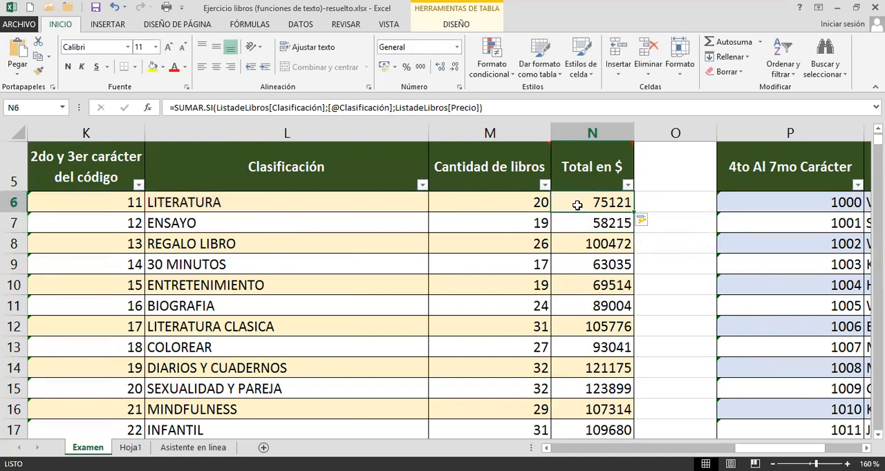
{"action": "left_click", "coordinate": [526, 204]}
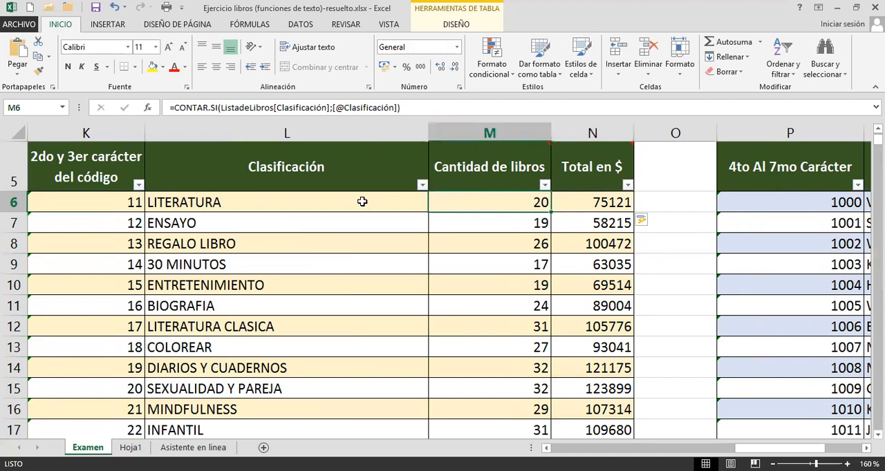
{"action": "left_click", "coordinate": [365, 204]}
Apply the dollar accounting format to the LITERATURA total in N6 and autofit the width of column N.
{"action": "left_click", "coordinate": [583, 201]}
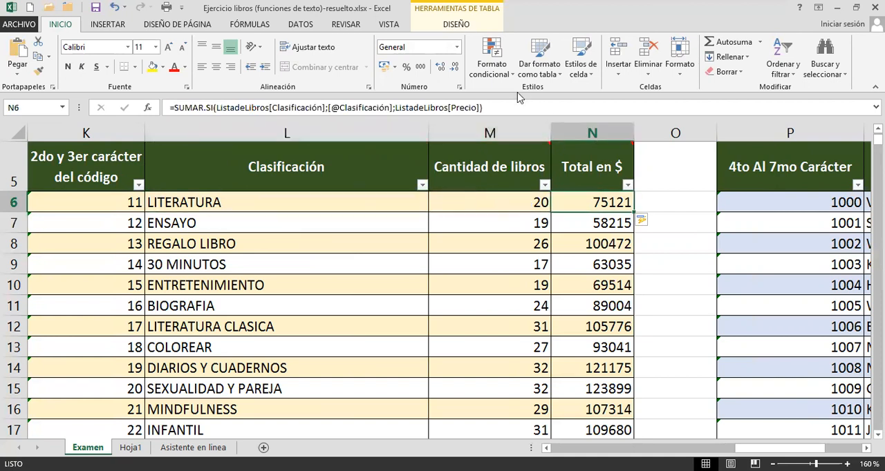
{"action": "left_click", "coordinate": [396, 68]}
{"action": "left_click", "coordinate": [416, 114]}
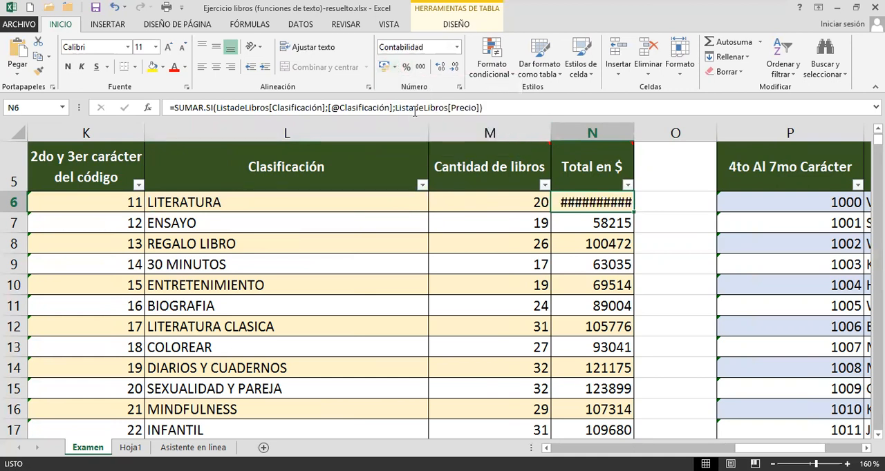
{"action": "double_click", "coordinate": [635, 130]}
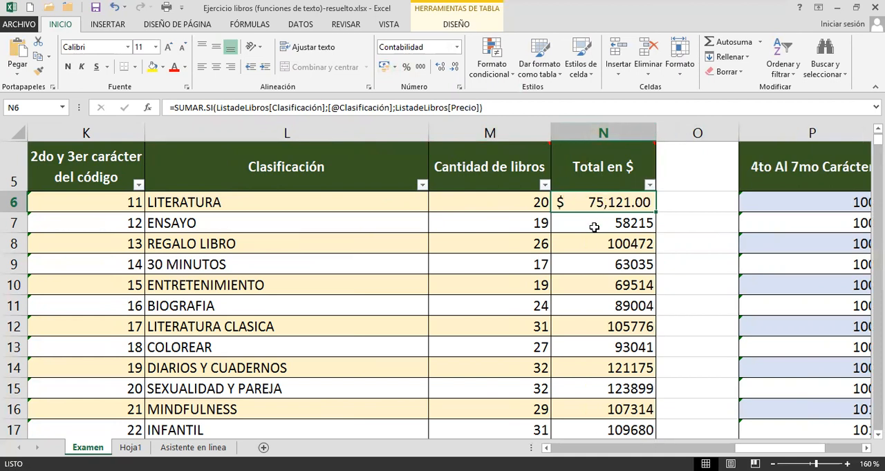